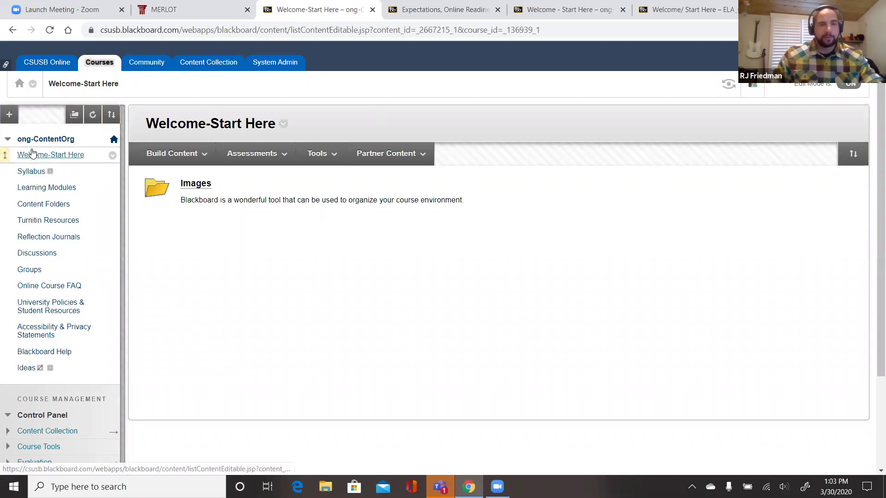
- Collapse the ong-ContentOrg course menu and expand it again, twice
left_click(7, 141)
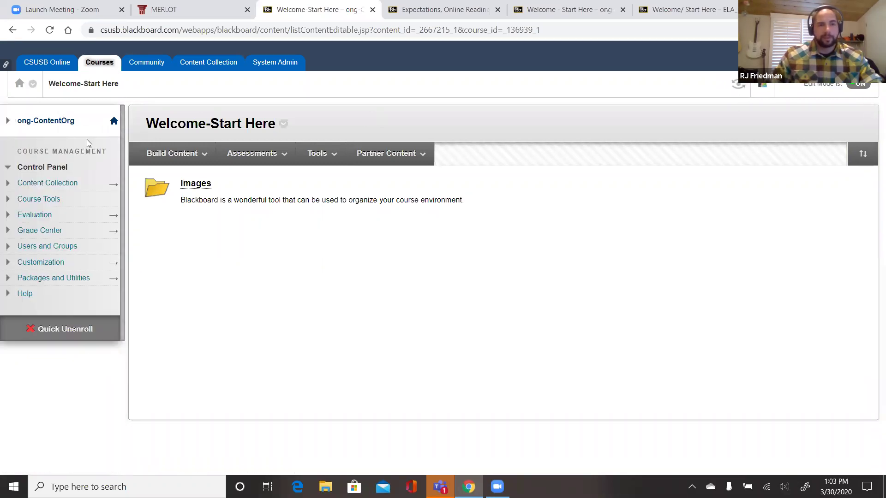
left_click(6, 125)
mouse_move(8, 126)
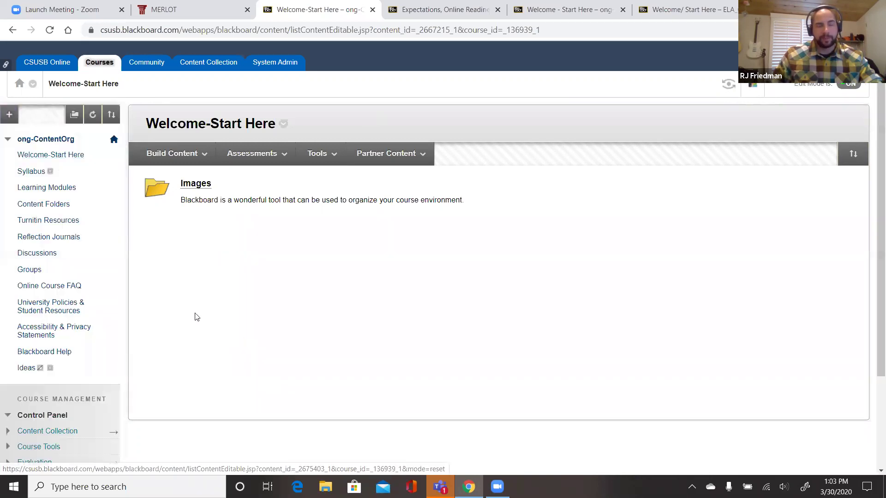
left_click(8, 140)
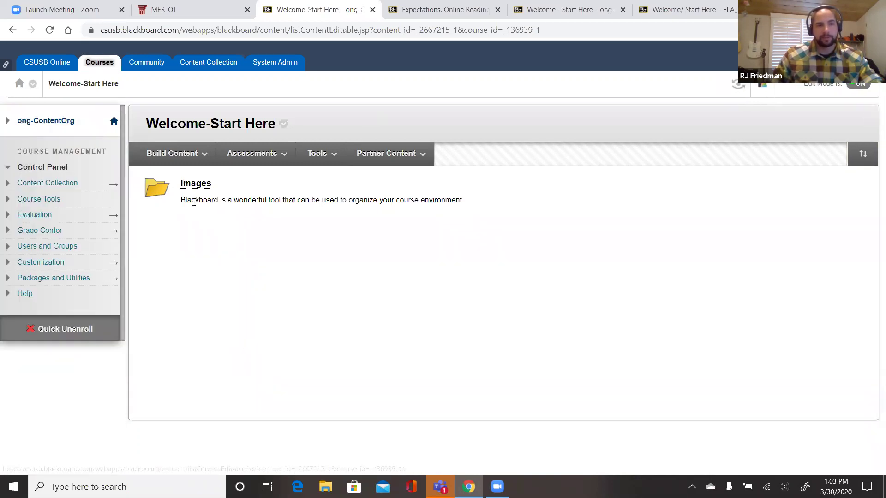
left_click(8, 121)
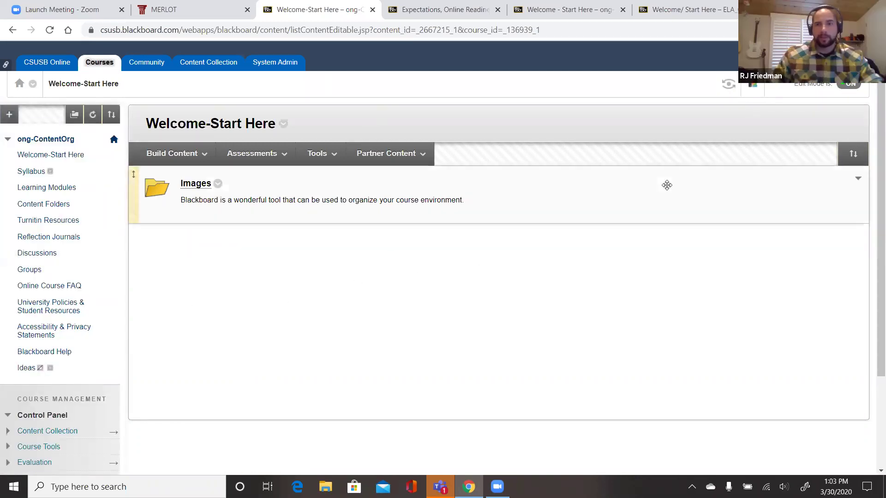
- Turn Edit Mode off to preview the Welcome-Start Here page as a student, and turn it back on
left_click(852, 89)
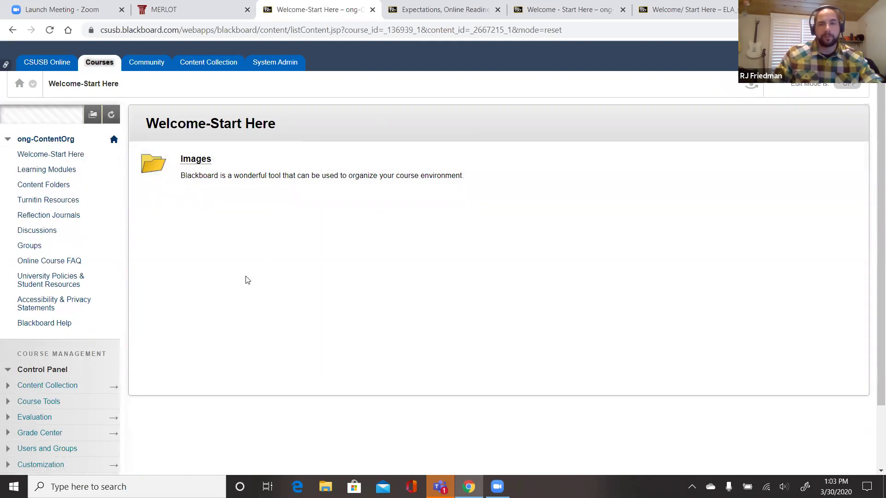
left_click(852, 93)
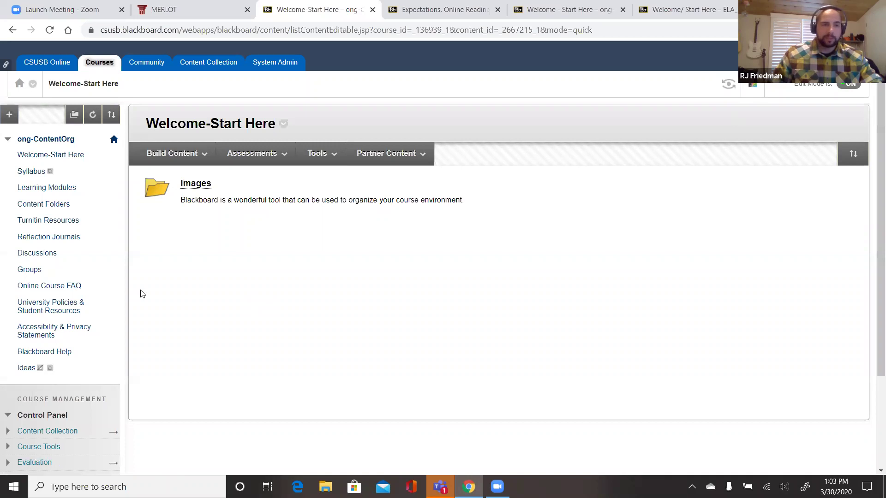
- Hide the course menu pane to widen the content area and show it again, twice
left_click(131, 230)
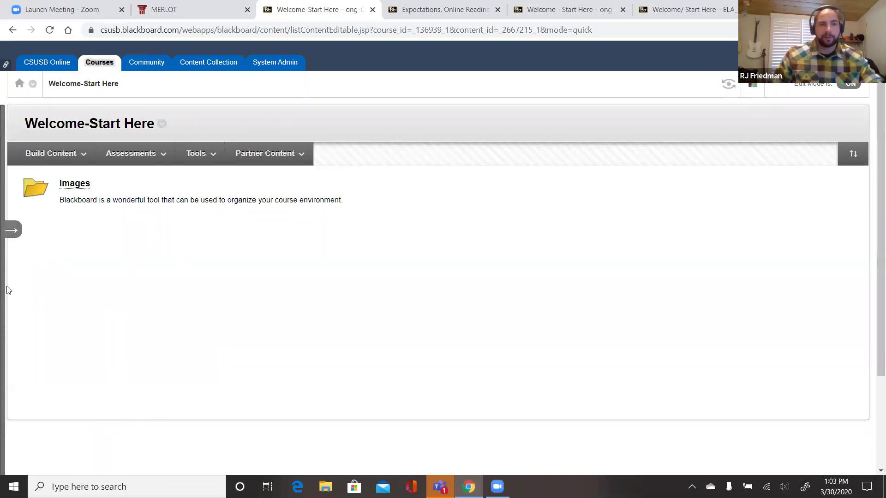
left_click(16, 232)
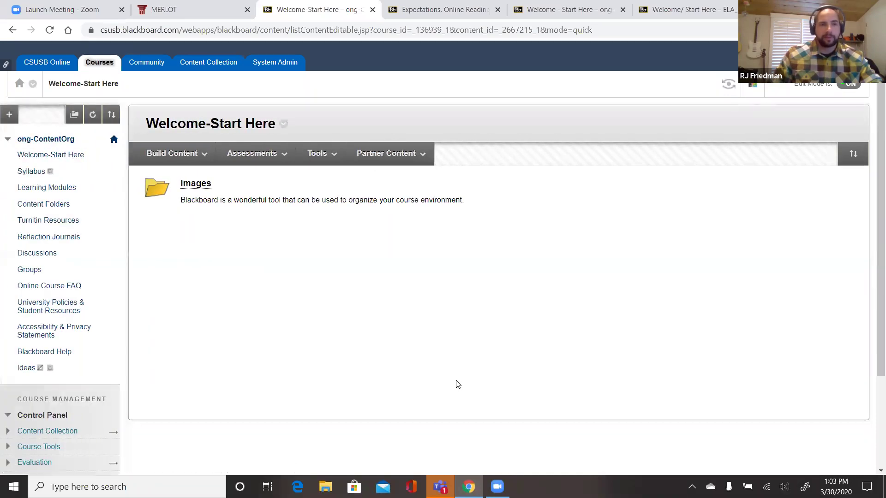
left_click(131, 233)
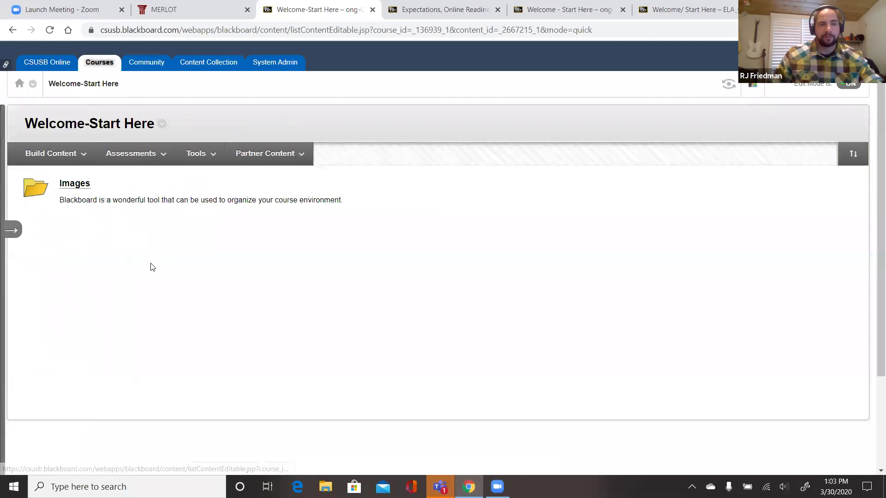
left_click(11, 231)
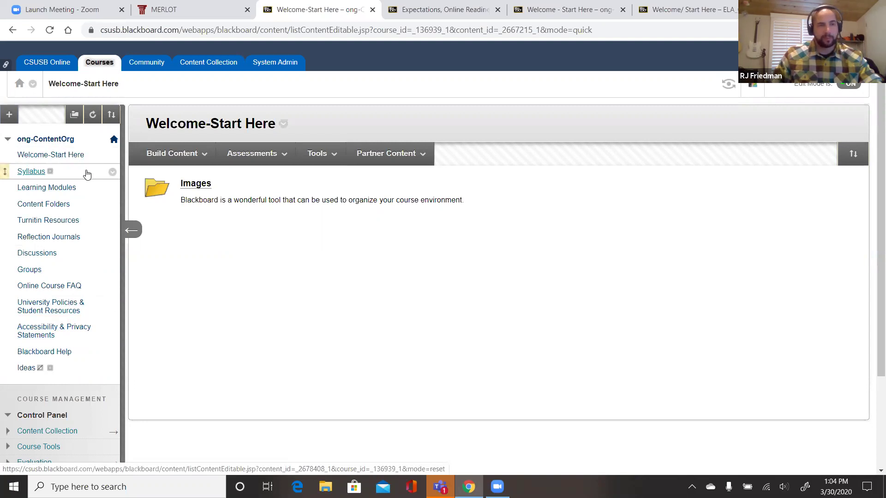
- Add four dividers to the course menu
left_click(10, 115)
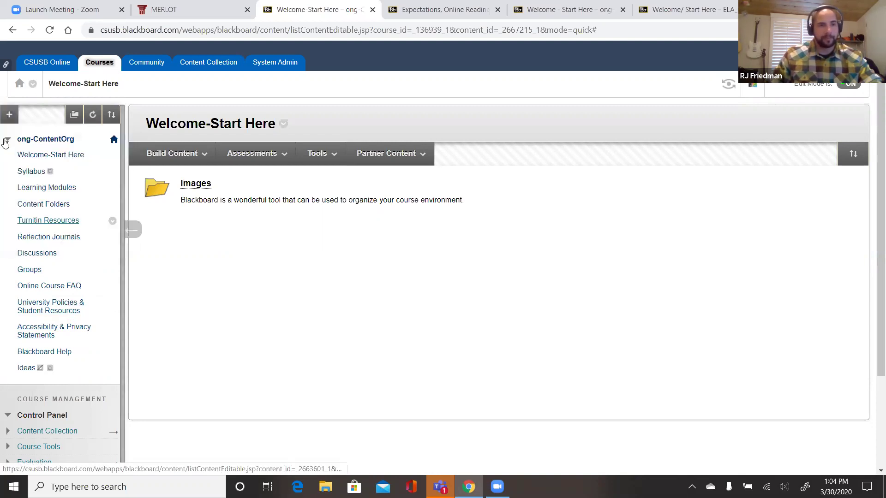
left_click(10, 114)
left_click(19, 240)
left_click(6, 116)
left_click(23, 239)
left_click(8, 114)
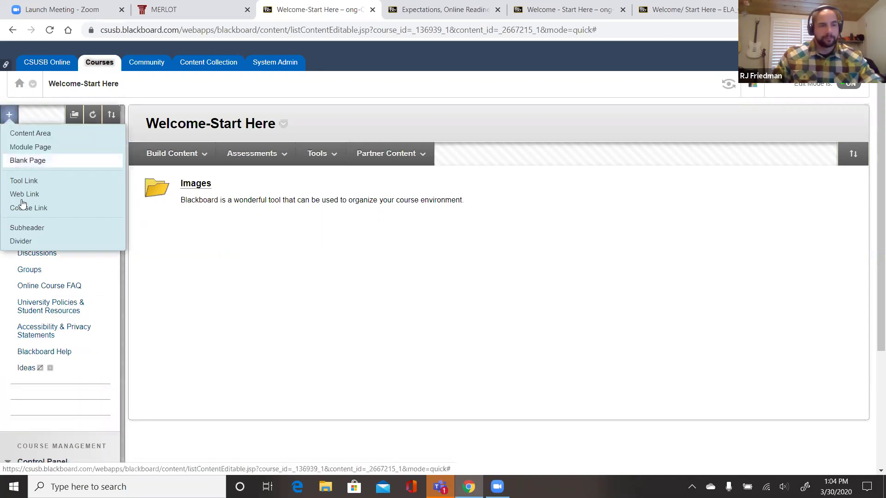
left_click(21, 240)
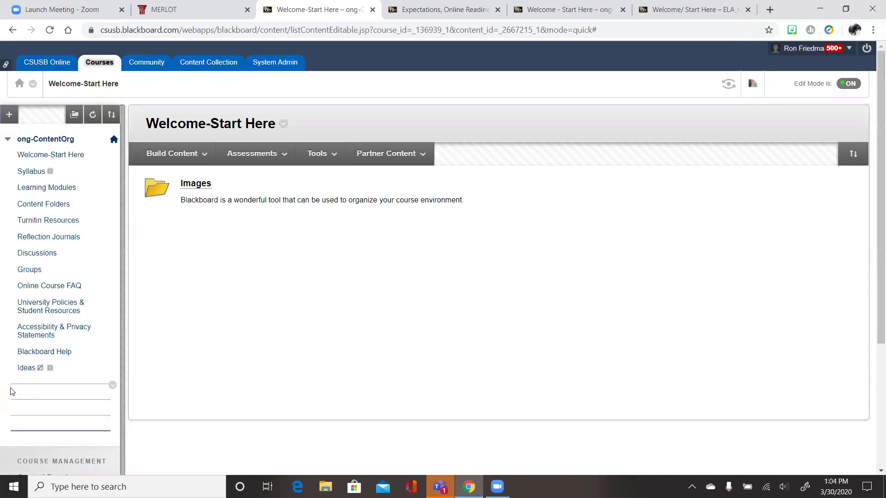
- Move three of the dividers above Welcome-Start Here, below Turnitin Resources and below Online Course FAQ in the course menu
left_click_drag(11, 390, 30, 154)
left_click_drag(5, 397, 43, 253)
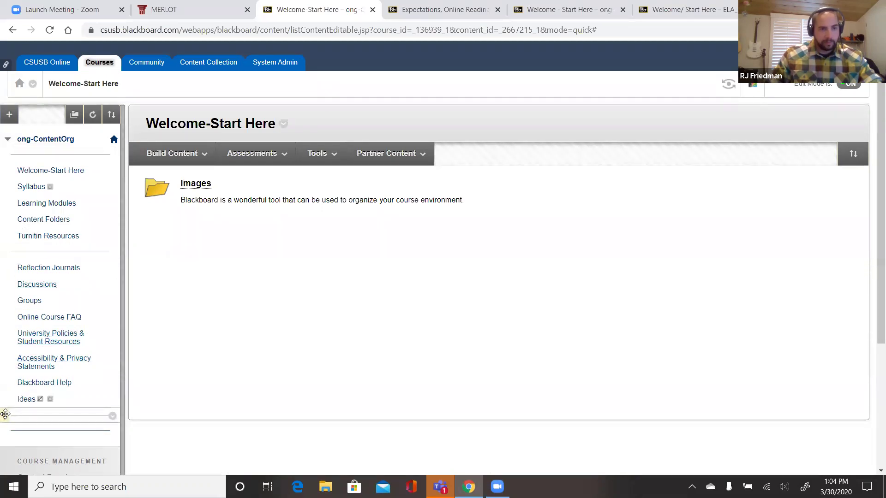
left_click_drag(8, 405, 44, 331)
- Add another divider to the course menu and place it between Accessibility & Privacy Statements and Blackboard Help
left_click(9, 114)
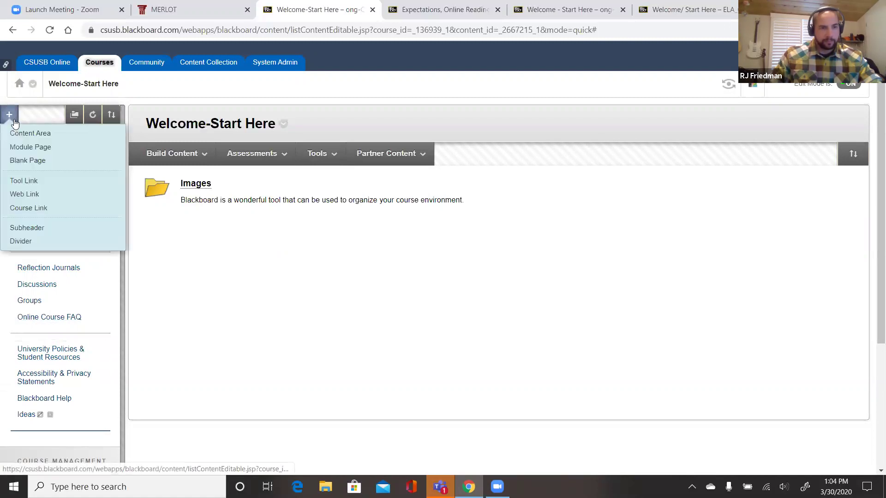
left_click(15, 248)
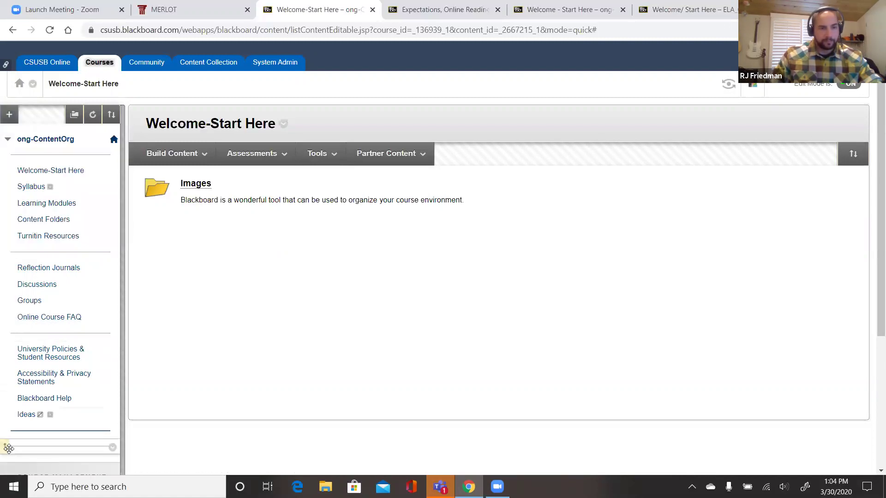
left_click_drag(6, 447, 30, 398)
- Add a subheader named "Getting Started" to the course menu and place it directly above Welcome-Start Here
left_click(9, 114)
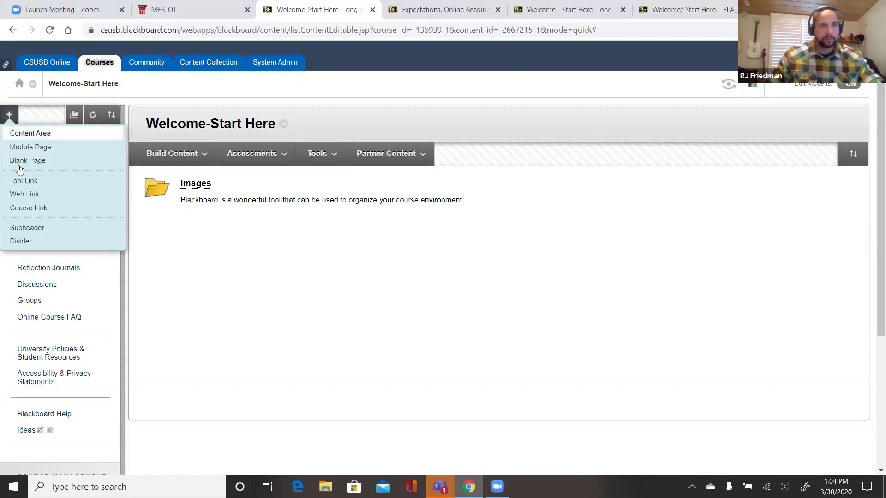
left_click(28, 228)
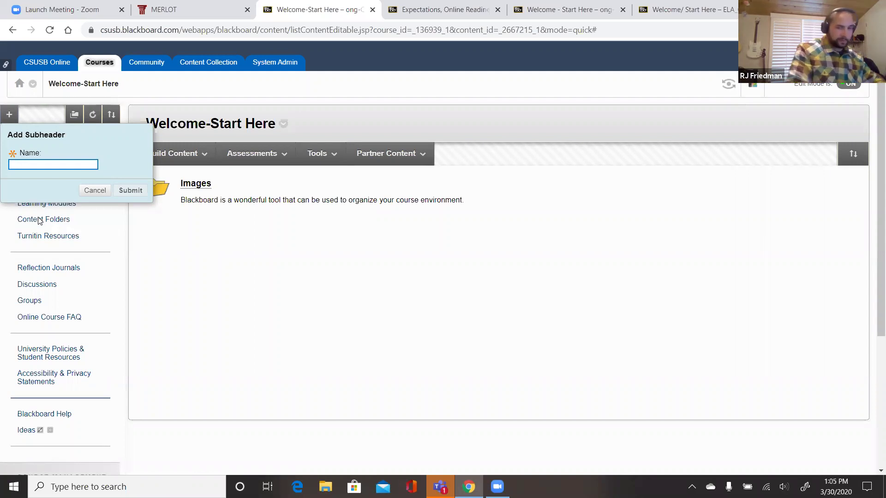
type("Getting Started")
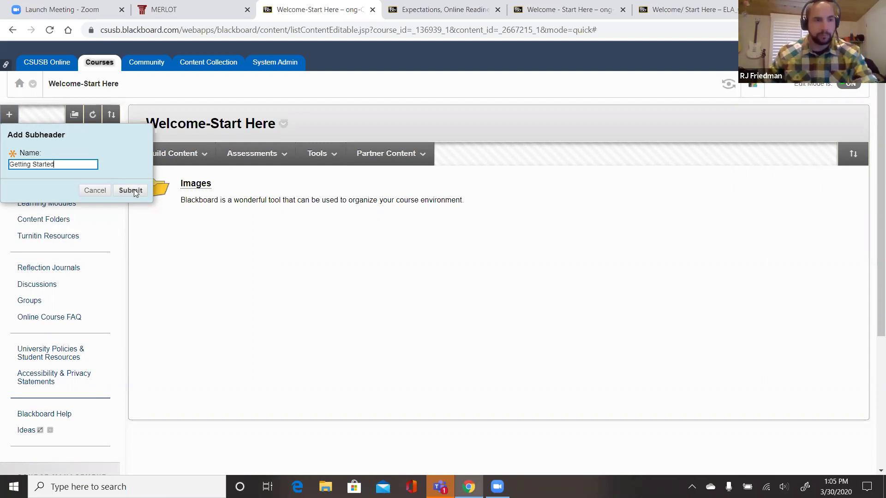
left_click(131, 191)
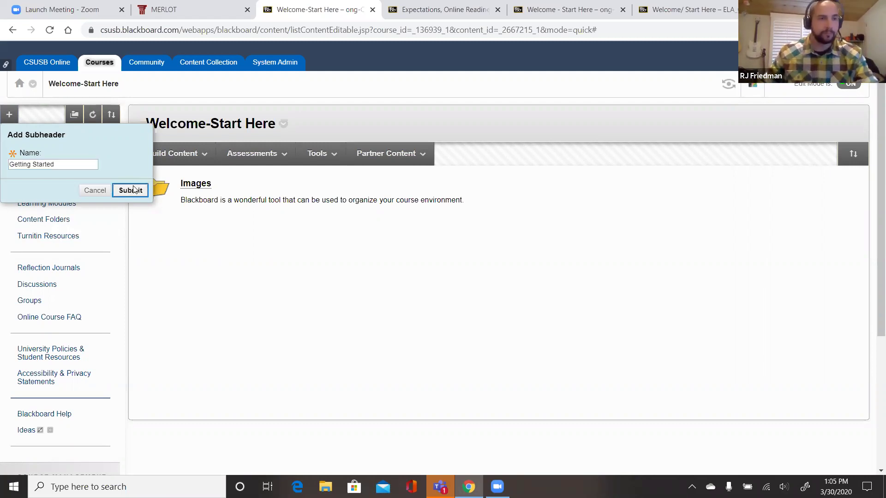
left_click_drag(15, 433, 27, 128)
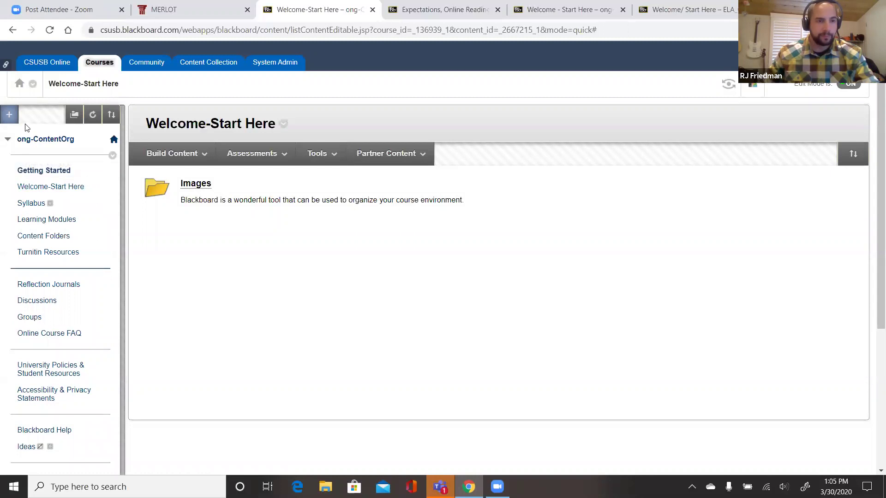
- Add a subheader named "Our Workshop" to the course menu and place it directly above Reflection Journals
left_click(9, 114)
left_click(18, 226)
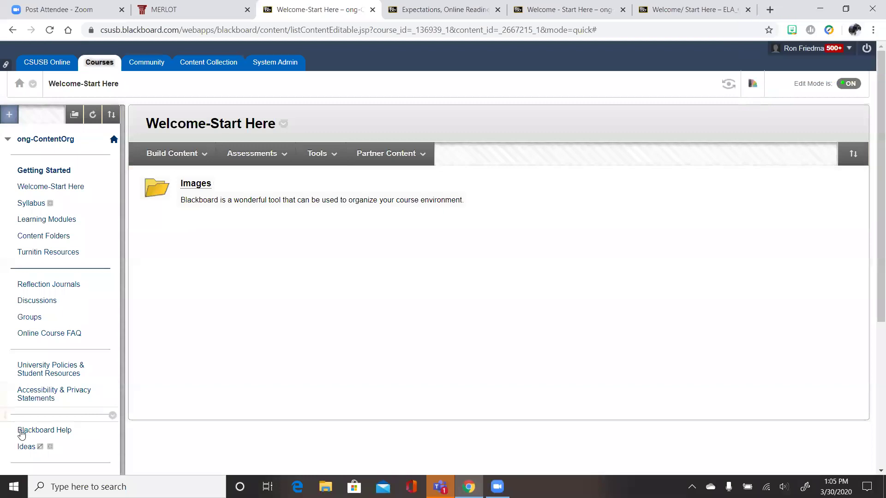
scroll(21, 429, "down", 4)
left_click_drag(26, 302, 45, 193)
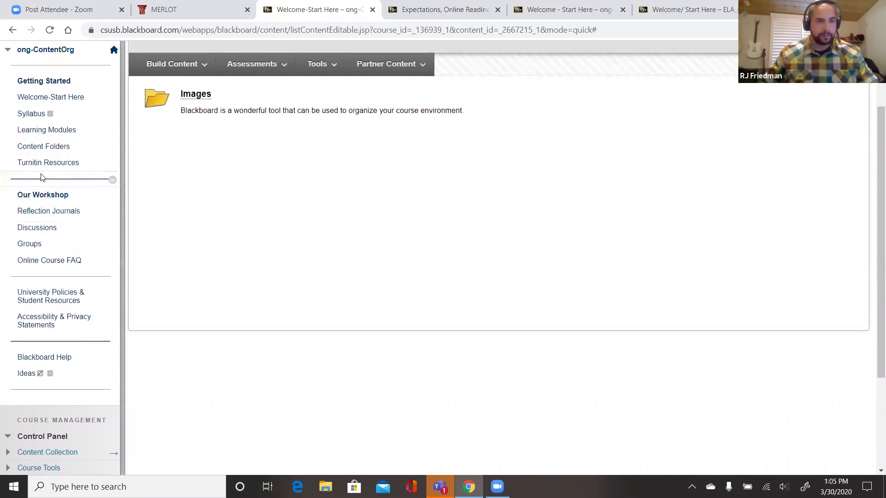
- Add a subheader named "Policies" to the course menu and place it directly above University Policies & Student Resources
scroll(36, 125, "up", 3)
left_click(10, 112)
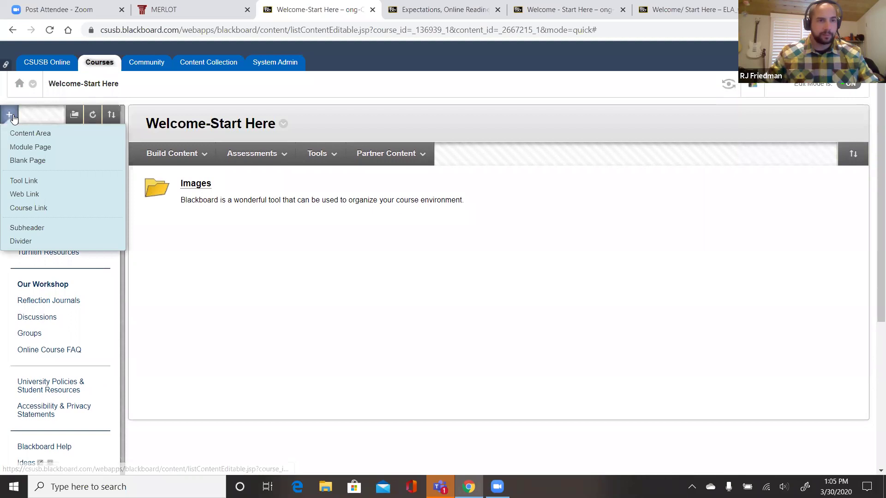
left_click(21, 227)
type("Policies")
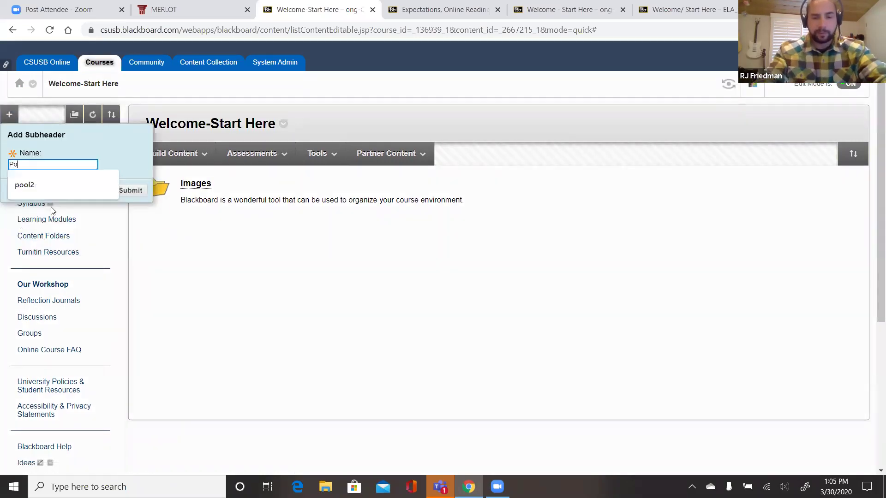
left_click(121, 193)
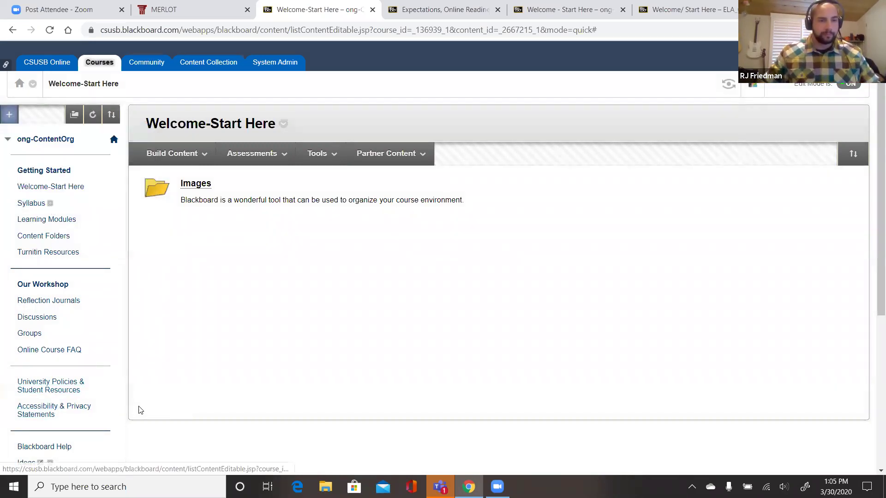
scroll(33, 319, "down", 1)
scroll(33, 320, "down", 2)
left_click_drag(8, 323, 18, 207)
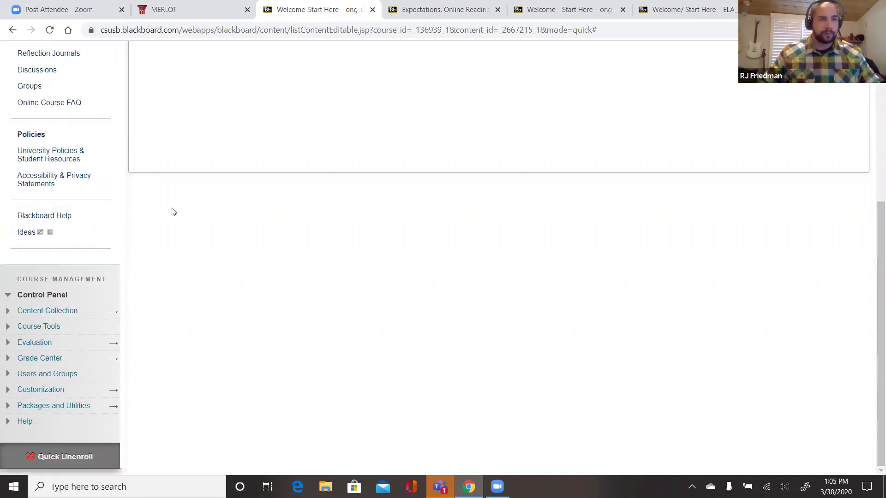
- Add a subheader named "Technical Support" to the course menu and place it directly above Blackboard Help
scroll(171, 214, "up", 5)
left_click(18, 116)
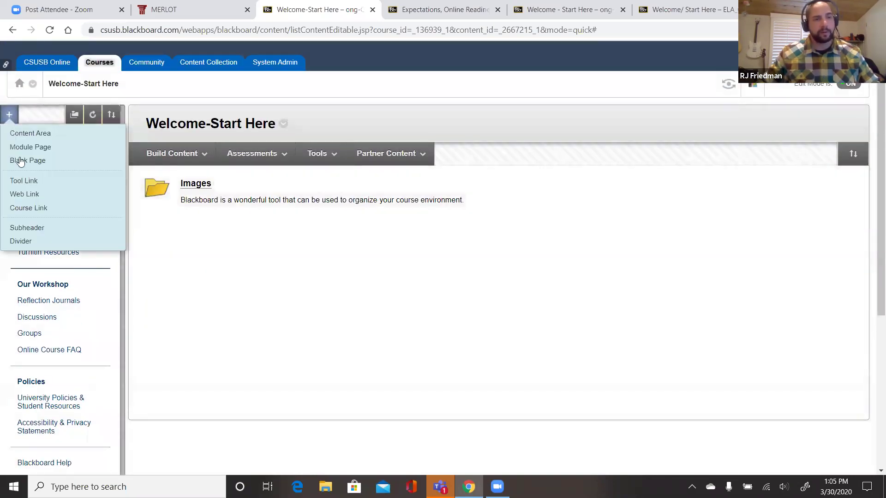
left_click(24, 224)
type("Technical Support")
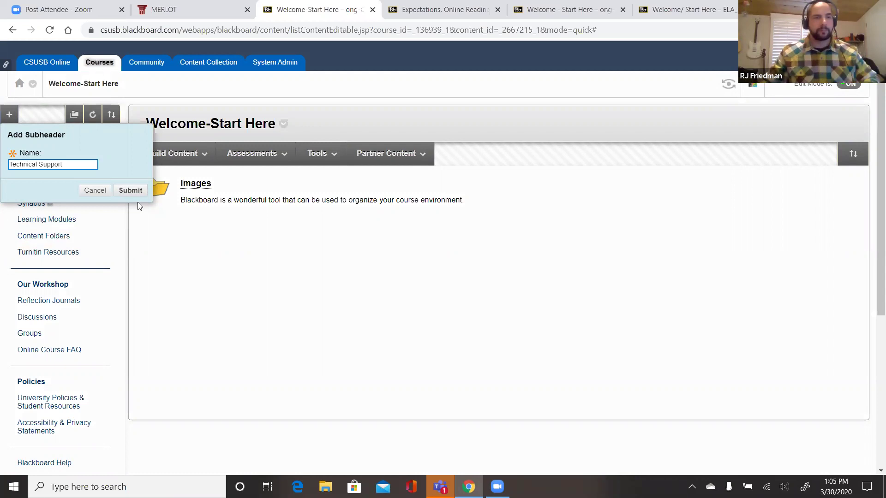
left_click(131, 190)
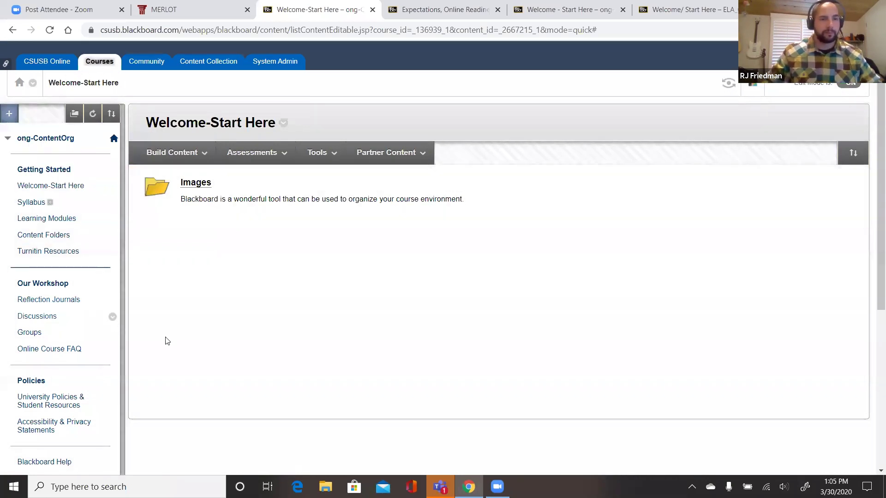
scroll(115, 359, "down", 3)
left_click_drag(6, 398, 5, 348)
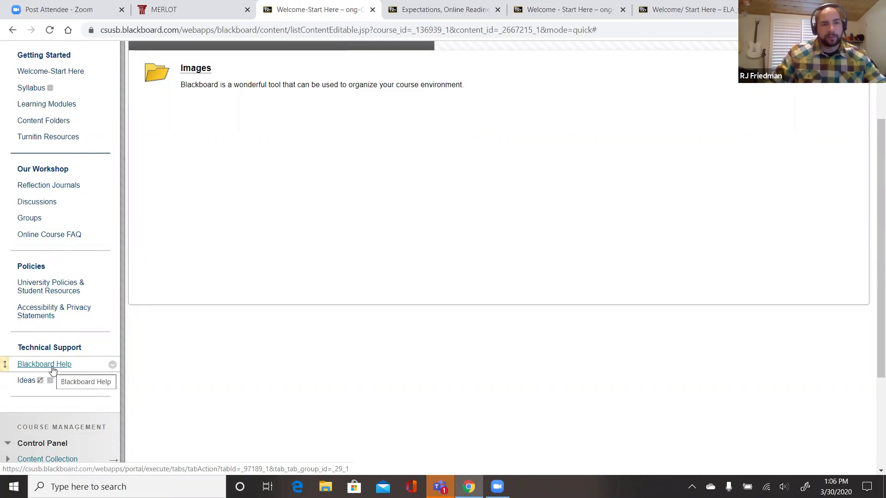
- Set the Blackboard Help link to open in the current window and switch it back to opening in a new window
left_click(112, 366)
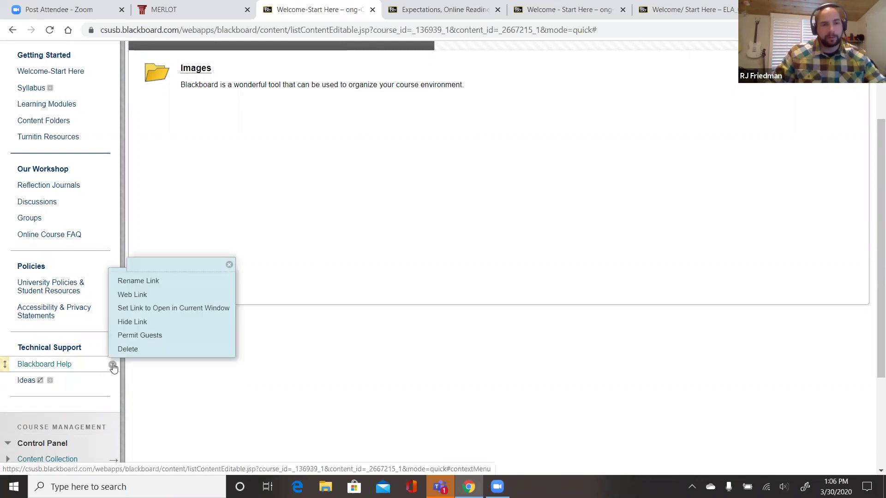
left_click(137, 312)
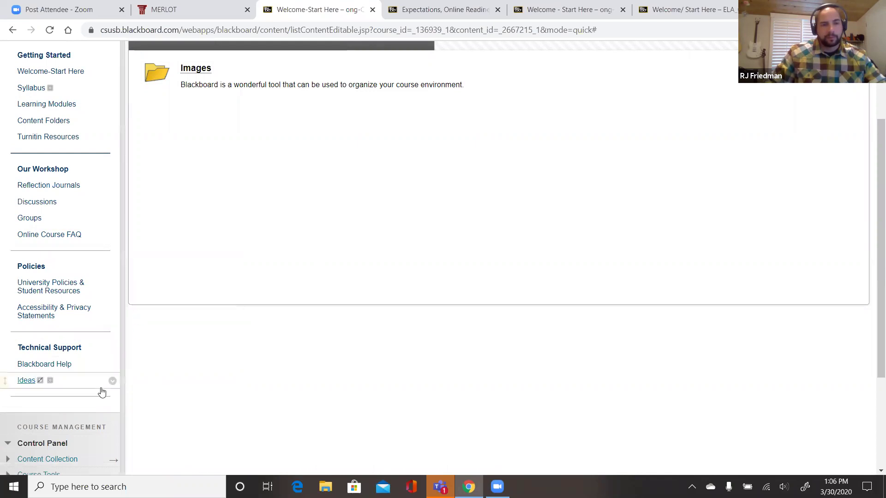
left_click(112, 366)
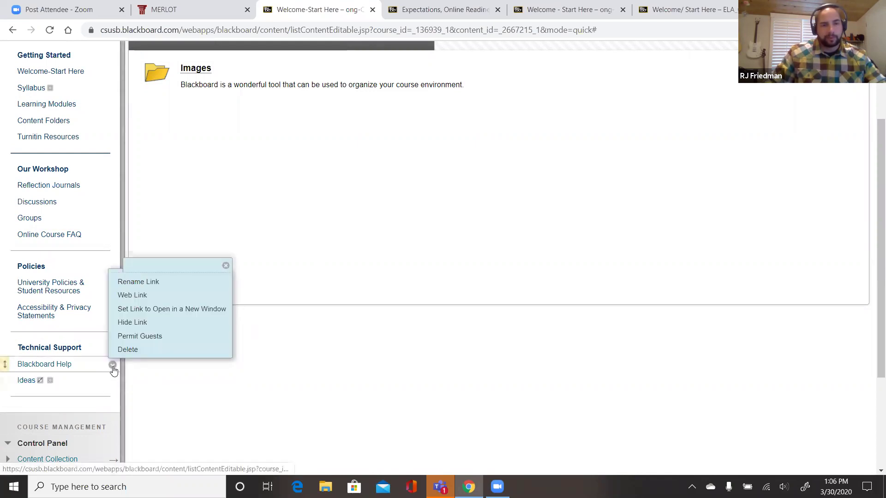
left_click(152, 310)
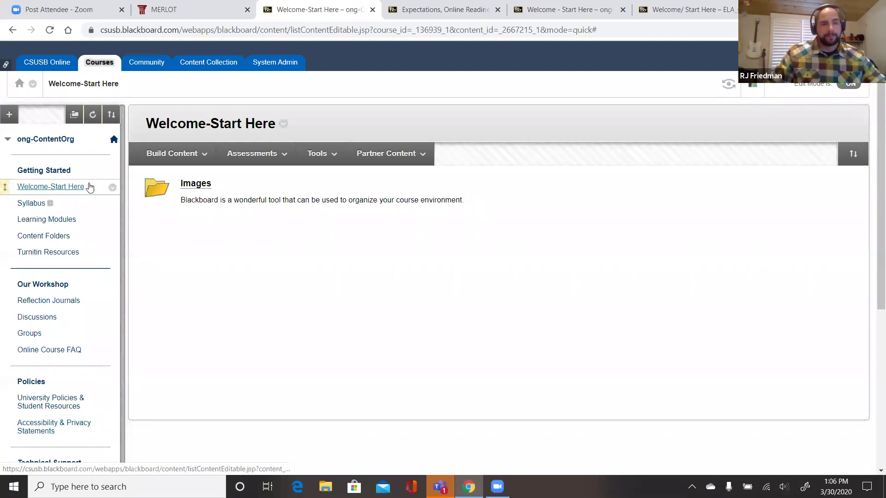
- Open the Images folder in Welcome-Start Here, examine the before and after content organization pictures, and return to the Welcome-Start Here page
left_click(46, 188)
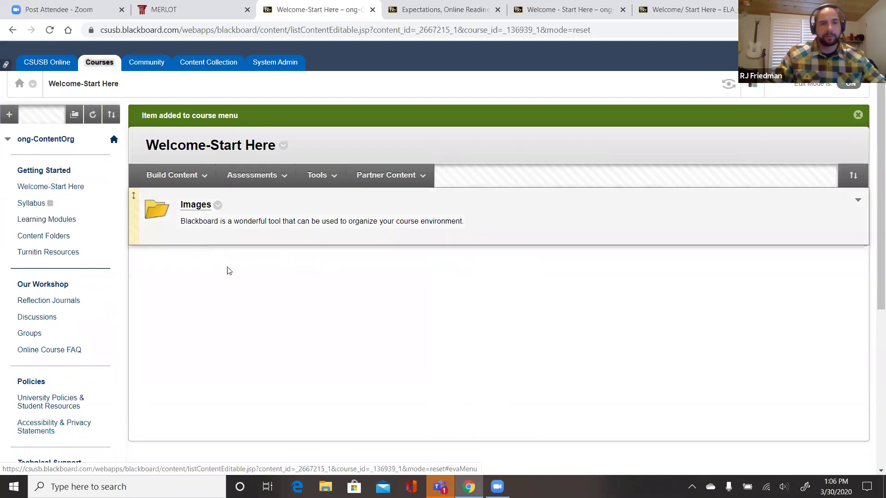
left_click(858, 115)
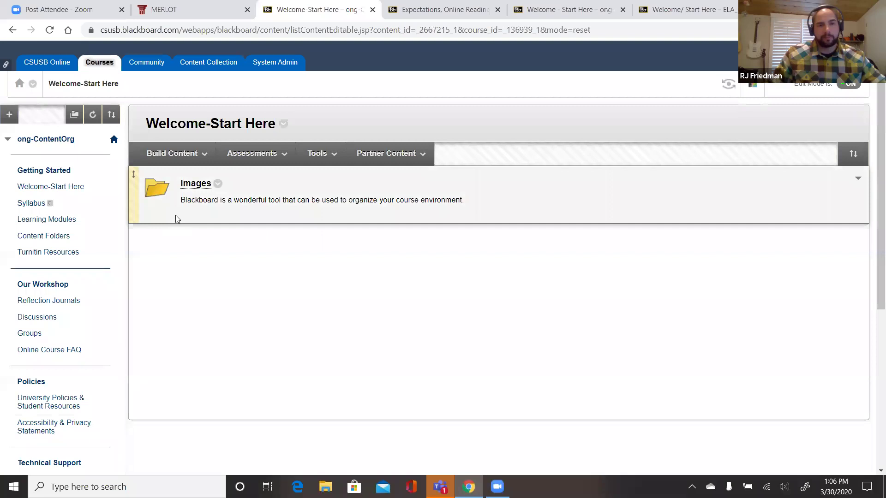
left_click(191, 184)
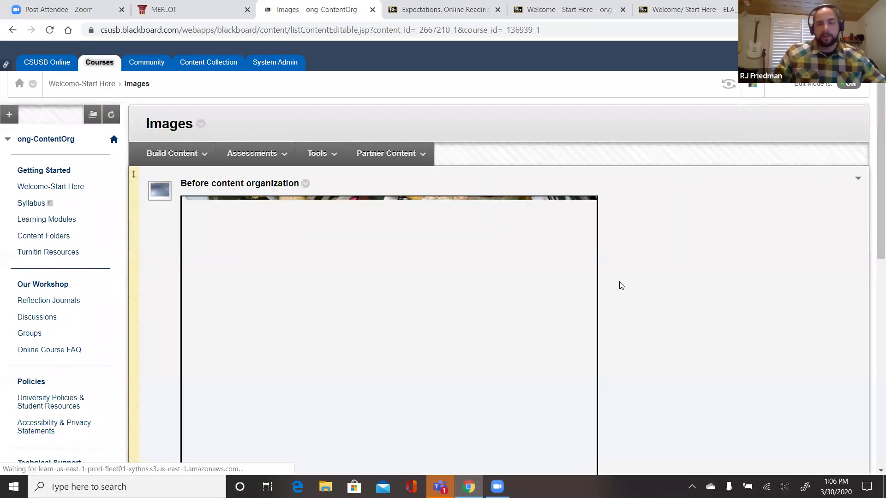
scroll(618, 277, "down", 3)
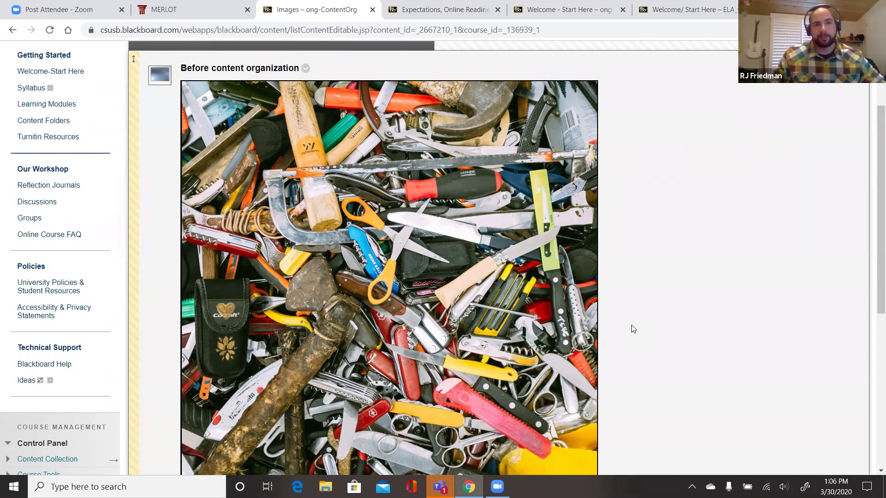
scroll(451, 325, "down", 1)
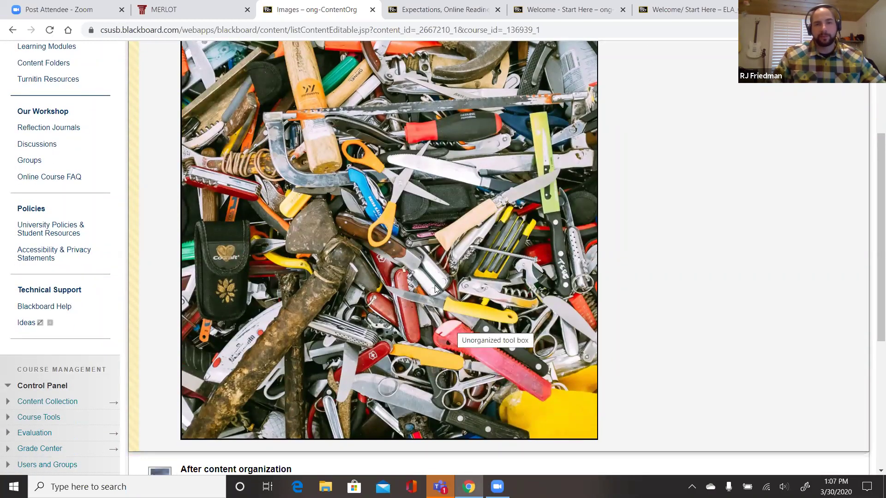
scroll(457, 290, "down", 1)
scroll(517, 299, "down", 3)
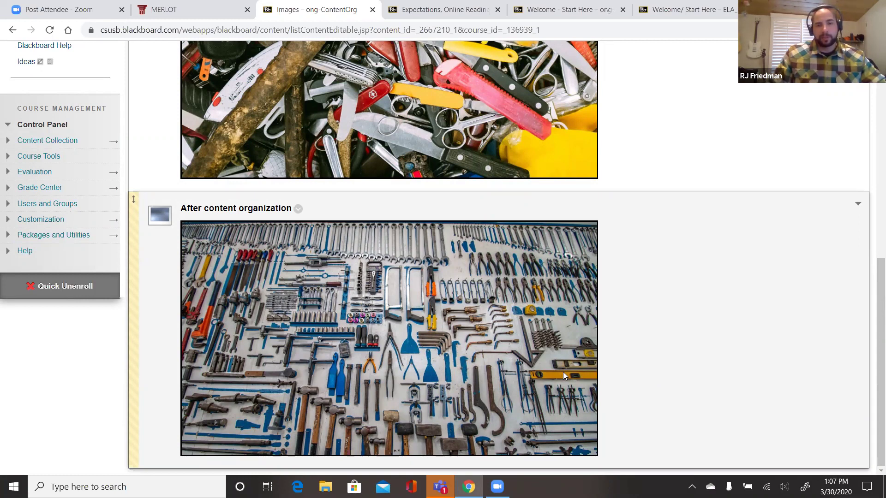
scroll(609, 368, "up", 6)
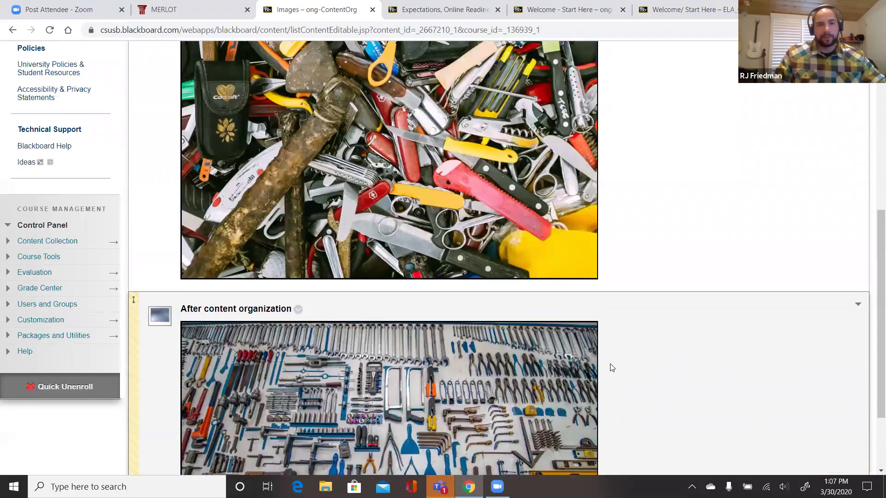
scroll(352, 287, "up", 4)
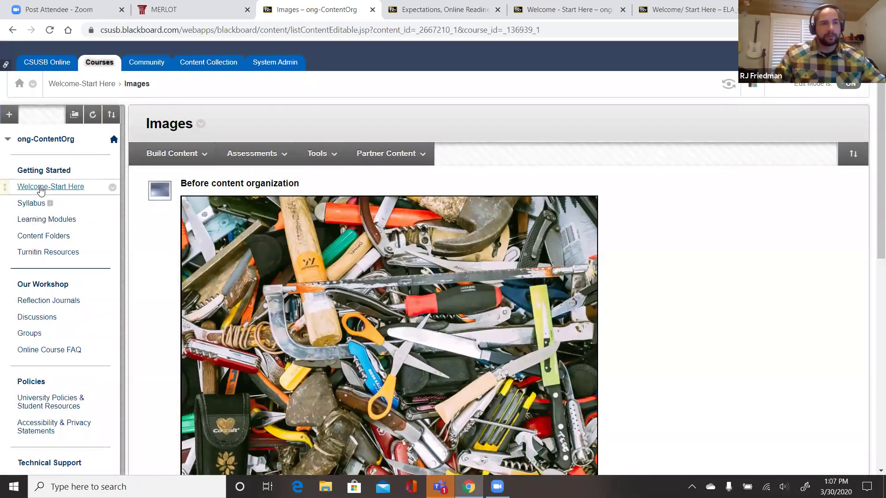
left_click(41, 186)
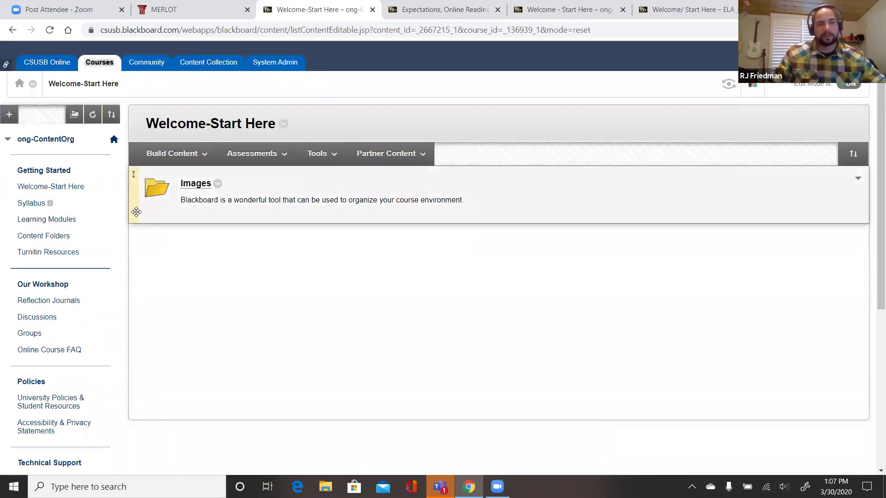
- Open the Learning Objectives and Alignment folder in Content Folders and examine its items from Backwards Design to Course Map Discussion
left_click(55, 242)
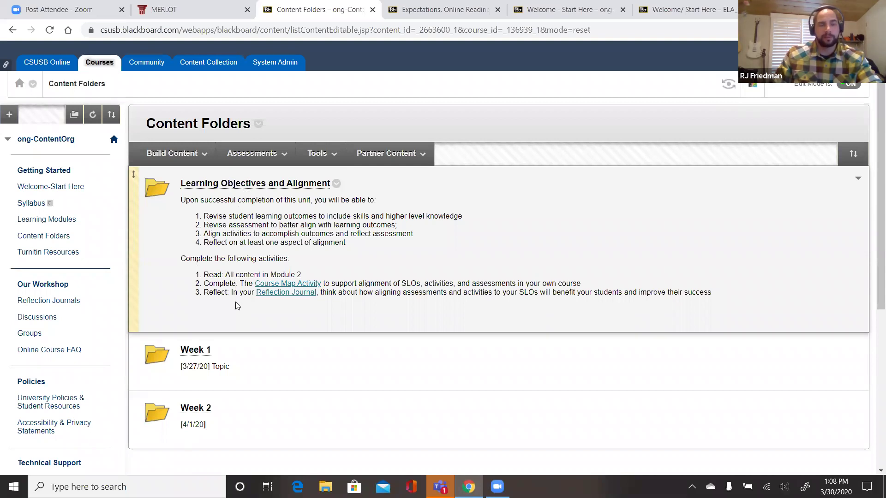
left_click(243, 184)
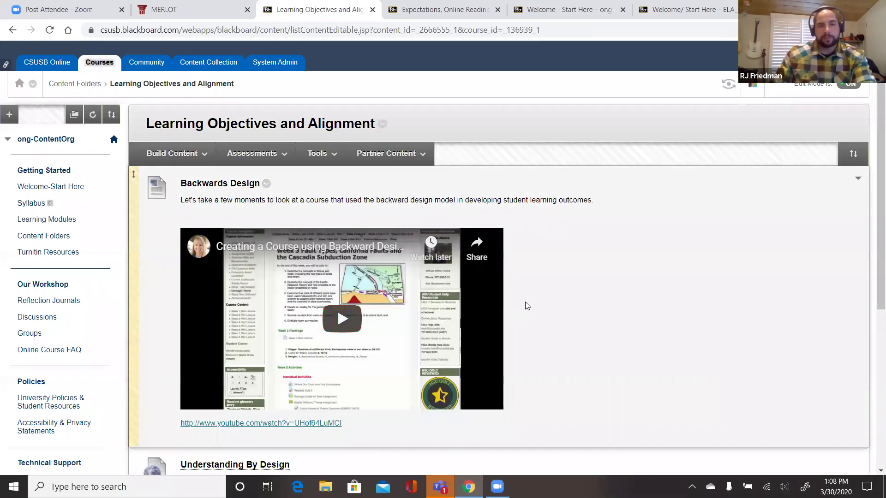
scroll(527, 307, "down", 1)
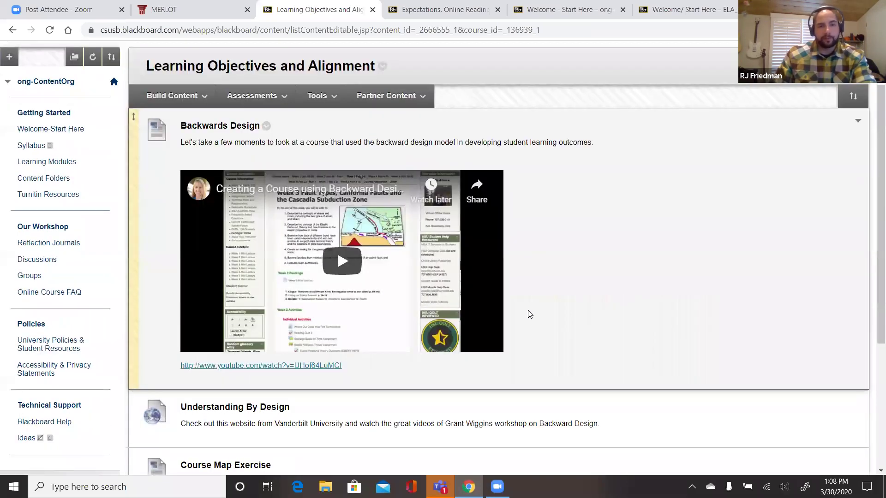
scroll(556, 321, "down", 1)
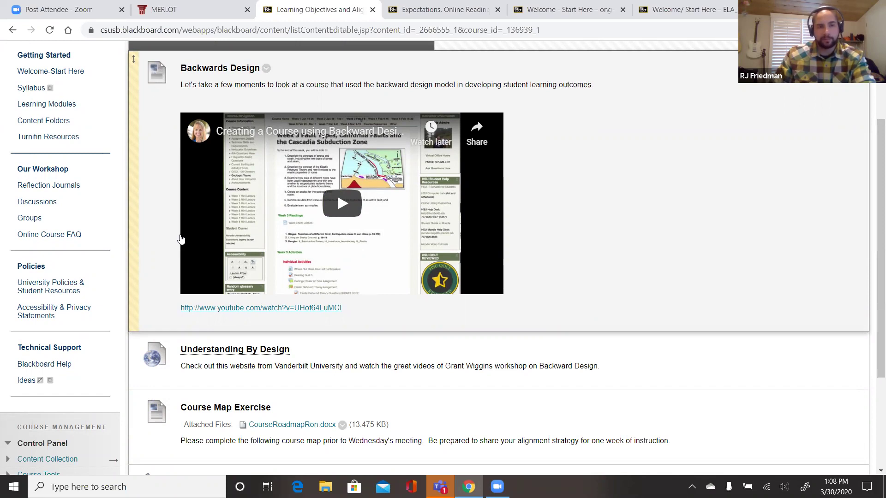
scroll(210, 291, "down", 3)
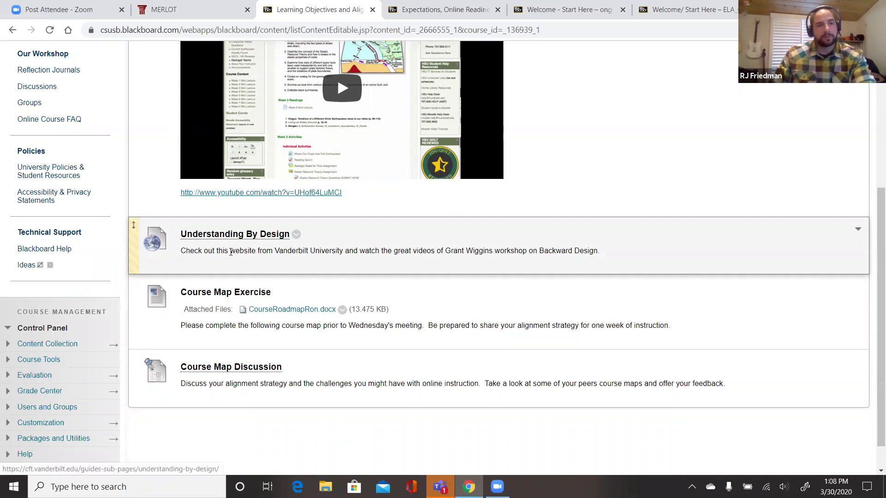
scroll(161, 270, "down", 1)
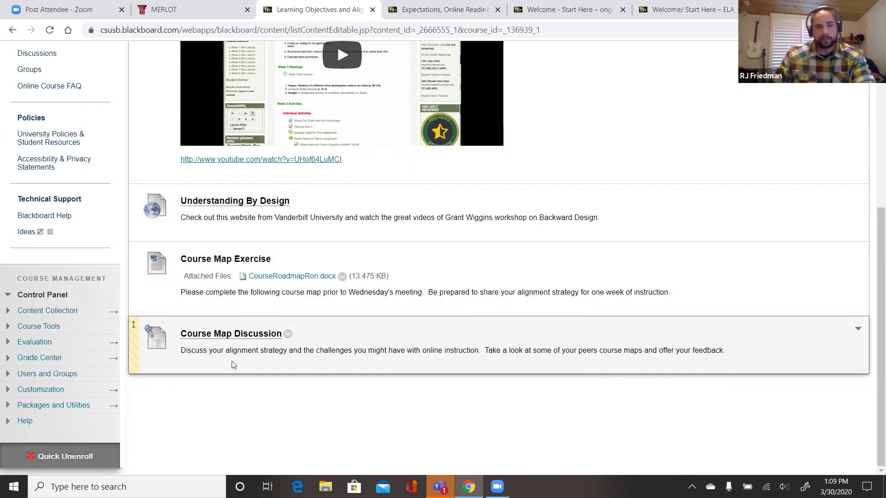
scroll(291, 374, "up", 2)
scroll(292, 374, "up", 1)
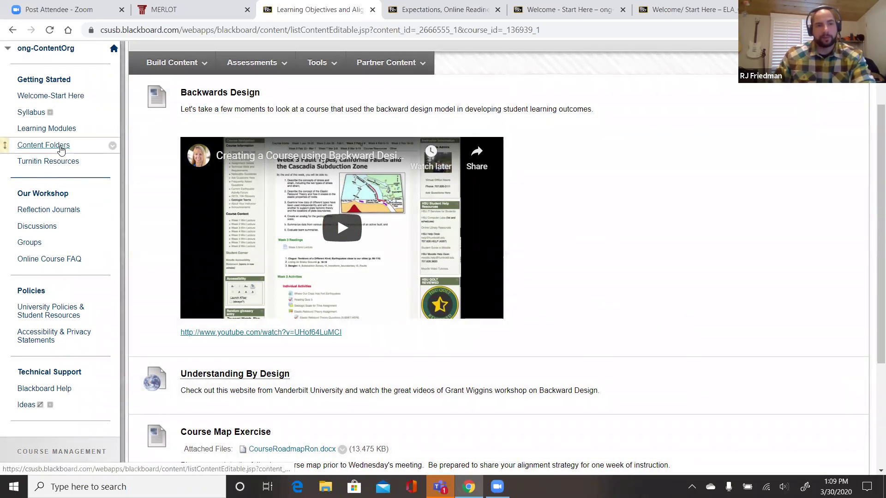
- Create a content folder named "Week 3" in the Content Folders area with the description text "4-1-20"
left_click(60, 147)
scroll(237, 229, "down", 2)
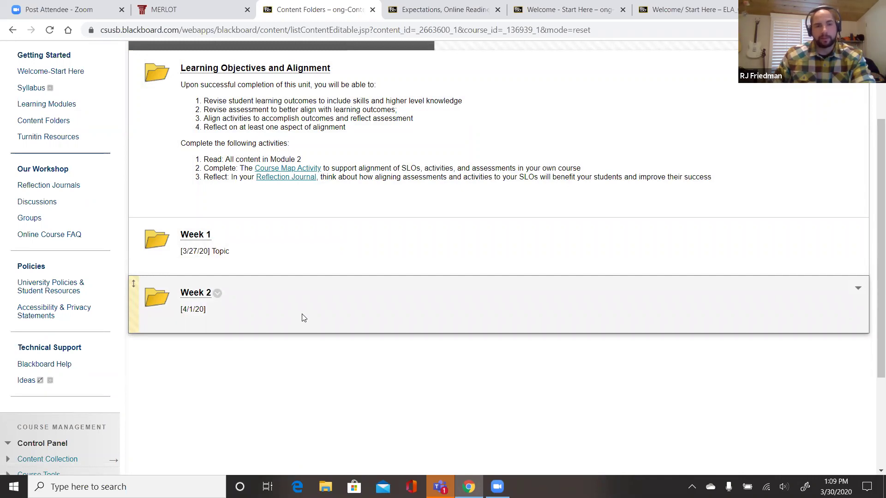
scroll(297, 350, "up", 3)
scroll(213, 359, "down", 1)
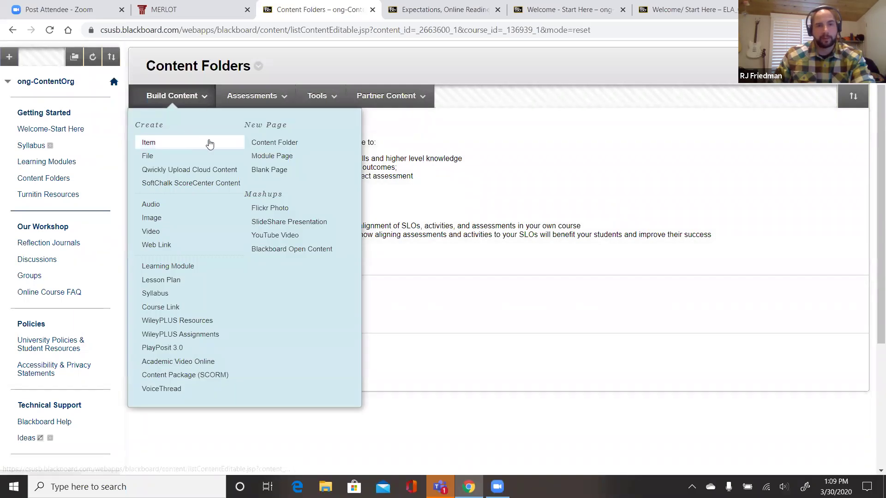
left_click(277, 143)
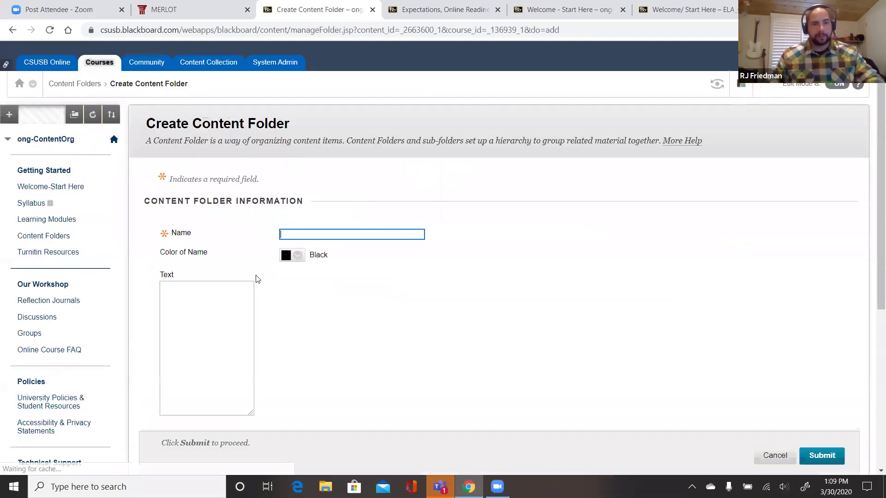
type("Week")
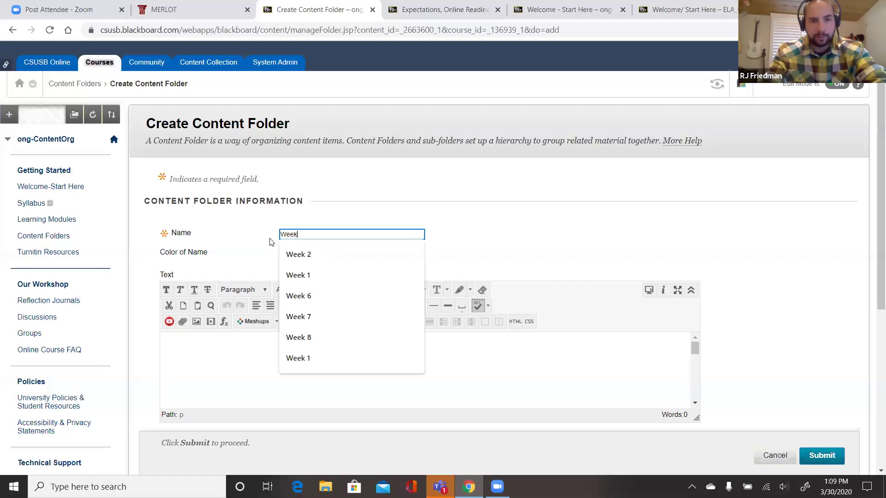
type(" 3")
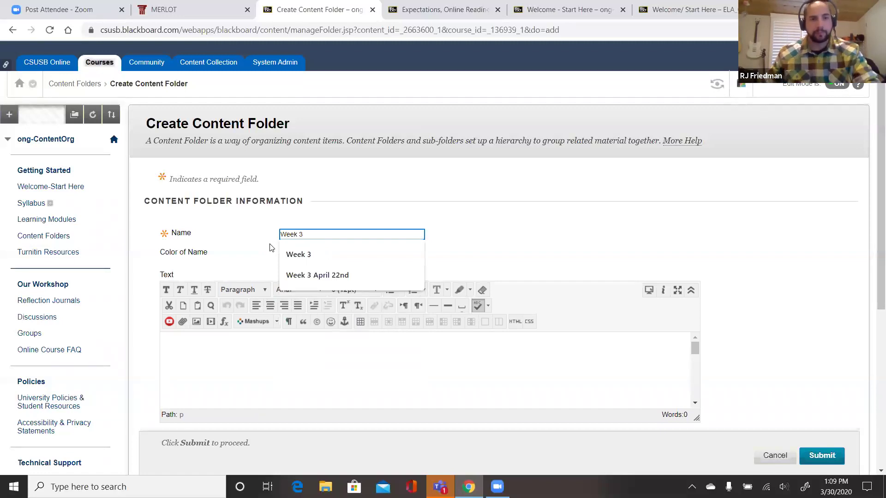
left_click(297, 344)
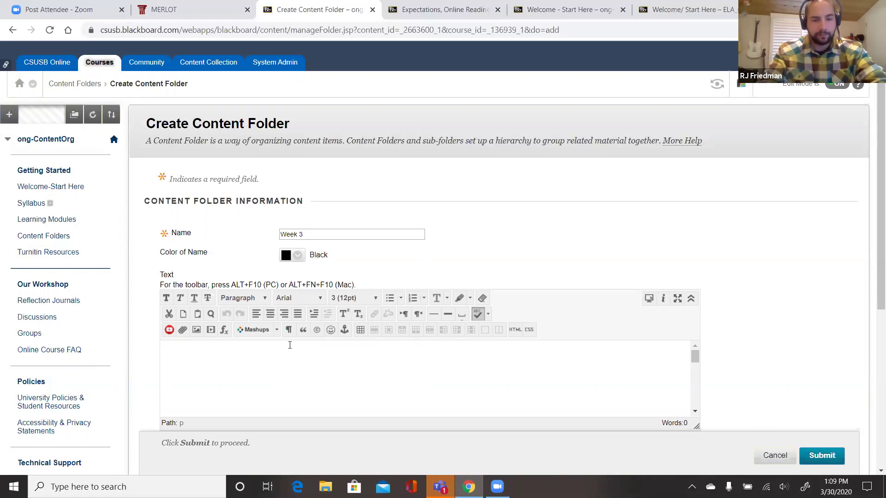
type("4-1-20")
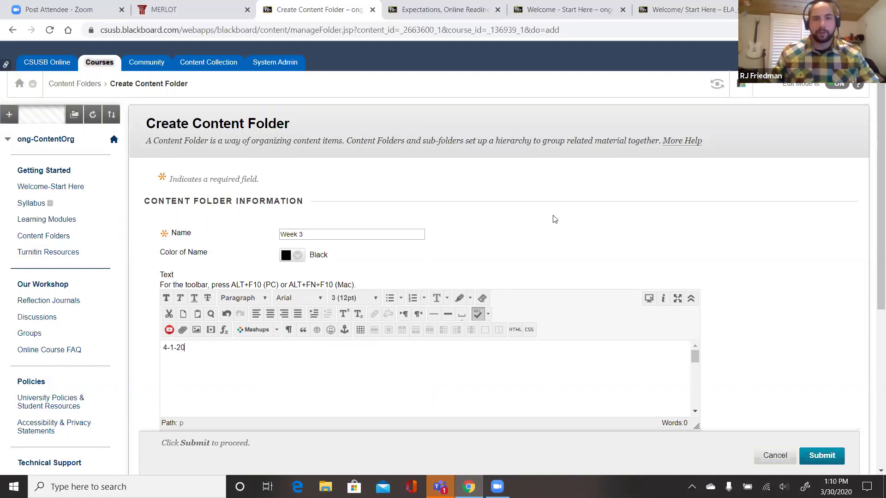
scroll(601, 300, "down", 5)
scroll(600, 300, "down", 1)
left_click(837, 377)
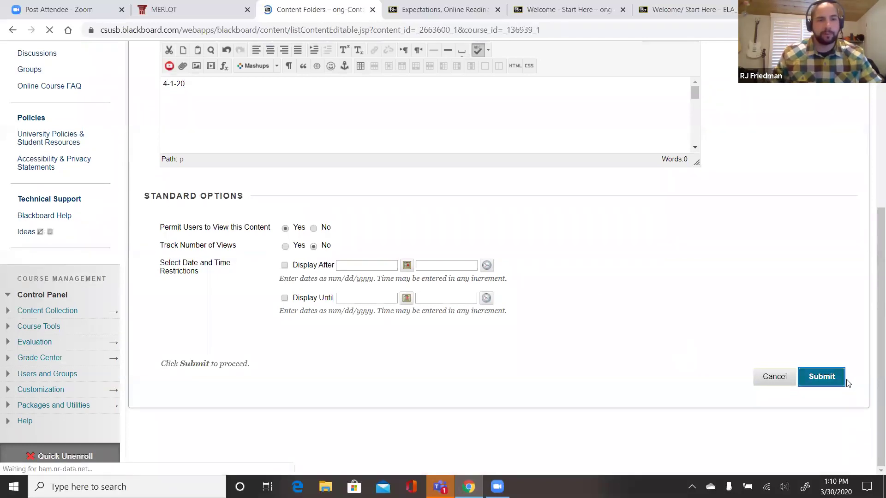
- Edit the Week 3 folder's description to read "[4-1-20]" followed by the numbered list item "MLO's:"
scroll(252, 320, "up", 3)
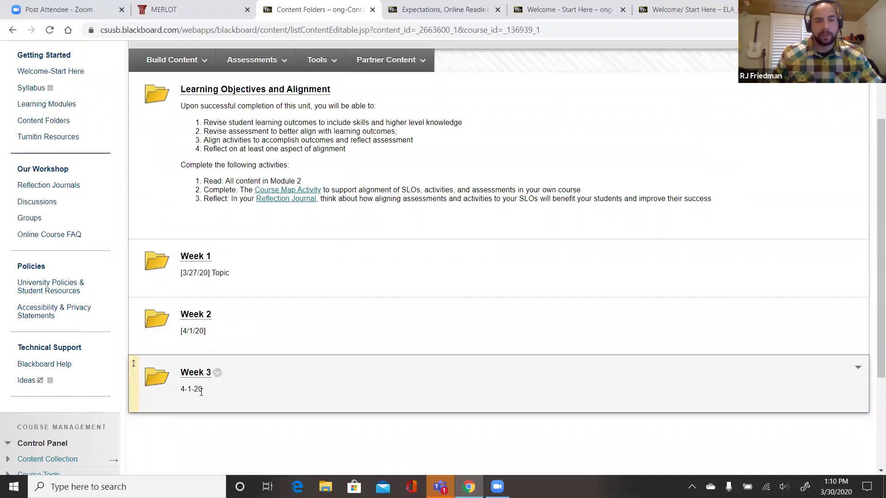
left_click(218, 373)
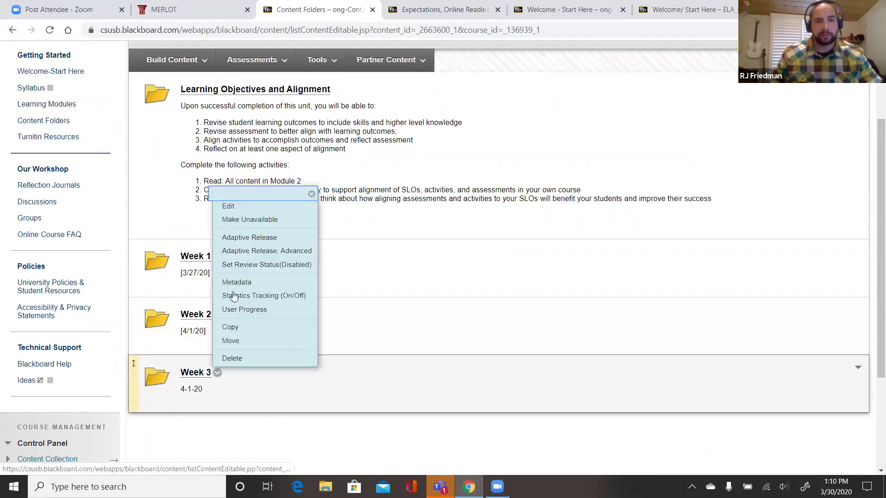
left_click(241, 206)
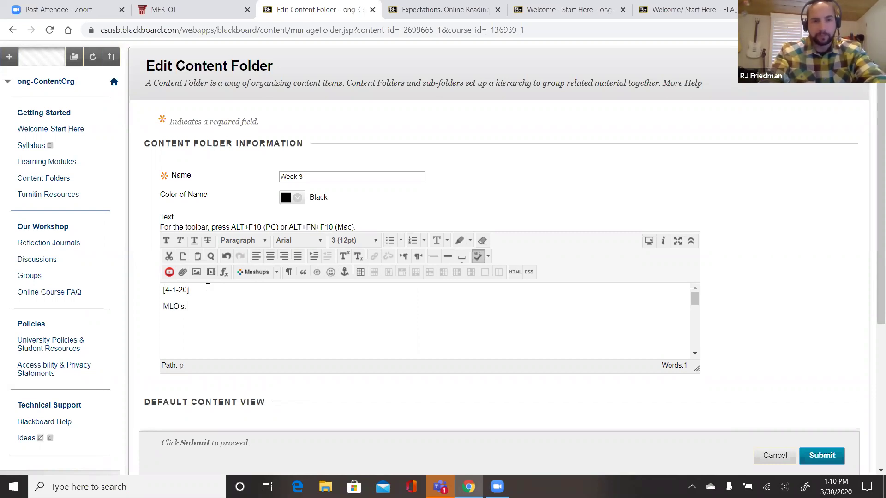
left_click(415, 240)
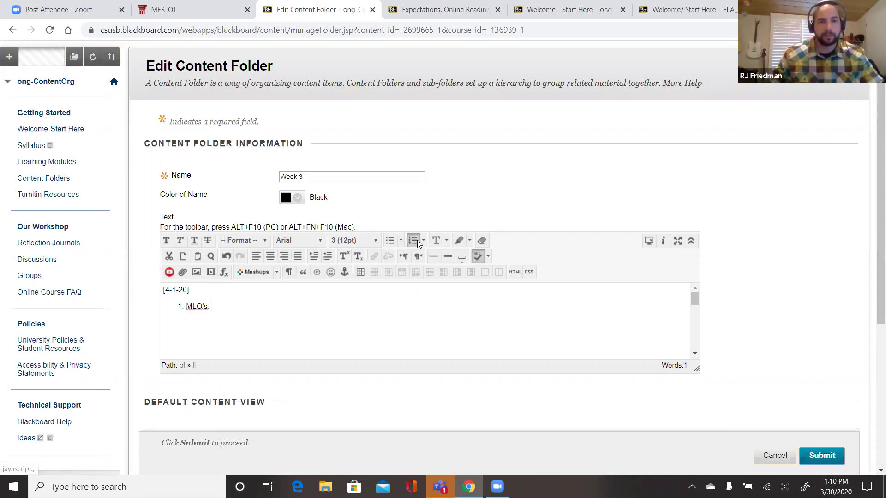
left_click(843, 454)
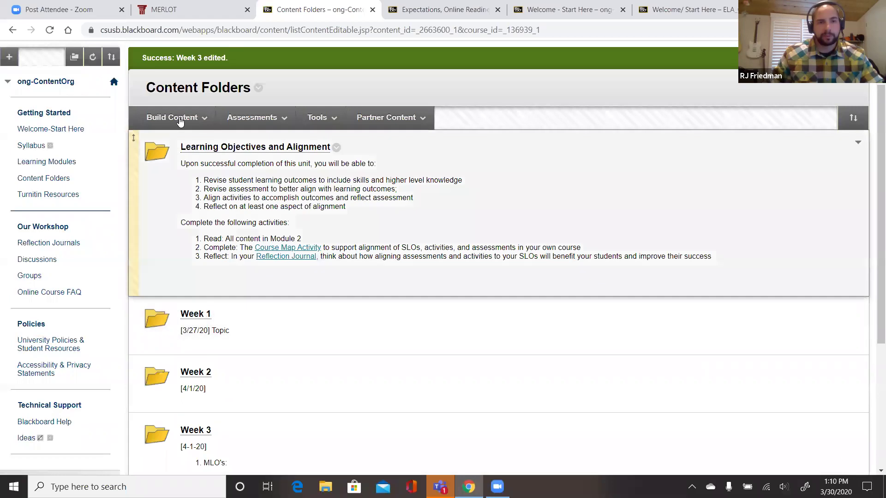
- Create a content folder named "Week 4" in the Content Folders area without any description text
left_click(185, 117)
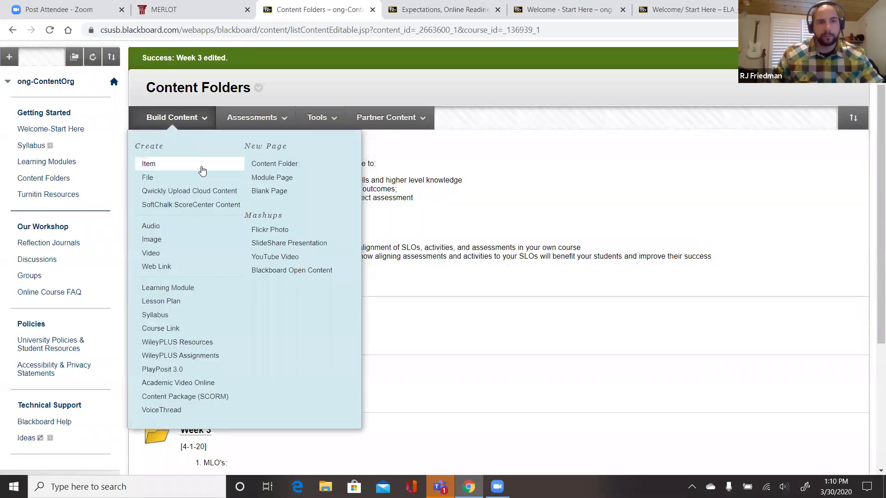
left_click(271, 164)
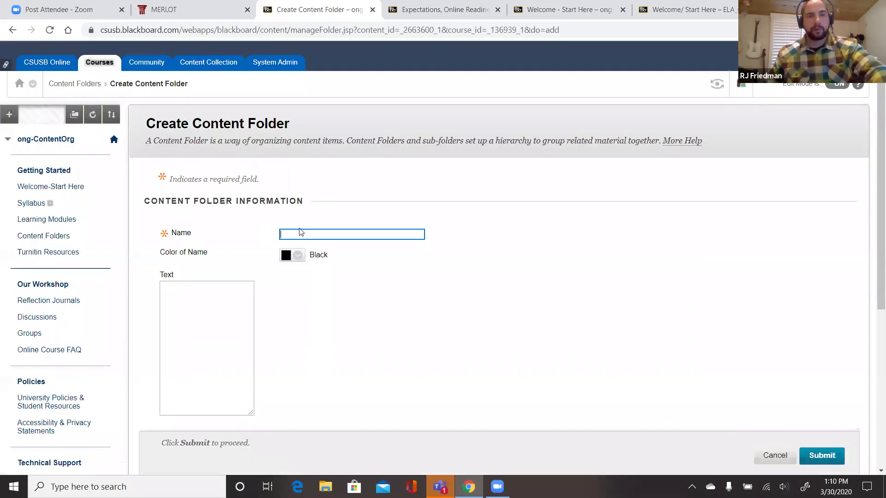
type("Week")
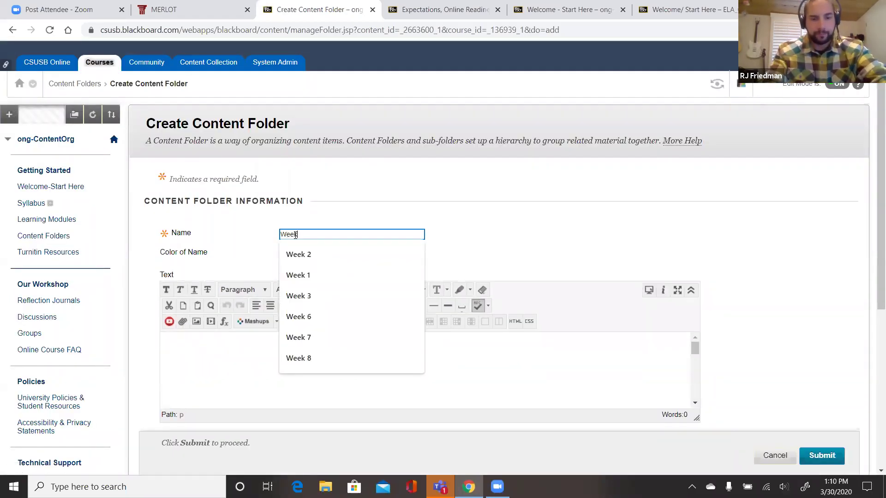
type(" 4")
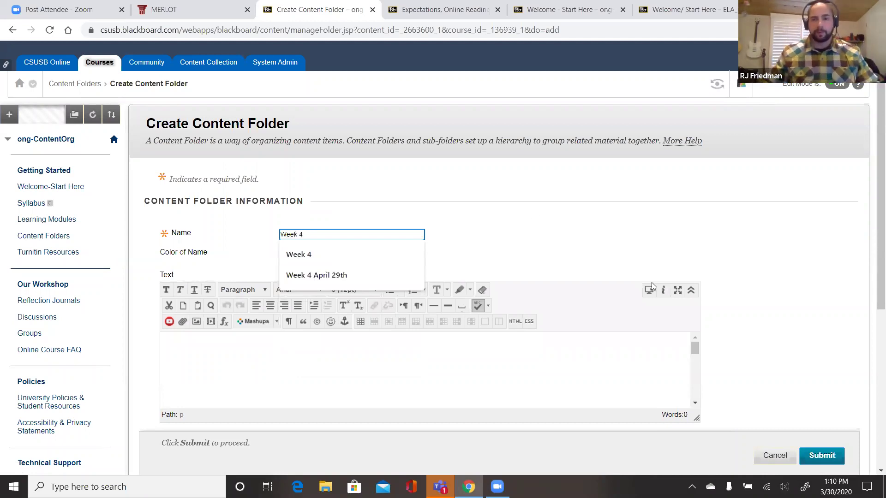
left_click(834, 459)
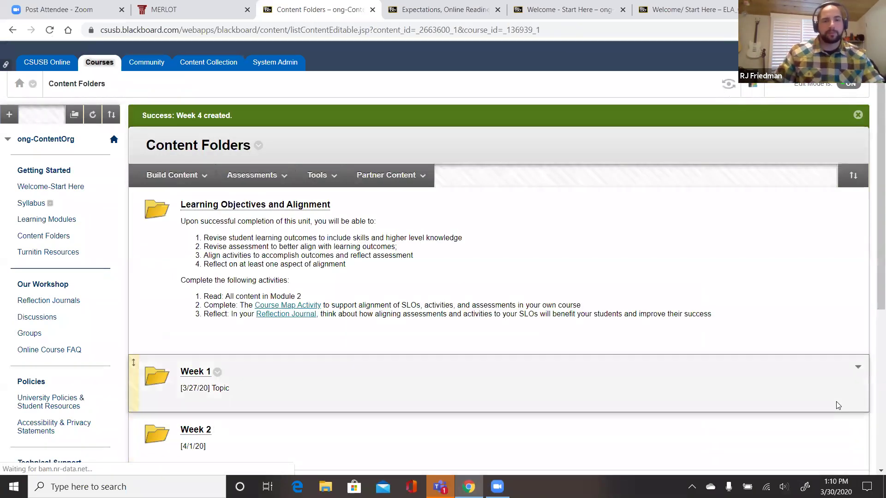
scroll(411, 364, "down", 3)
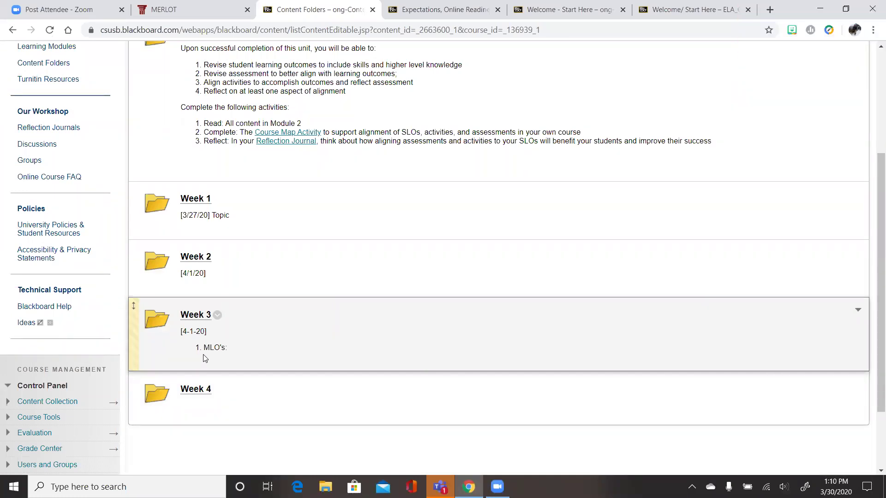
- Open the Week 4 folder in Content Folders and start a new item named "PPT Module 4"
scroll(207, 360, "up", 3)
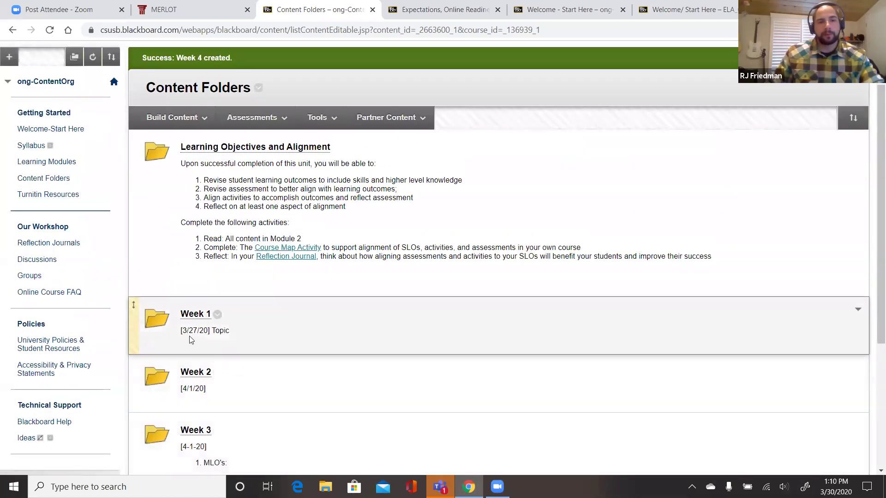
scroll(192, 342, "down", 2)
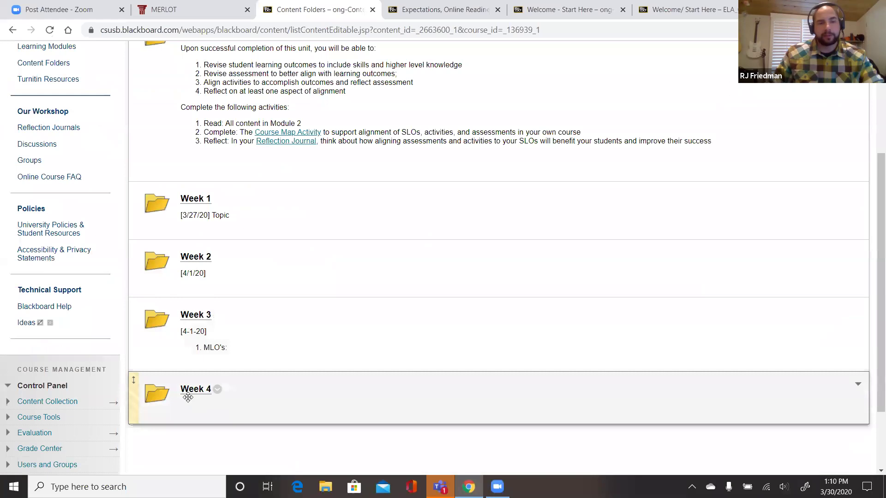
mouse_move(188, 397)
left_mouse_down()
mouse_move(189, 323)
mouse_move(194, 396)
left_mouse_up()
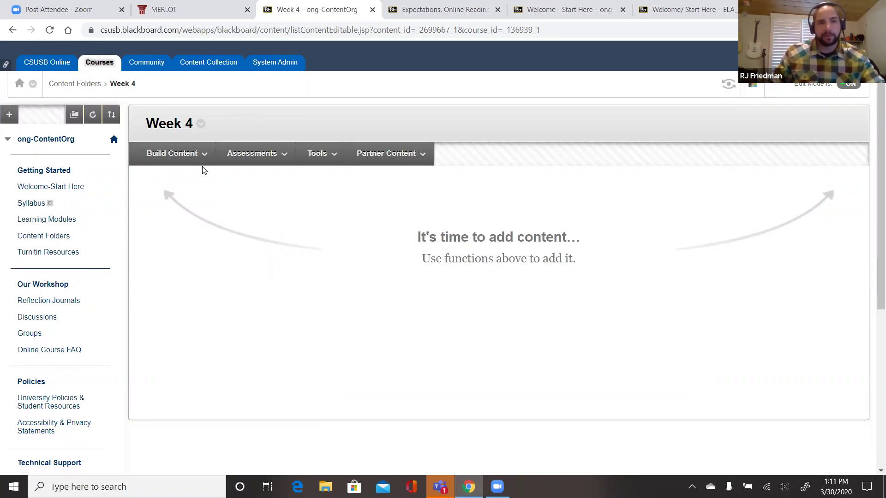
left_click(187, 162)
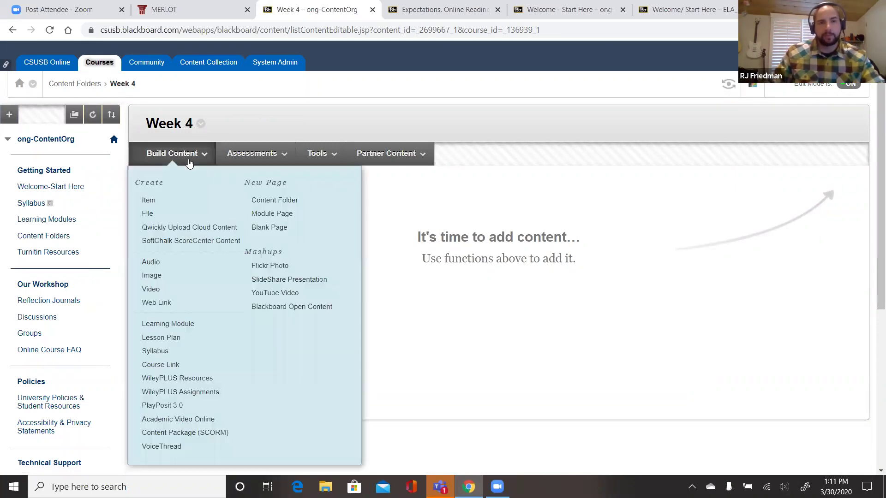
left_click(148, 201)
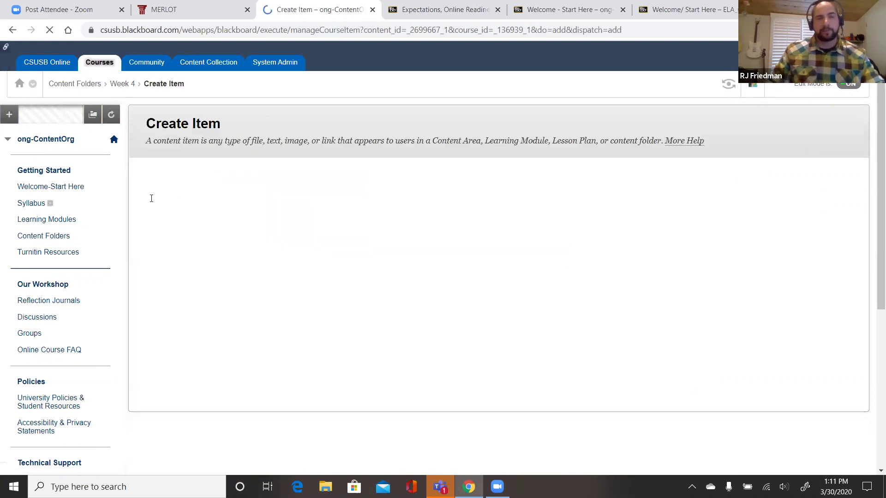
type("PPT Module 4")
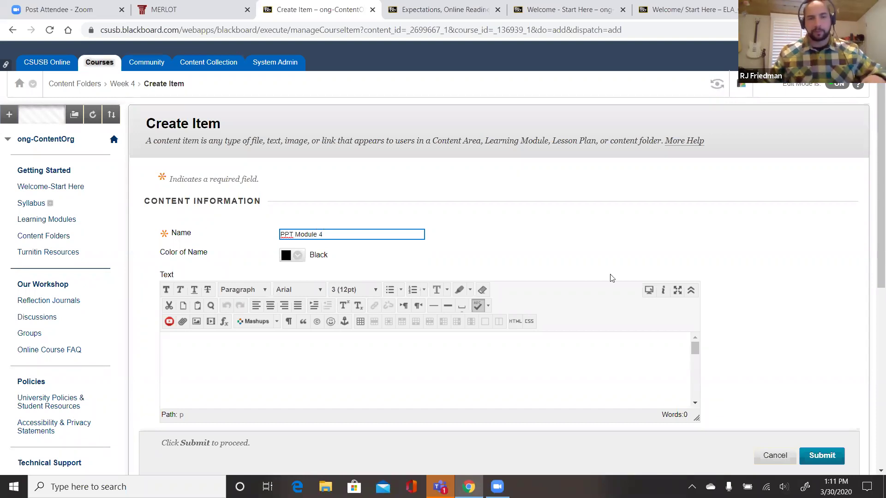
- Attach the "M4 PPT Fin 651" presentation from the computer's Content Workshop folder to the item and submit it
scroll(842, 382, "down", 3)
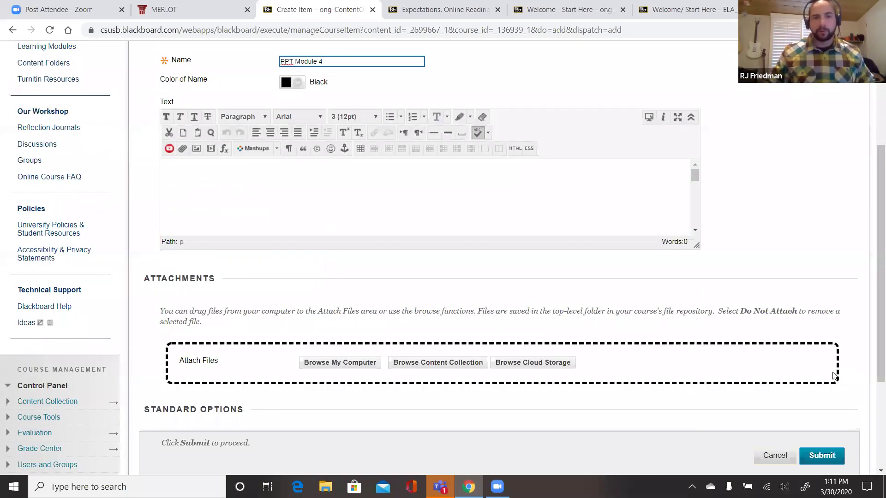
scroll(343, 292, "down", 1)
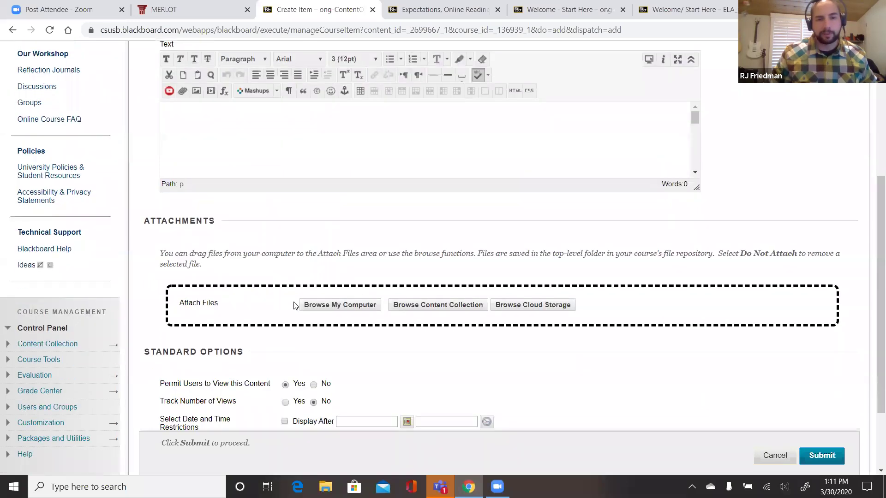
left_click(346, 304)
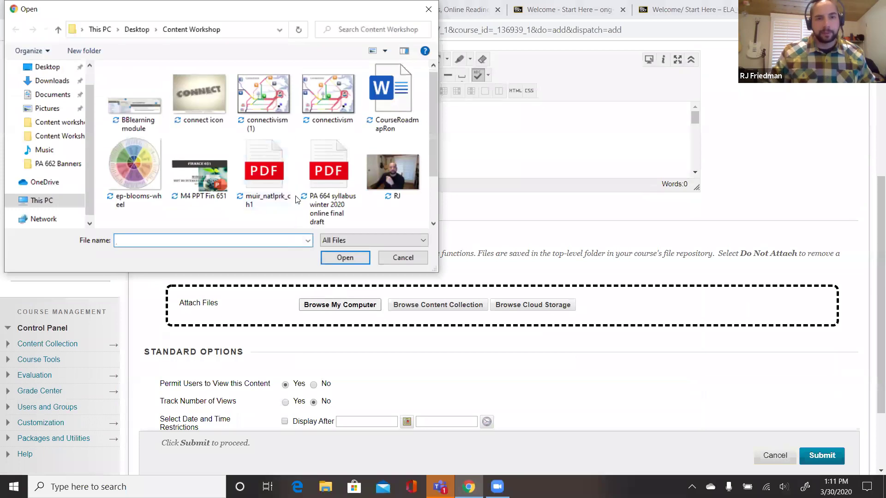
scroll(339, 192, "down", 2)
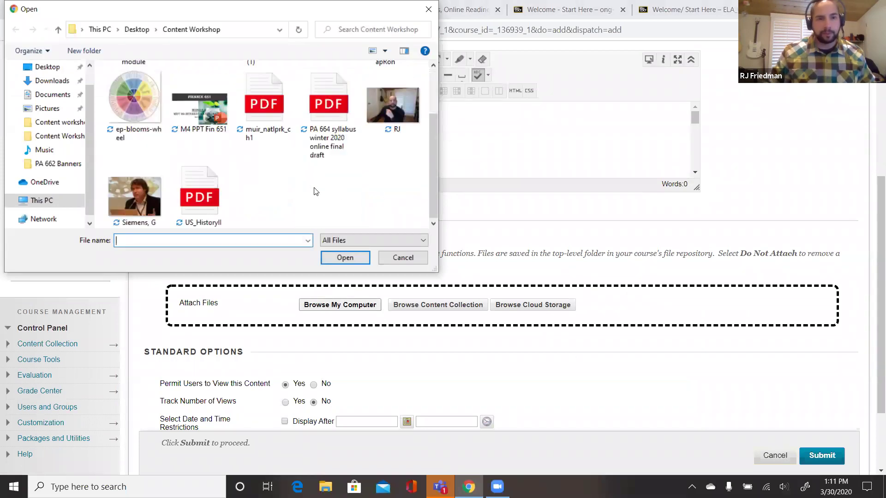
scroll(316, 190, "up", 2)
left_click(219, 187)
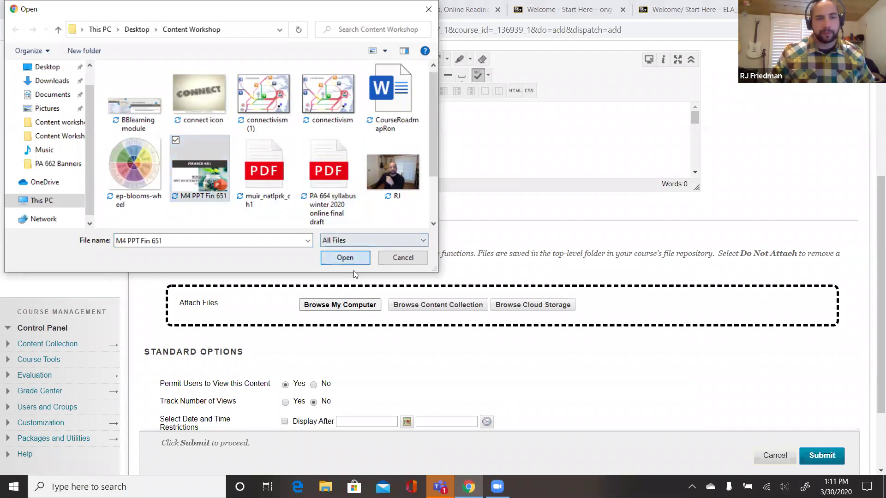
left_click(349, 259)
scroll(315, 315, "down", 1)
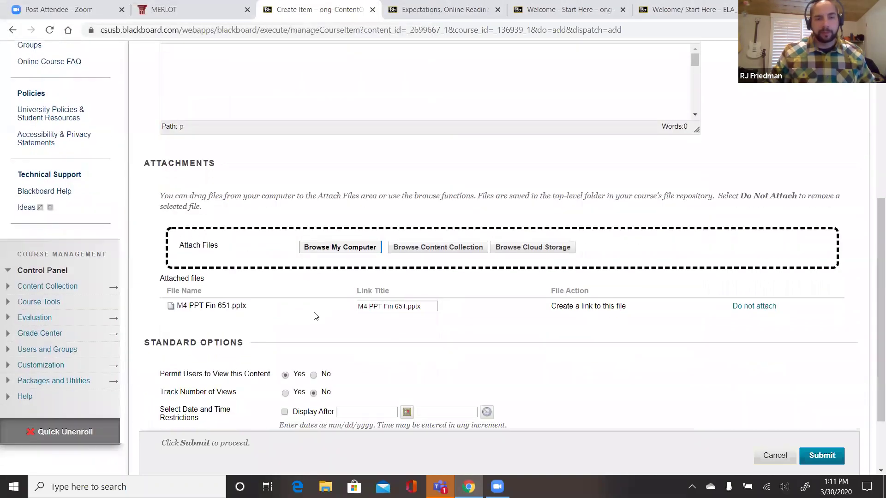
scroll(316, 315, "down", 1)
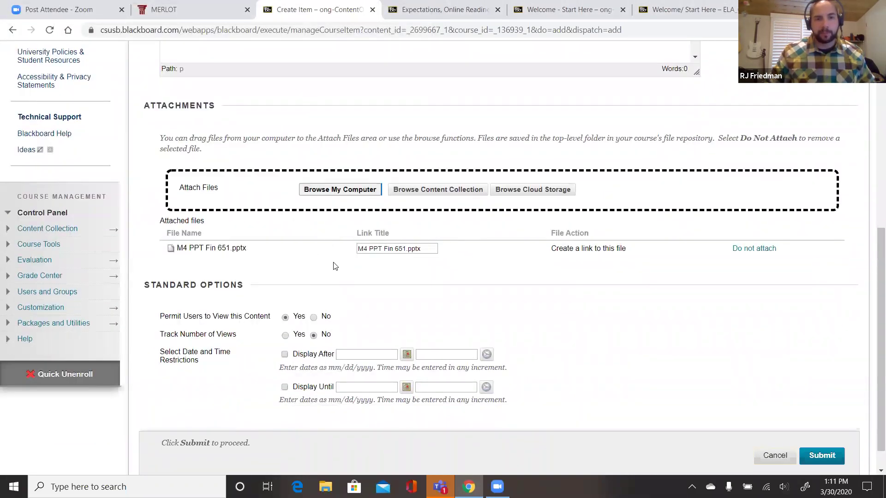
scroll(599, 347, "down", 1)
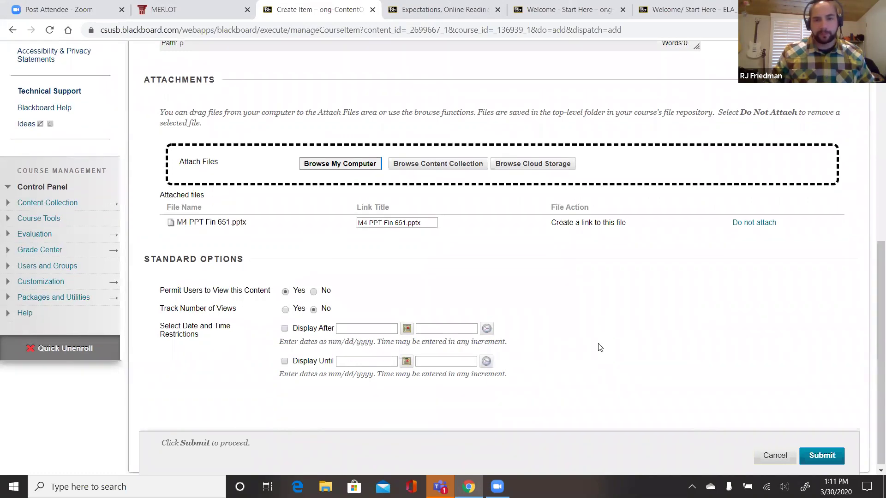
scroll(837, 440, "down", 1)
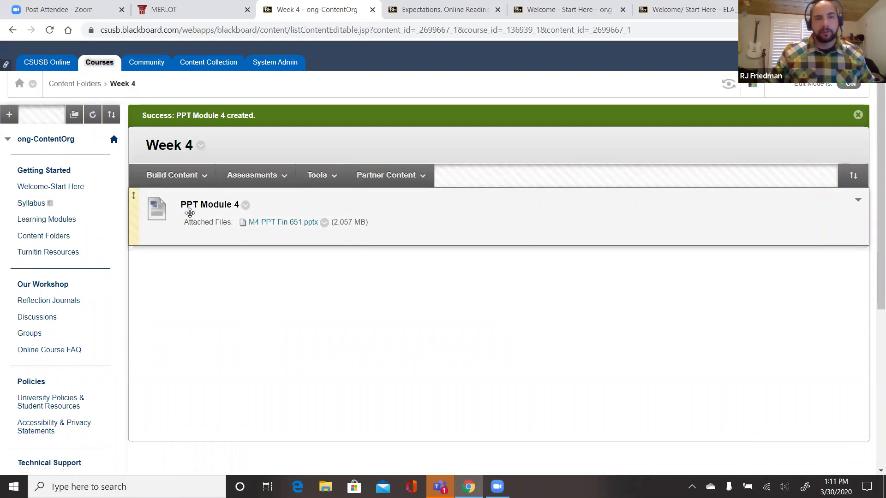
- Reopen the Week 4 folder from Content Folders, look over the content types it can hold, and return to Content Folders
left_click(172, 175)
left_click(490, 332)
left_click(46, 236)
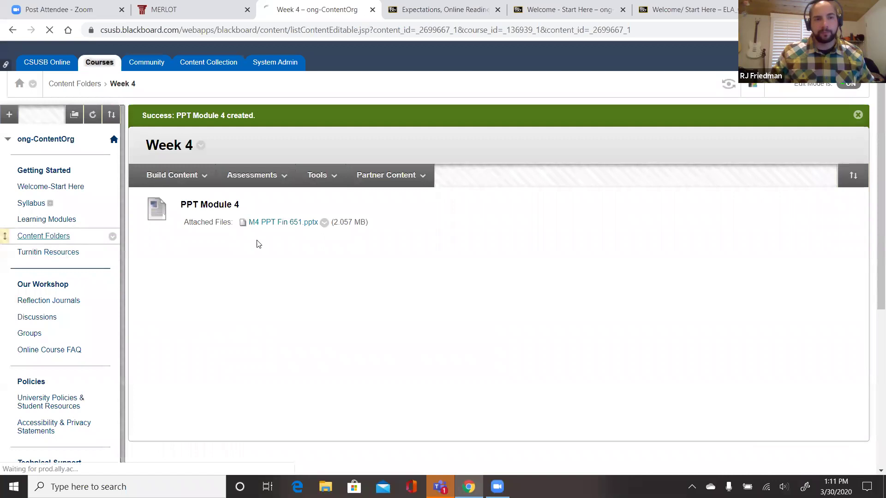
scroll(237, 277, "down", 5)
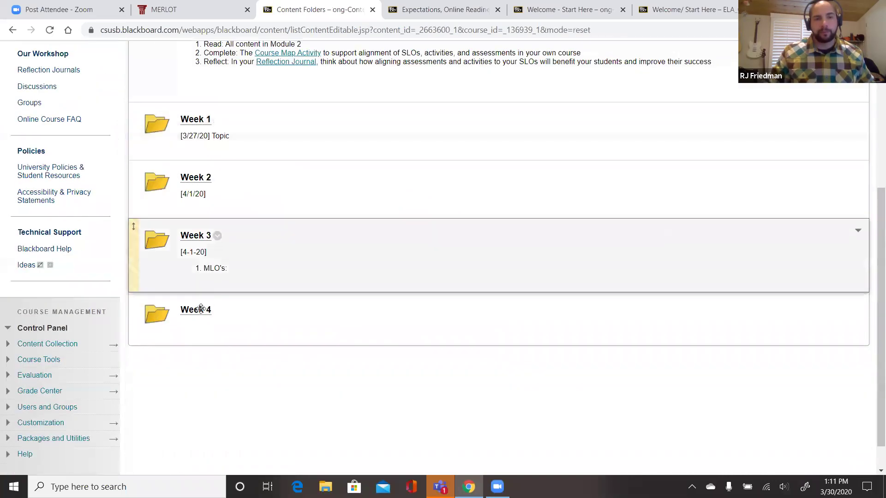
left_click(192, 314)
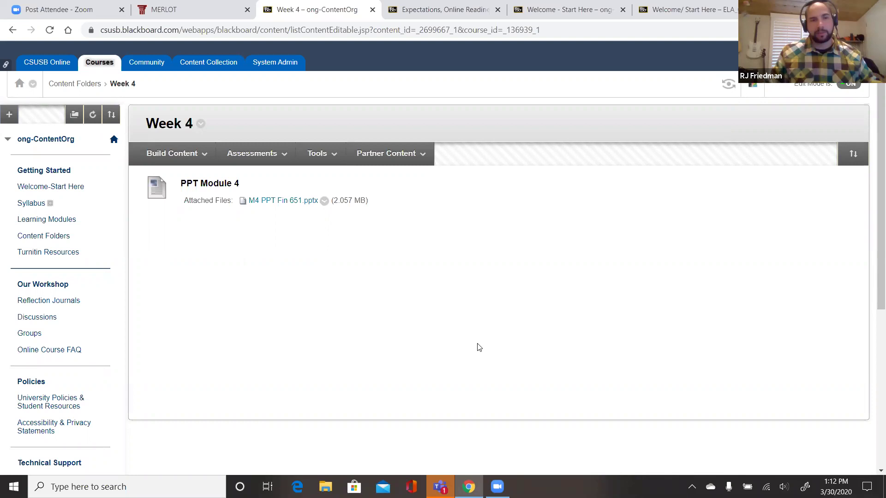
left_click(200, 161)
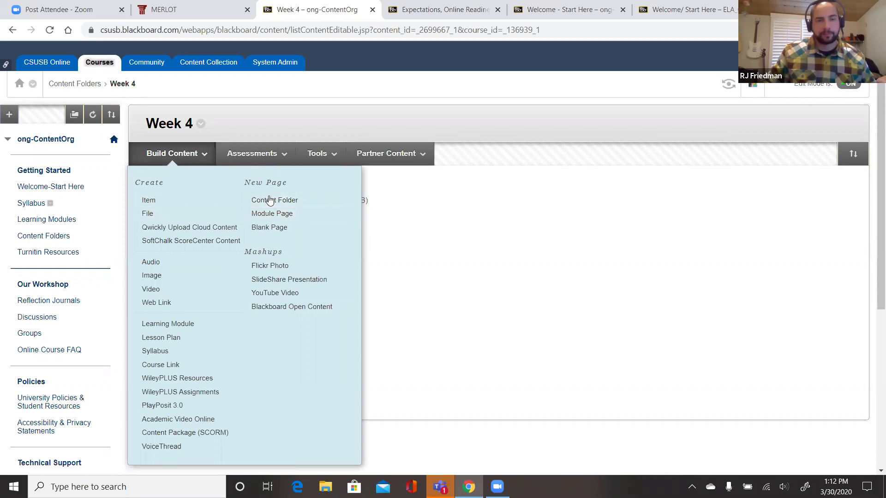
left_click(297, 332)
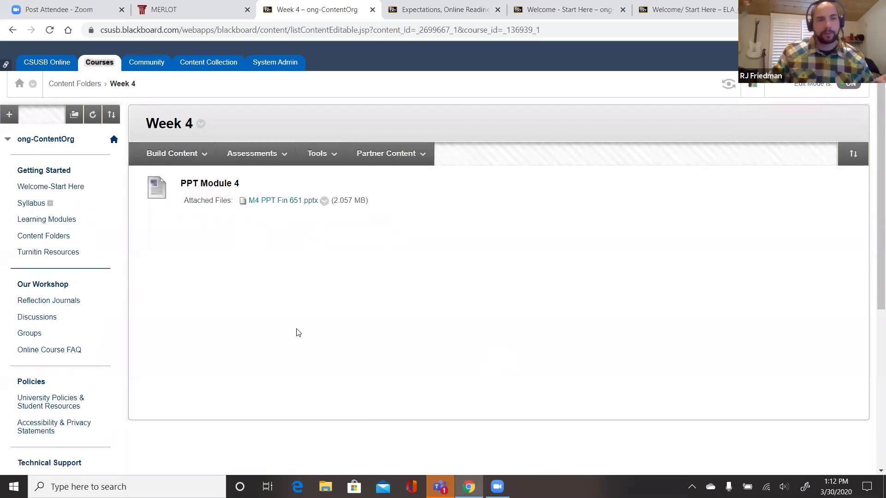
left_click(36, 240)
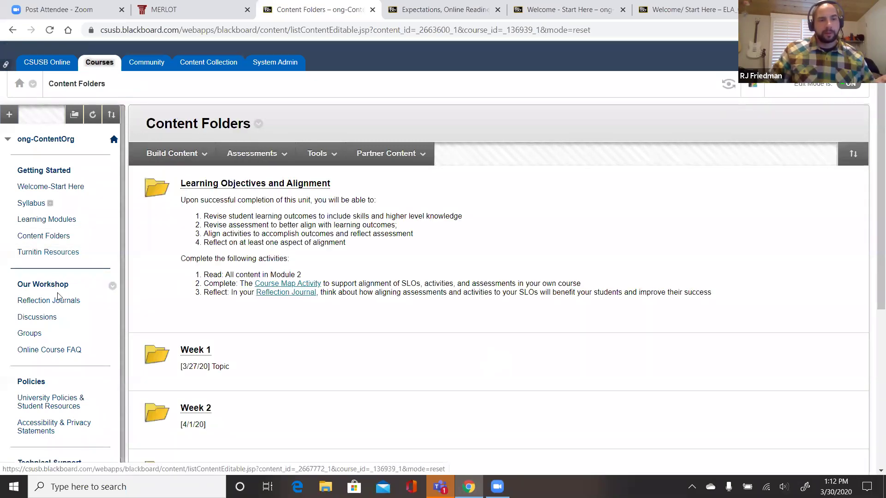
scroll(55, 295, "down", 1)
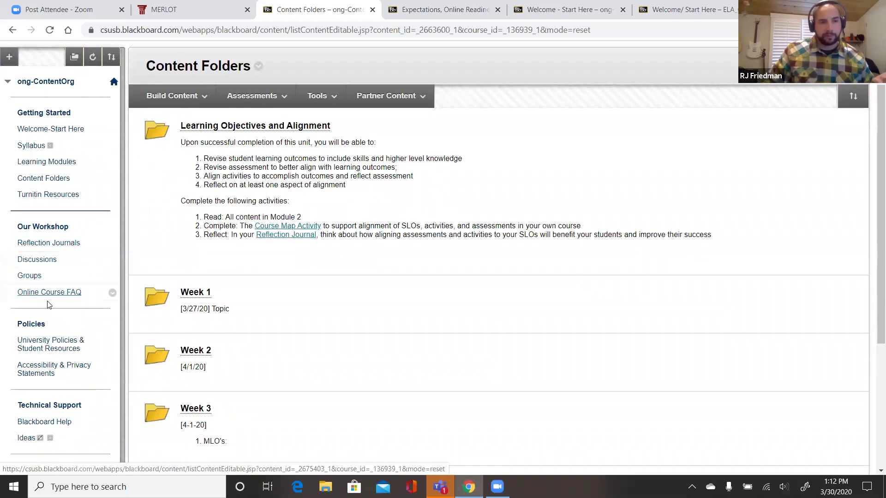
- Examine the PeerMark (Workshop) folder in Turnitin Resources and its linked About PeerMark page, closing the linked page when done
left_click(65, 195)
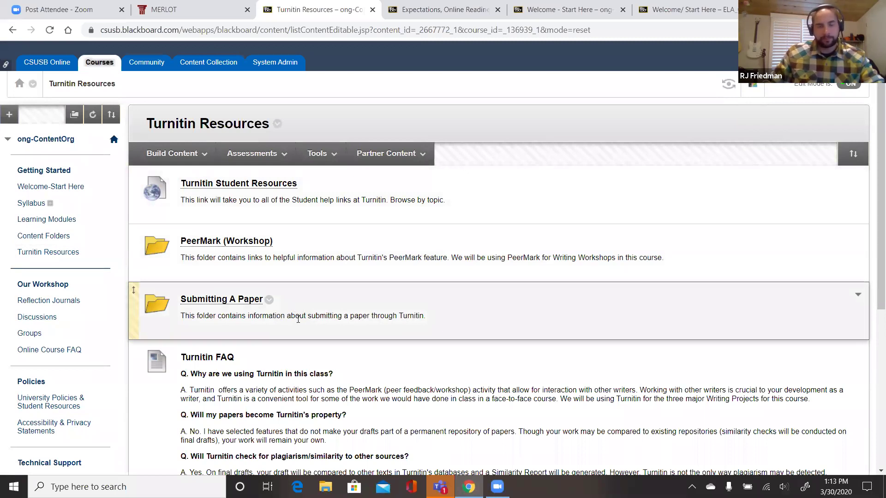
scroll(313, 321, "down", 1)
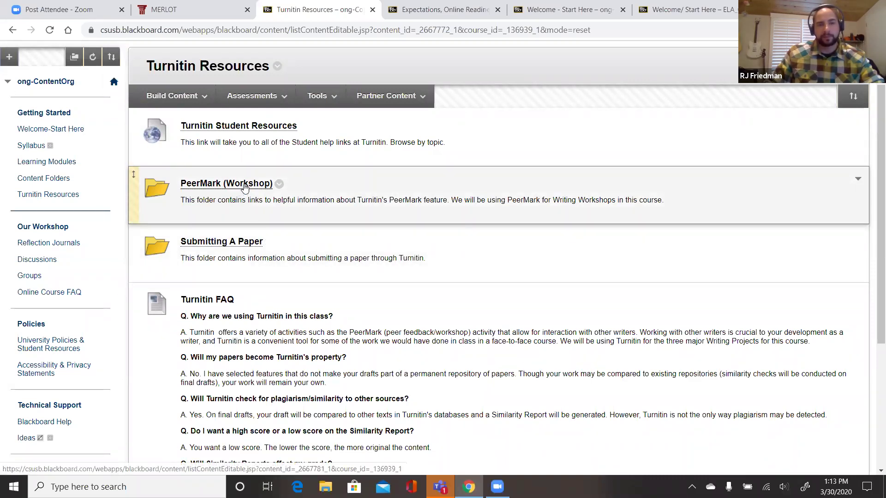
left_click(244, 185)
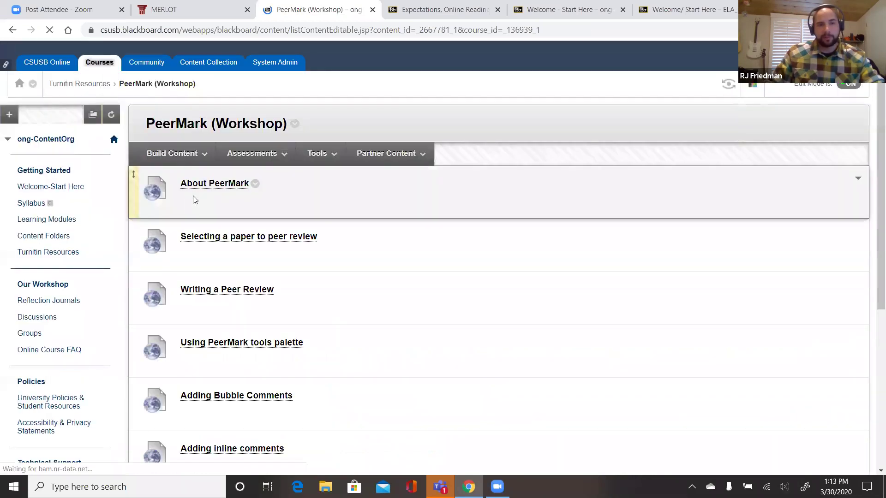
scroll(369, 364, "down", 6)
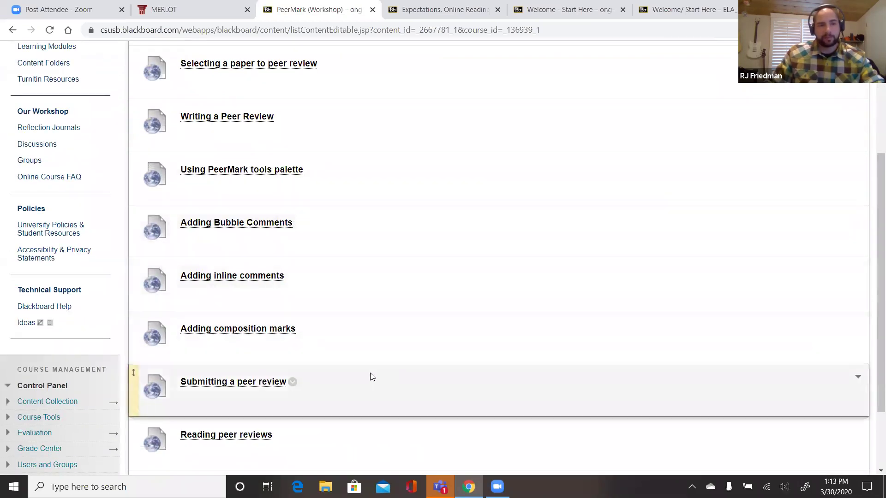
scroll(369, 376, "up", 6)
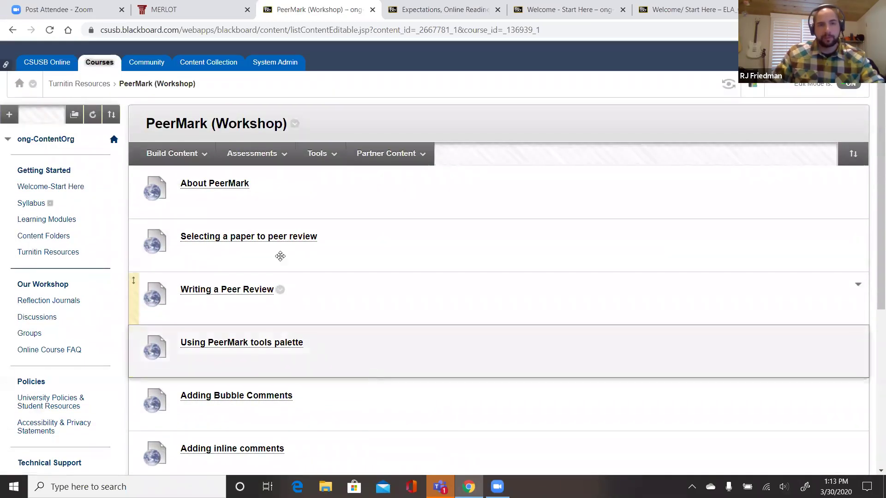
left_click(213, 184)
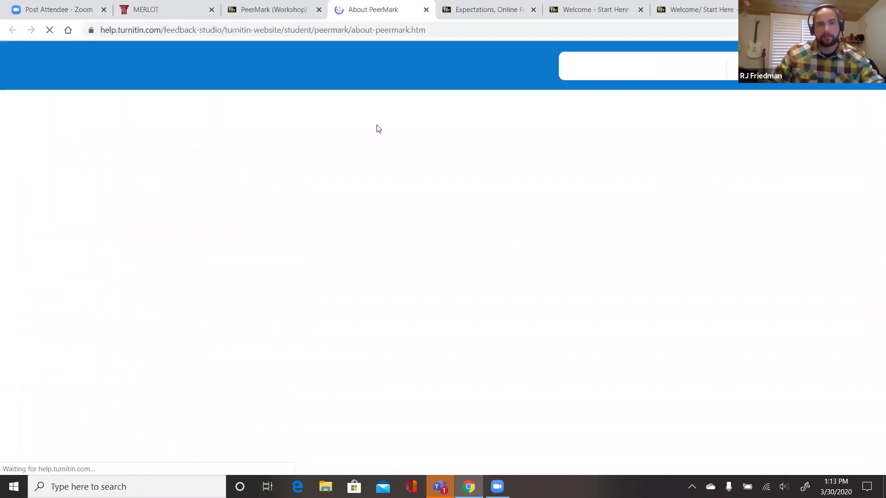
scroll(393, 286, "down", 3)
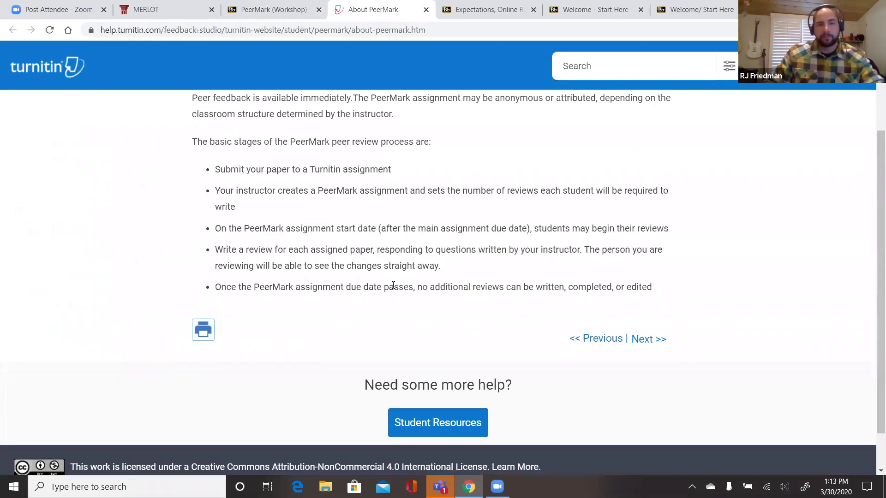
scroll(393, 285, "up", 3)
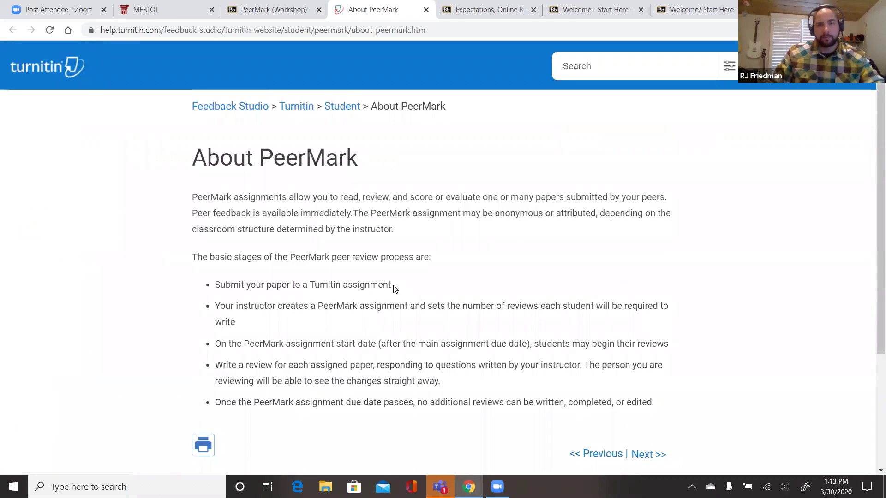
left_click(426, 9)
- Examine the Submitting A Paper folder in Turnitin Resources, and return to the main resources page to review the Turnitin FAQ
left_click(172, 153)
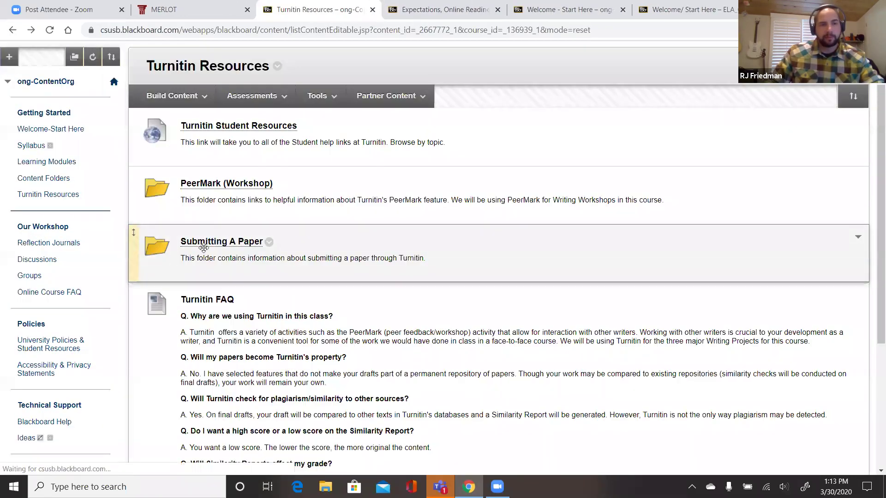
left_click(213, 244)
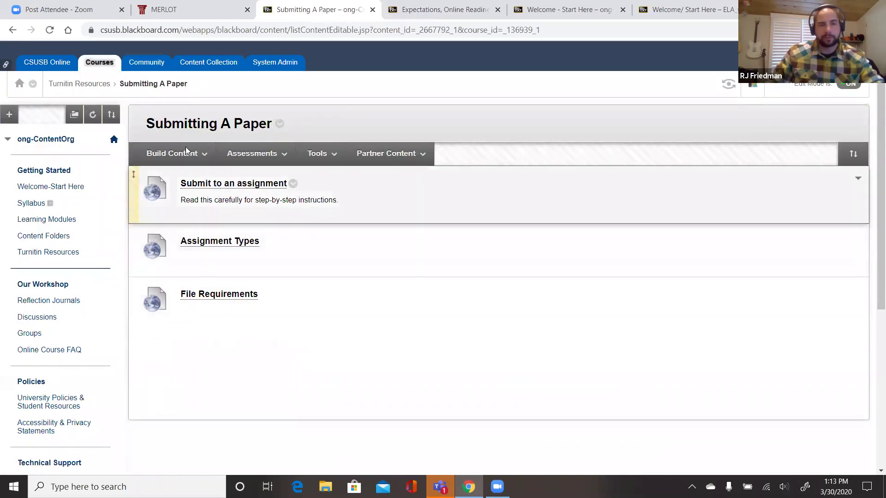
left_click(245, 152)
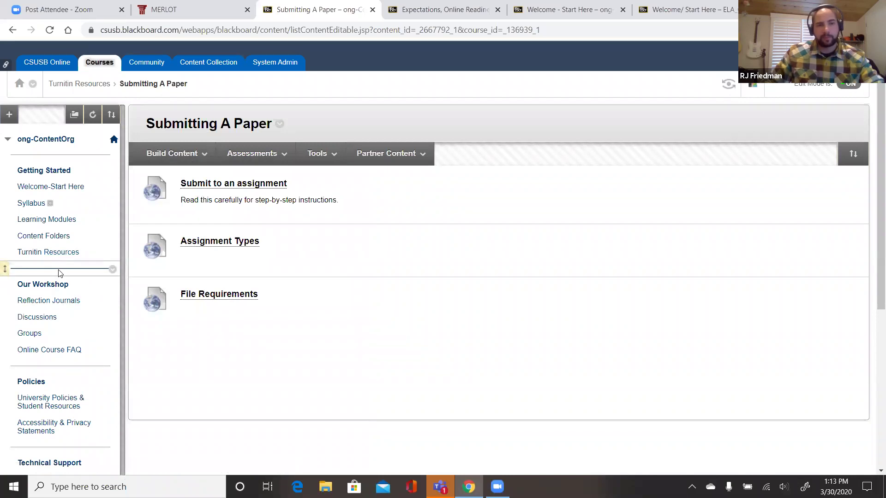
left_click(70, 252)
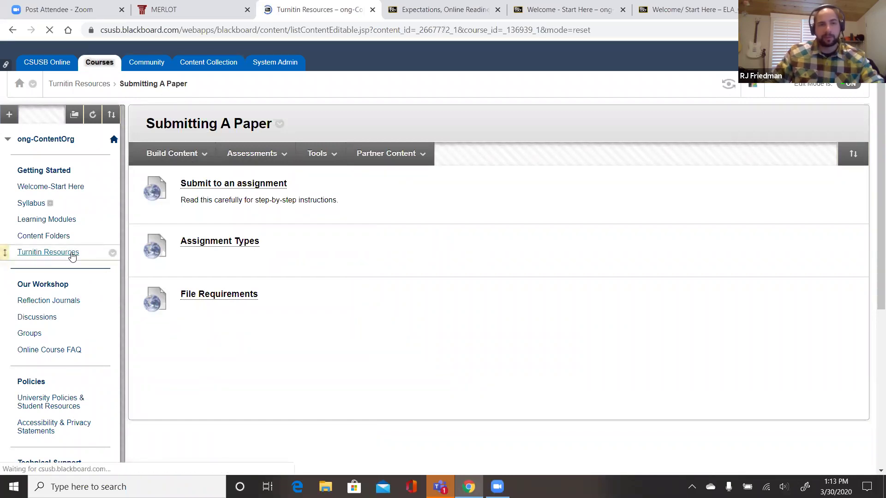
scroll(259, 332, "down", 1)
scroll(258, 332, "down", 1)
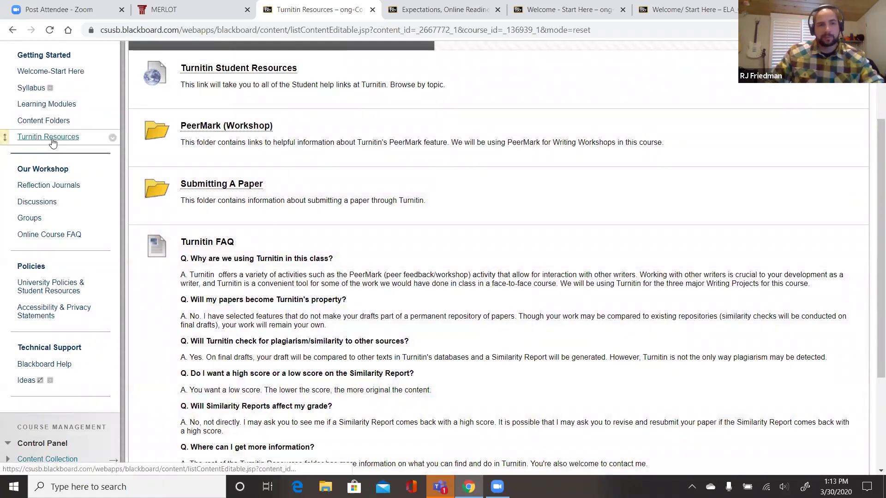
- Read through the remaining questions and answers of the Turnitin FAQ item
scroll(298, 238, "down", 2)
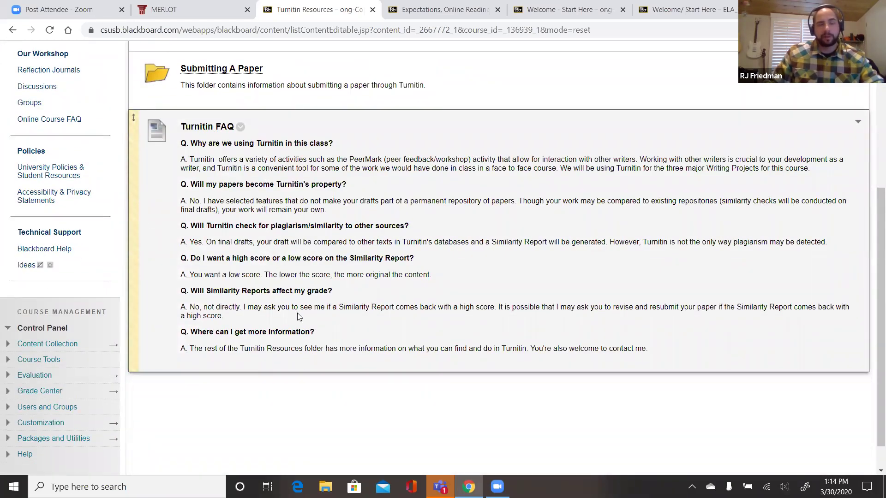
scroll(295, 309, "up", 1)
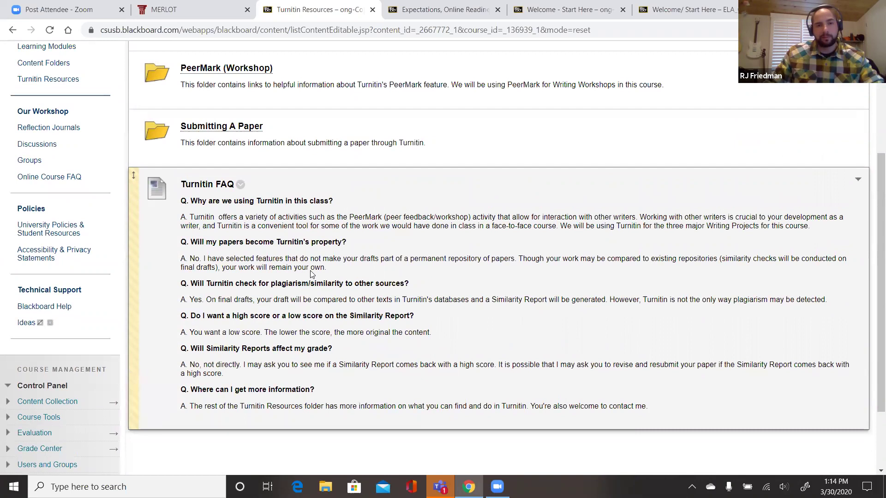
scroll(380, 311, "up", 3)
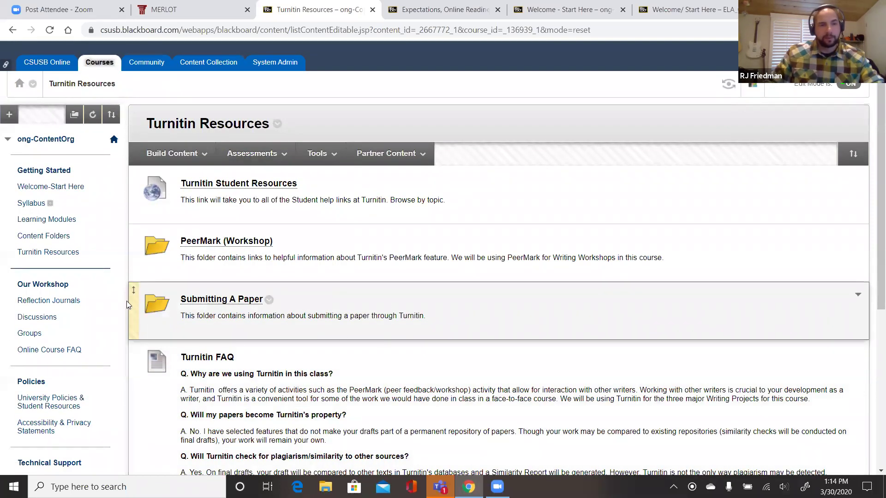
- Open the Online Class FAQ folder in Online Course FAQ and examine its entries, from the course definition to office hours
scroll(74, 306, "down", 1)
left_click(65, 293)
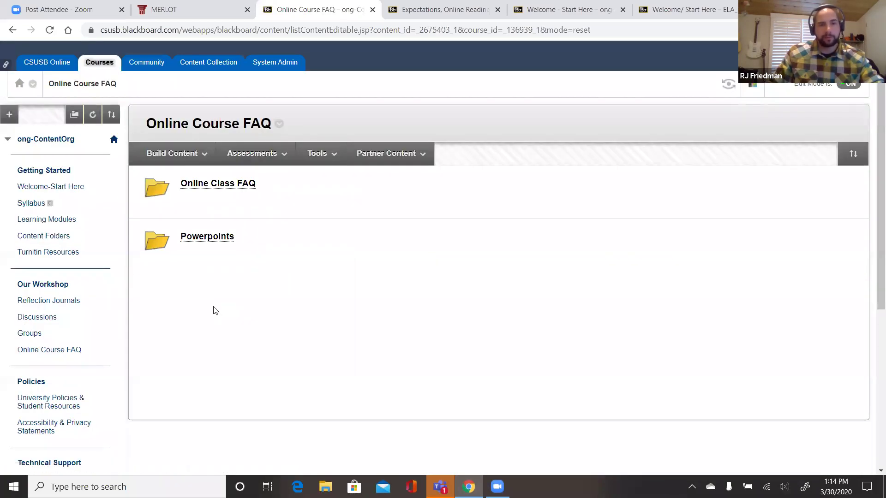
left_click(204, 187)
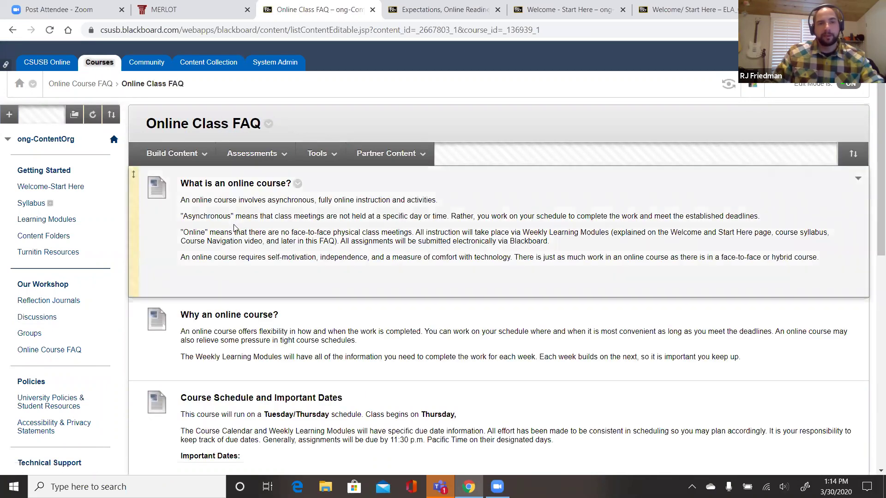
scroll(234, 222, "down", 2)
scroll(234, 233, "up", 1)
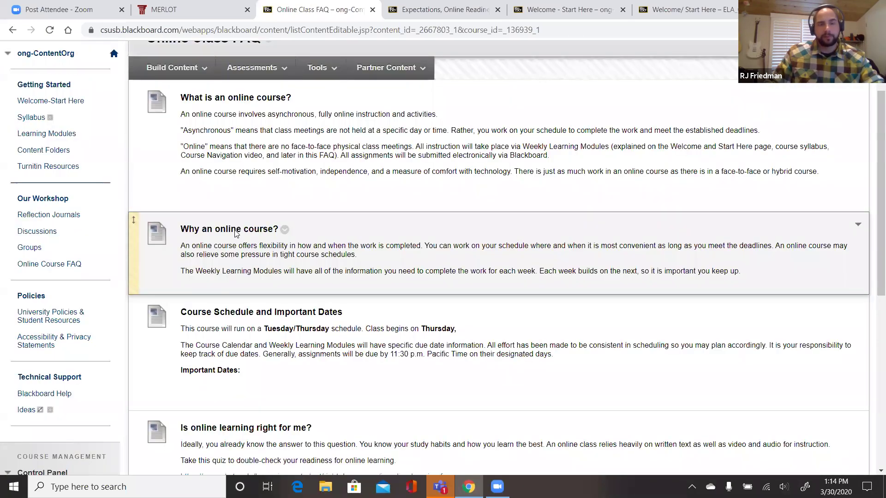
scroll(329, 263, "down", 1)
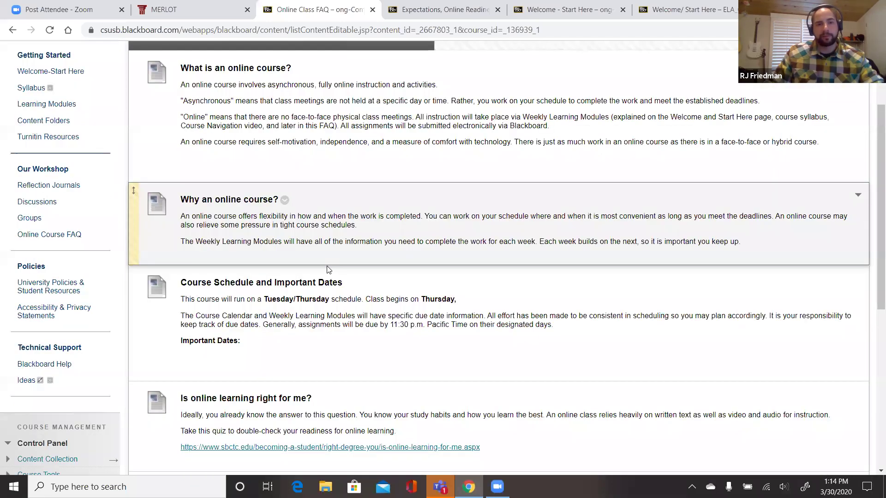
scroll(328, 313, "down", 3)
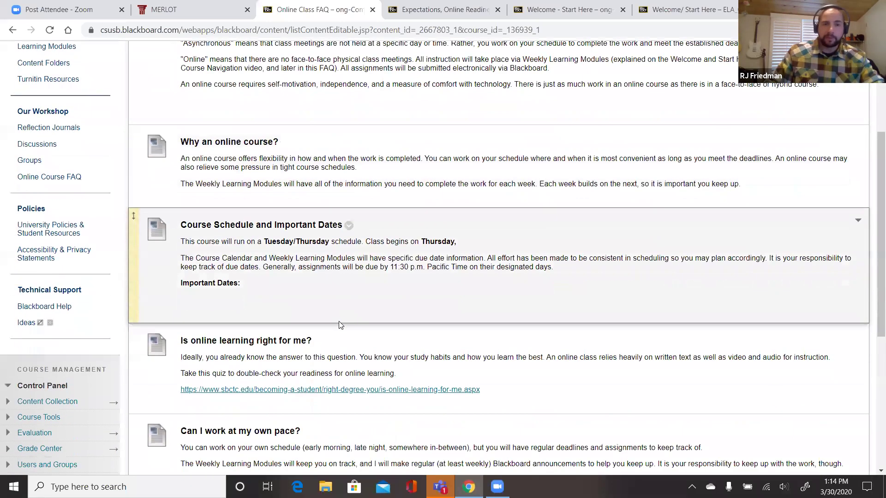
scroll(339, 322, "down", 3)
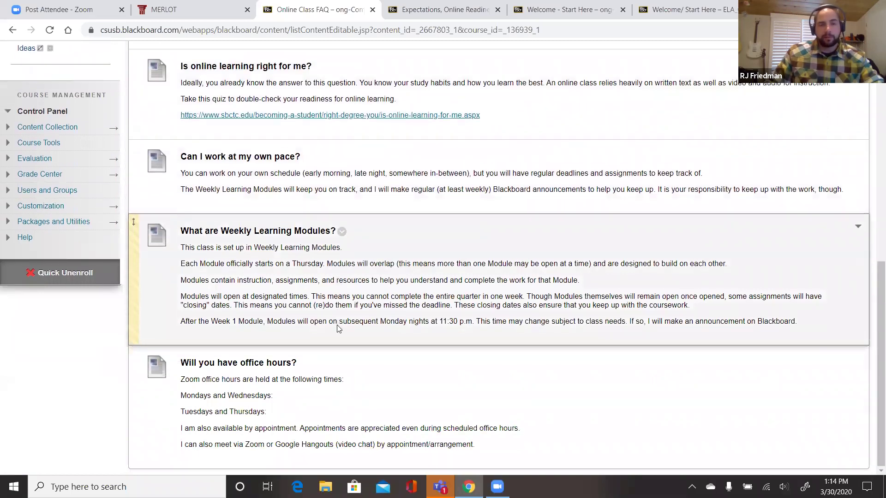
scroll(337, 323, "up", 2)
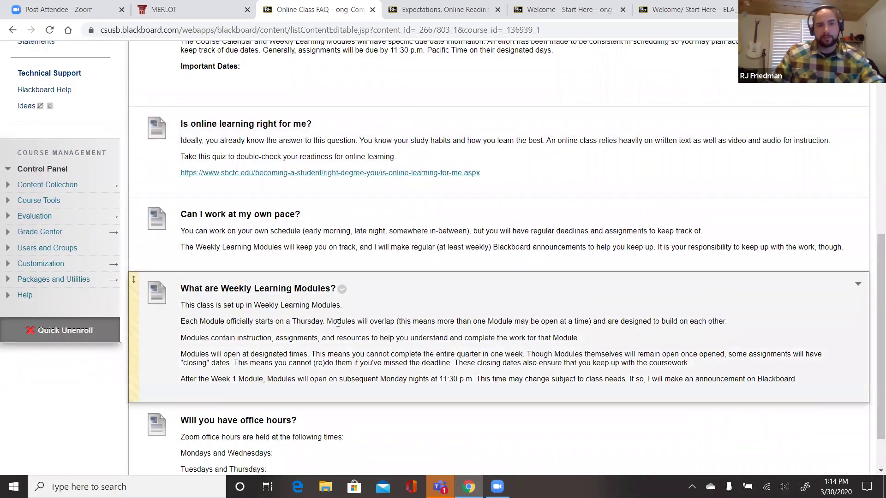
scroll(338, 324, "up", 1)
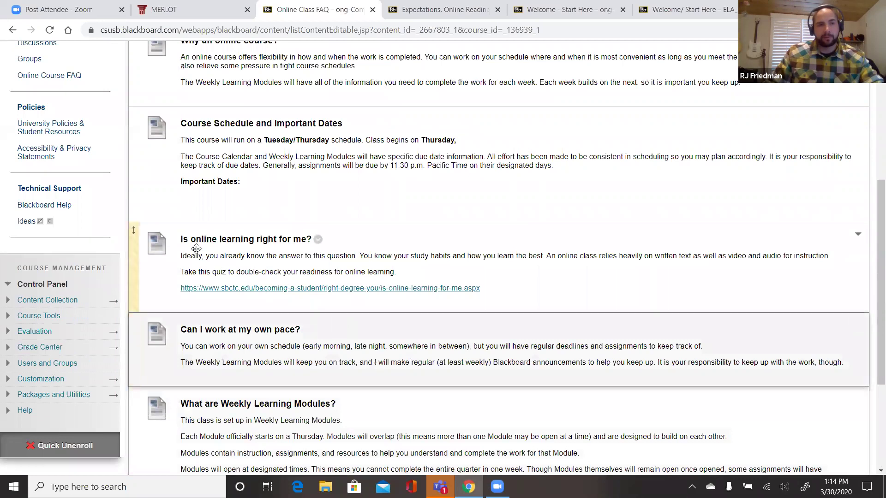
scroll(325, 263, "up", 1)
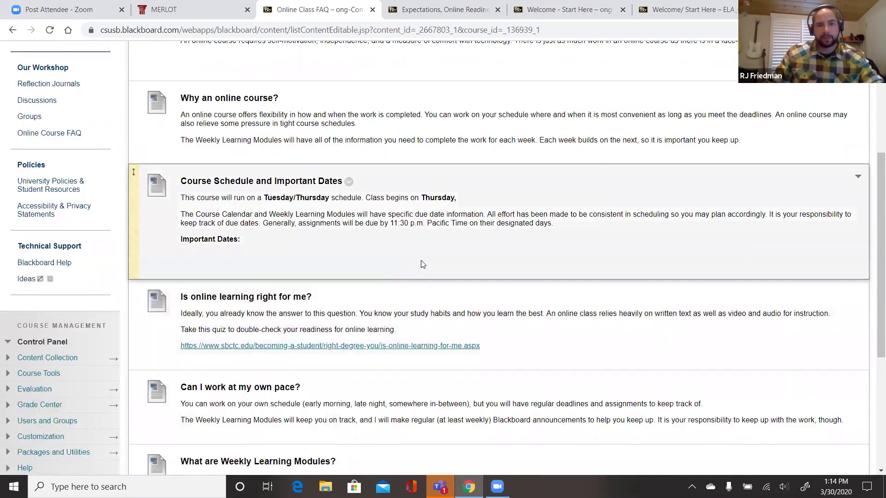
scroll(460, 271, "up", 2)
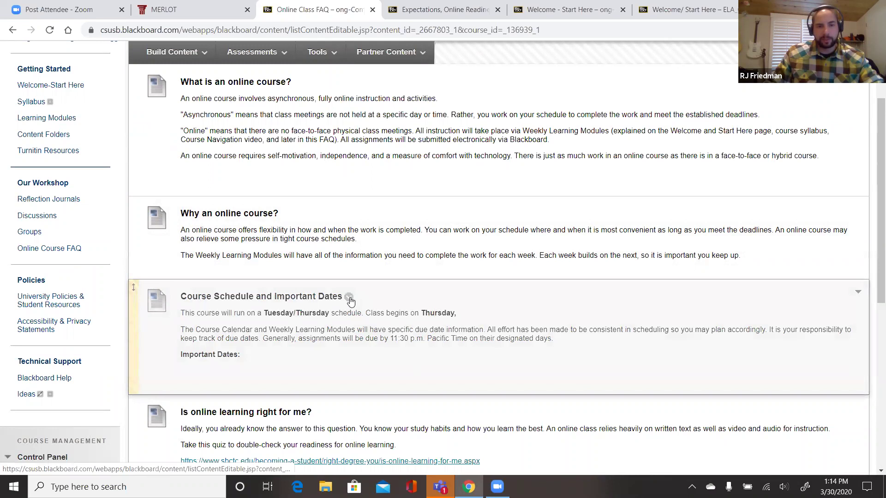
- Open the Course Schedule and Important Dates item for editing, review its text, attachments and standard options, and submit it
left_click(349, 298)
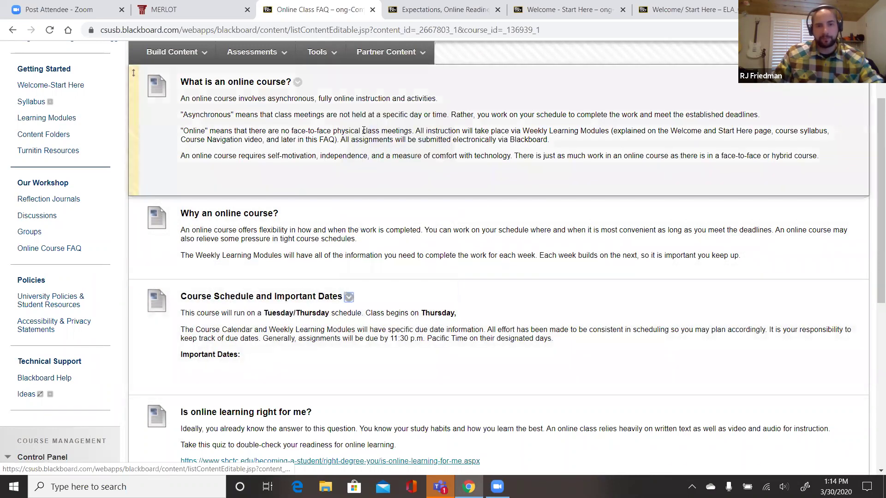
left_click(349, 297)
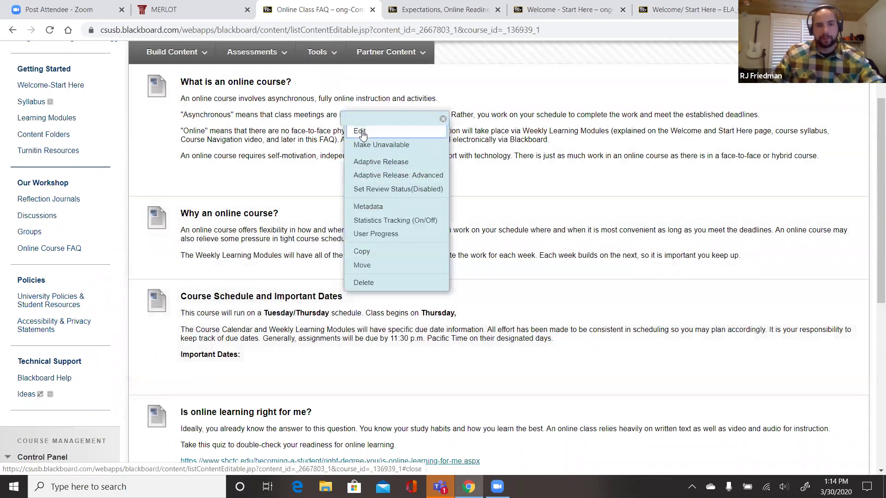
left_click(350, 118)
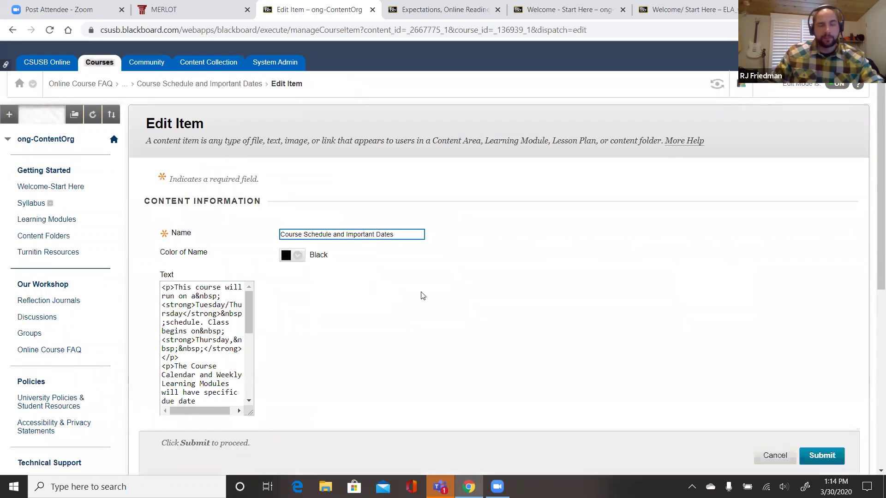
scroll(361, 249, "down", 3)
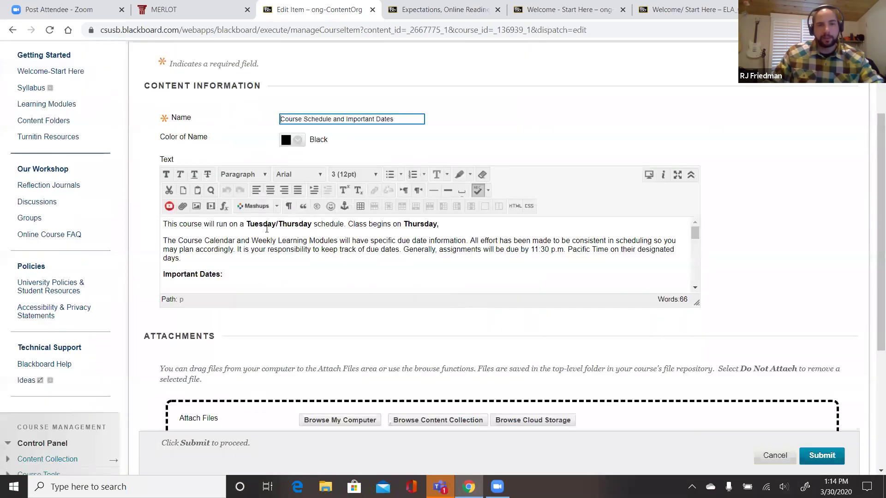
left_click(308, 225)
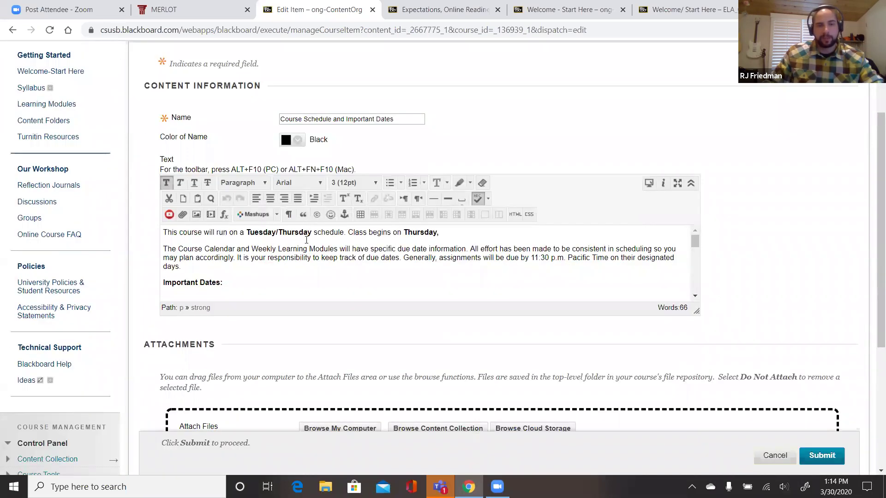
scroll(246, 281, "up", 1)
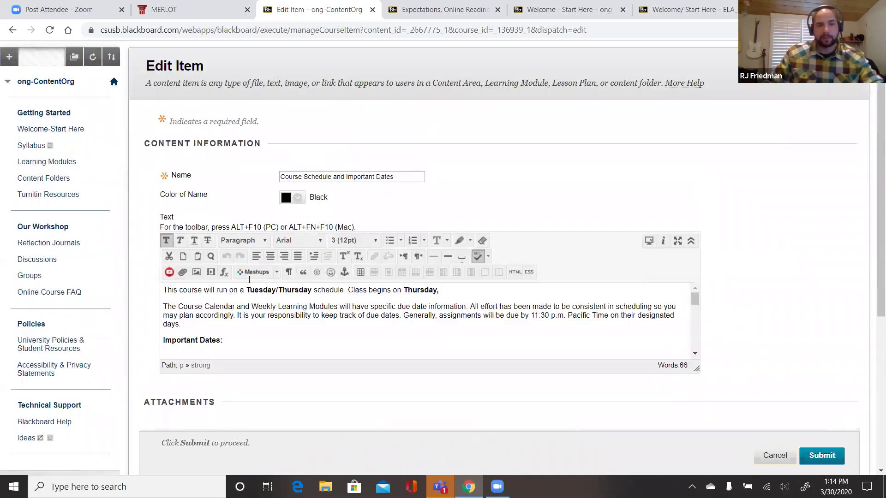
scroll(554, 332, "down", 5)
scroll(670, 385, "down", 1)
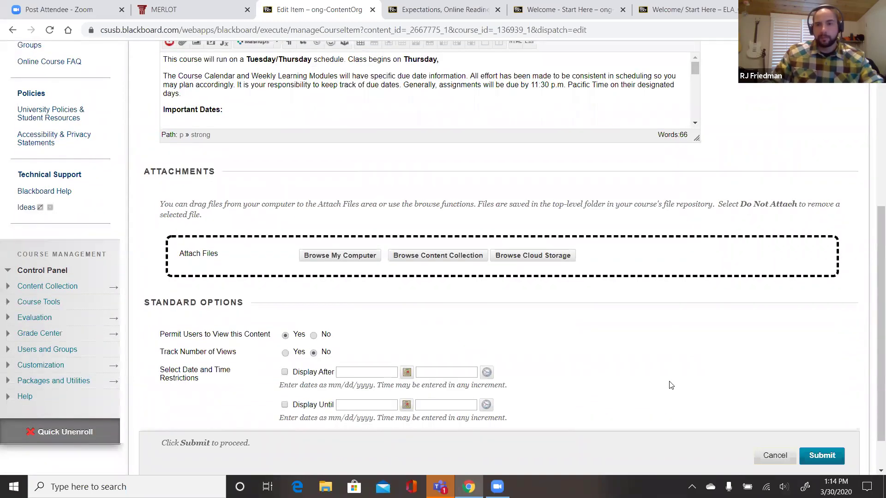
left_click(822, 456)
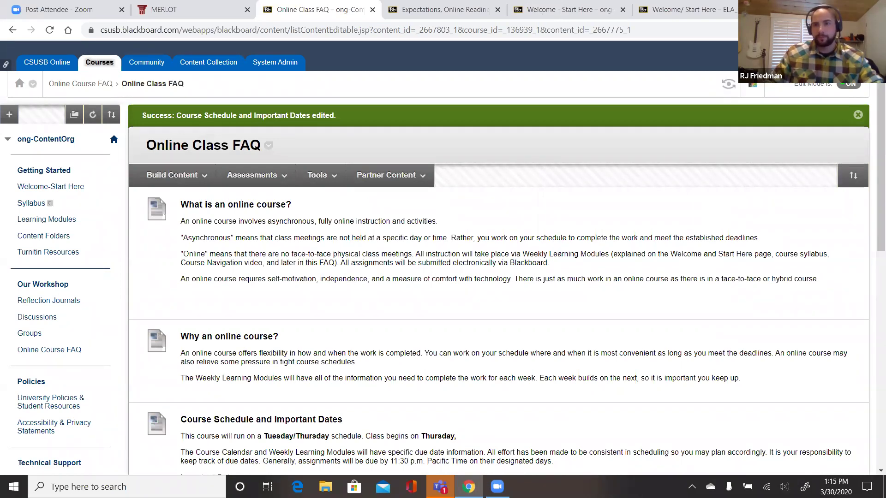
- Move the Microsoft Teams chat window out of the way and switch back to the Blackboard course in Chrome
left_click(820, 8)
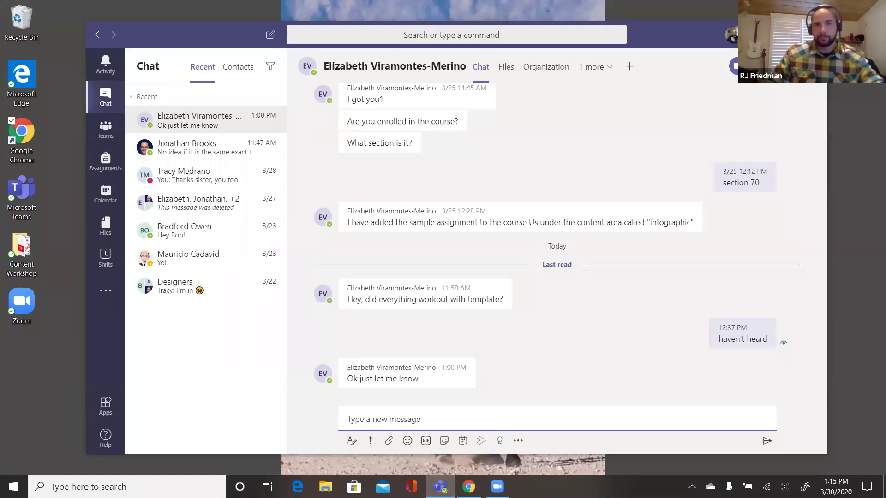
left_click_drag(237, 45, 179, 324)
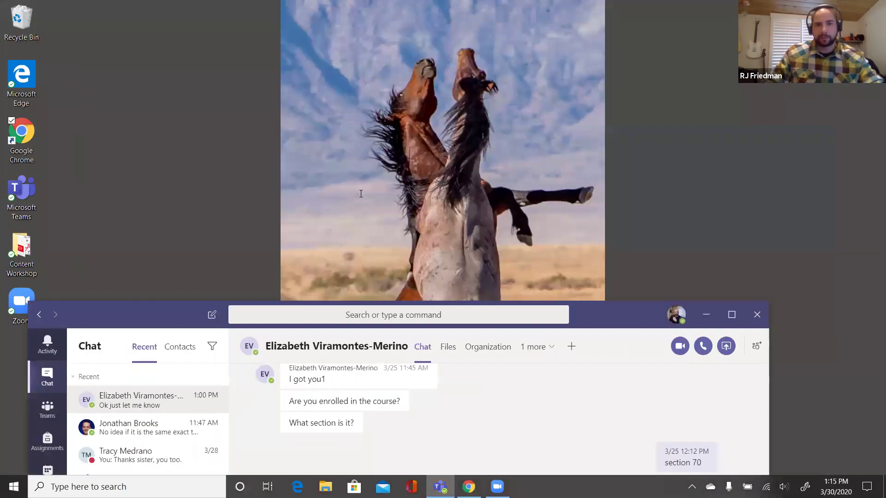
left_click(438, 136)
left_click_drag(611, 326, 562, 427)
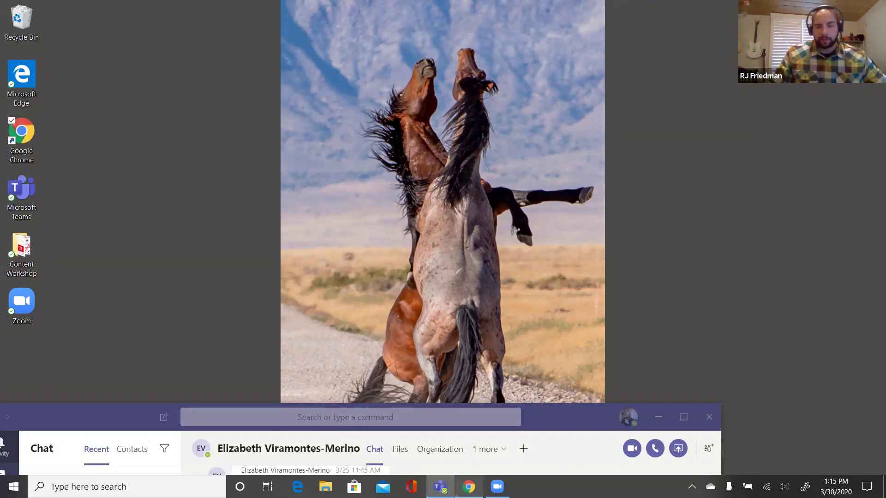
left_click(469, 486)
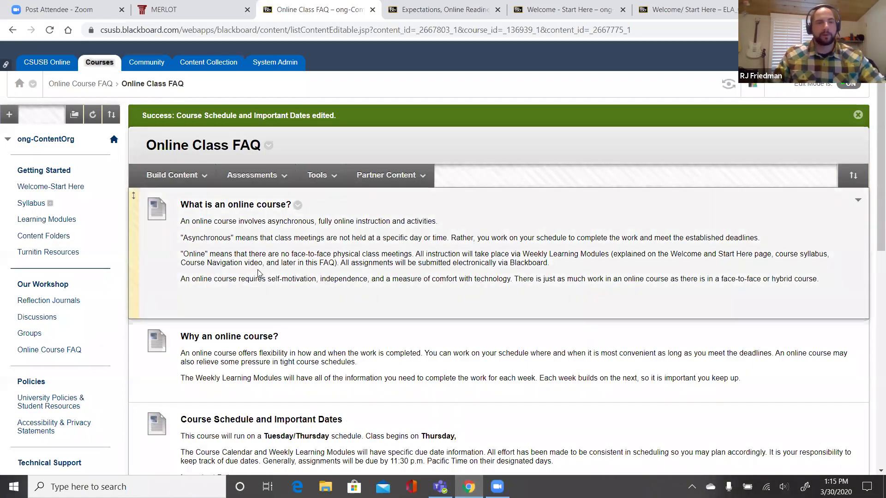
- Open University Policies & Student Resources and examine its links to policies, campus services, the library and social media
scroll(258, 272, "down", 2)
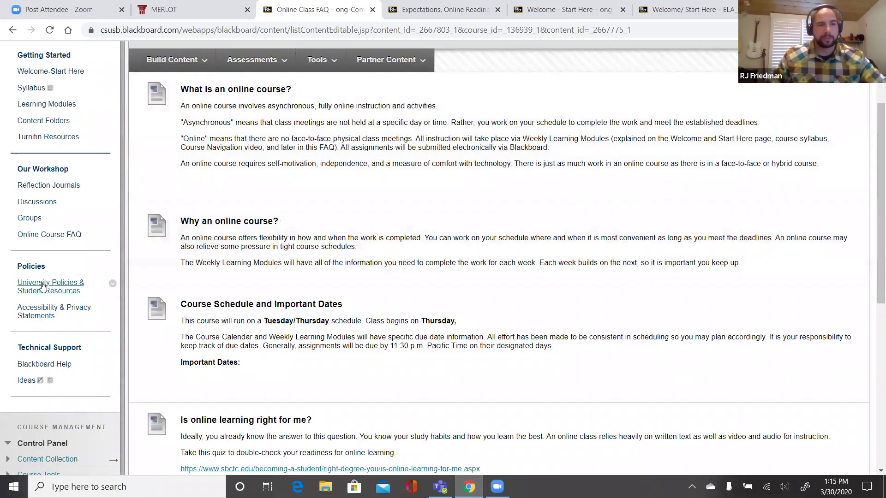
left_click(41, 287)
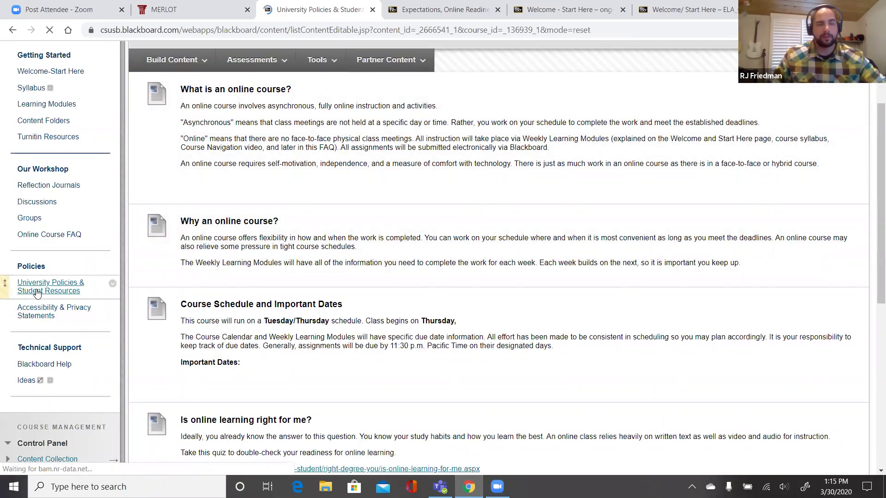
scroll(353, 305, "down", 3)
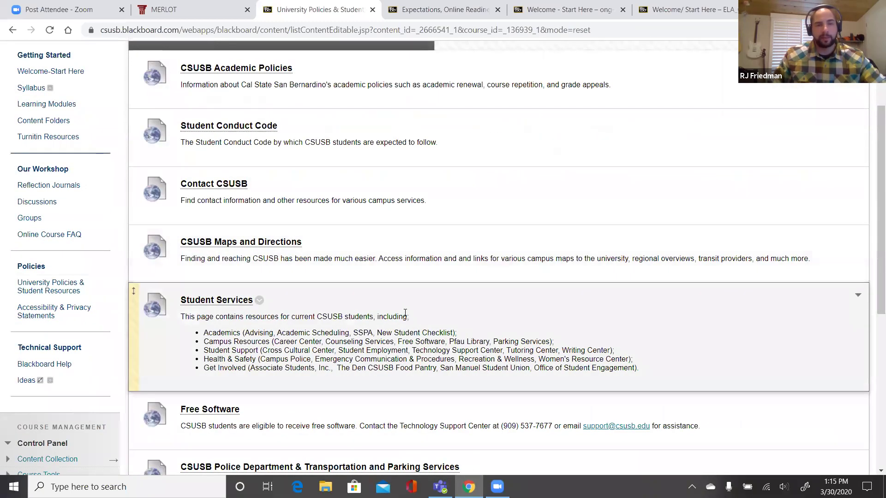
scroll(495, 281, "down", 1)
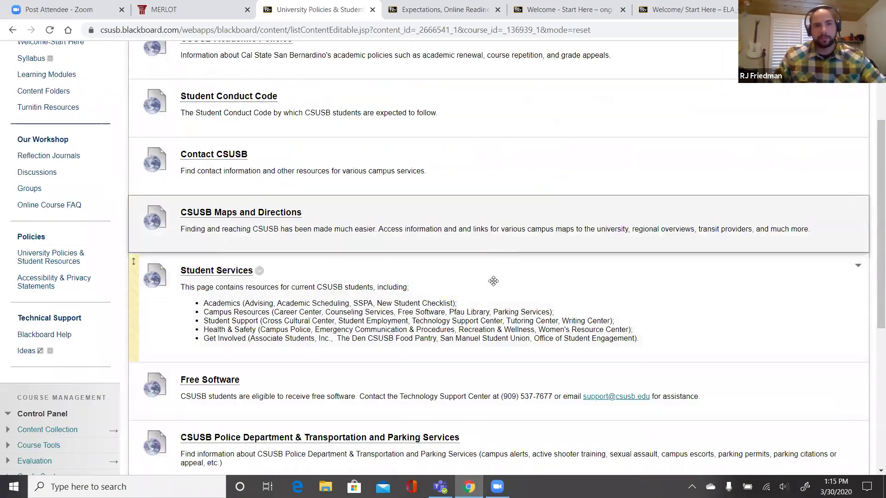
scroll(494, 290, "down", 2)
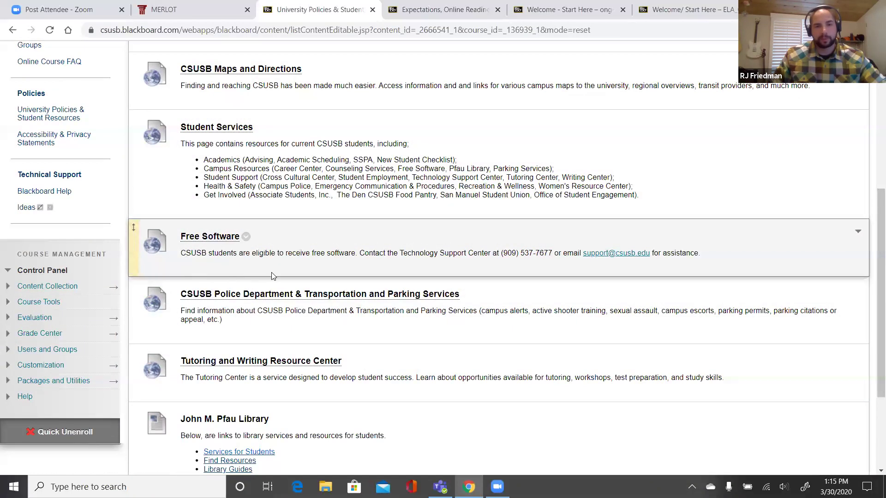
scroll(272, 289, "down", 1)
scroll(273, 289, "down", 1)
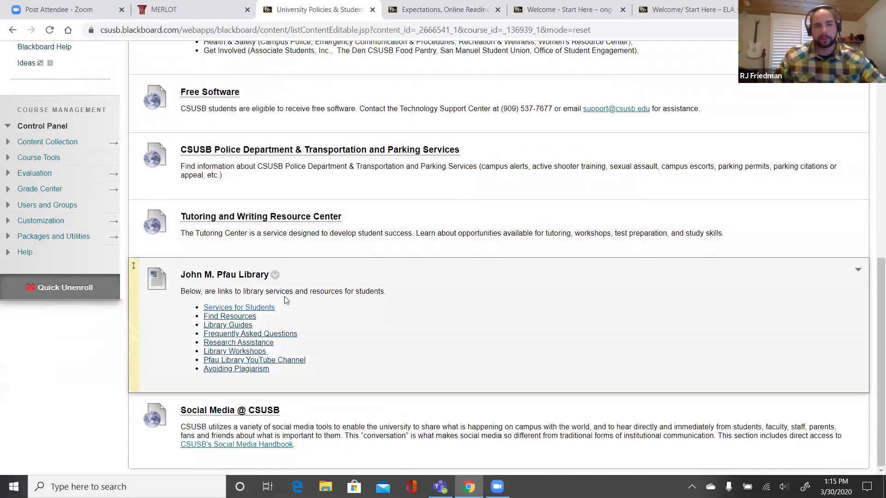
scroll(272, 291, "up", 1)
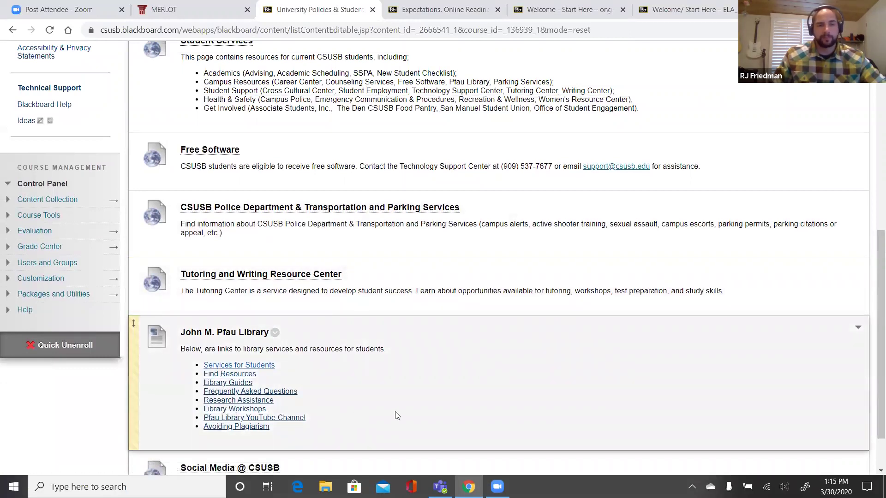
scroll(380, 399, "up", 5)
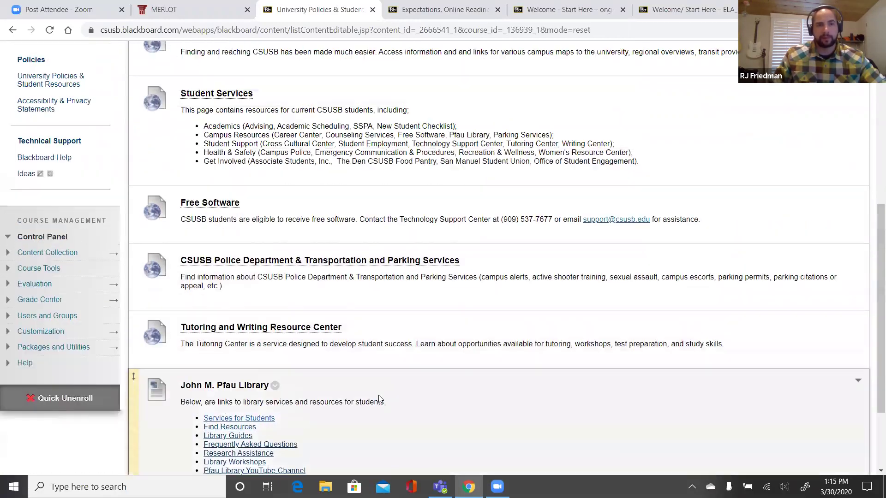
scroll(272, 229, "up", 2)
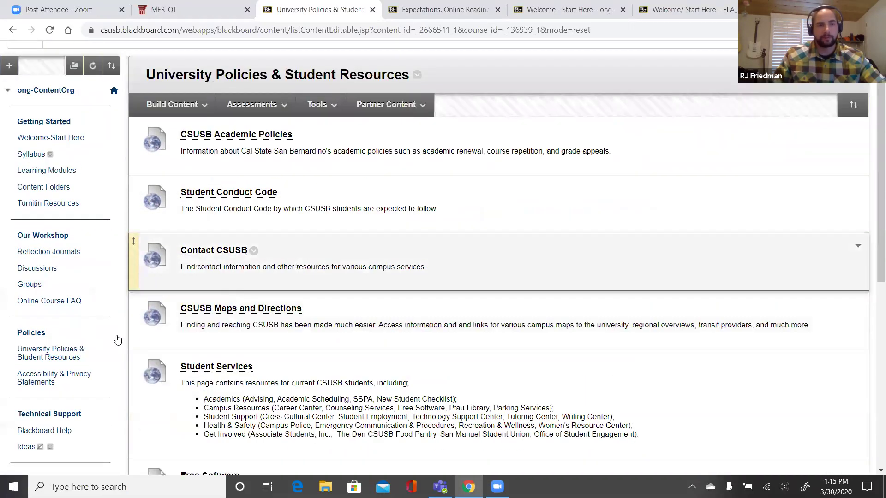
- Open Accessibility & Privacy Statements and examine its disability services, student wellness links and accessibility information
left_click(54, 395)
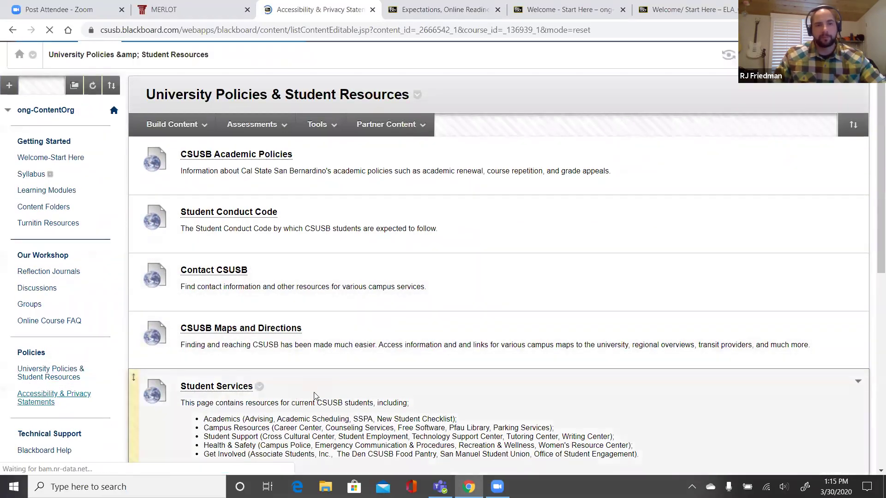
scroll(347, 286, "down", 3)
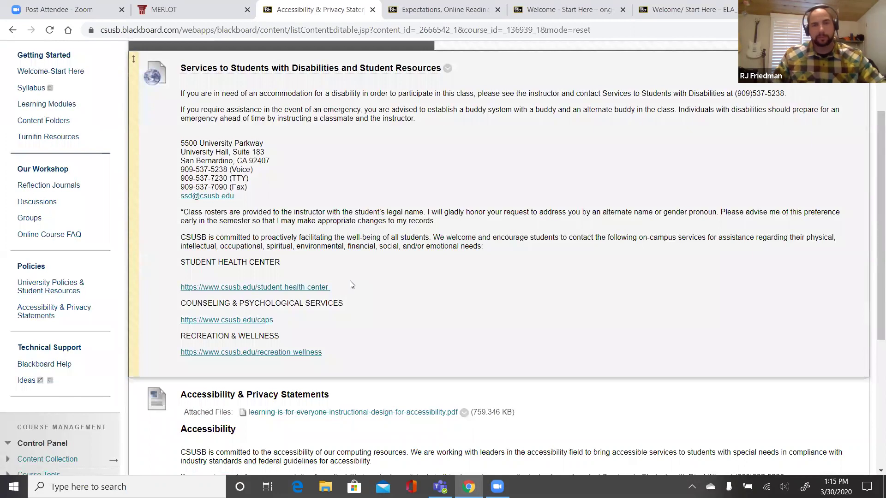
scroll(362, 283, "up", 3)
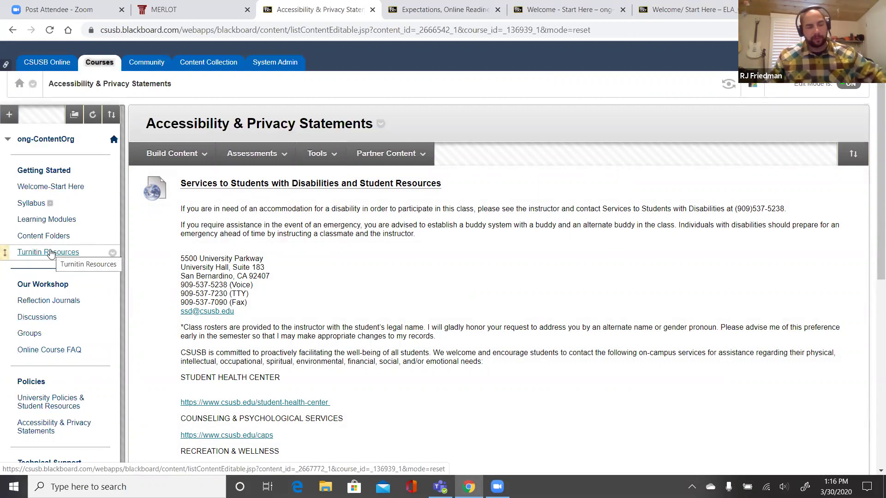
- Open Learning Modules and examine the Course Learning Outcomes, CORONA Week 1 and Module 2: Instructional Design entries
left_click(54, 225)
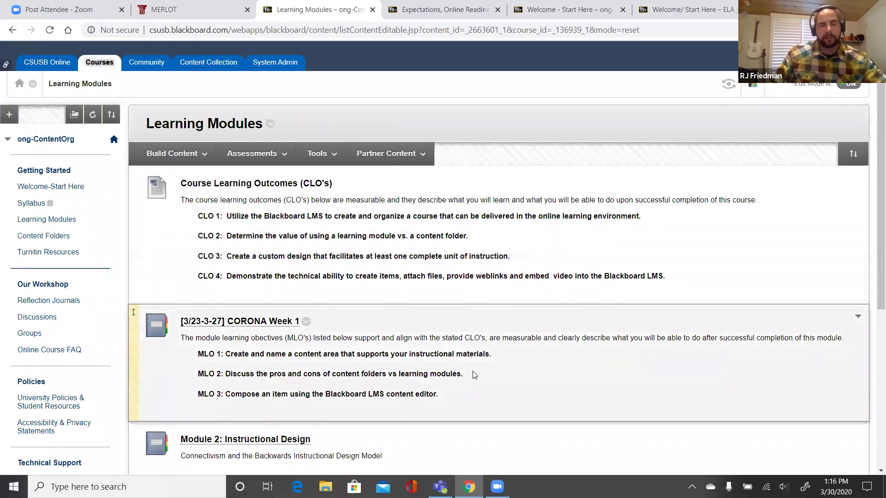
scroll(475, 382, "down", 3)
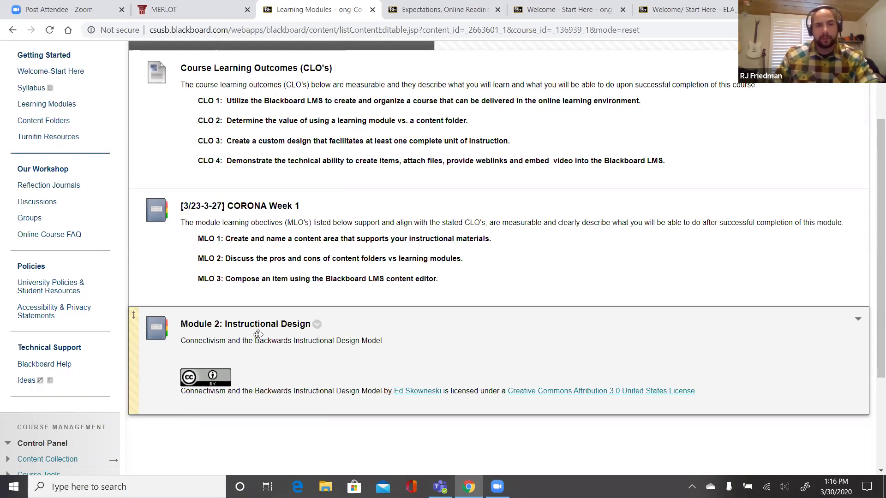
scroll(359, 397, "up", 2)
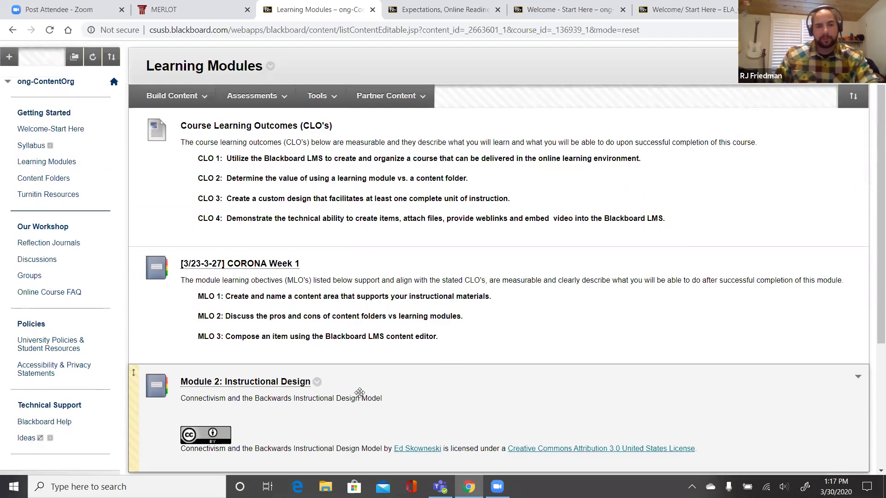
scroll(659, 369, "up", 1)
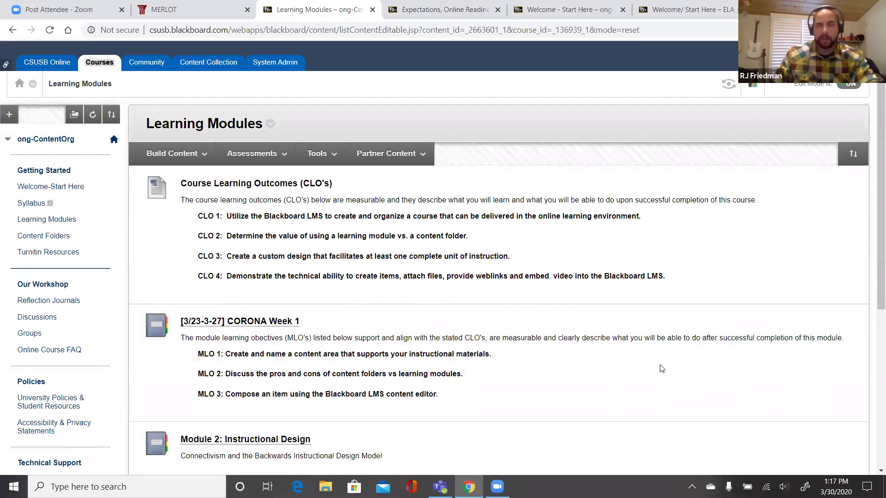
- Enter student preview and open Module 2: Instructional Design from Learning Modules
left_click(730, 87)
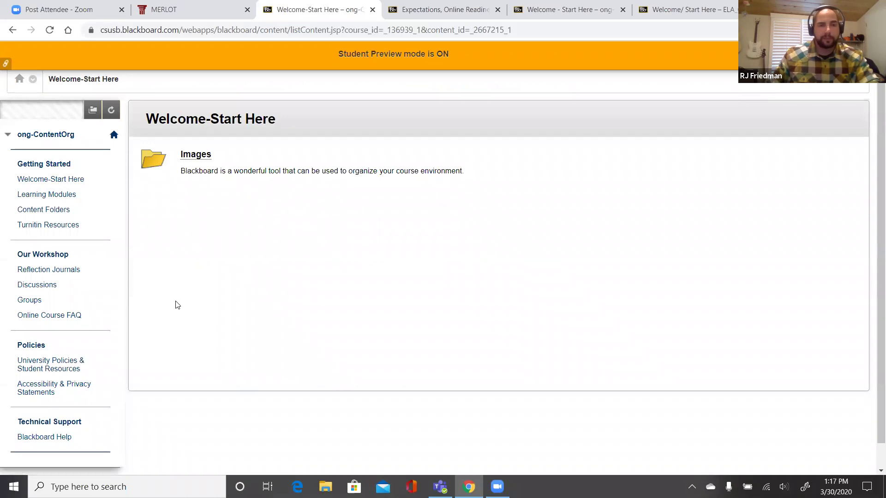
scroll(171, 309, "down", 1)
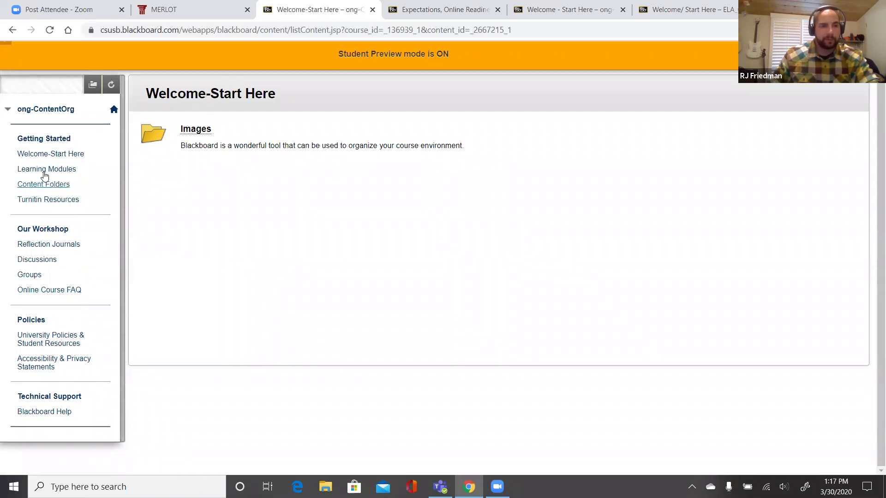
left_click(105, 174)
scroll(216, 378, "down", 1)
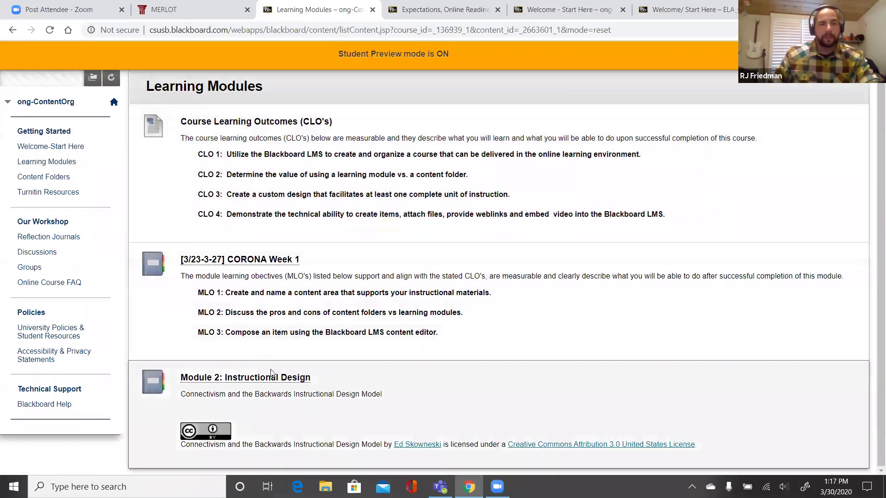
left_click(215, 378)
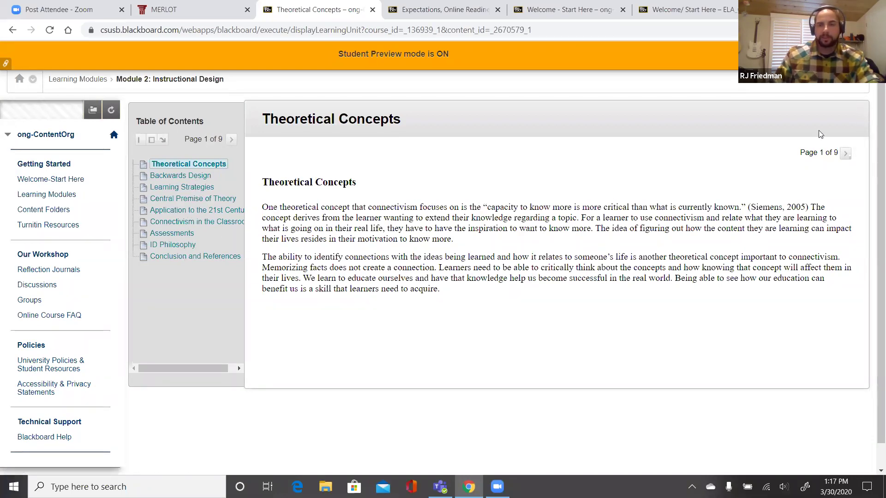
- Page through the module as a student, viewing Backwards Design, Learning Strategies and Central Premise of Theory
left_click(845, 155)
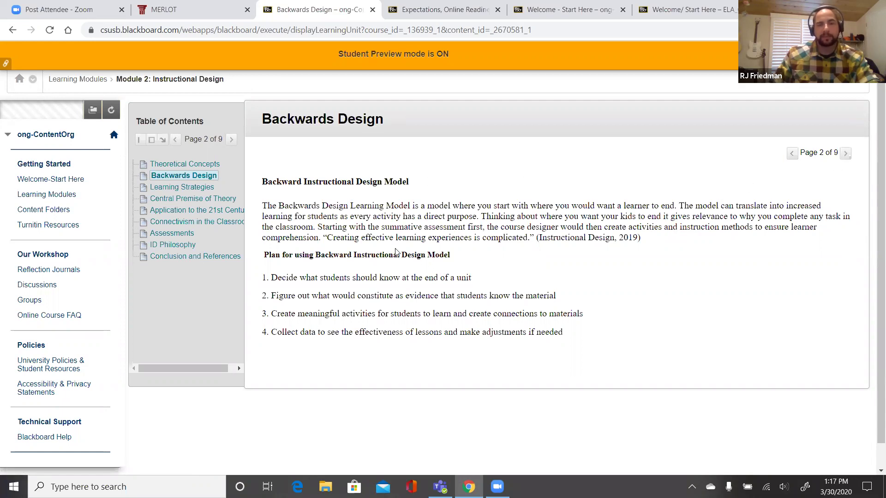
left_click(848, 159)
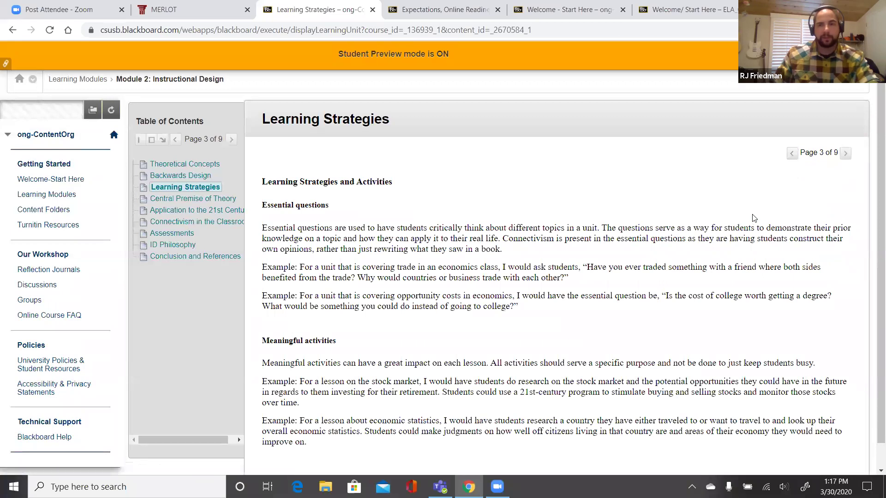
left_click(846, 130)
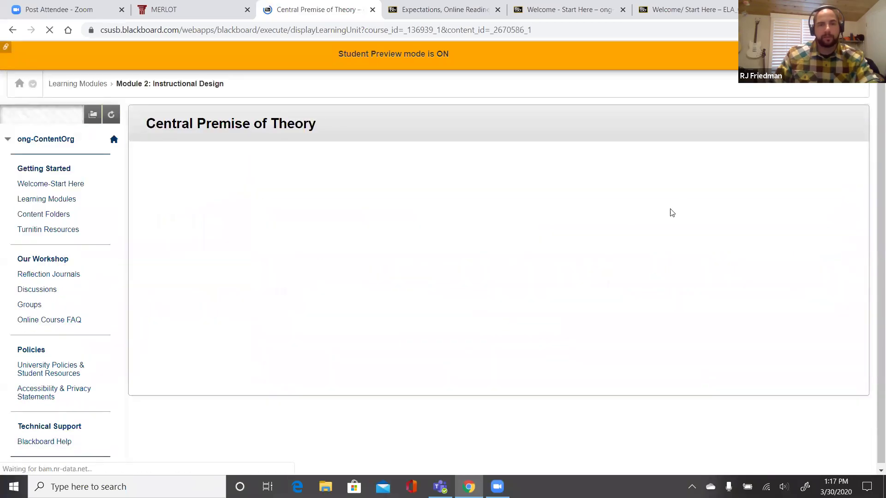
scroll(668, 265, "down", 3)
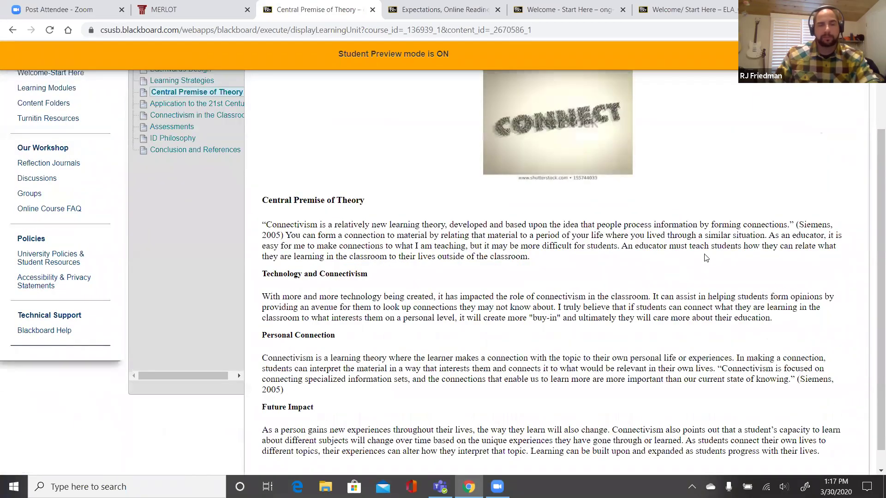
scroll(582, 231, "up", 2)
scroll(590, 253, "down", 3)
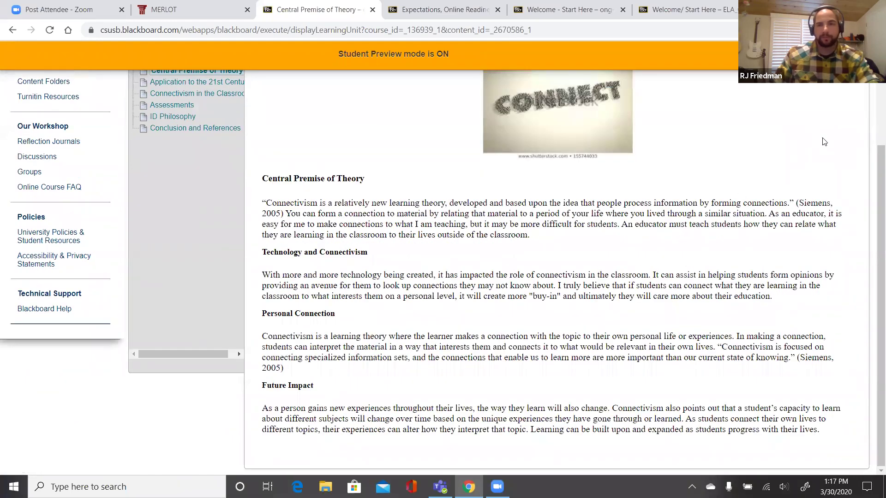
scroll(824, 141, "up", 3)
- Continue through the module's remaining pages, from Application to the 21st Century to Conclusion and References
left_click(843, 159)
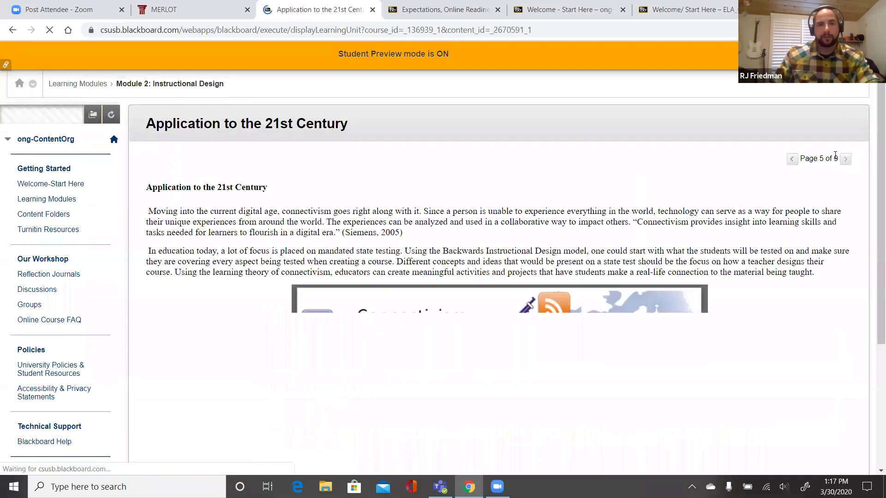
scroll(801, 276, "down", 5)
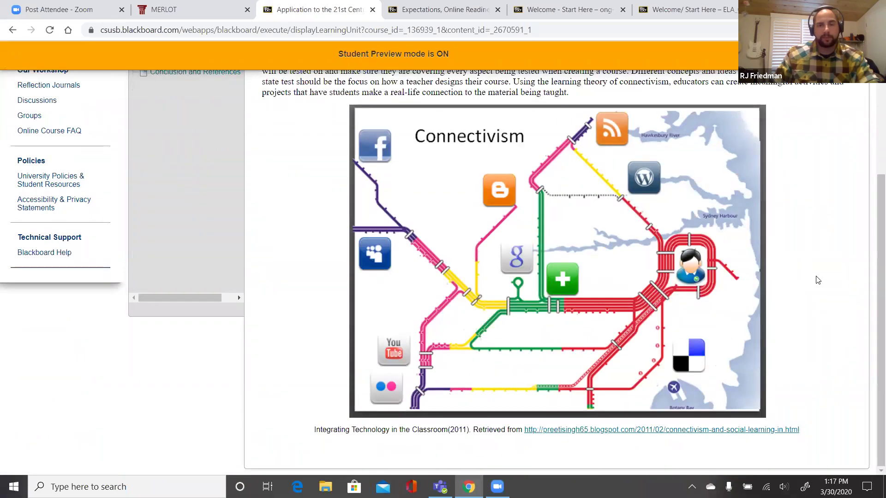
scroll(810, 264, "up", 5)
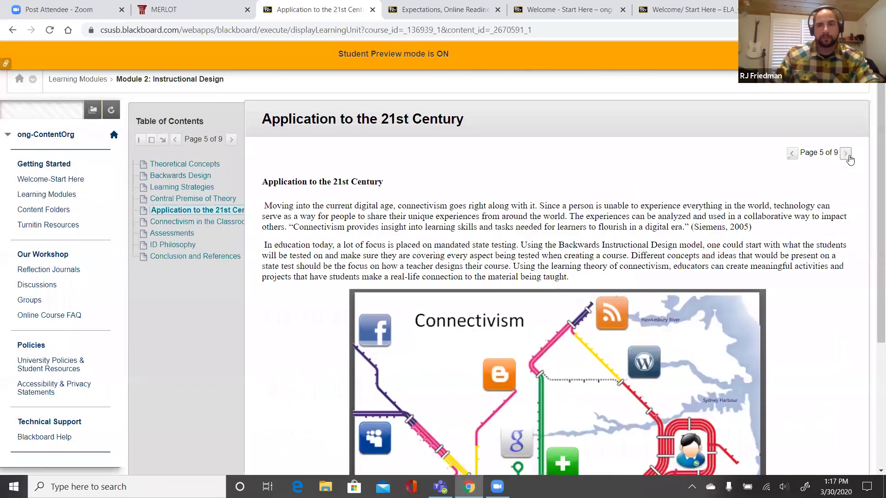
left_click(849, 157)
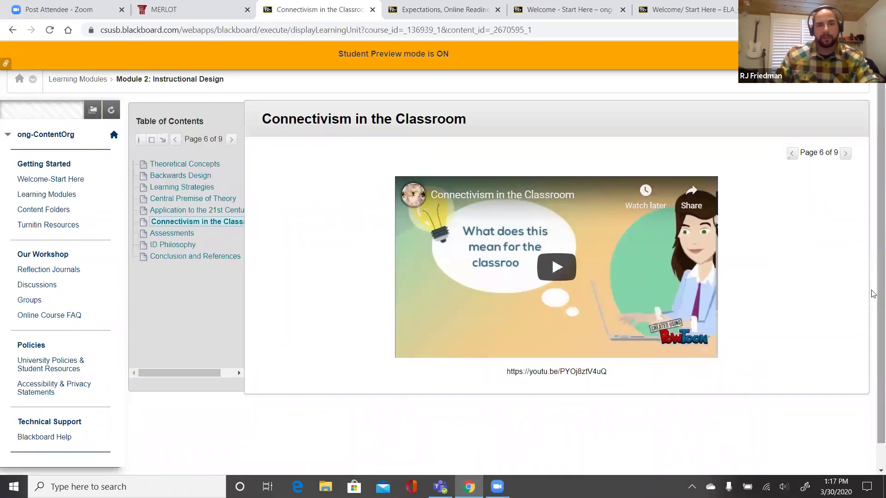
left_click(847, 157)
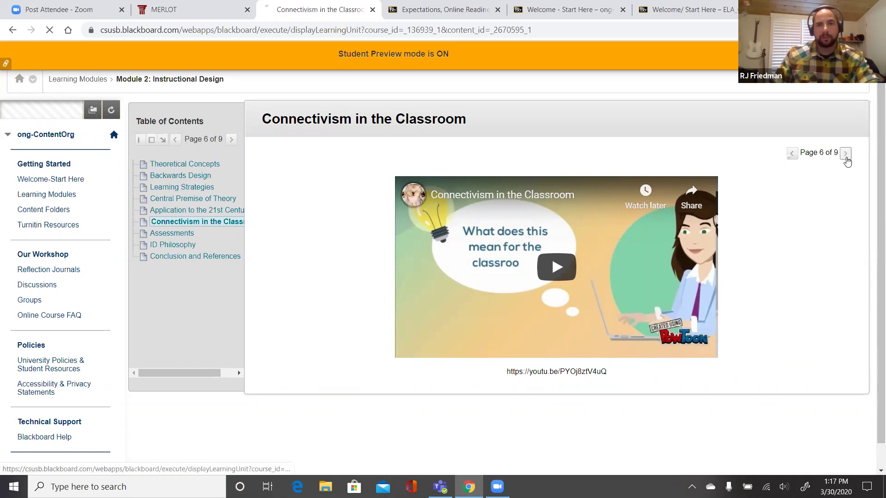
left_click(846, 157)
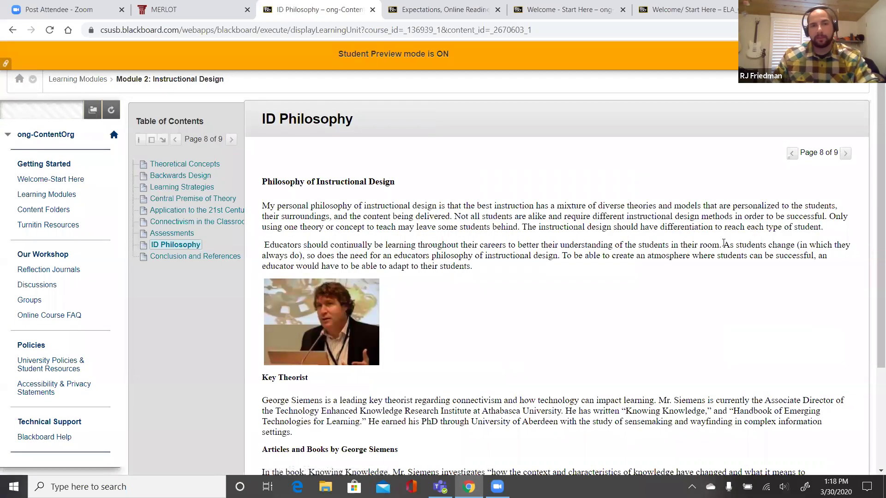
scroll(723, 259, "down", 3)
scroll(723, 260, "up", 3)
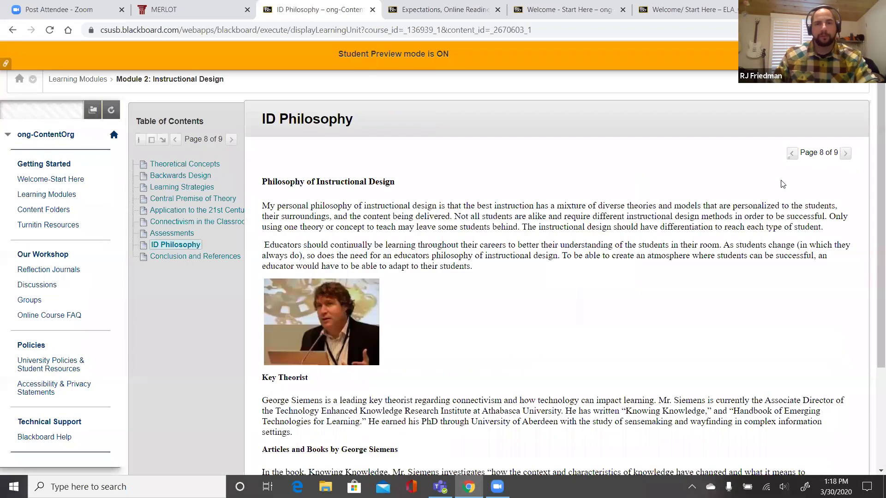
left_click(846, 154)
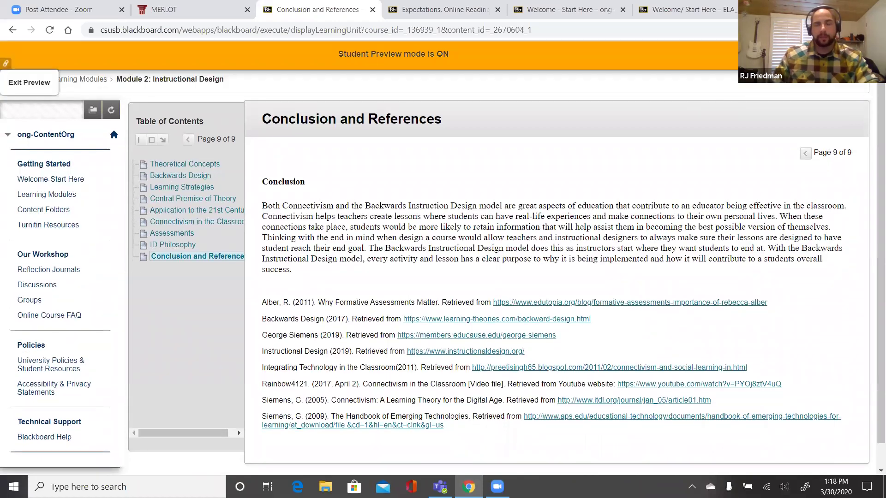
- Exit student preview, deleting the preview user and all data
left_click(26, 79)
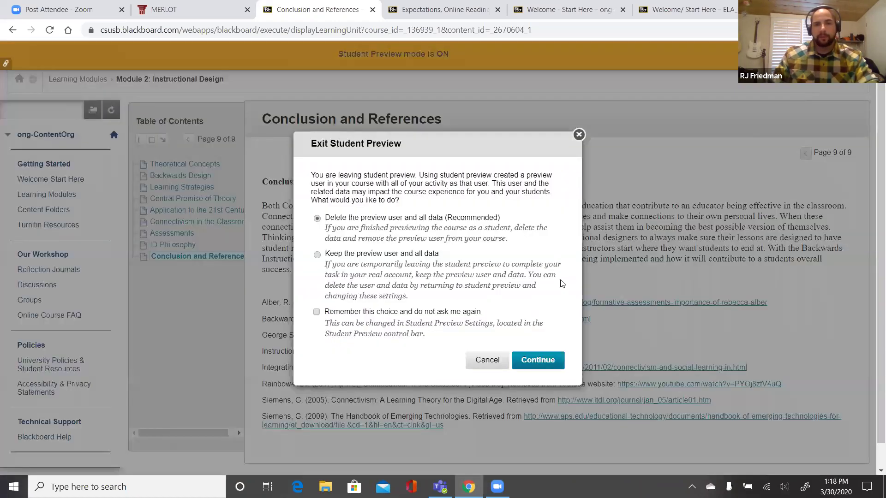
left_click(550, 366)
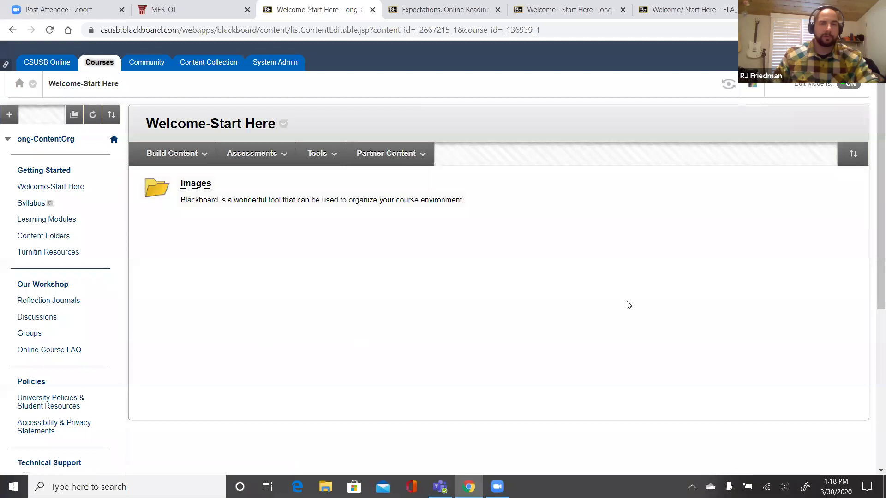
- Reopen Module 2: Instructional Design from Learning Modules in the instructor view and examine how its content items are laid out
scroll(632, 308, "down", 4)
scroll(632, 317, "up", 3)
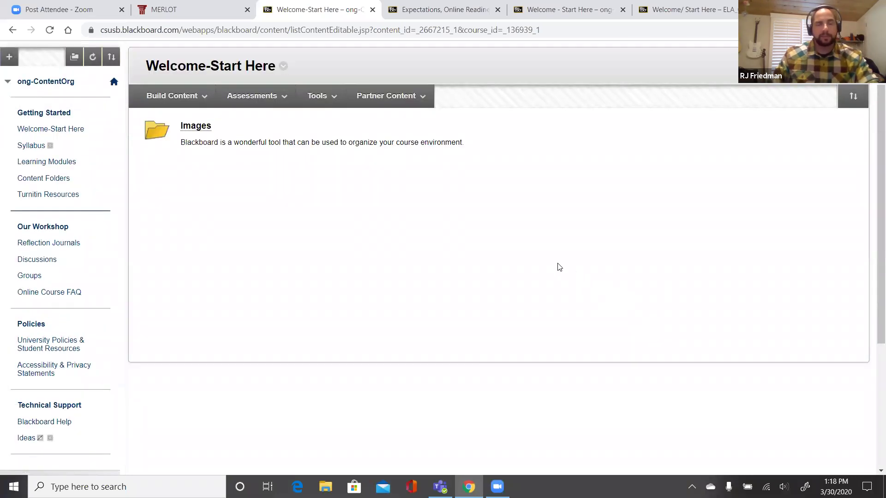
left_click(62, 162)
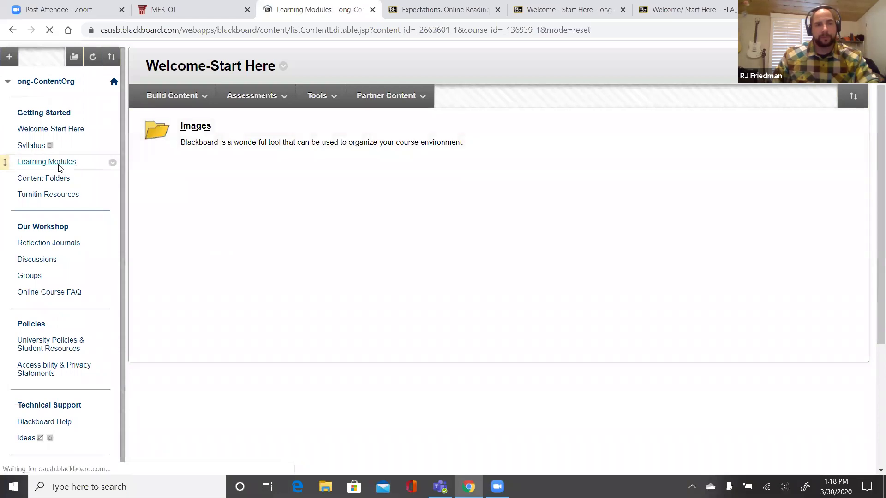
scroll(345, 294, "down", 4)
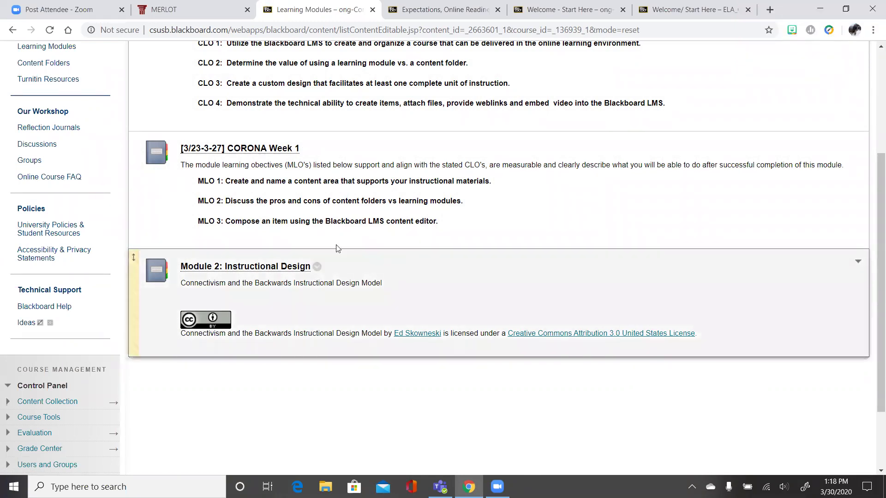
left_click(207, 267)
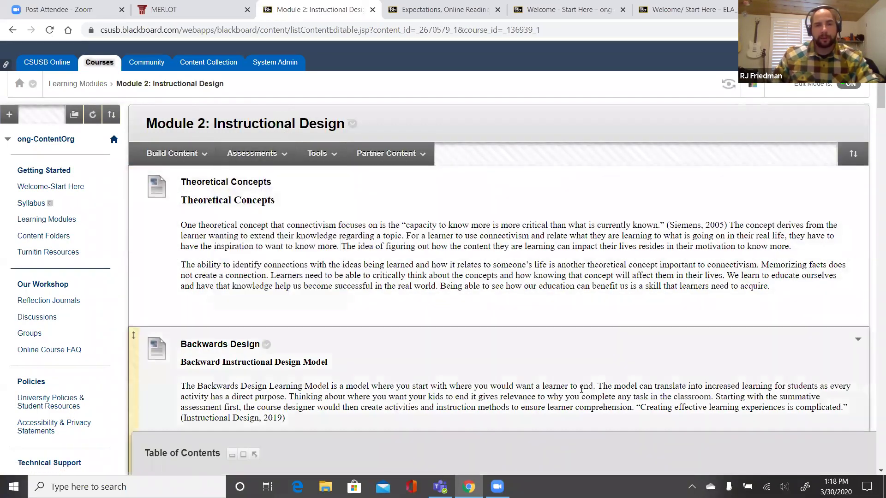
scroll(586, 369, "down", 5)
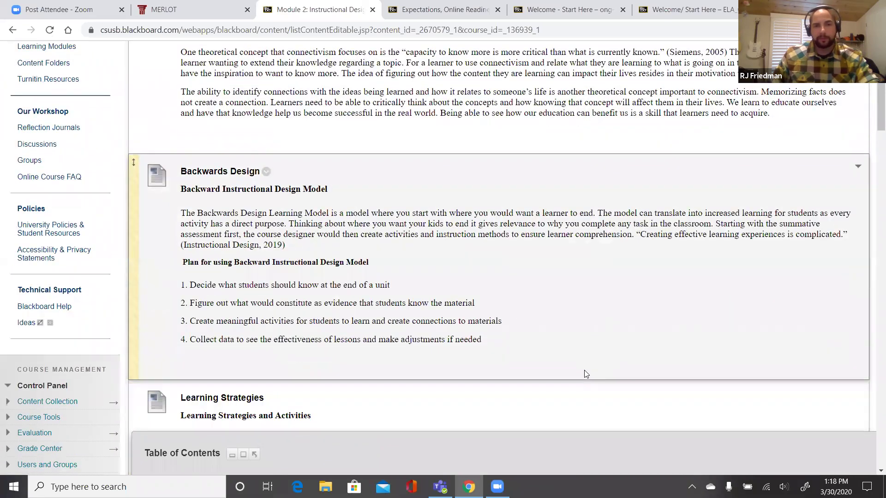
scroll(556, 342, "down", 7)
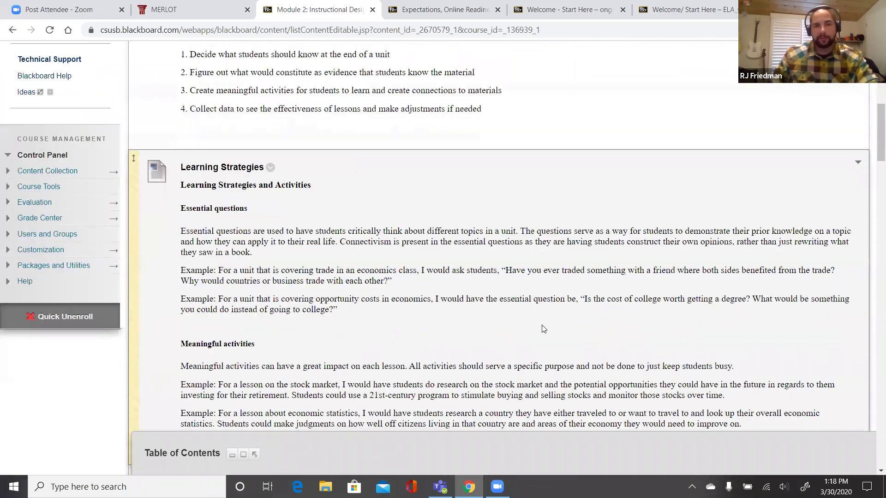
scroll(544, 328, "up", 10)
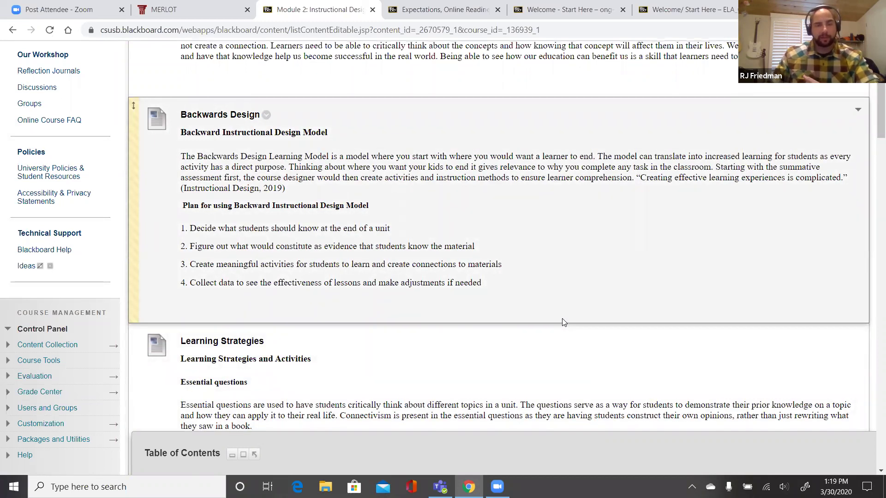
scroll(562, 318, "up", 3)
scroll(567, 316, "up", 3)
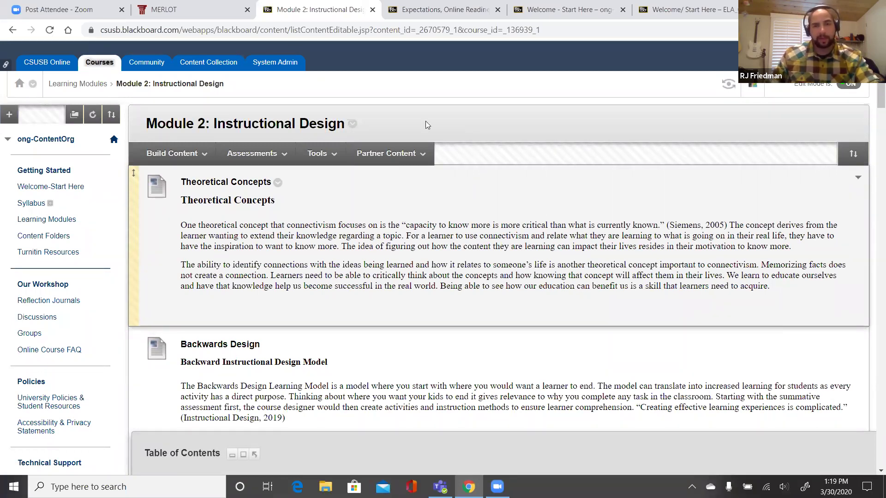
- Switch to MERLOT and search its material collection for connectivism
left_click(191, 11)
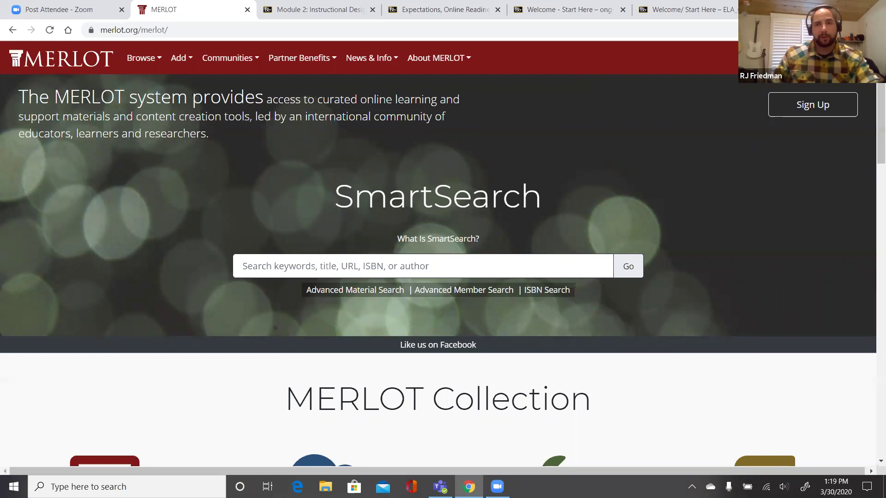
left_click(429, 260)
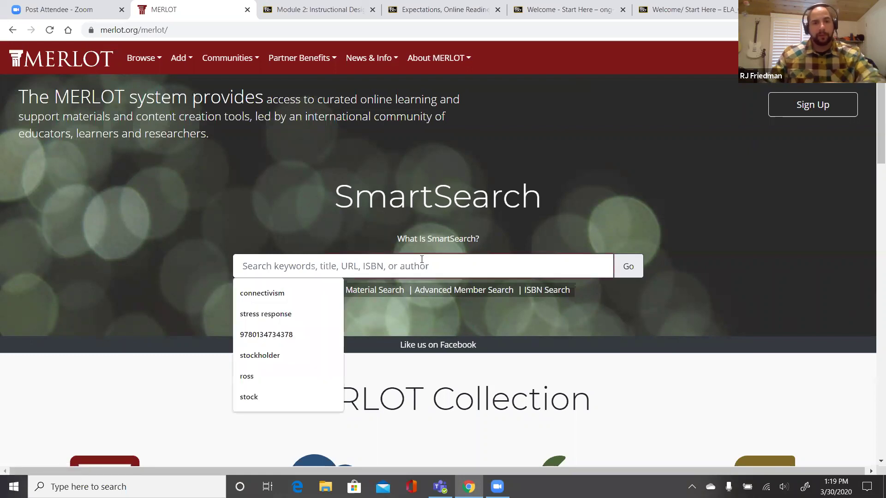
left_click(280, 292)
left_click(627, 267)
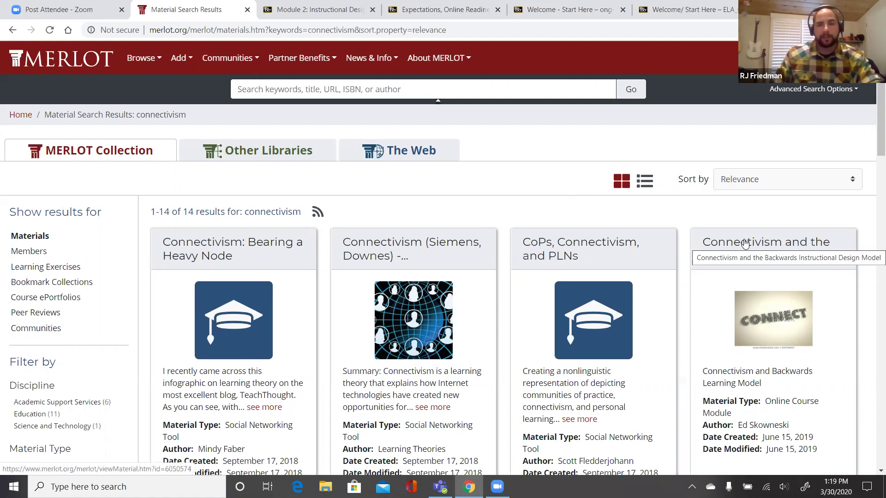
- Open the details of Connectivism and the Backwards Instructional Design Model and review the information about this material
scroll(740, 244, "down", 3)
scroll(744, 243, "up", 1)
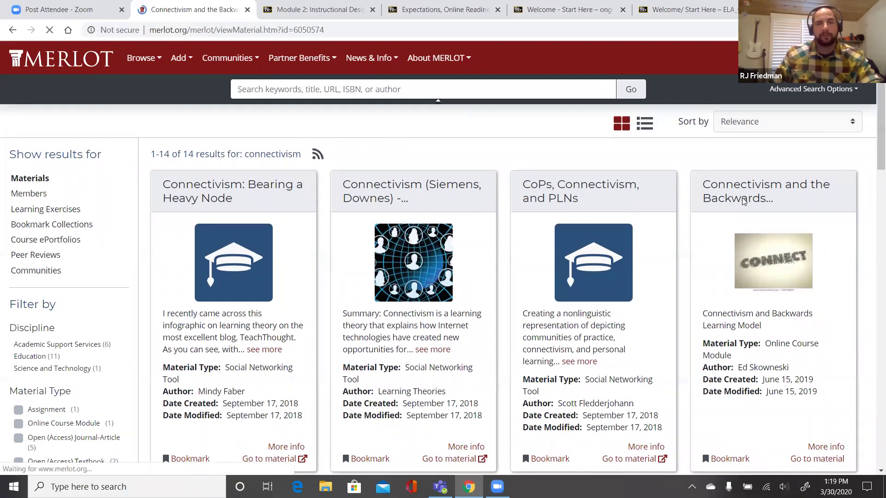
scroll(538, 263, "down", 2)
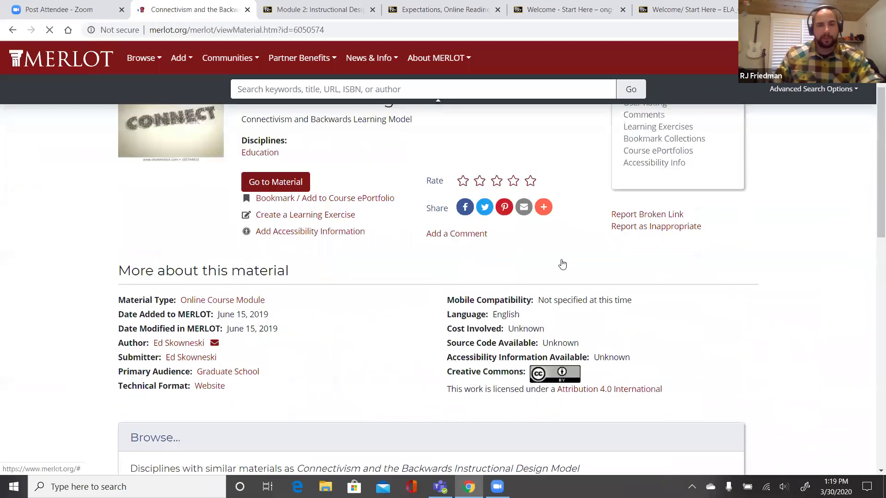
scroll(423, 303, "down", 2)
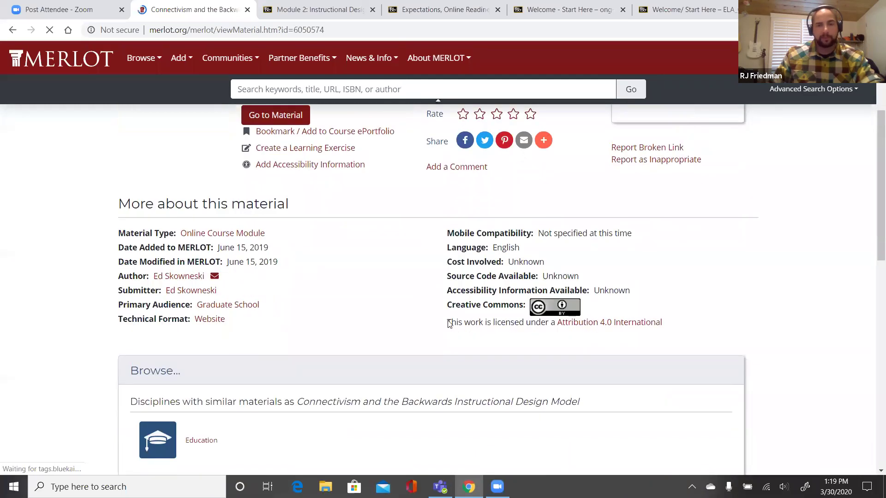
- Open the material's Creative Commons license and read the sharing, adapting and attribution terms
left_click(555, 307)
scroll(557, 299, "down", 4)
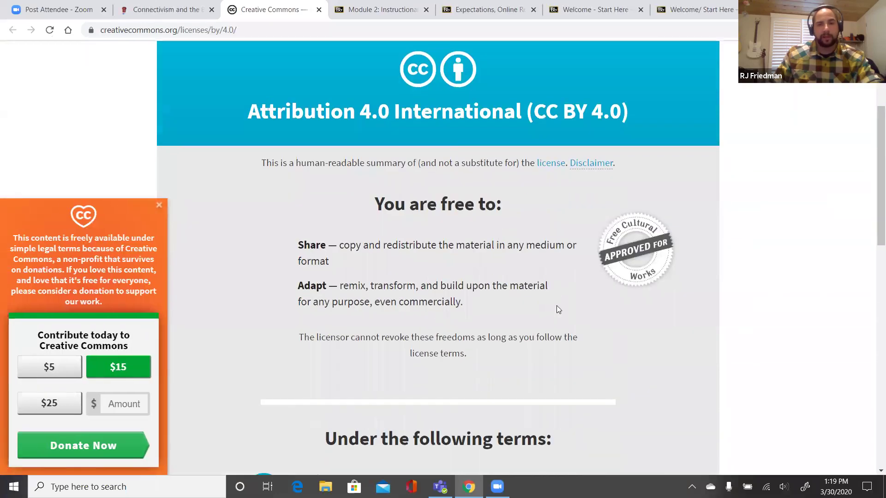
scroll(556, 307, "down", 1)
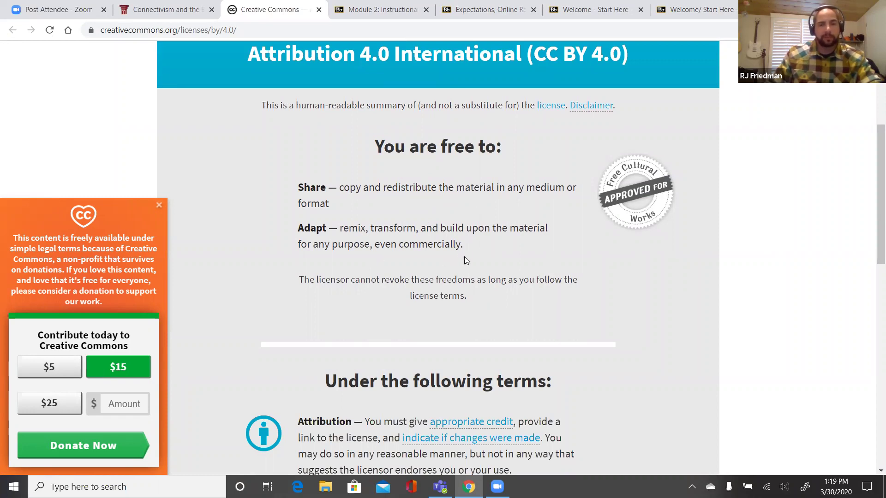
scroll(543, 317, "up", 4)
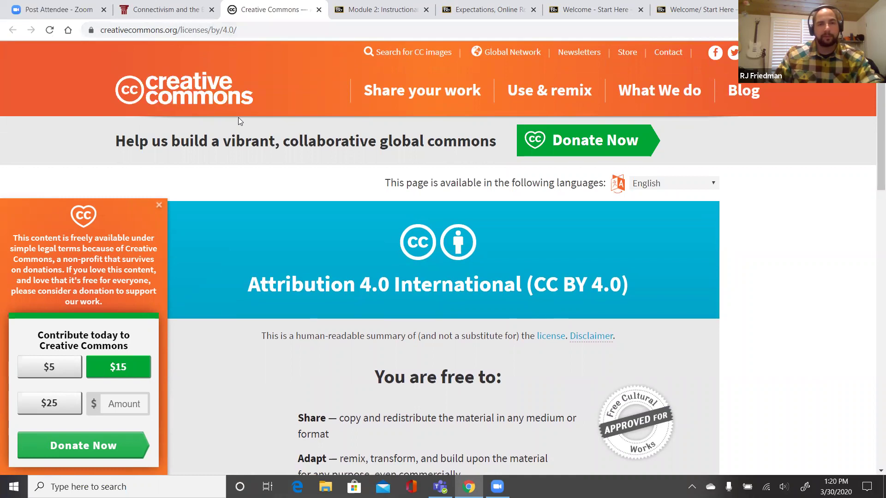
- Return to the material's MERLOT details and look over its description and related materials
left_click(179, 10)
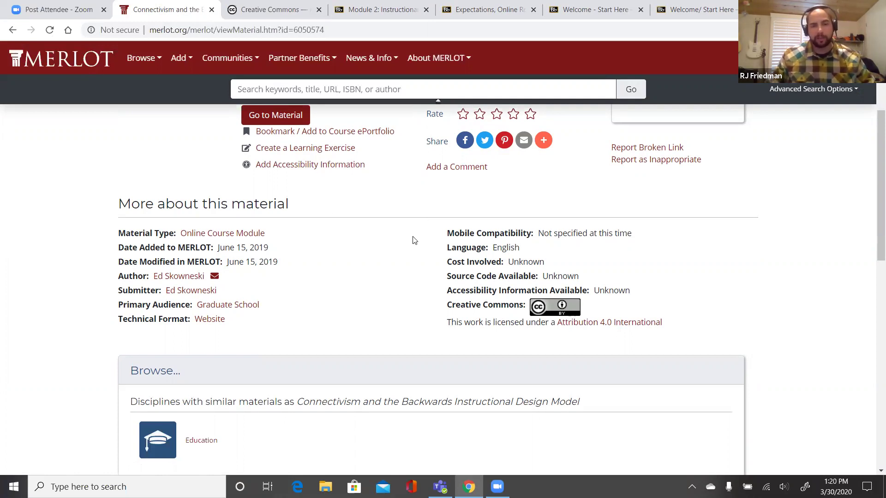
scroll(730, 351, "down", 3)
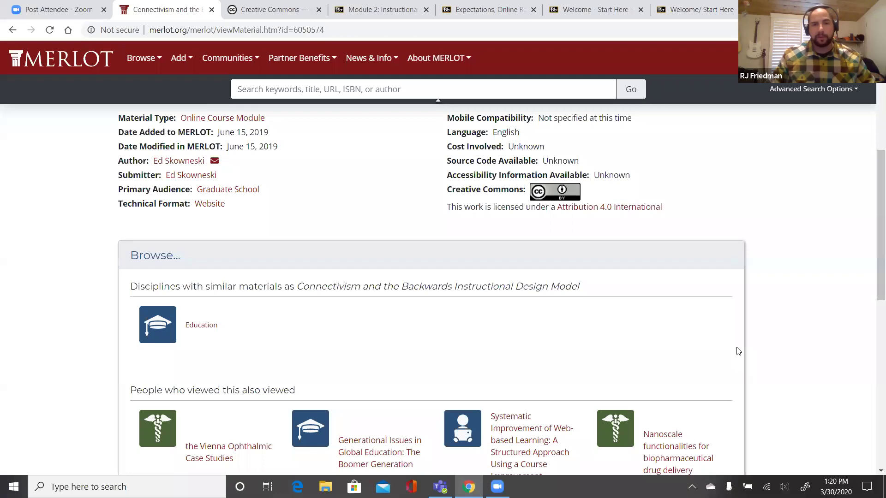
scroll(738, 351, "up", 3)
scroll(737, 332, "up", 3)
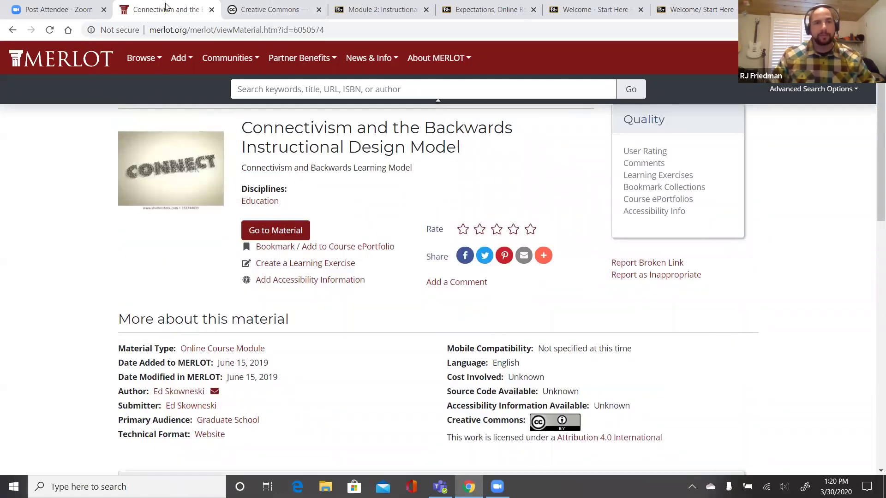
- Go to the actual Connectivism and the Backwards Instructional Design Model material and skim through its sections
left_click(283, 231)
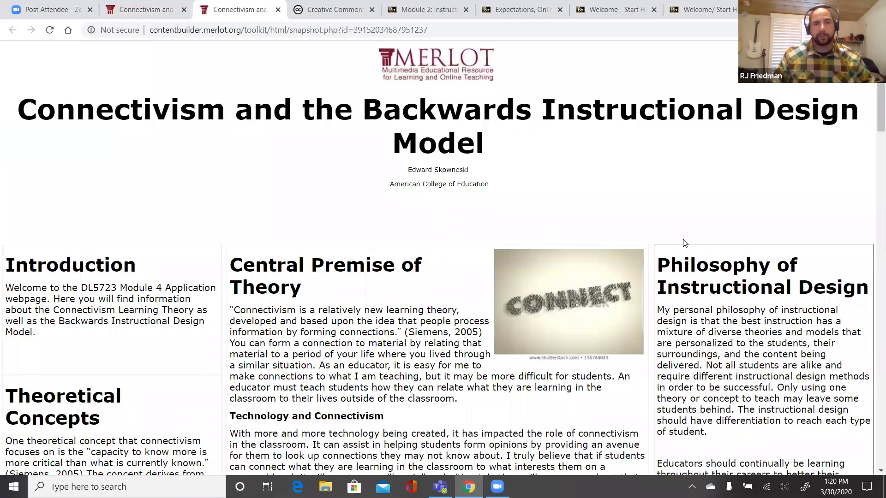
scroll(670, 305, "down", 5)
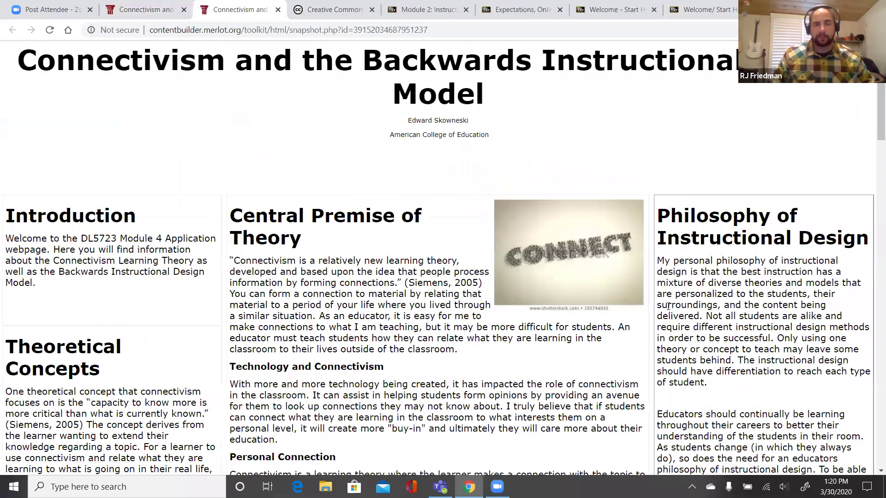
scroll(670, 304, "down", 15)
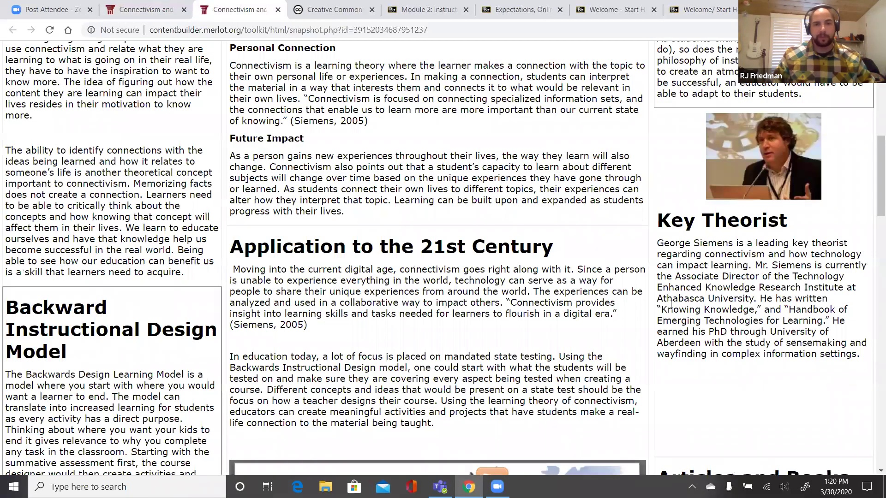
scroll(671, 304, "down", 3)
scroll(675, 298, "up", 15)
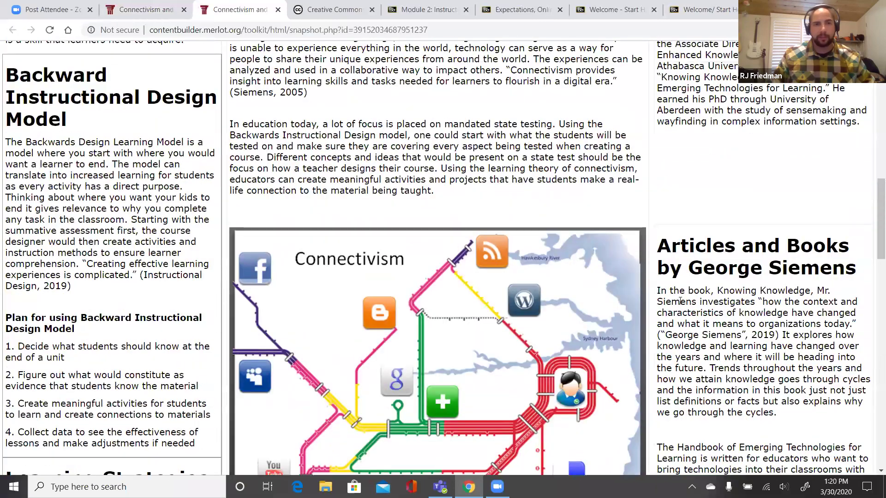
scroll(677, 286, "up", 7)
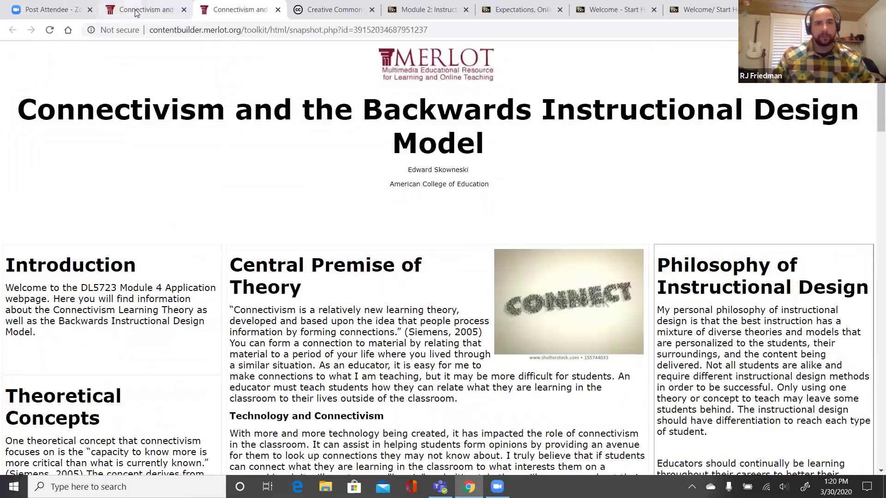
- Switch back to Module 2 in the Blackboard course, then open Learning Modules and review the listed modules
left_click(398, 10)
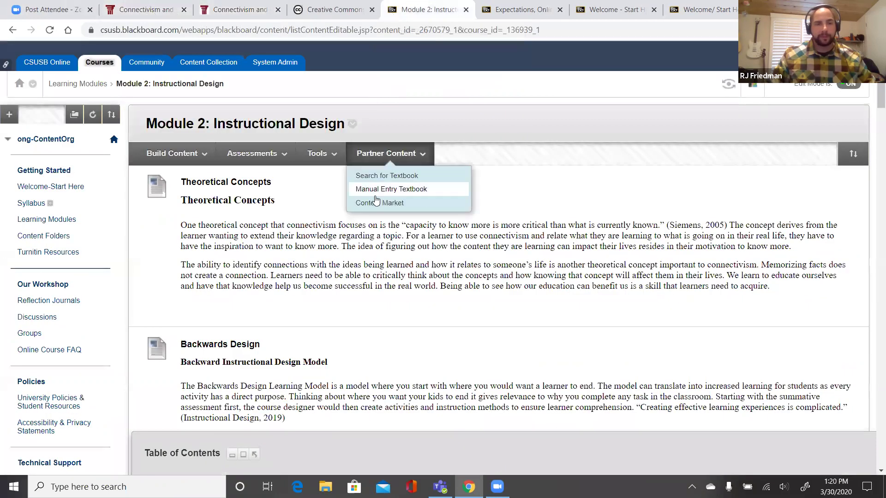
scroll(346, 211, "down", 5)
scroll(198, 217, "up", 5)
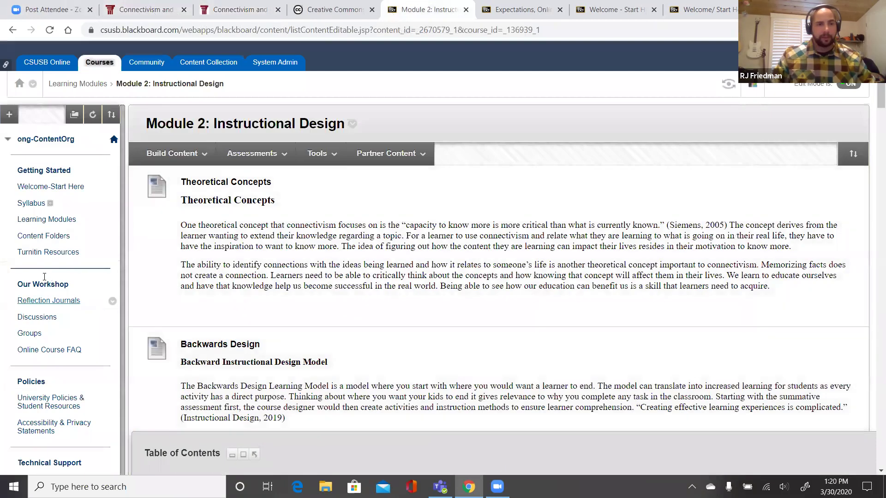
left_click(50, 220)
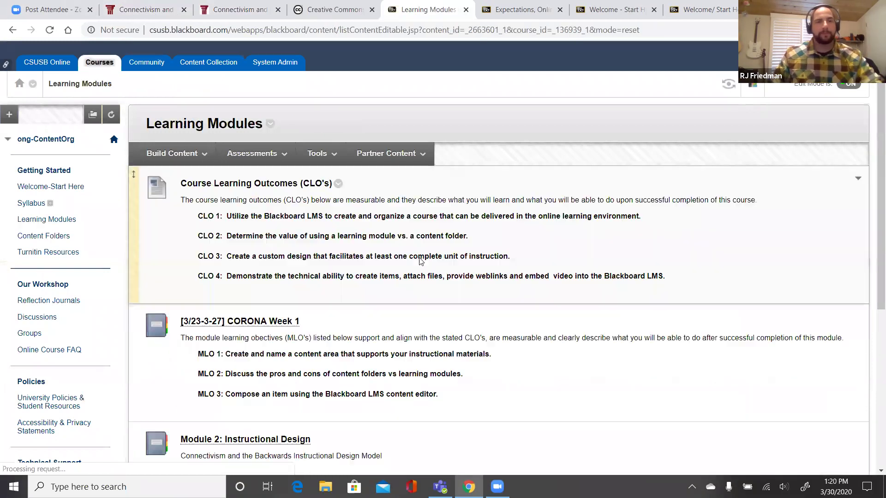
scroll(415, 269, "down", 4)
scroll(415, 295, "up", 2)
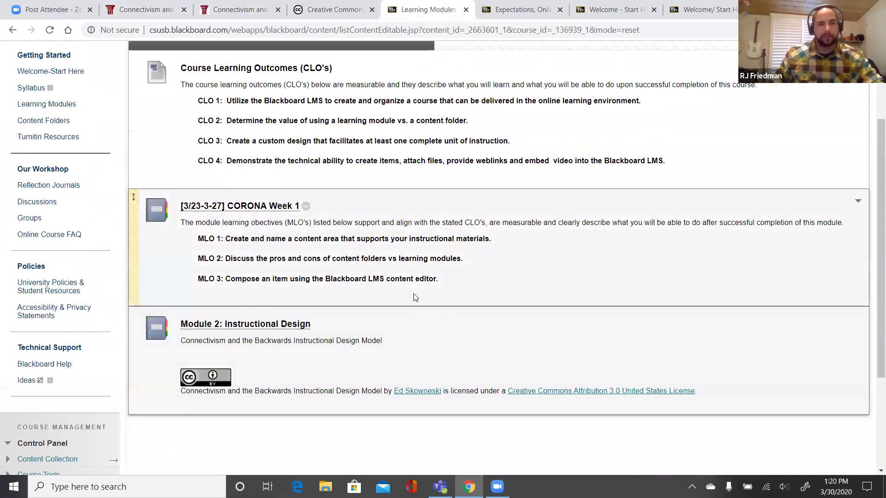
- Start a new learning module in the Learning Modules area and name it Connectivism
scroll(415, 296, "up", 3)
left_click(179, 155)
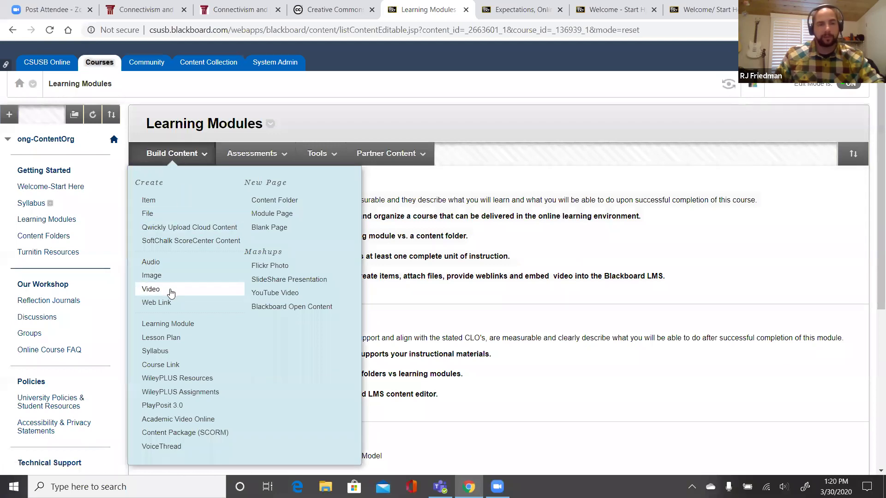
left_click(159, 325)
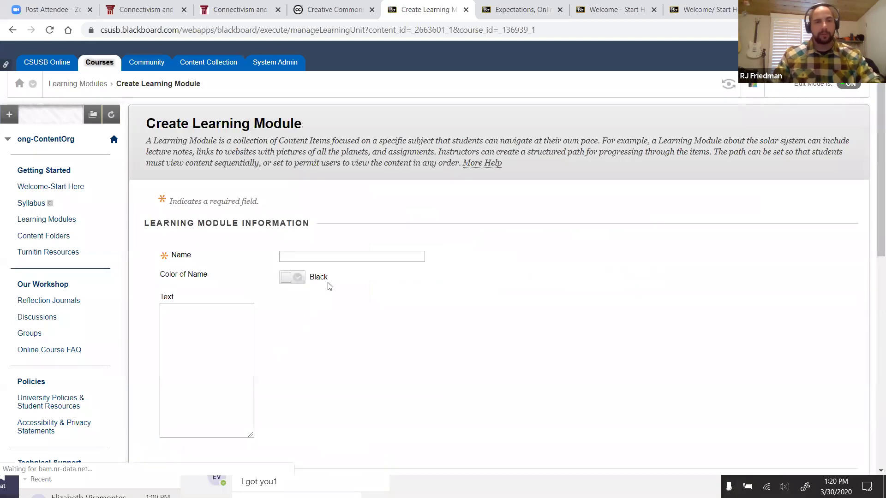
left_click(347, 257)
type("Connectivism")
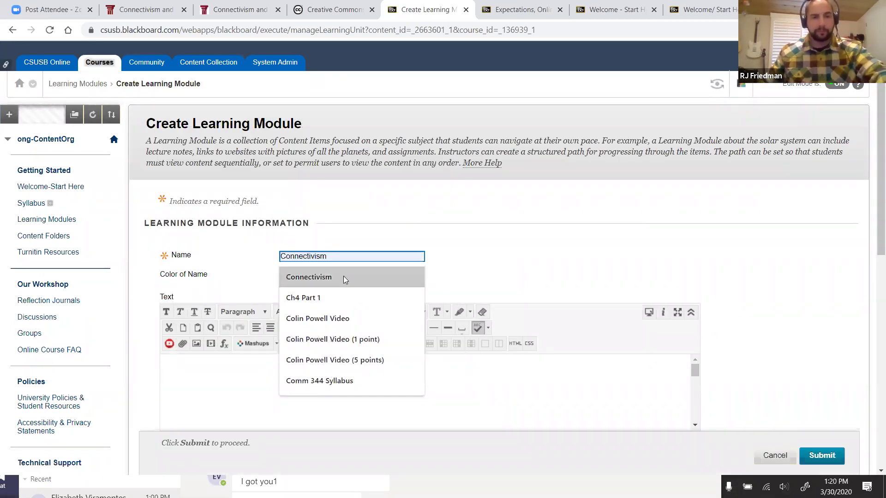
left_click(344, 276)
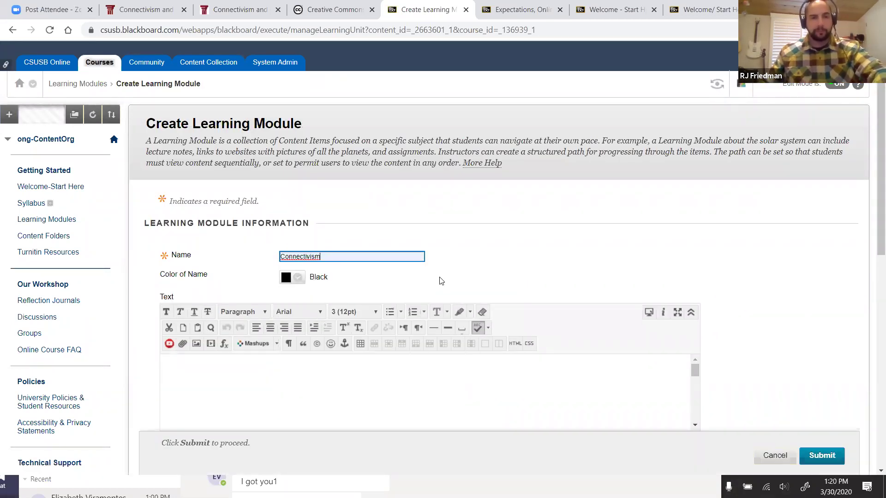
- Review the new module's text, viewing, date and table of contents options, then submit it without a description
scroll(461, 273, "down", 3)
left_click(231, 272)
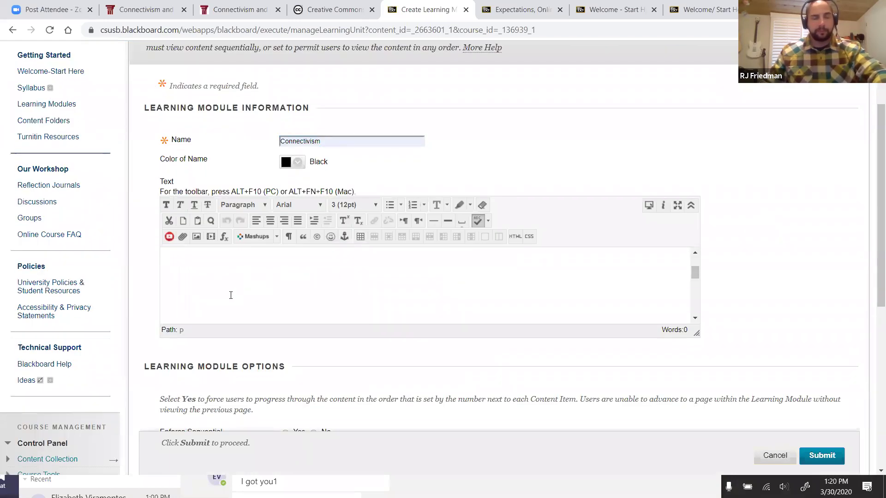
scroll(478, 299, "down", 2)
scroll(367, 312, "up", 4)
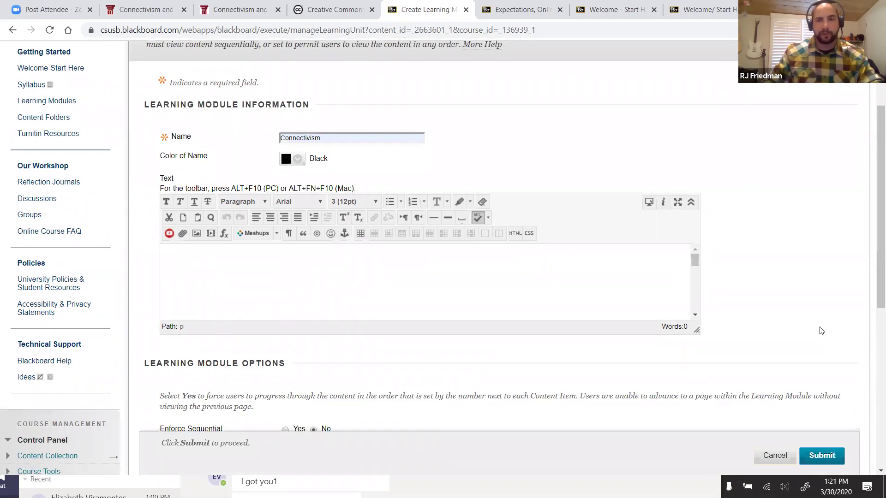
scroll(819, 329, "down", 7)
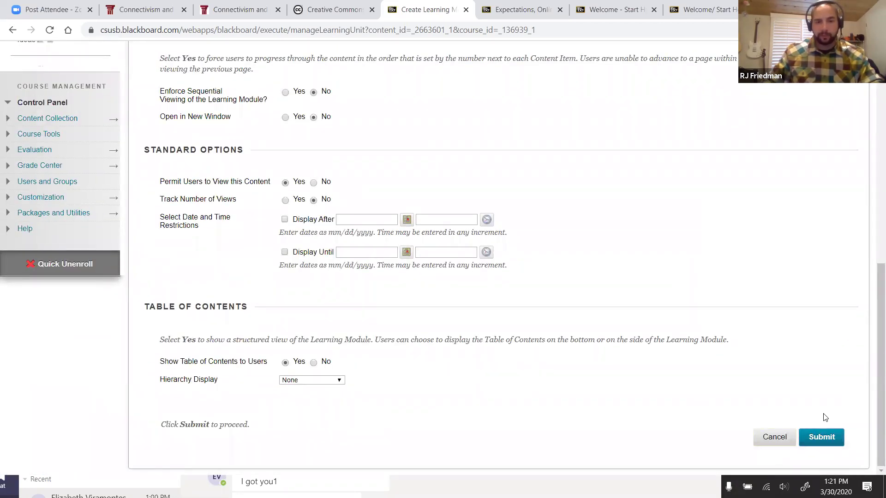
left_click(821, 438)
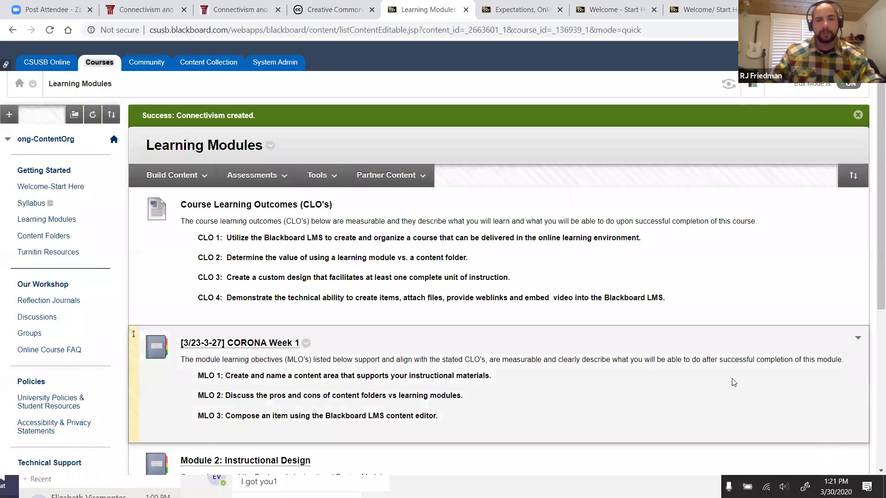
- Reopen the Connectivism learning module for editing, review its content view, module and standard options, and submit the form
scroll(732, 415, "down", 6)
scroll(462, 373, "up", 2)
scroll(295, 379, "down", 2)
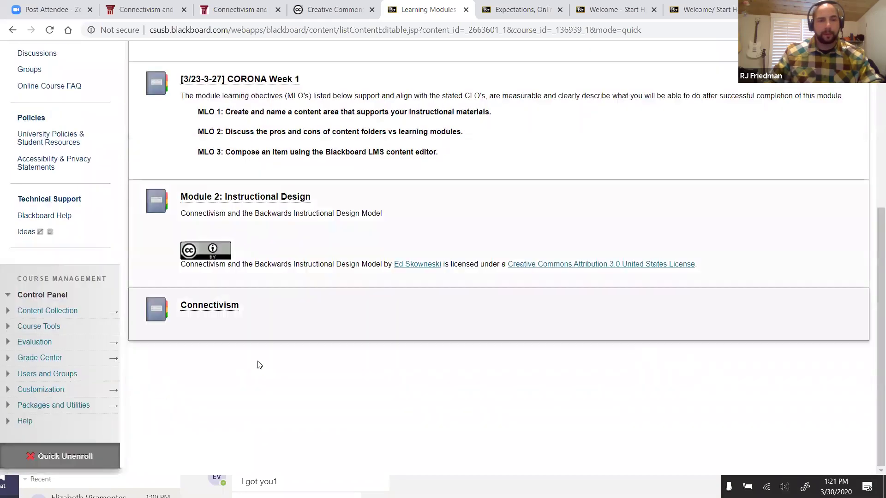
left_click(245, 308)
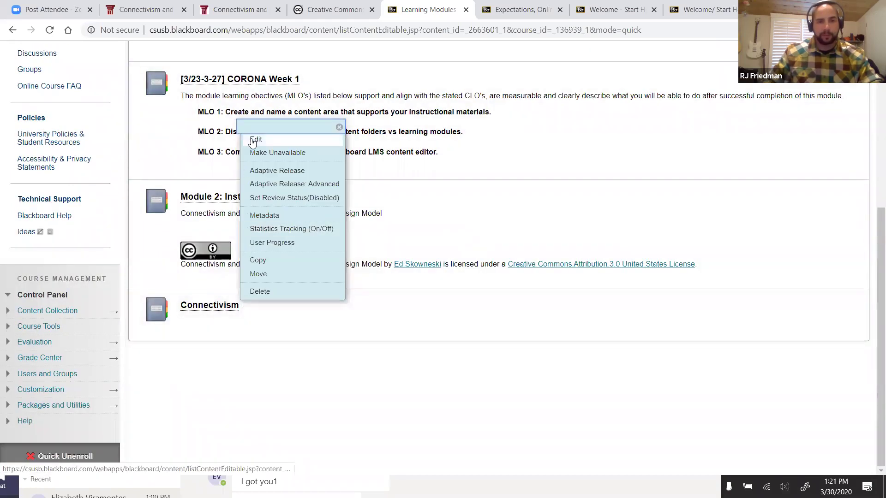
left_click(256, 140)
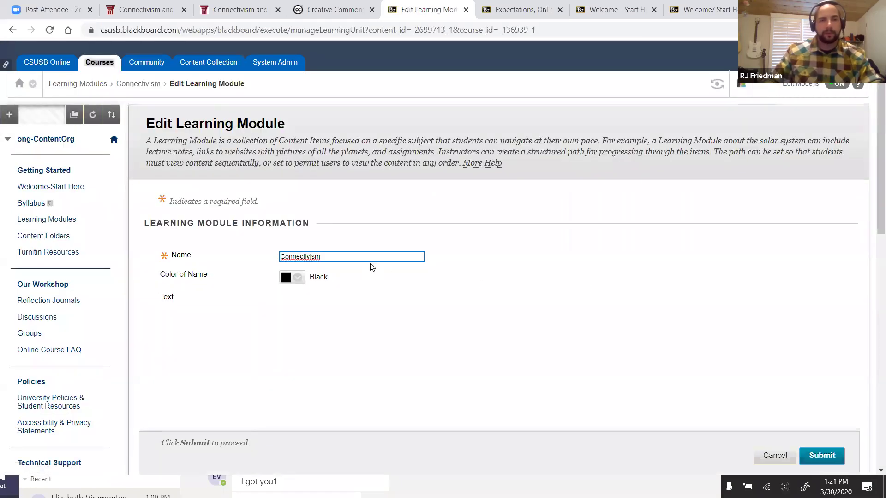
scroll(700, 300, "down", 4)
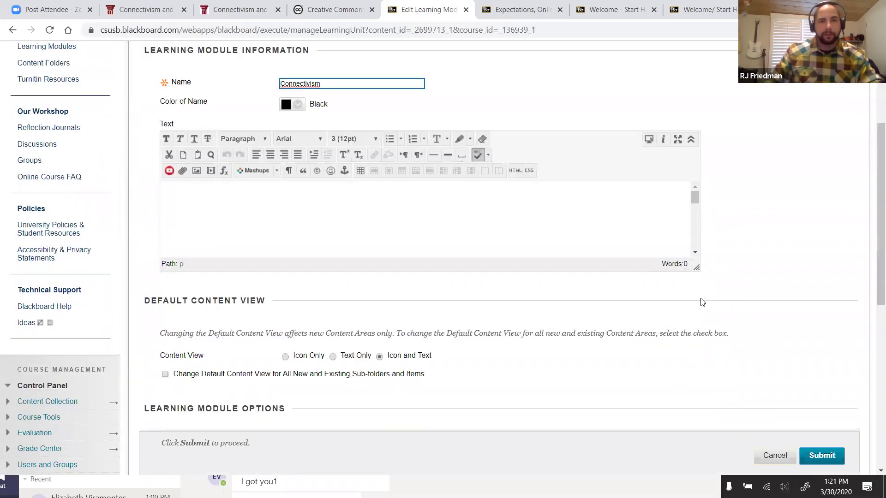
scroll(604, 302, "down", 5)
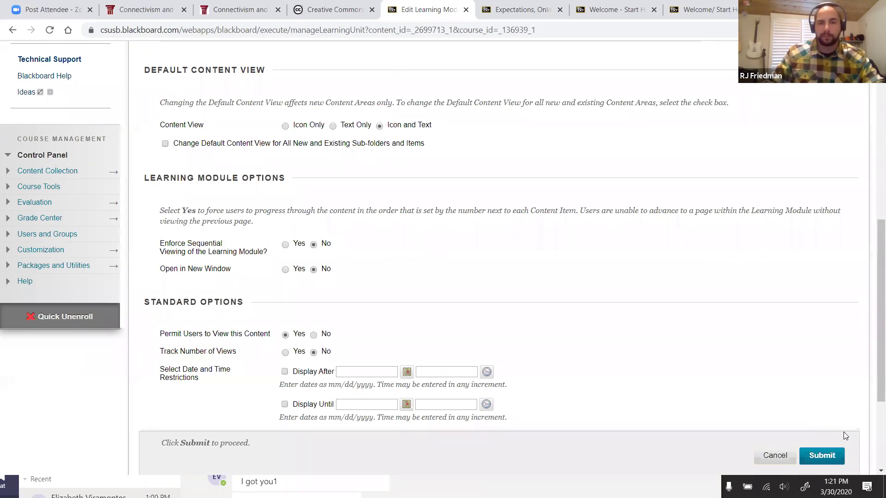
left_click(826, 456)
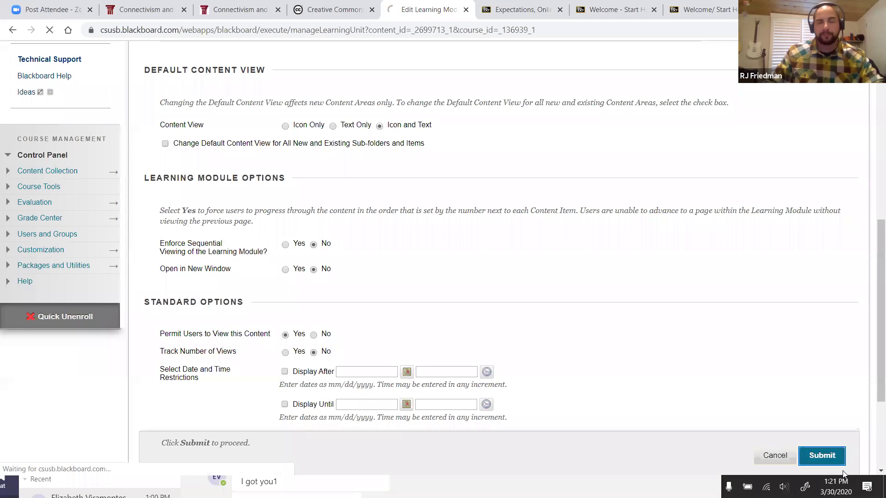
- Open the Connectivism learning module and start creating a new content item in it
scroll(386, 330, "down", 5)
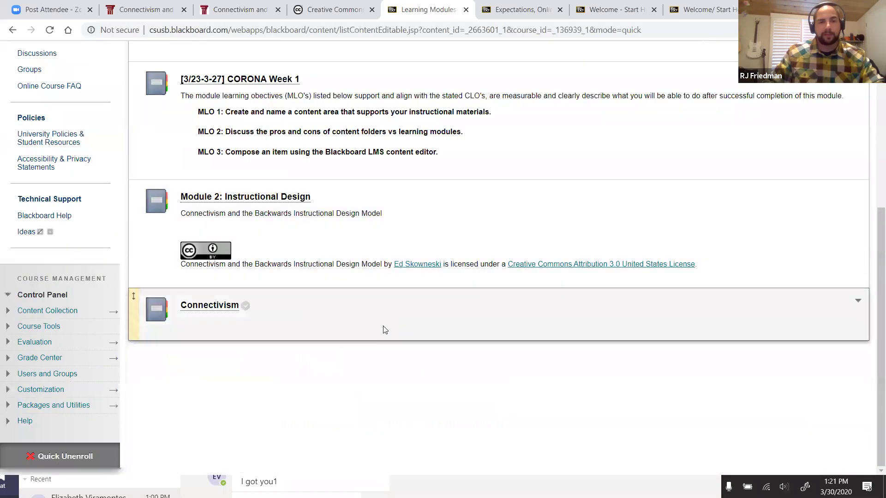
left_click(192, 311)
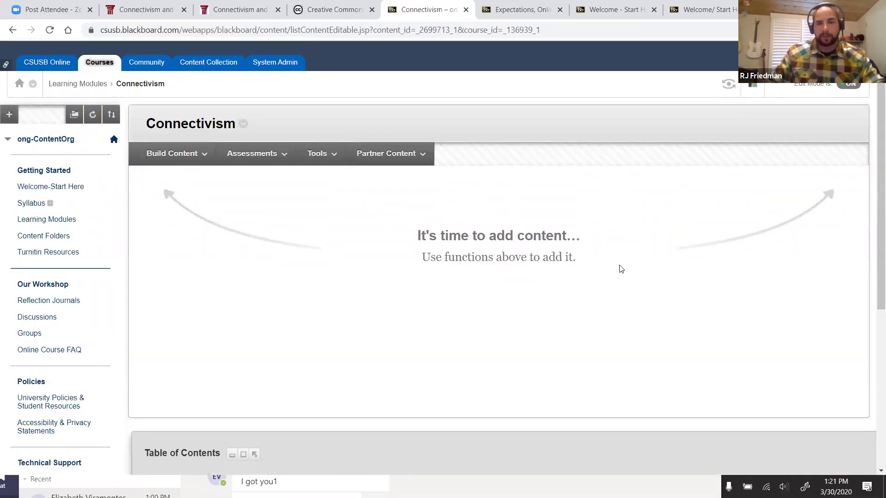
left_click(173, 154)
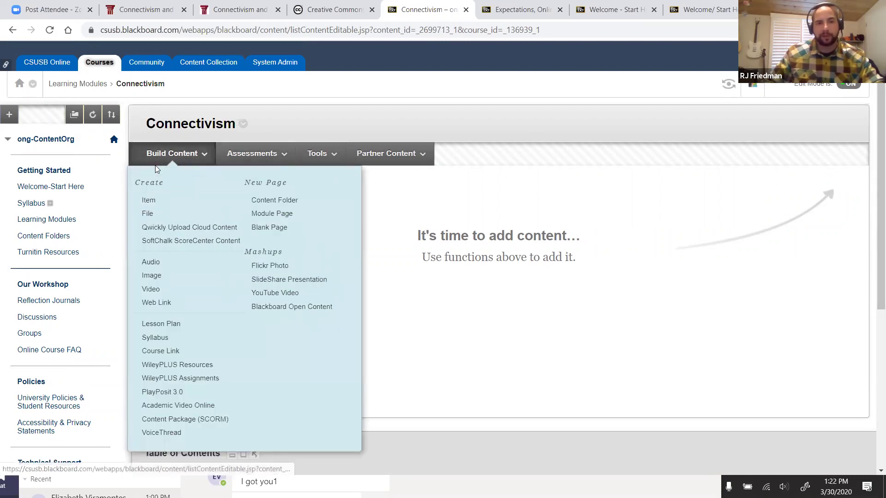
left_click(149, 201)
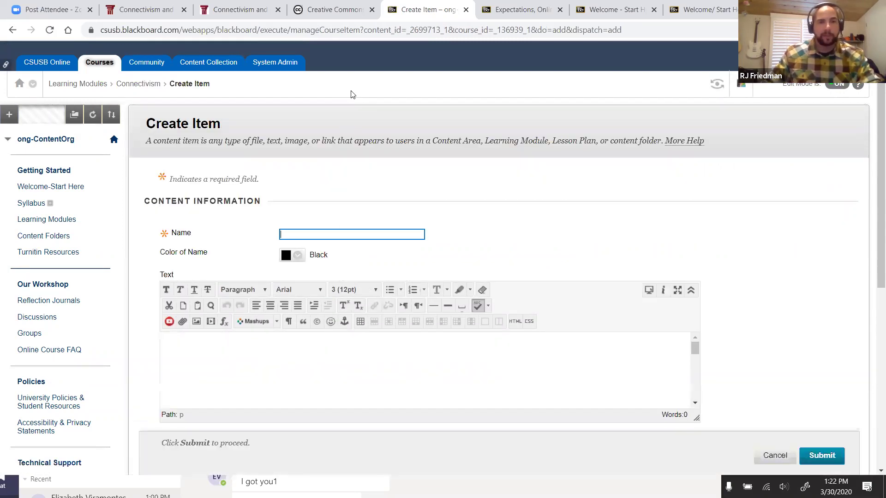
- Switch to the MERLOT page on Connectivism and copy the whole Theoretical Concepts section, including its heading
left_click(247, 10)
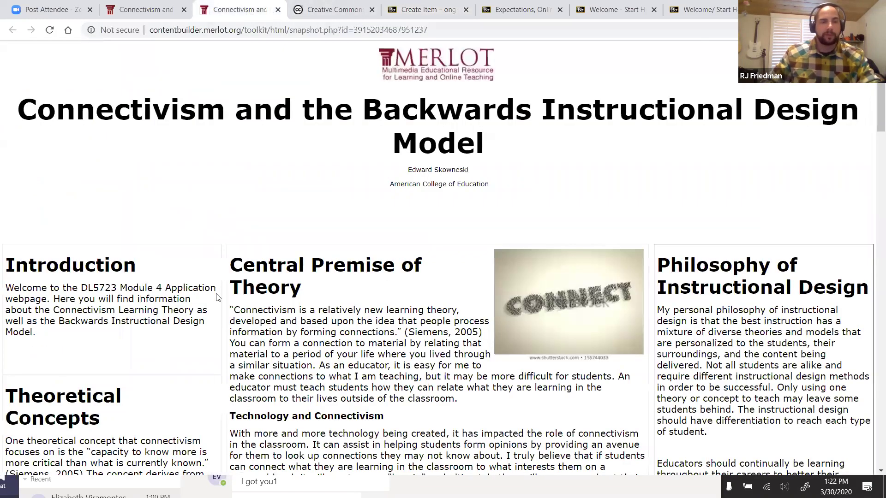
scroll(228, 297, "down", 5)
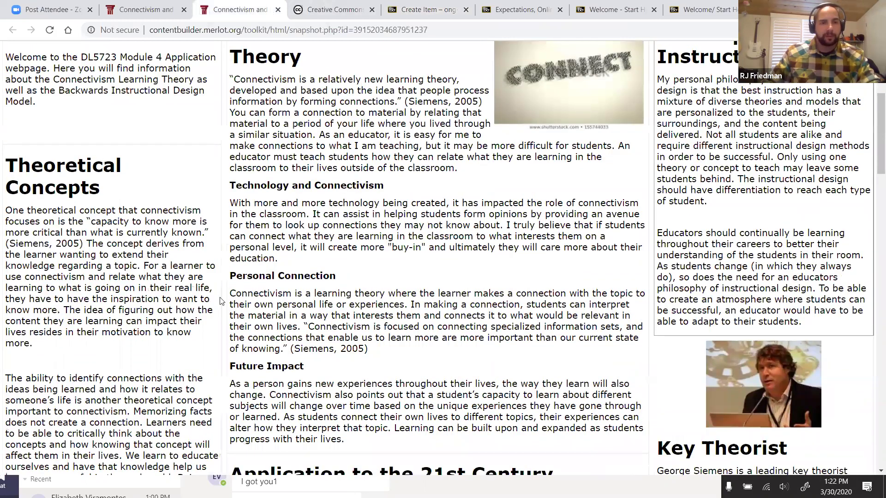
scroll(203, 318, "down", 2)
scroll(200, 324, "down", 1)
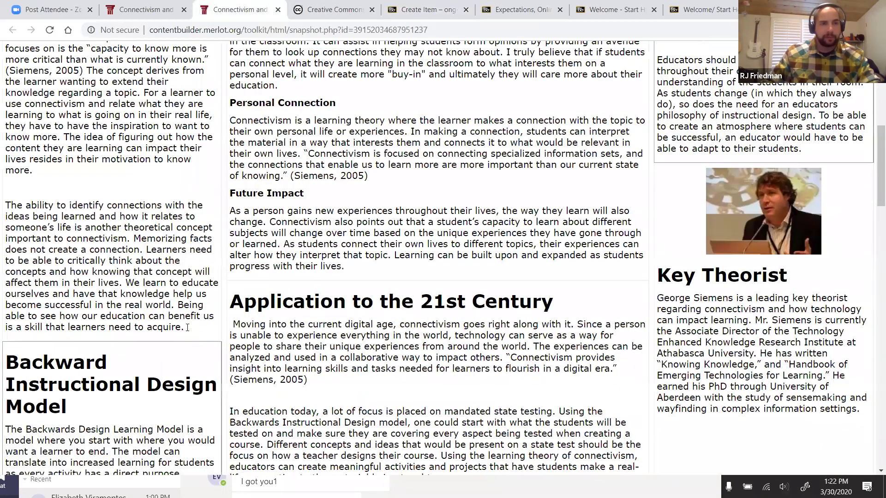
scroll(188, 328, "up", 2)
scroll(184, 386, "down", 1)
left_click_drag(182, 384, 6, 52)
right_click(35, 69)
left_click(62, 73)
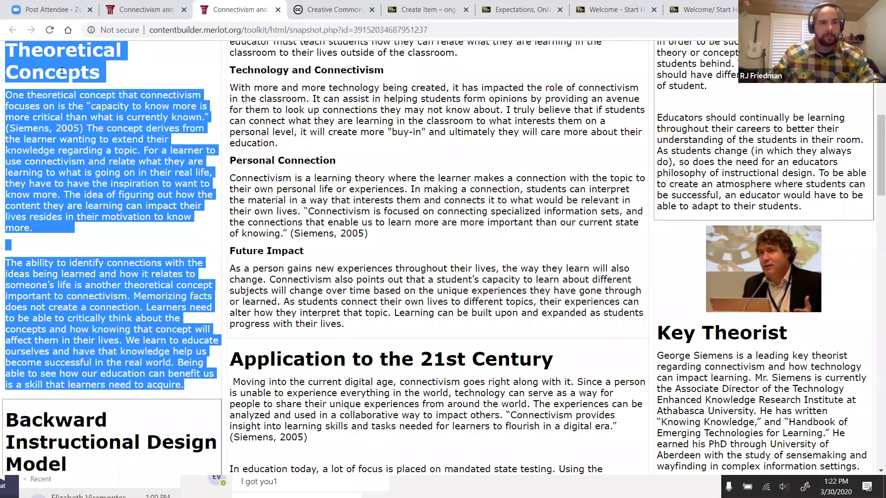
- Return to the new Blackboard item, paste the copied section into its text and name the item Theory
left_click(426, 13)
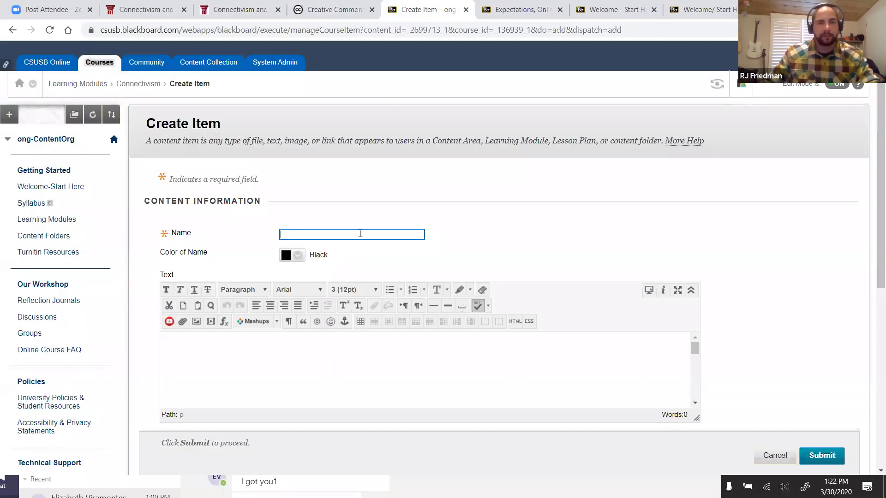
left_click(262, 365)
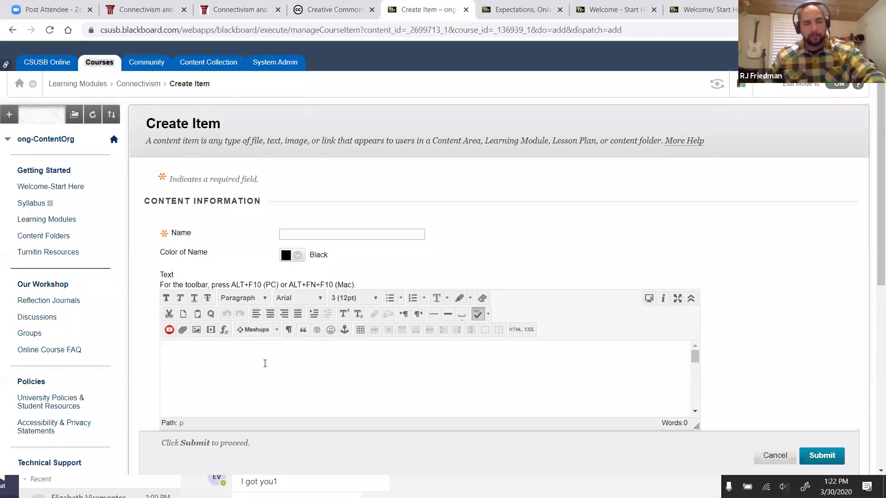
key("ctrl+v")
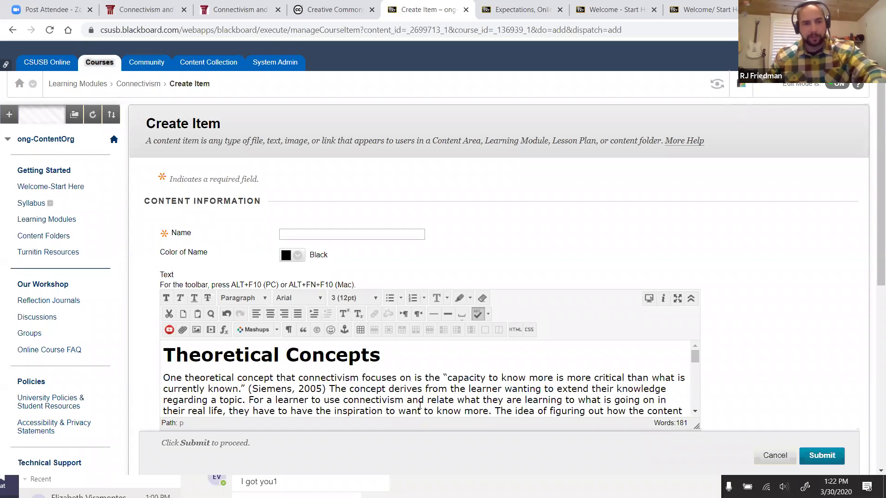
left_click(342, 234)
type("Theory")
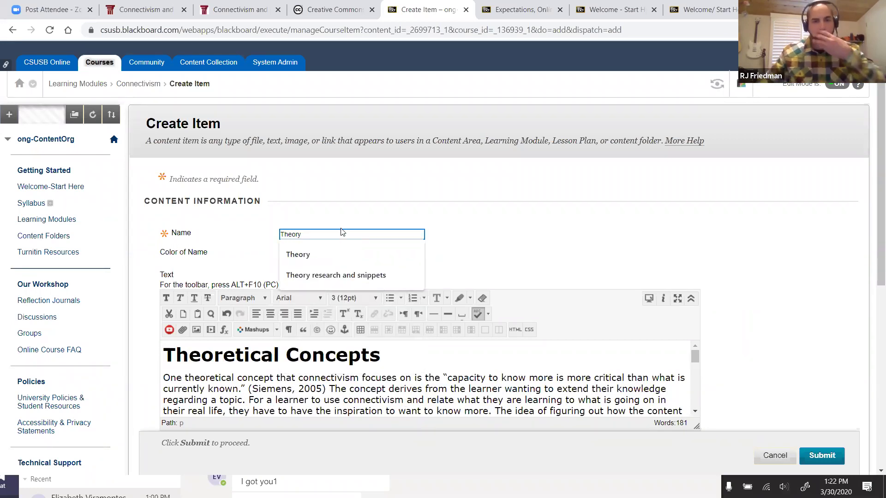
left_click(297, 254)
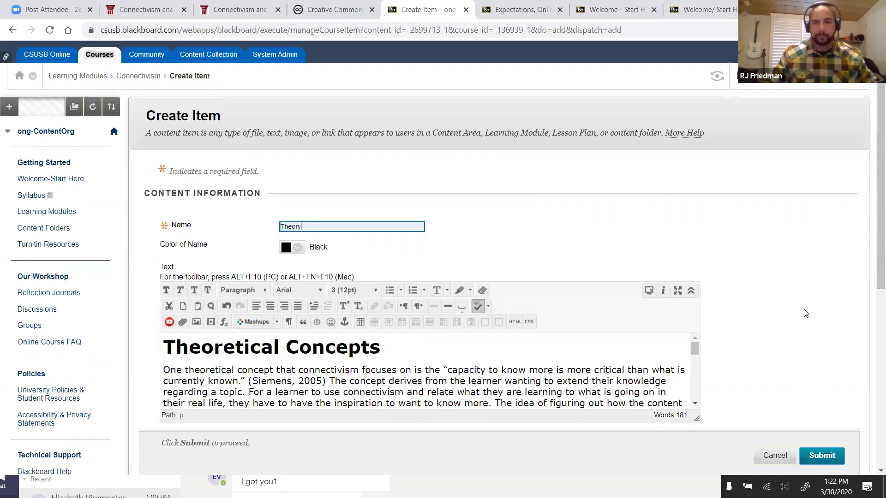
- Enlarge the item's text editor and clear all formatting from the pasted Theoretical Concepts text
scroll(709, 332, "down", 2)
left_click_drag(696, 311, 724, 428)
scroll(757, 344, "down", 3)
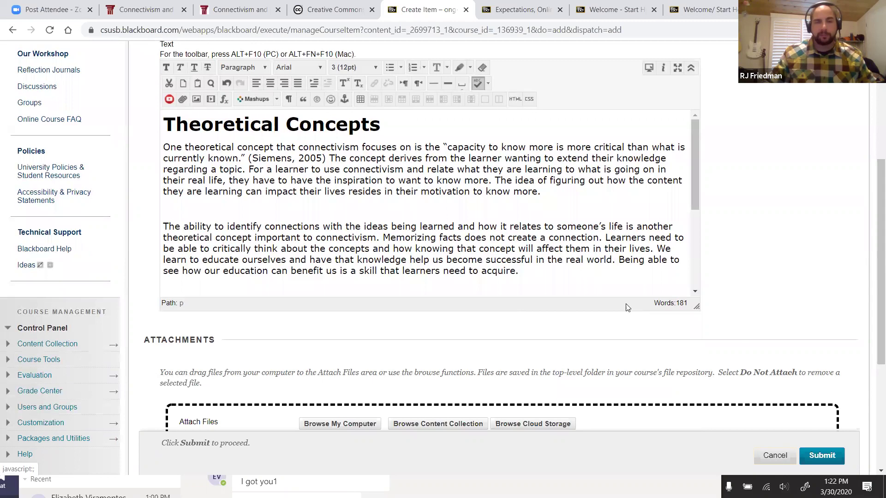
scroll(598, 294, "up", 3)
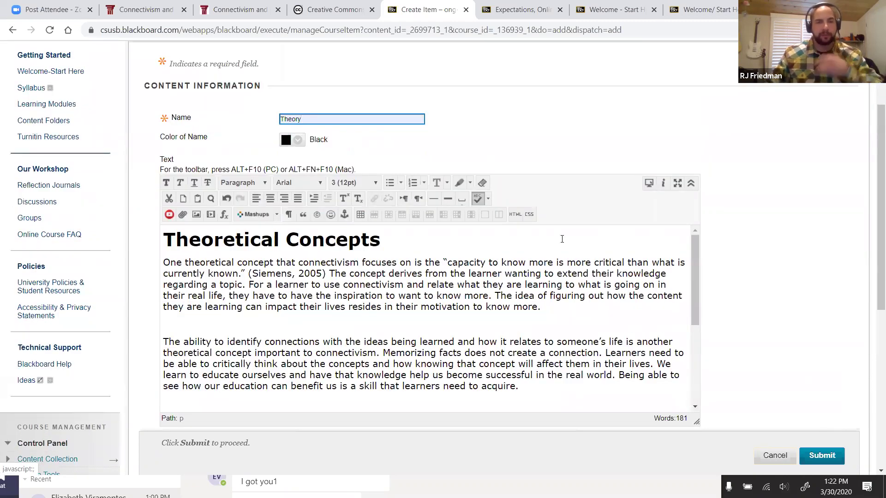
scroll(544, 388, "down", 1)
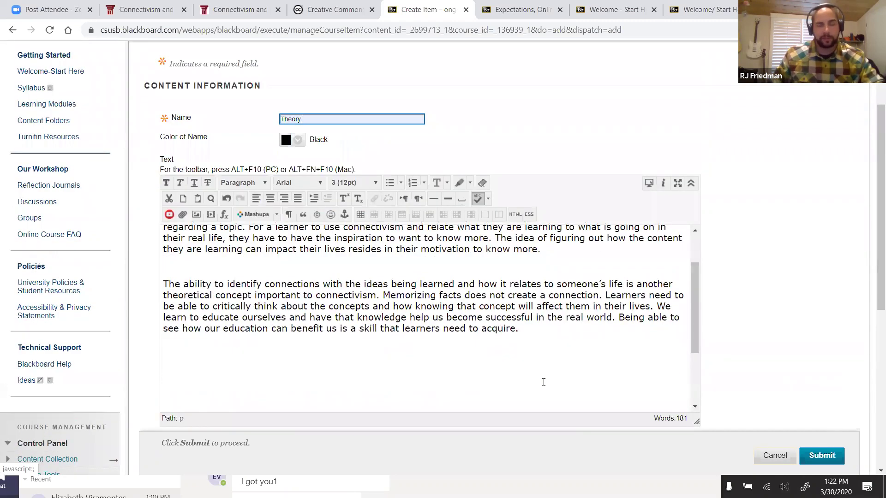
scroll(543, 382, "up", 1)
left_click_drag(520, 387, 154, 238)
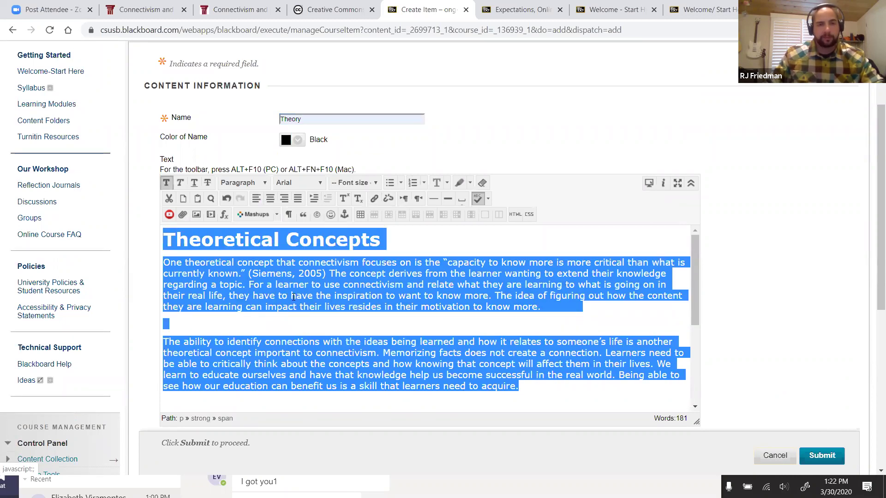
left_click(481, 183)
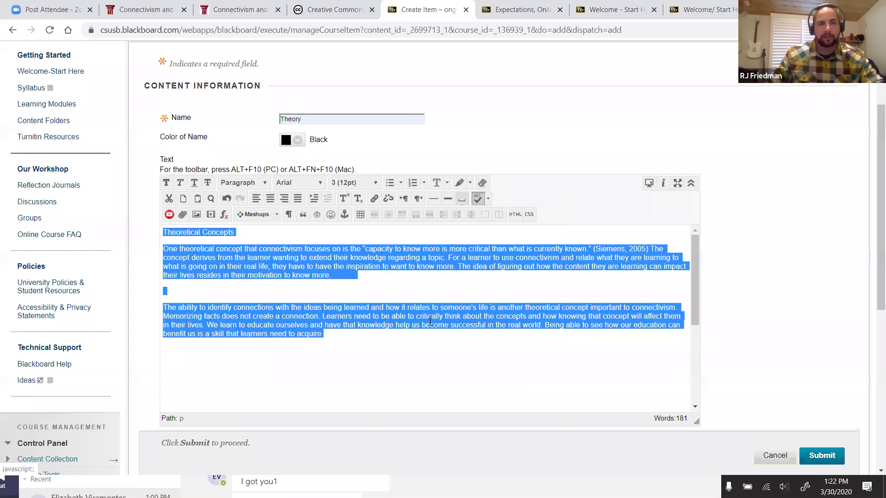
left_click(429, 351)
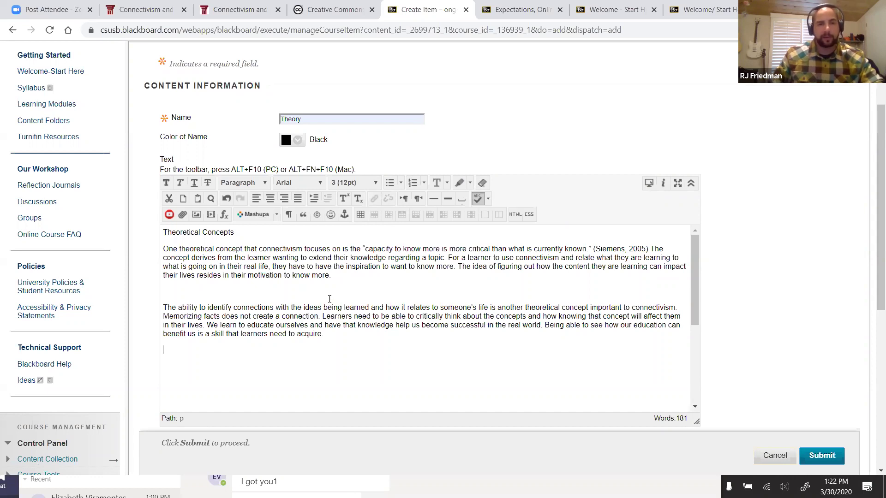
- Format the Theoretical Concepts line as a Heading and remove the blank line between the two body paragraphs
left_click_drag(238, 234, 161, 233)
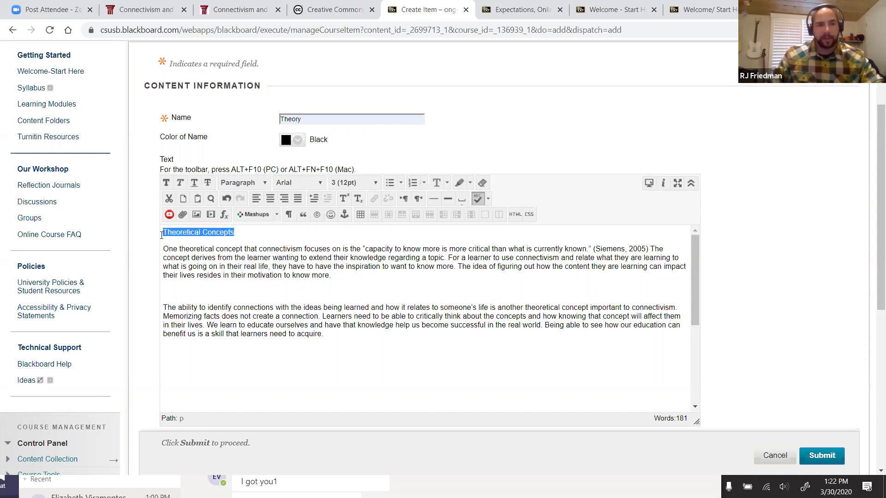
left_click(265, 183)
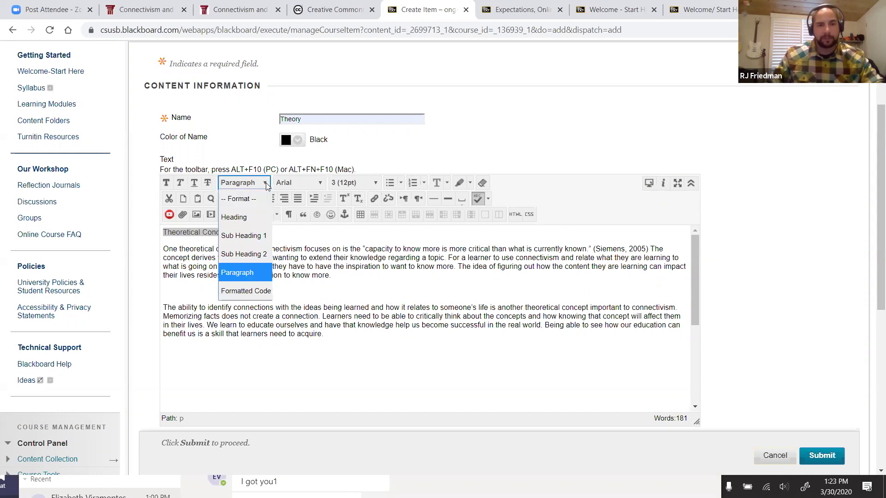
left_click(235, 219)
left_click(181, 315)
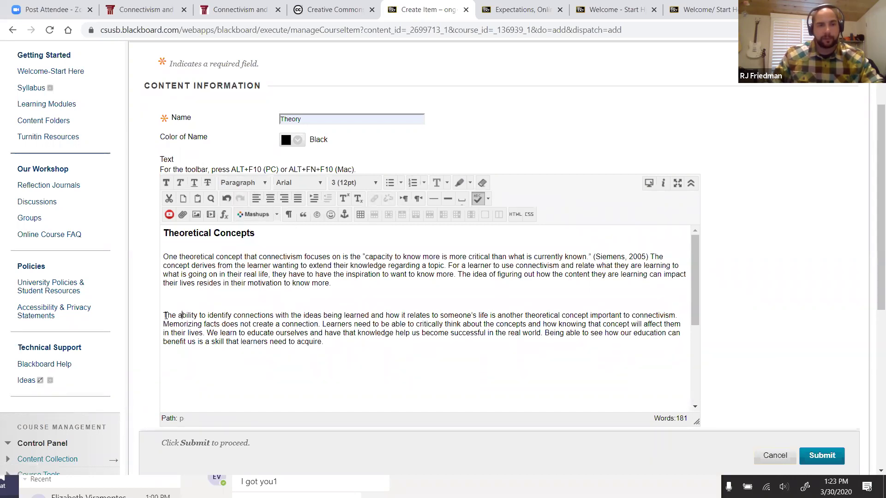
key("BackSpace")
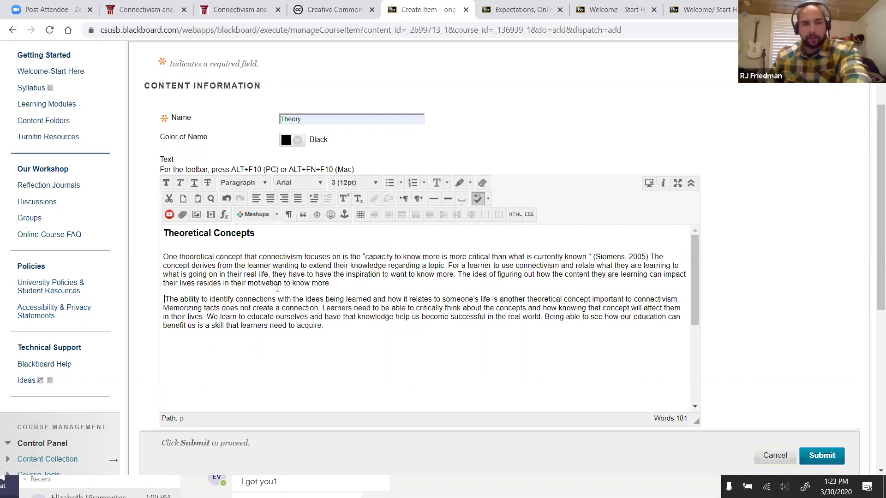
- Set the font size of the two body paragraphs to 4 (14pt)
left_click_drag(333, 325, 217, 253)
left_click(374, 183)
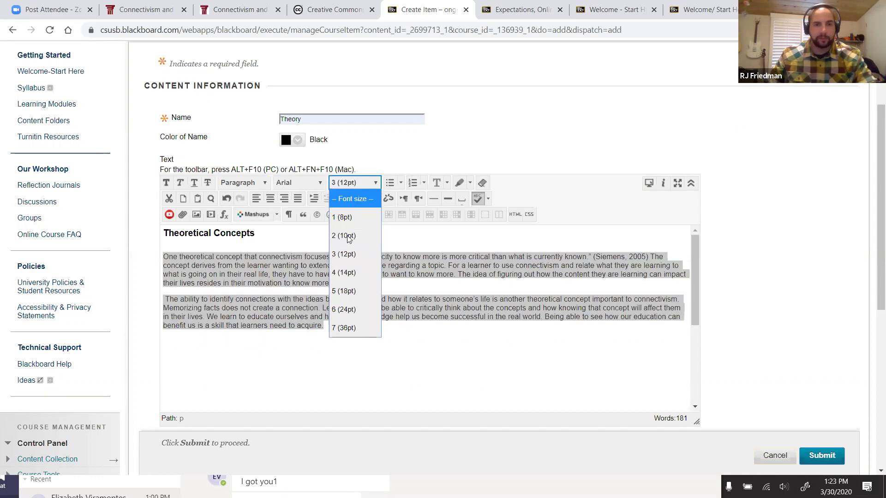
left_click(349, 270)
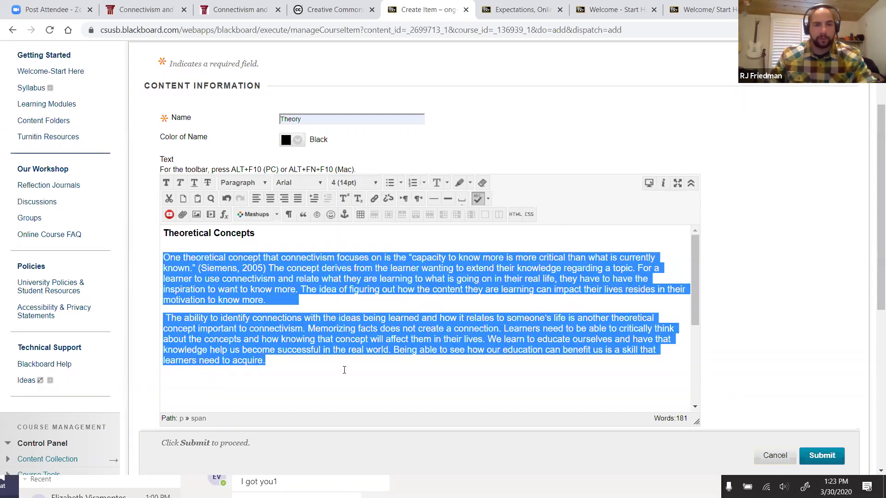
left_click(298, 381)
- Change the heading and both paragraphs to Times New Roman, then submit the Theory item
left_click_drag(264, 360, 163, 231)
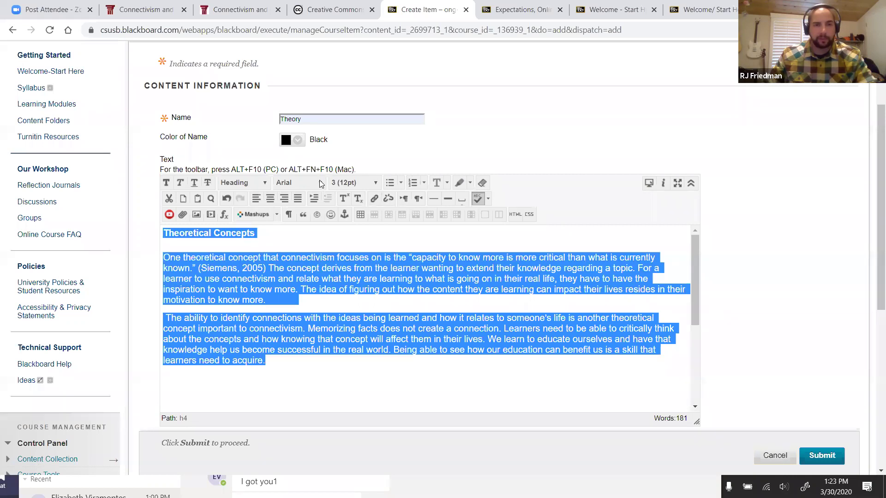
left_click(322, 184)
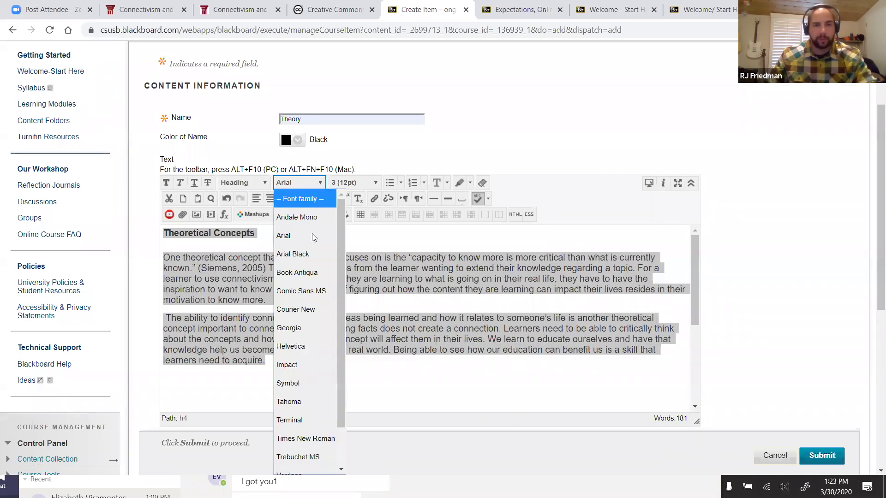
left_click(305, 438)
left_click(354, 376)
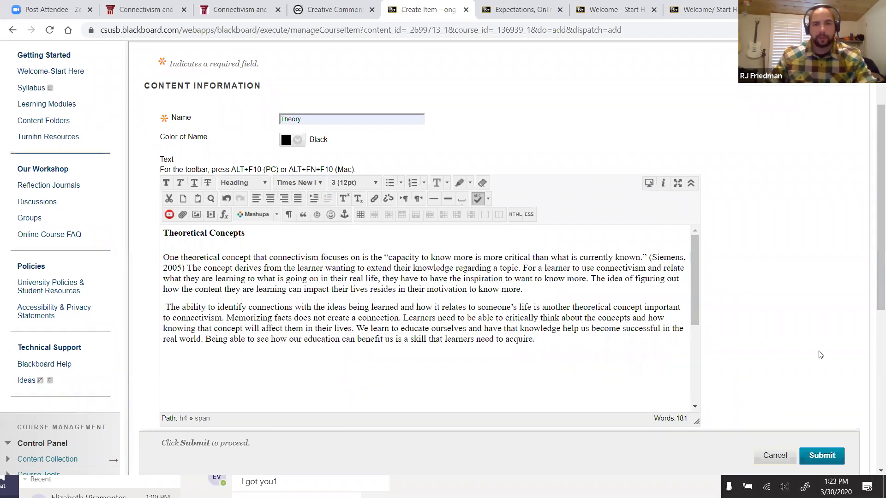
scroll(819, 355, "down", 3)
left_click(822, 455)
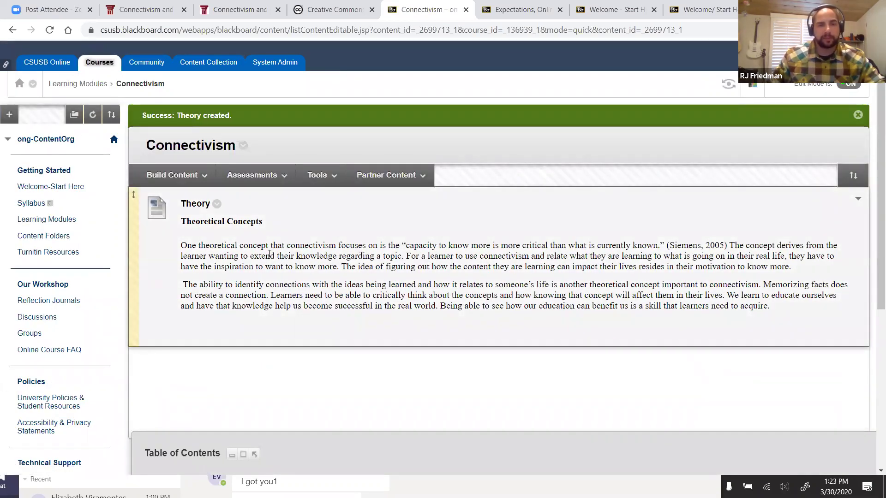
- Start another item in the Connectivism module, copy the Backward Instructional Design Model section from the MERLOT page, and return to the item form
left_click(203, 180)
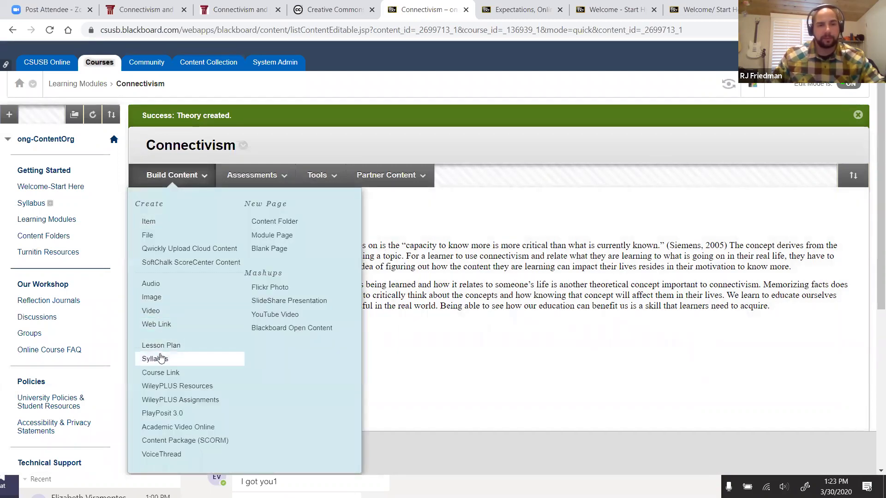
left_click(147, 225)
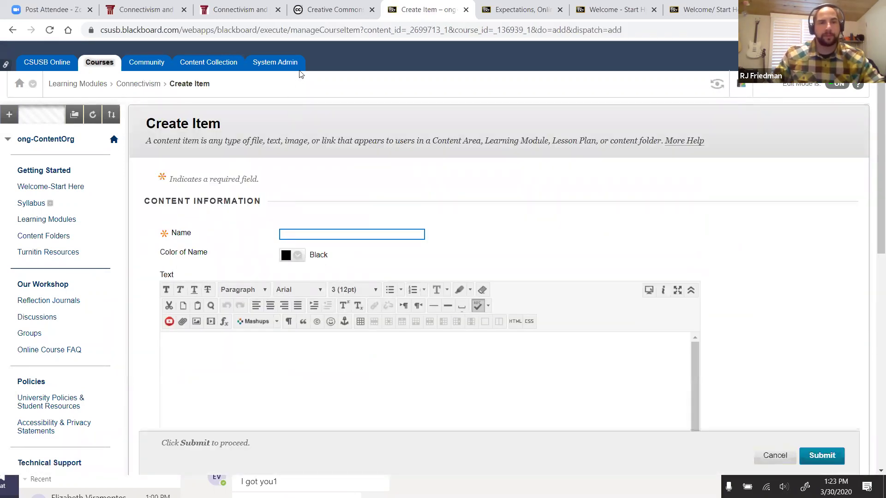
left_click(256, 11)
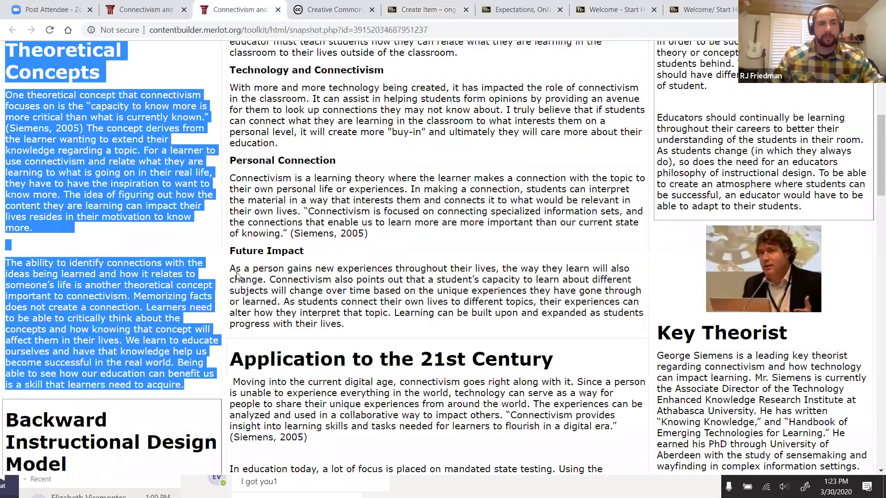
scroll(237, 276, "down", 10)
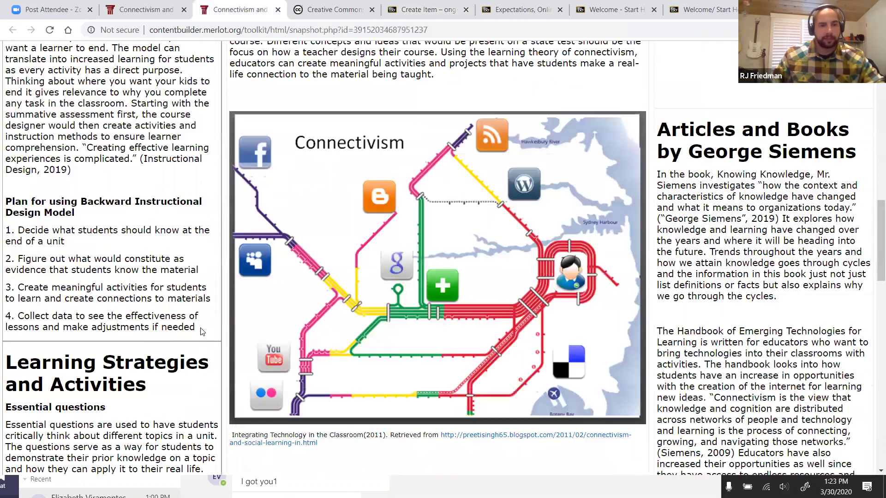
left_click_drag(194, 328, 172, 332)
right_click(172, 332)
left_click(194, 341)
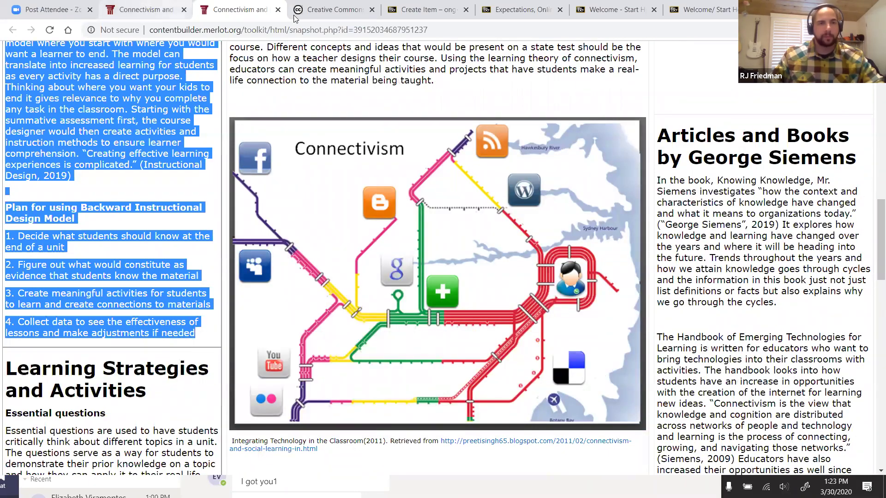
left_click(405, 16)
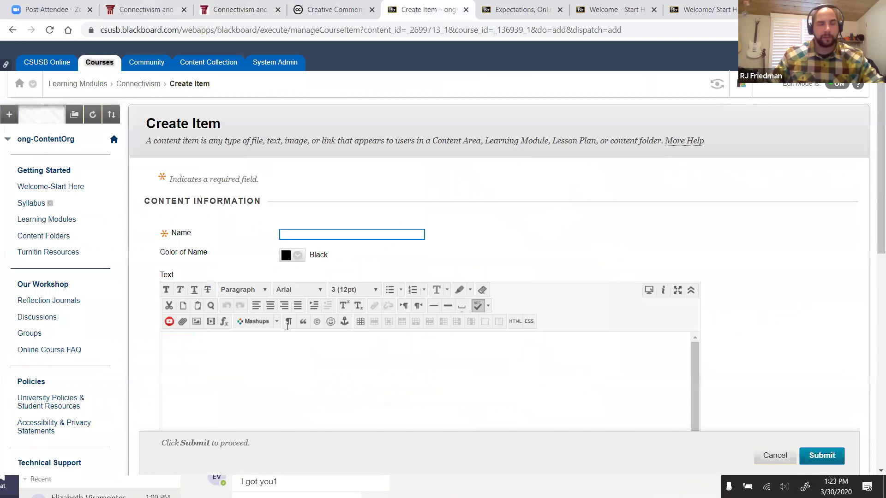
- Paste the copied Backward Instructional Design Model section into the item's text and name the item Backwards Design
left_click(265, 362)
key("ctrl+v")
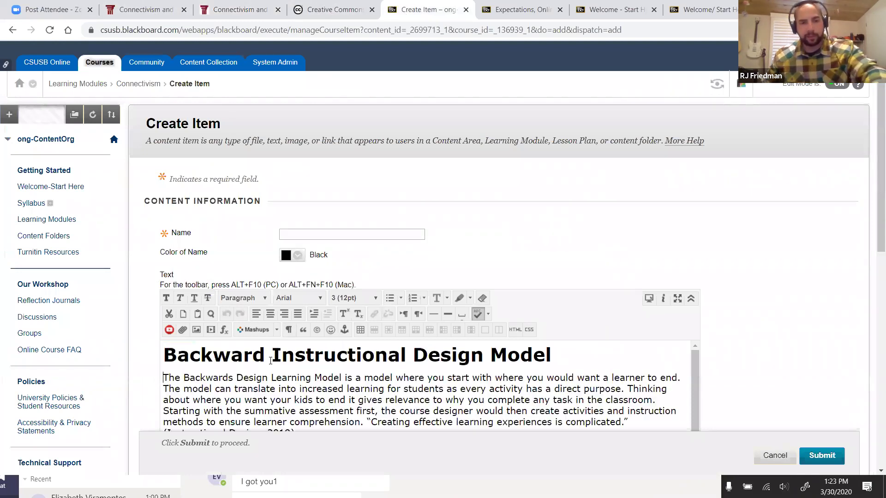
left_click(333, 233)
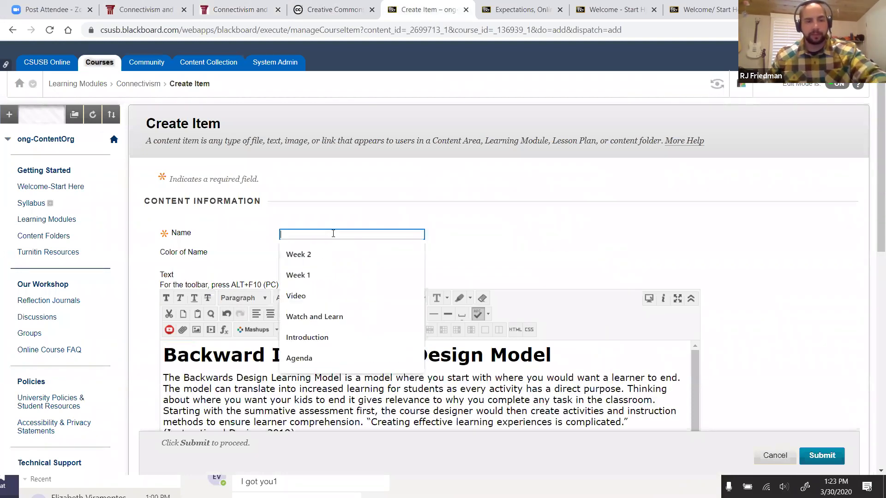
type("B")
left_click(358, 254)
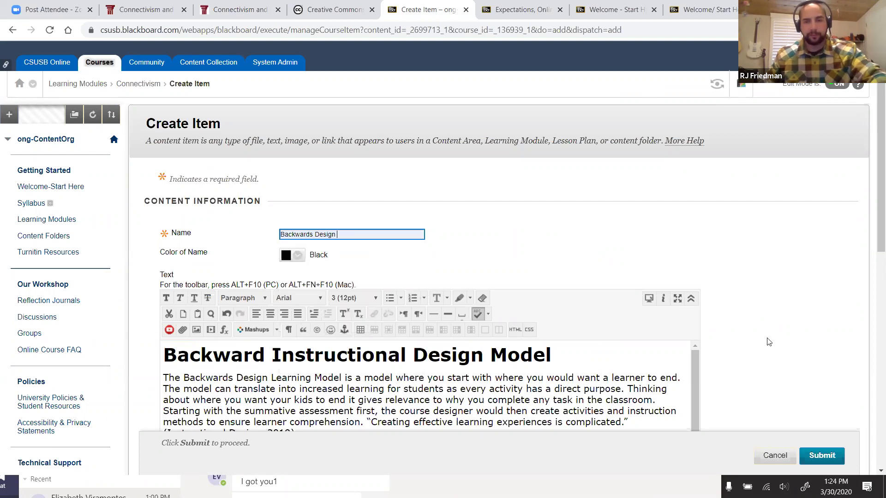
- Clear the formatting from all of the pasted Backward Instructional Design Model text
scroll(767, 340, "down", 5)
scroll(627, 260, "down", 2)
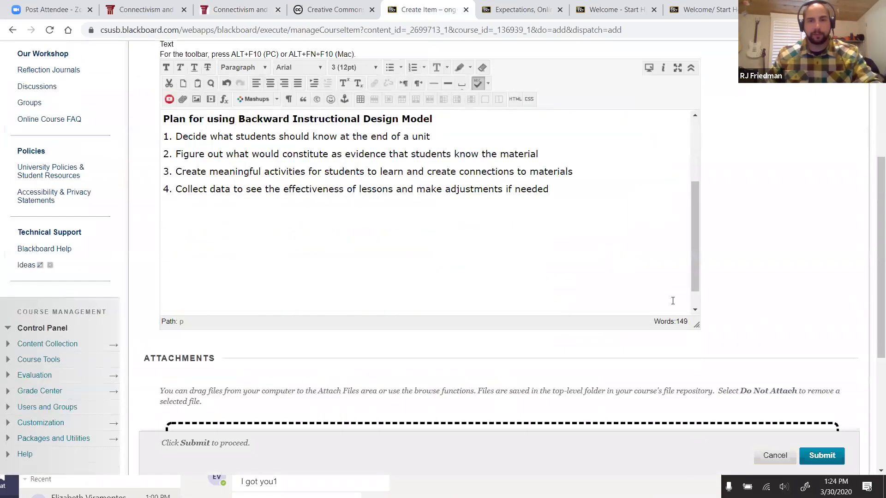
scroll(638, 283, "up", 1)
left_click_drag(577, 254, 141, 107)
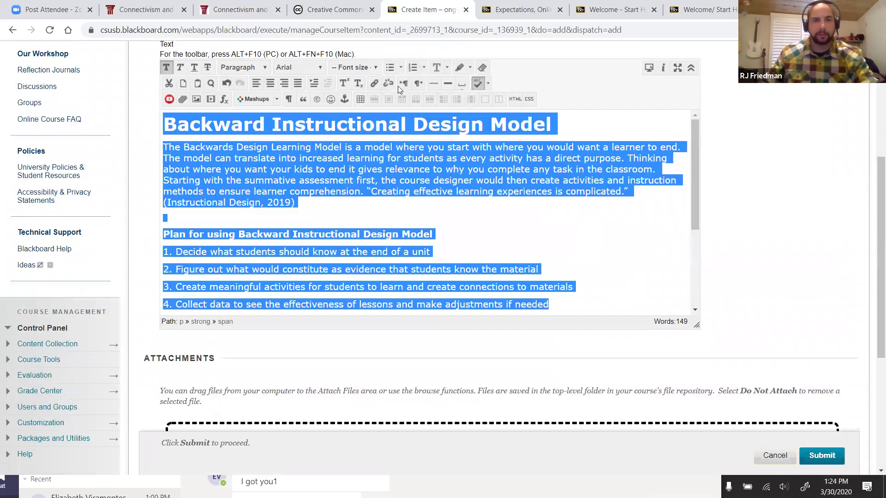
left_click(482, 67)
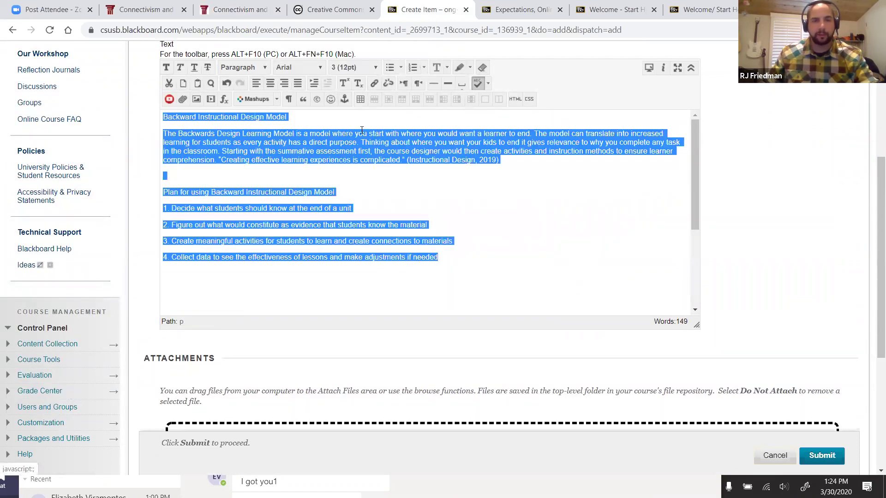
- Format the Backward Instructional Design Model title line as a Heading
left_click(327, 124)
left_click_drag(296, 118, 161, 119)
left_click(247, 69)
left_click(237, 100)
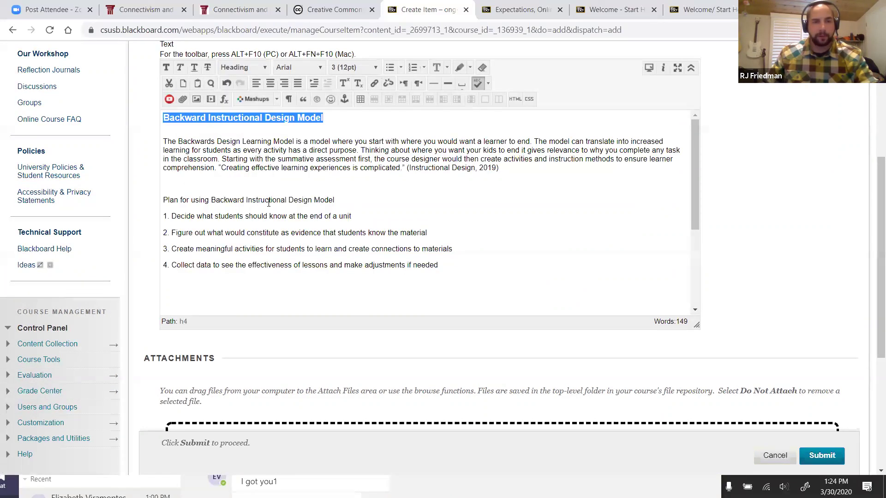
- Format the Plan for using Backward Instructional Design Model line as Sub Heading 1 and remove the blank line above it
left_click_drag(341, 200, 162, 199)
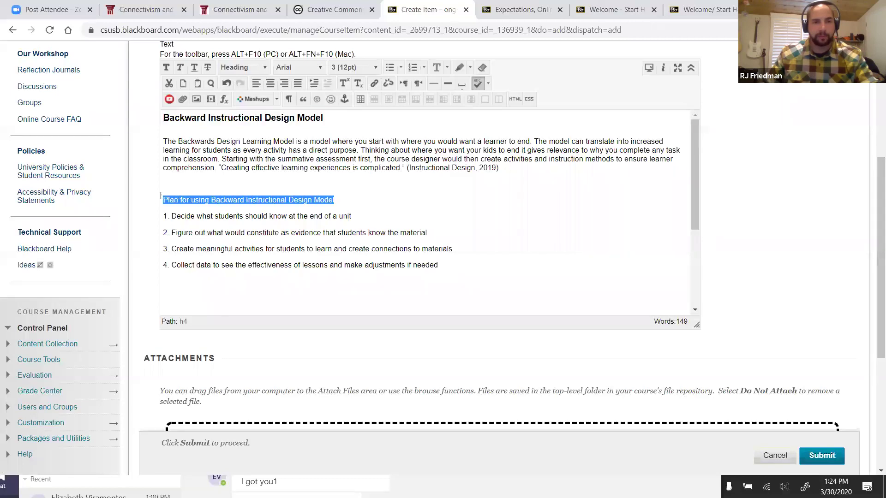
left_click(265, 67)
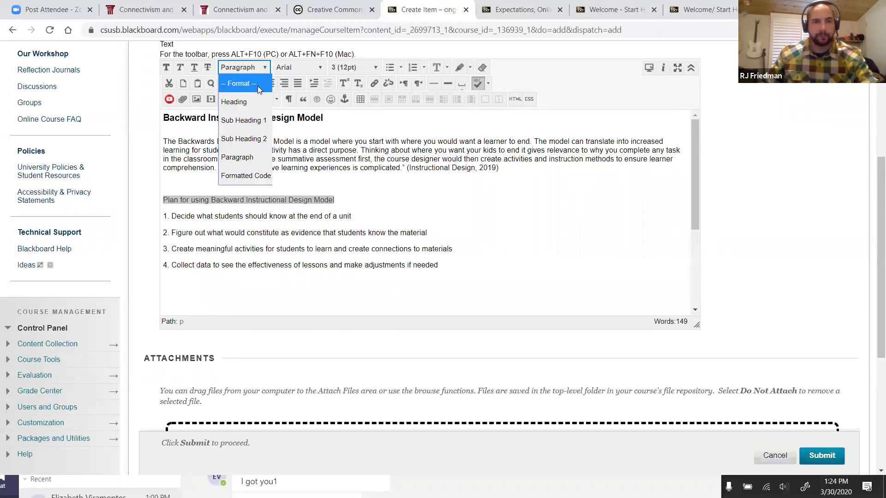
left_click(253, 118)
left_click(218, 182)
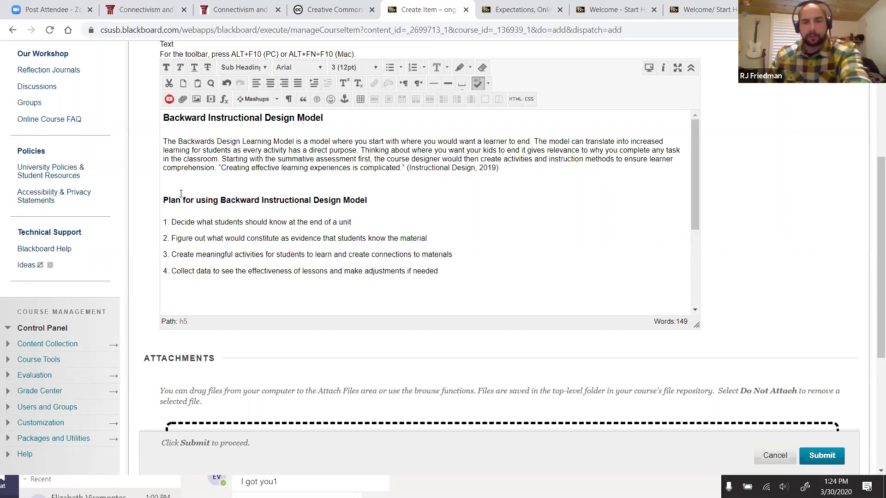
key("Delete")
left_click_drag(336, 183, 173, 186)
left_click(258, 66)
left_click(248, 121)
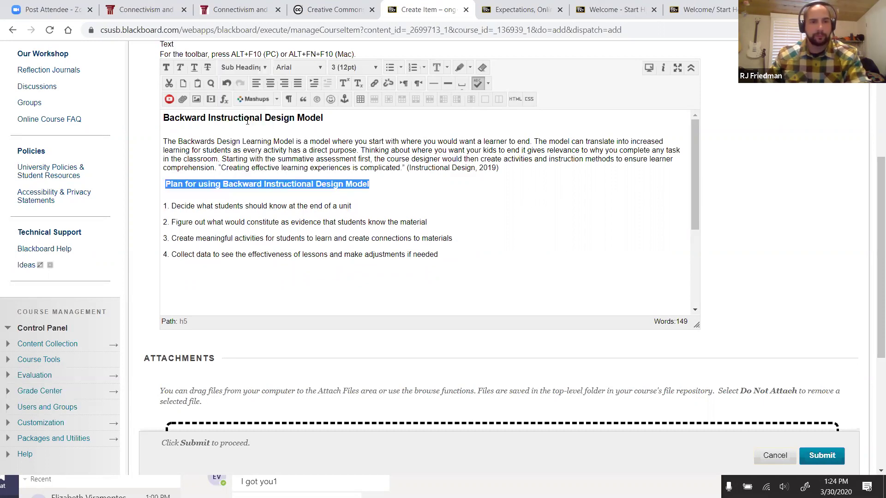
- Change the item's whole text, from the heading through the numbered list, to Times New Roman
left_click(265, 274)
left_click_drag(457, 269, 299, 82)
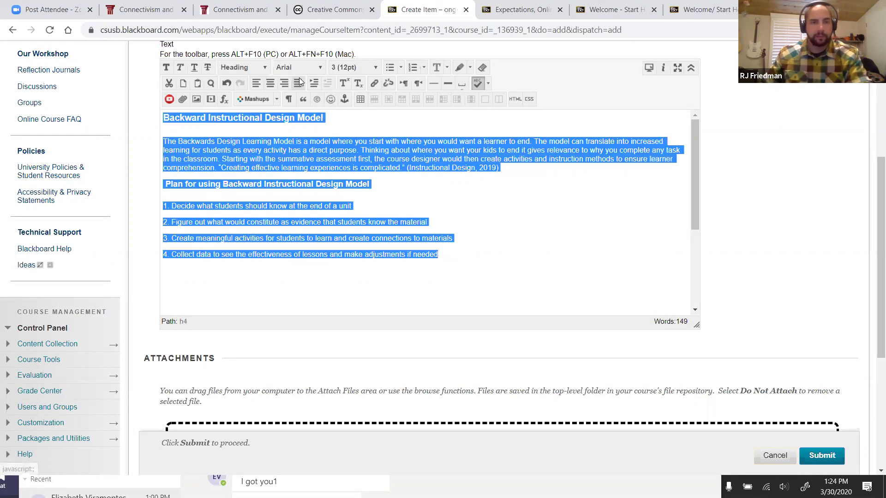
left_click(321, 67)
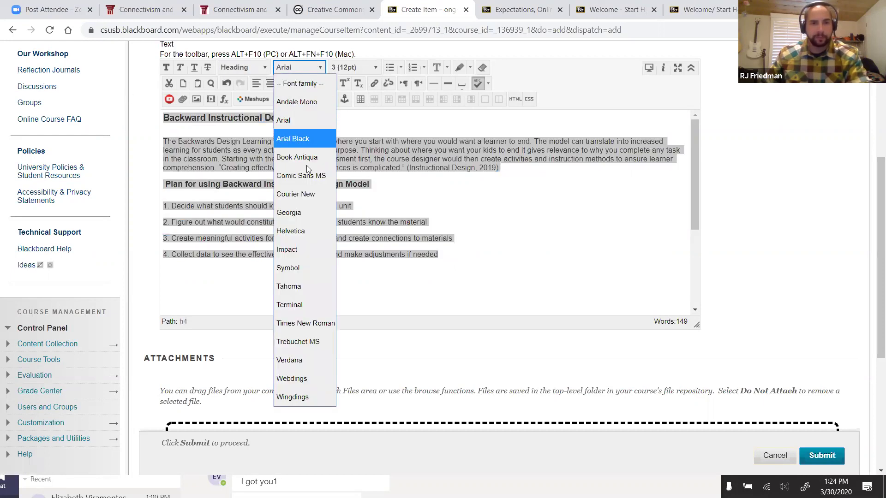
left_click(302, 323)
left_click(411, 276)
- Set the numbered list and the body paragraph to font size 4 (14pt), then submit the Backwards Design item
left_click_drag(416, 260, 162, 206)
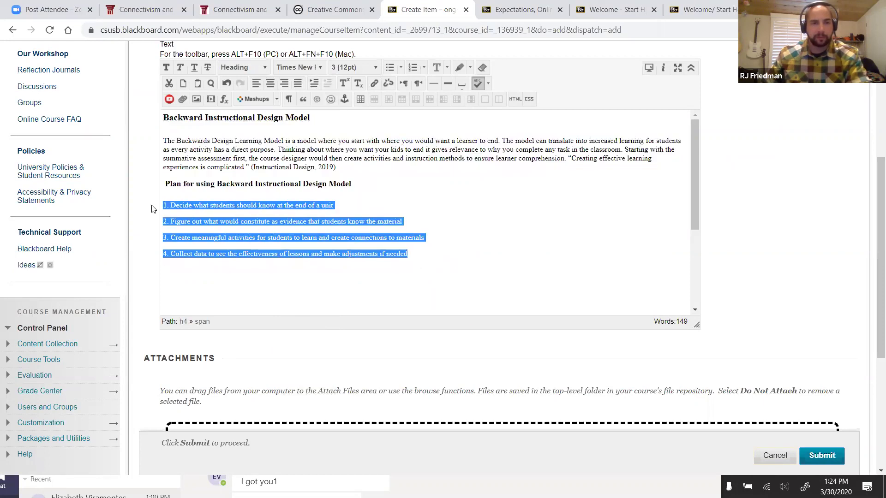
left_click(373, 68)
left_click(348, 157)
left_click_drag(344, 168, 163, 141)
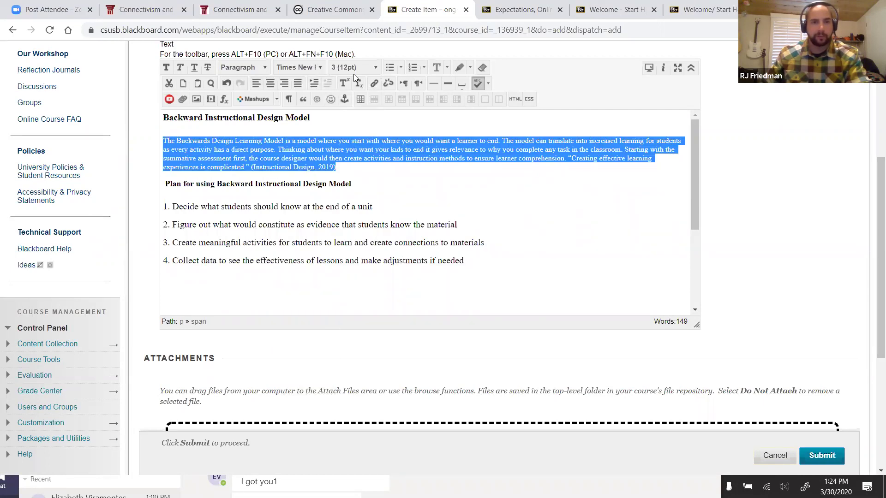
left_click(375, 68)
left_click(348, 157)
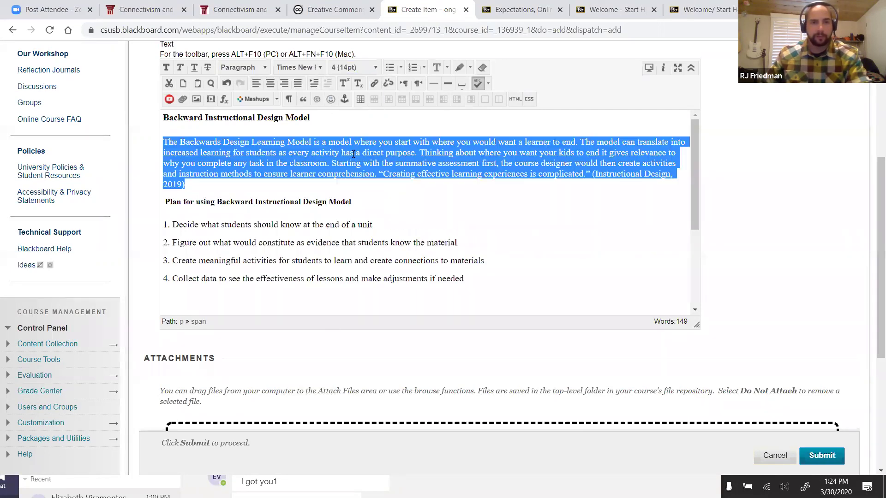
left_click(509, 223)
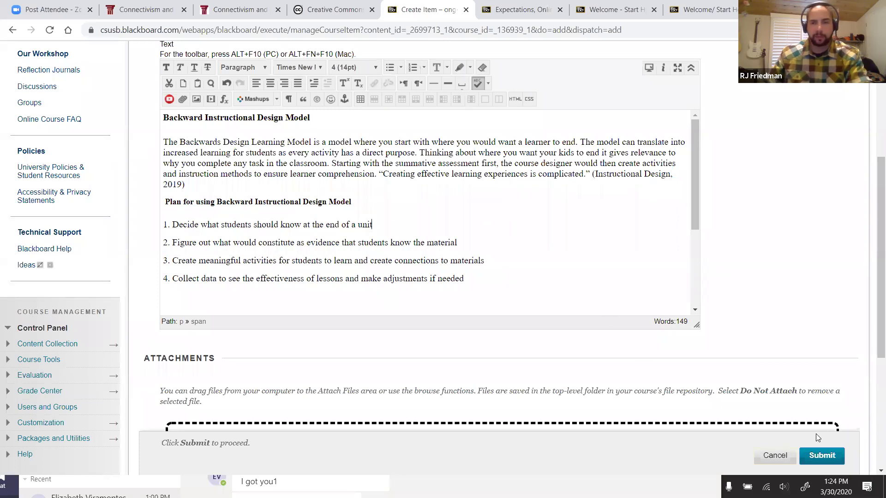
left_click(833, 463)
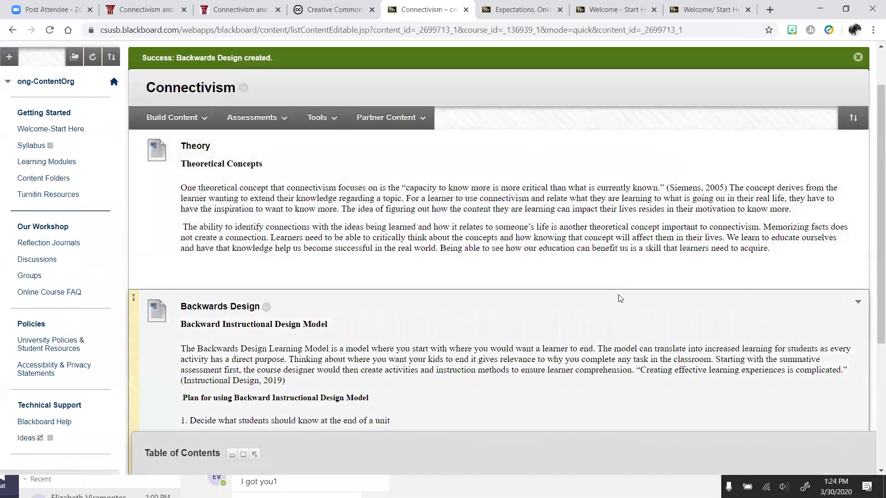
- Look over the submitted Backwards Design item and start another new item in the Connectivism module
scroll(405, 282, "down", 3)
scroll(347, 274, "down", 1)
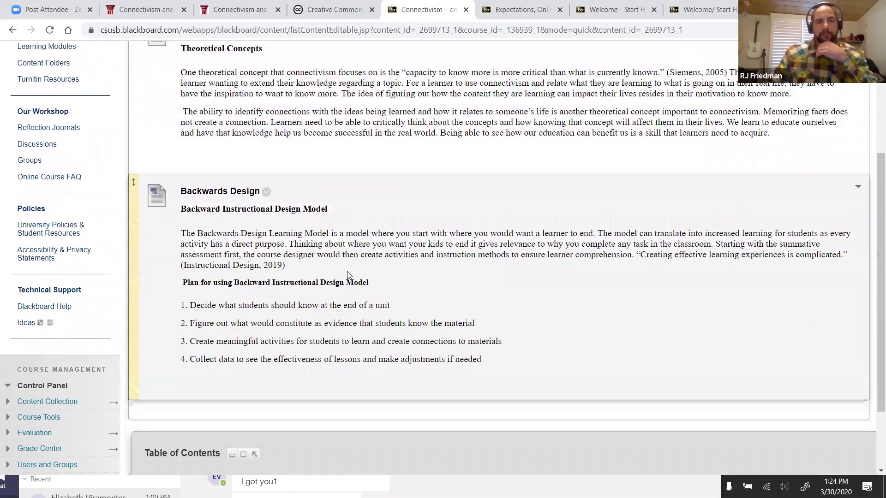
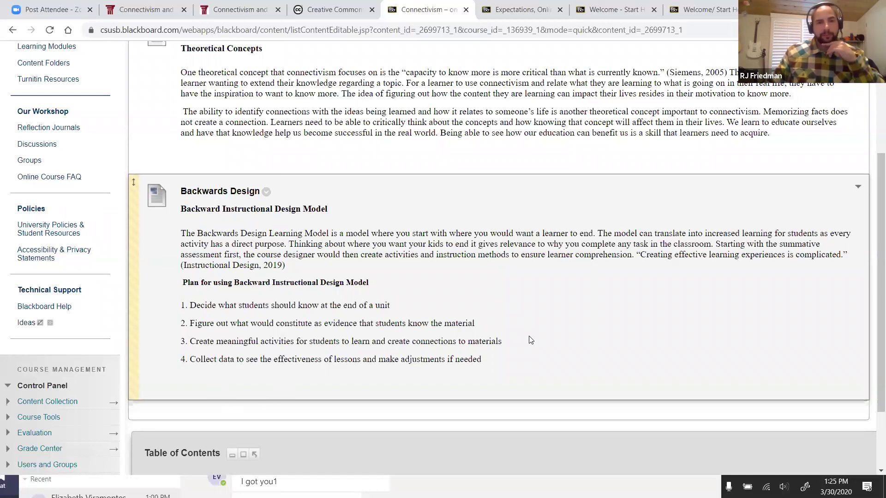
scroll(531, 340, "down", 1)
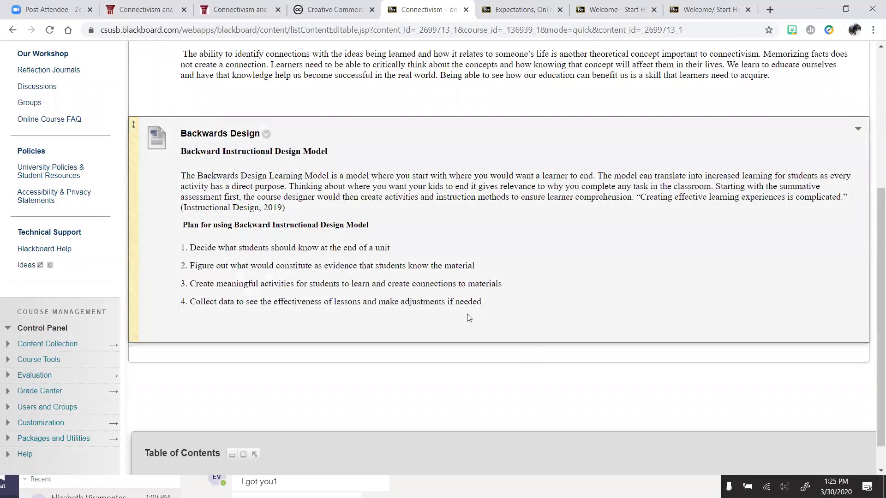
scroll(467, 317, "up", 1)
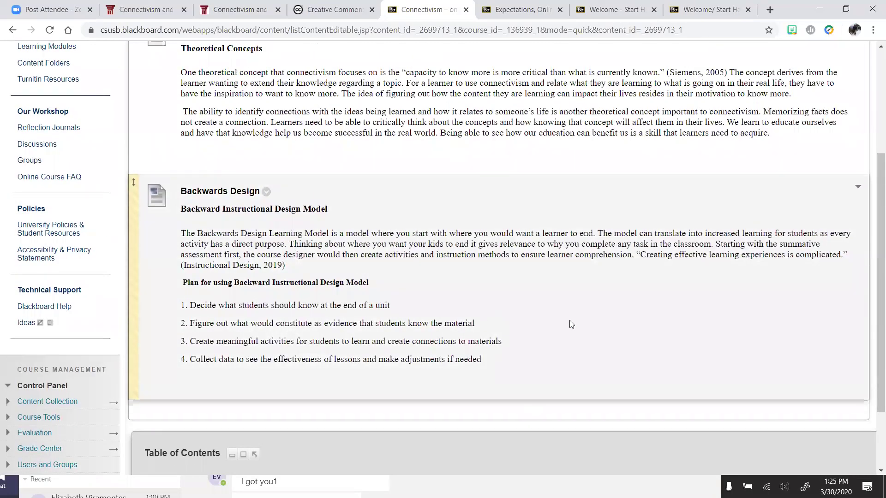
scroll(571, 324, "up", 3)
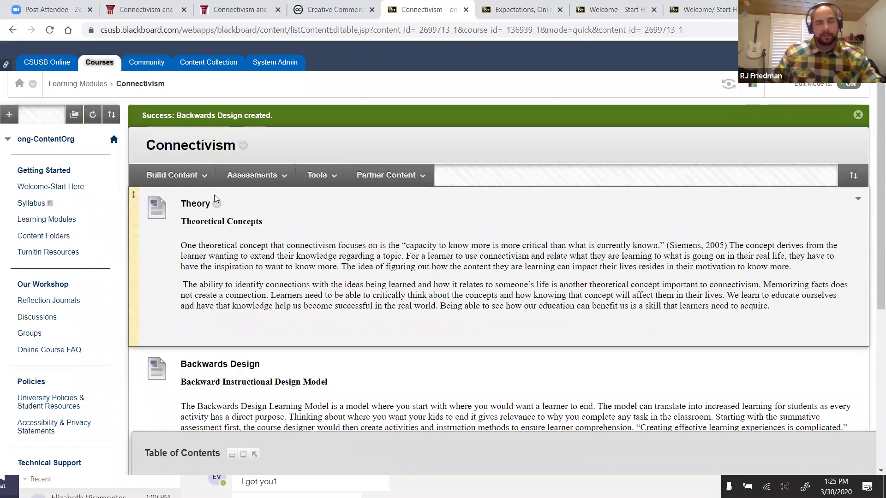
left_click(207, 178)
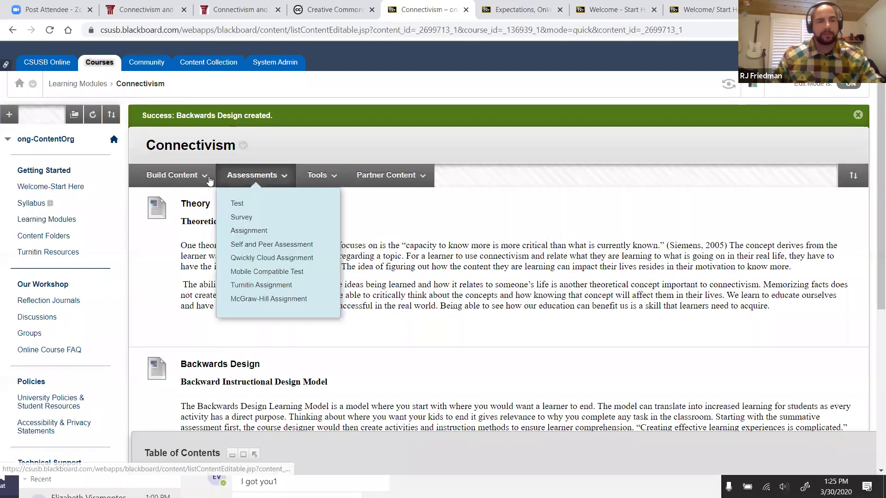
mouse_move(206, 181)
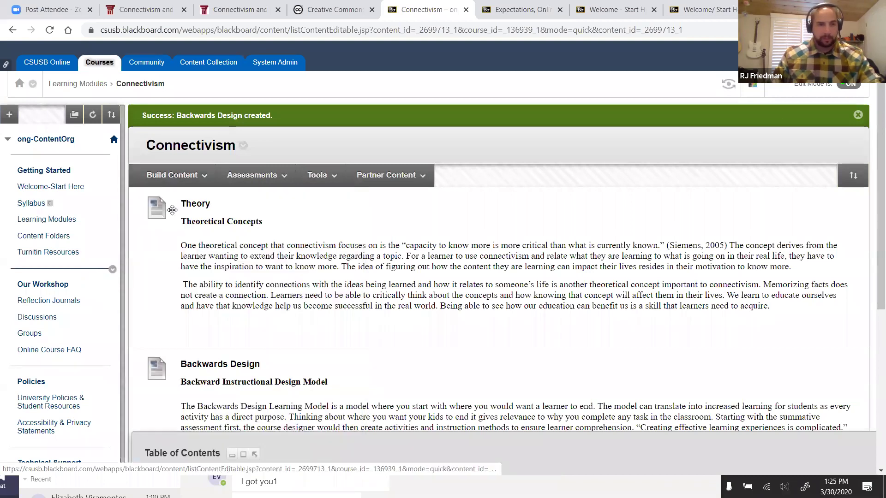
left_click(148, 226)
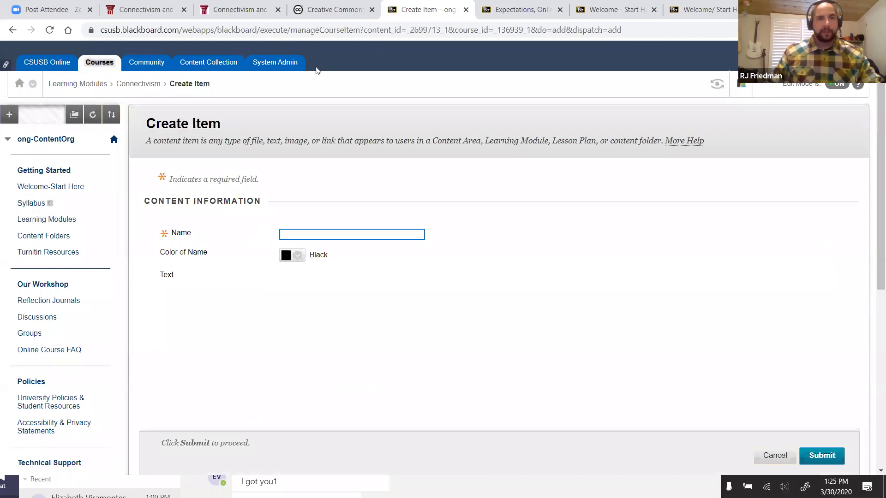
- Switch to the MERLOT page and copy the Application to the 21st Century section with its heading and both paragraphs
left_click(233, 13)
scroll(341, 207, "down", 3)
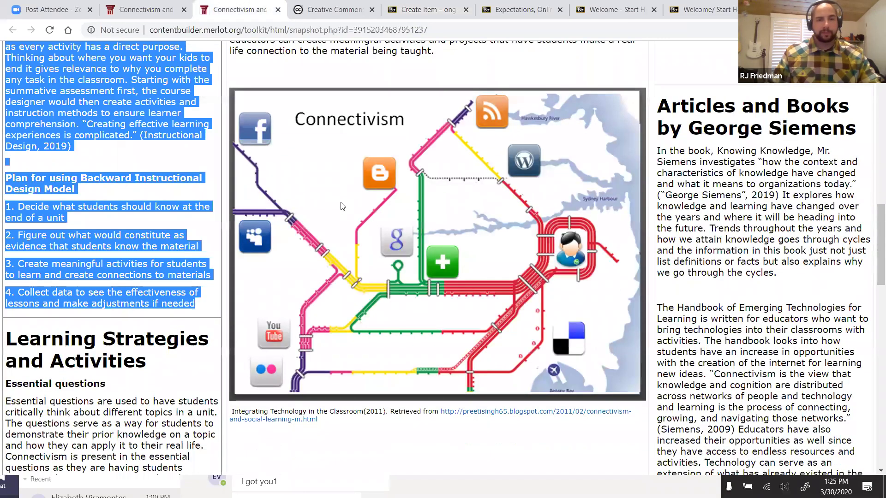
scroll(347, 206, "up", 6)
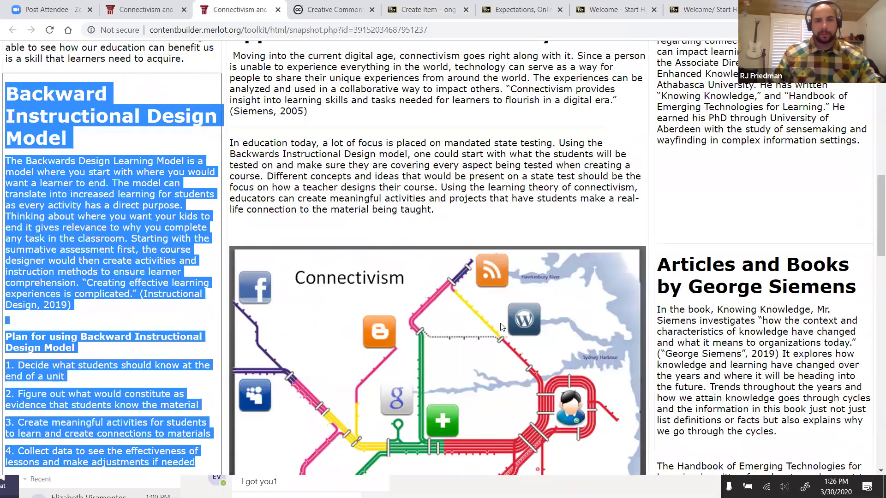
scroll(502, 326, "up", 1)
left_click_drag(444, 265, 234, 80)
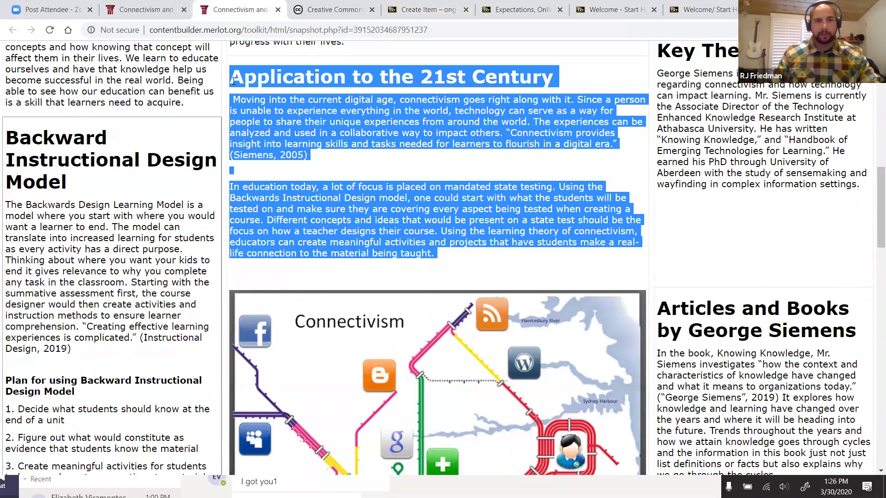
right_click(315, 119)
left_click(350, 130)
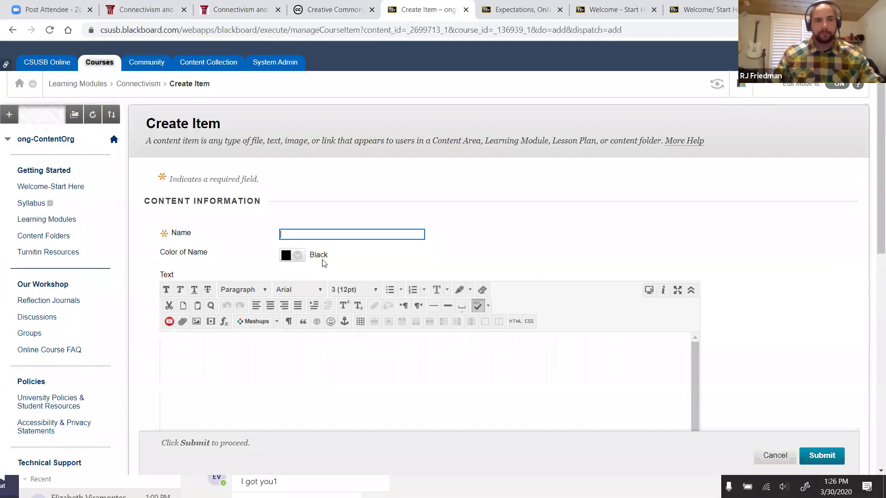
- Return to the new item form and paste the copied Application to the 21st Century section into its text
left_click(424, 9)
left_click(293, 367)
key("ctrl+v")
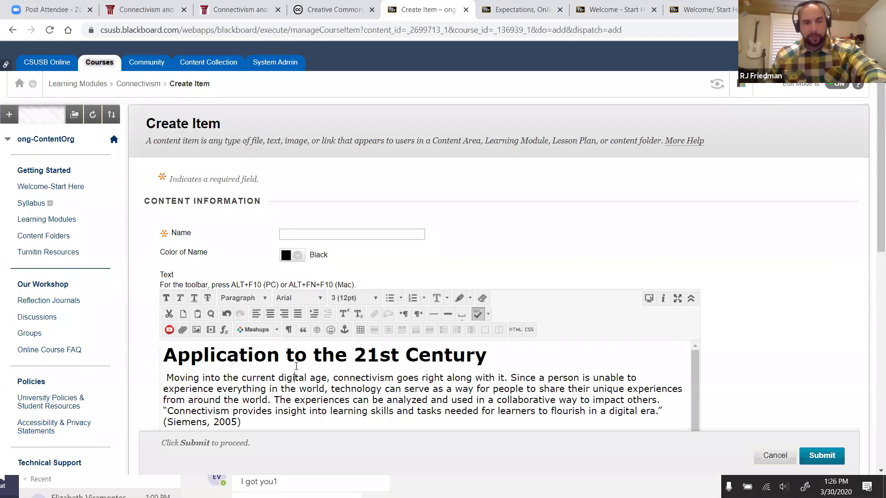
- Clear the formatting from all of the pasted Application to the 21st Century text
scroll(751, 340, "down", 2)
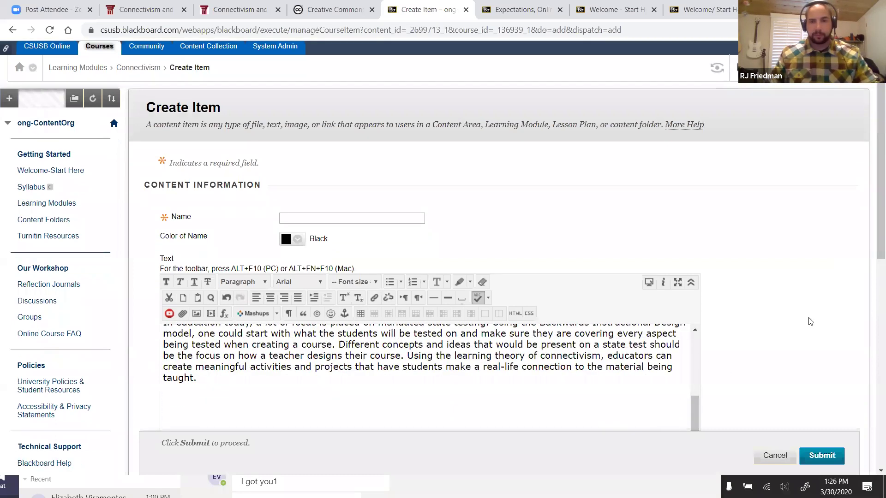
scroll(494, 332, "up", 2)
key("ctrl+a")
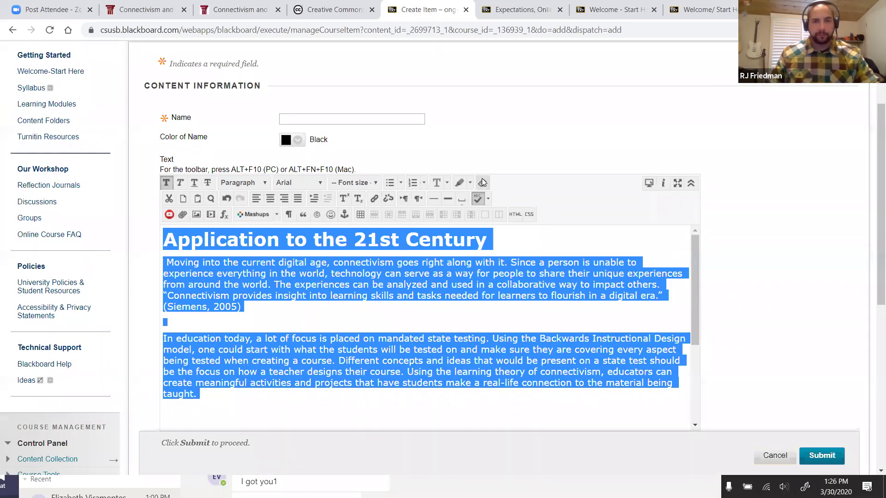
left_click(482, 182)
- Apply the Heading format to the Application to the 21st Century title and remove the blank line between the two paragraphs
left_click(266, 233)
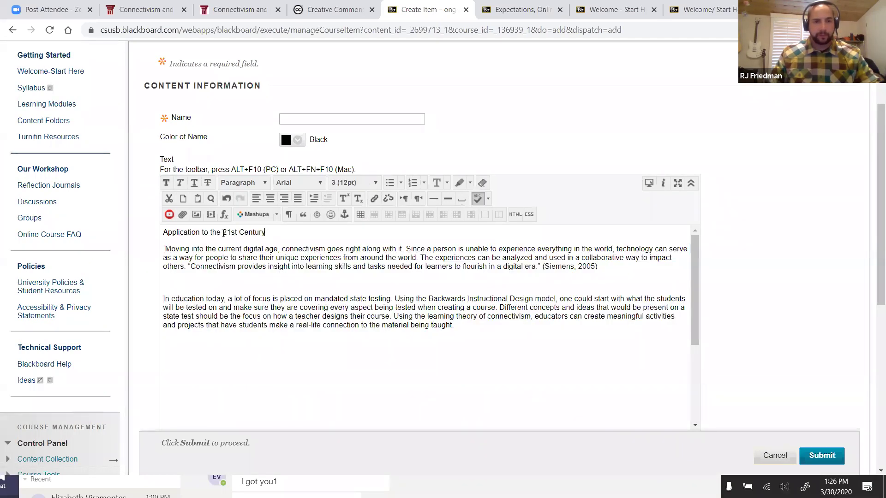
left_click_drag(127, 241, 161, 238)
left_click(265, 182)
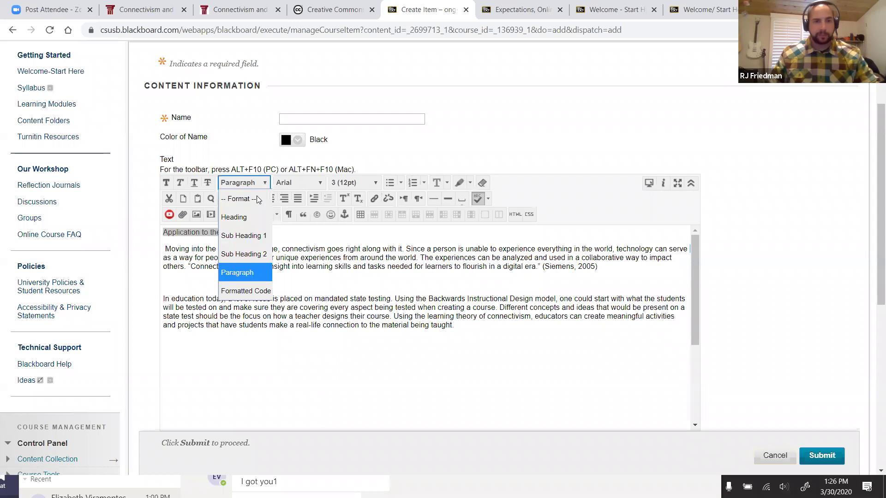
left_click(251, 218)
left_click(162, 303)
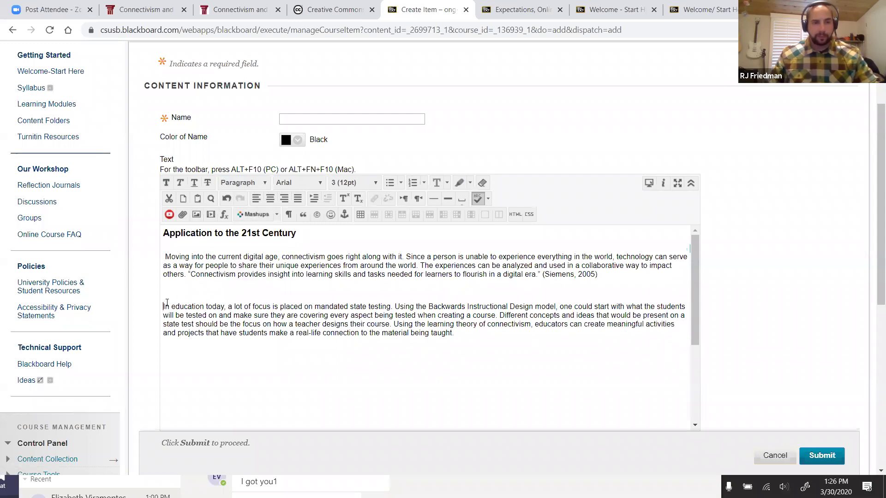
key("BackSpace")
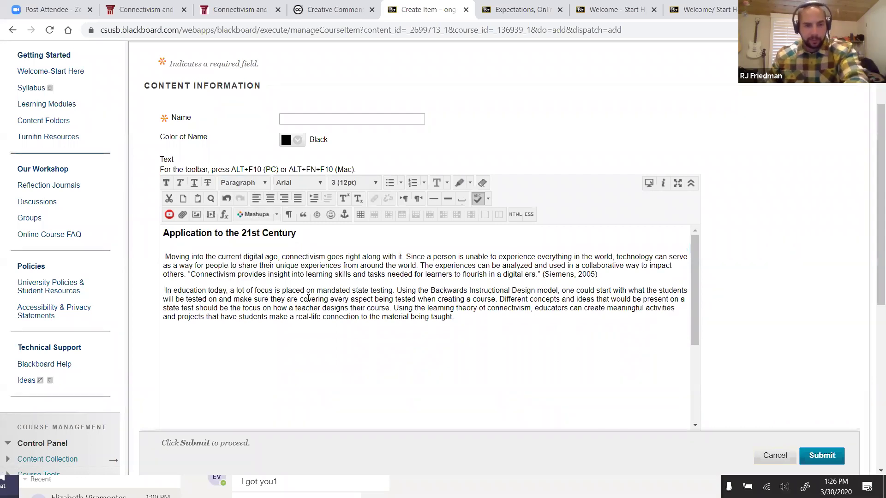
- Set both body paragraphs to font size 4 (14pt) and the Times New Roman font
left_click_drag(455, 317, 330, 214)
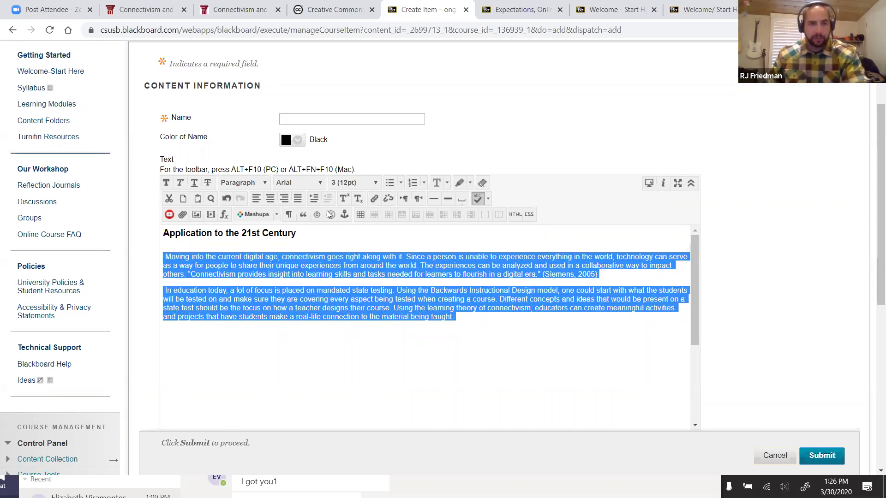
left_click(366, 183)
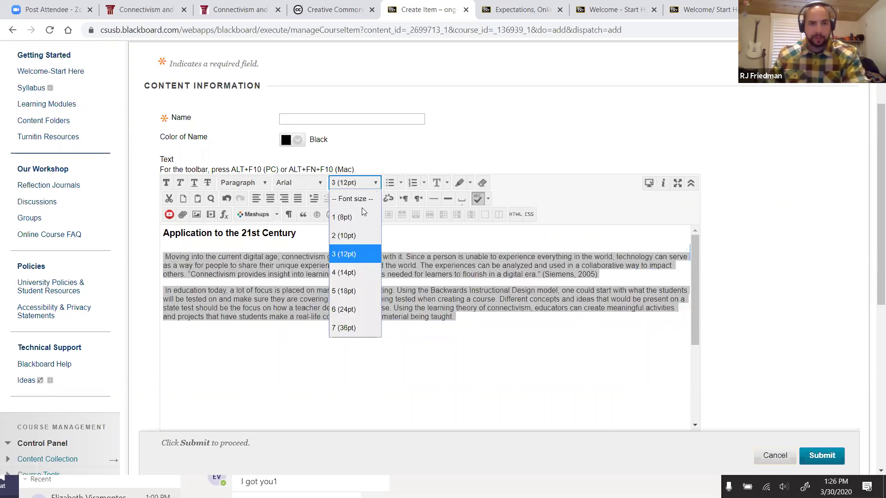
left_click(346, 272)
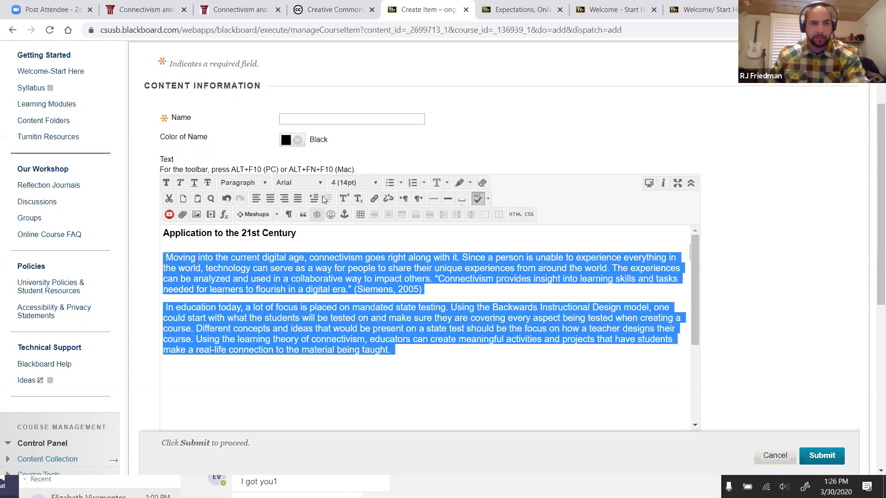
left_click(320, 184)
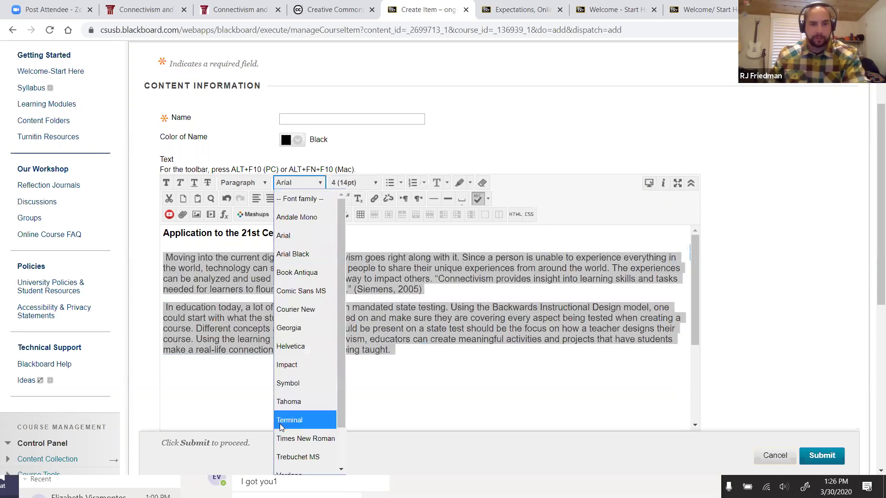
left_click(283, 439)
left_click(322, 378)
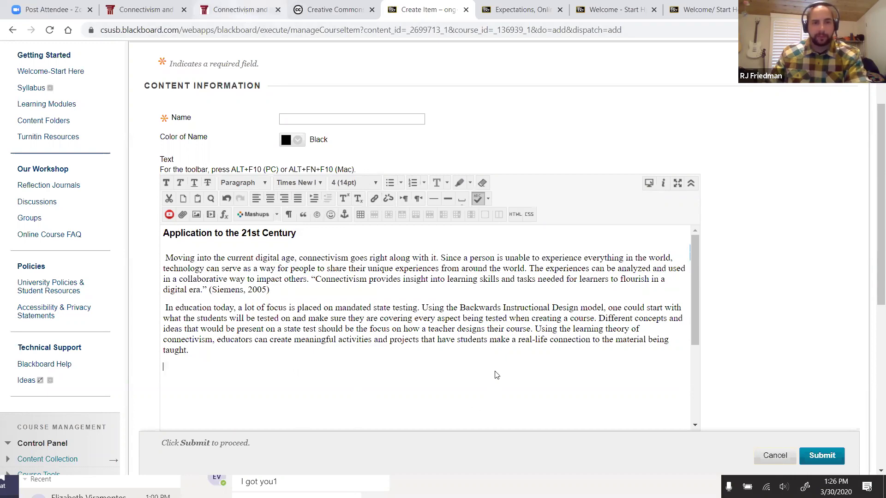
- Switch to the MERLOT page, examine the Connectivism image and its saving options, and return to the item form
key("ctrl+3")
scroll(520, 342, "down", 4)
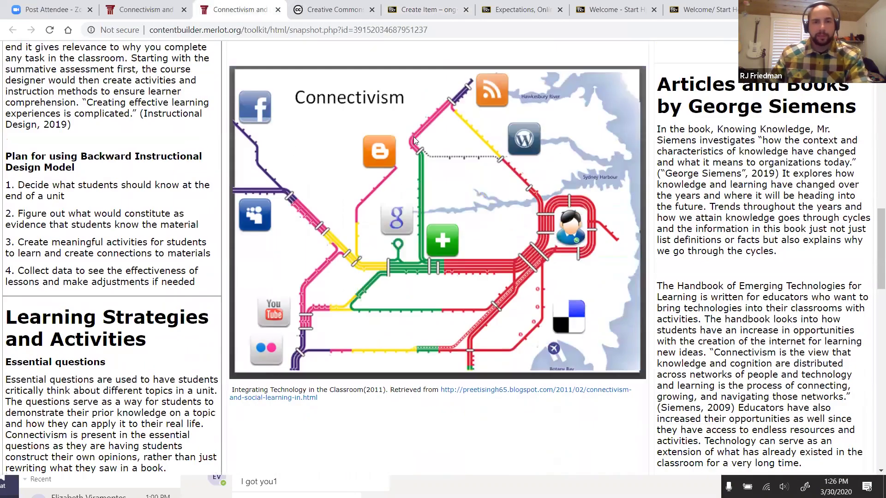
scroll(414, 137, "down", 1)
right_click(394, 135)
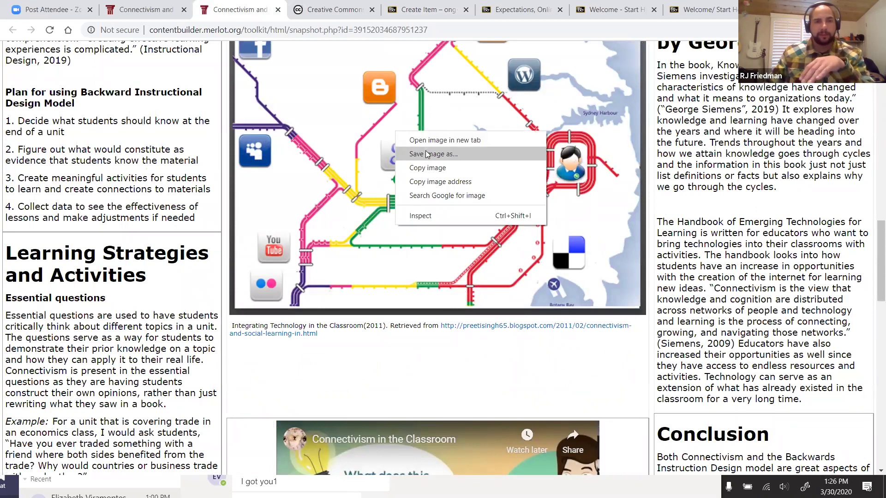
left_click(504, 290)
scroll(517, 290, "up", 4)
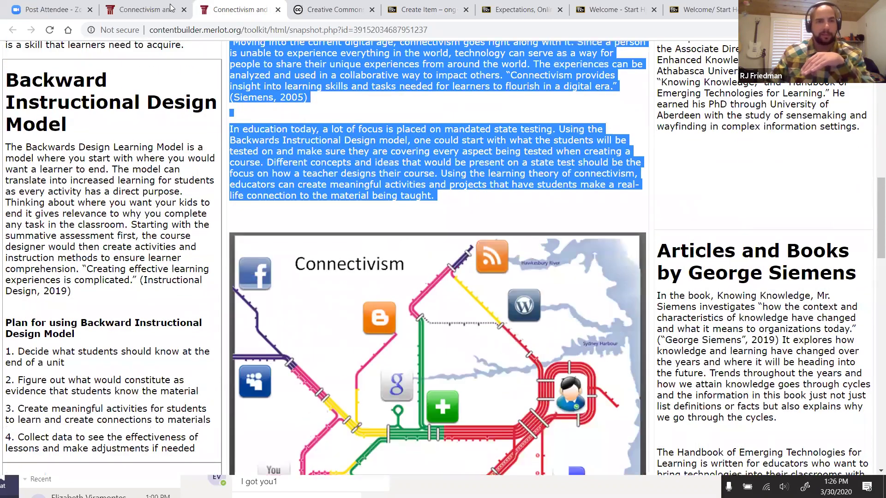
left_click(402, 11)
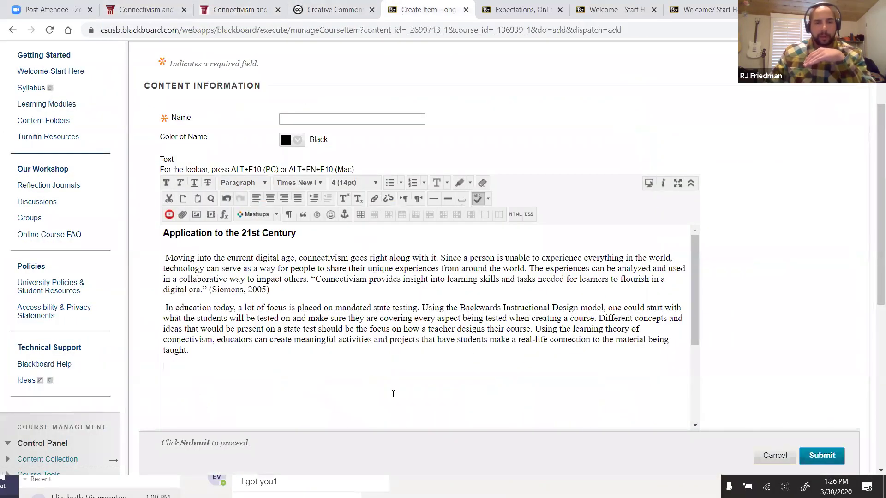
- Collapse the text editor's formatting tools to a single row and expand them again
scroll(393, 394, "down", 2)
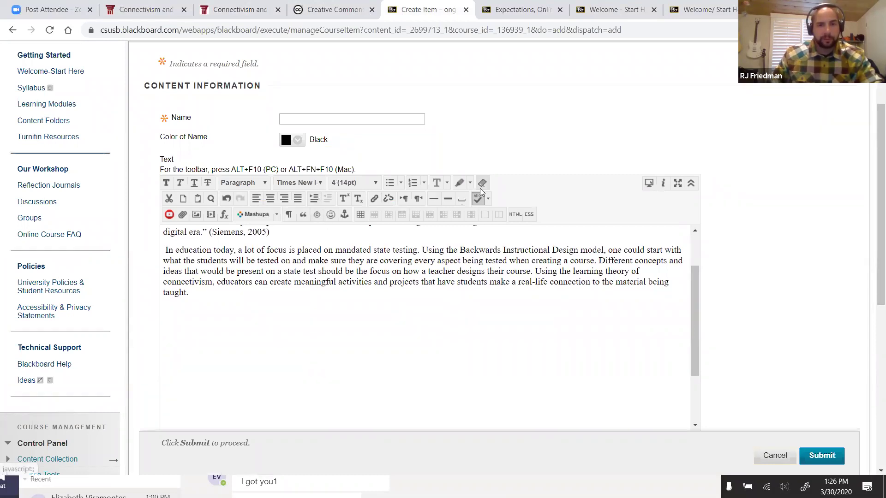
left_click(691, 183)
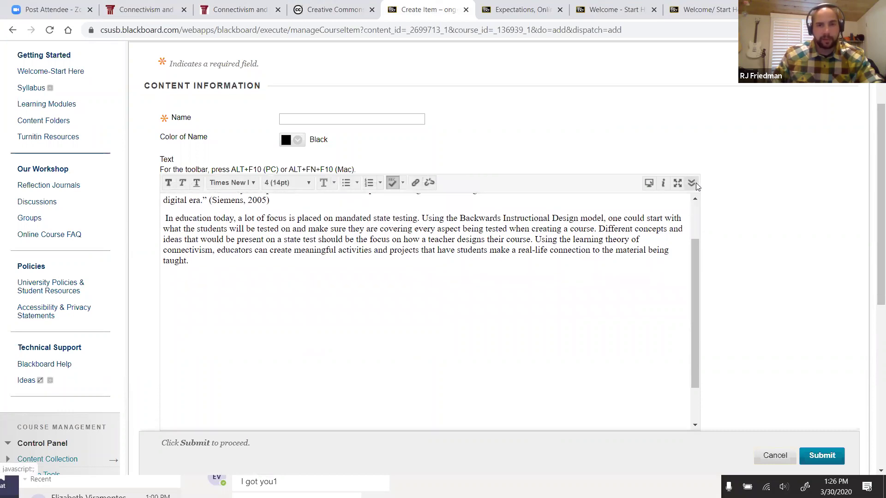
left_click(693, 182)
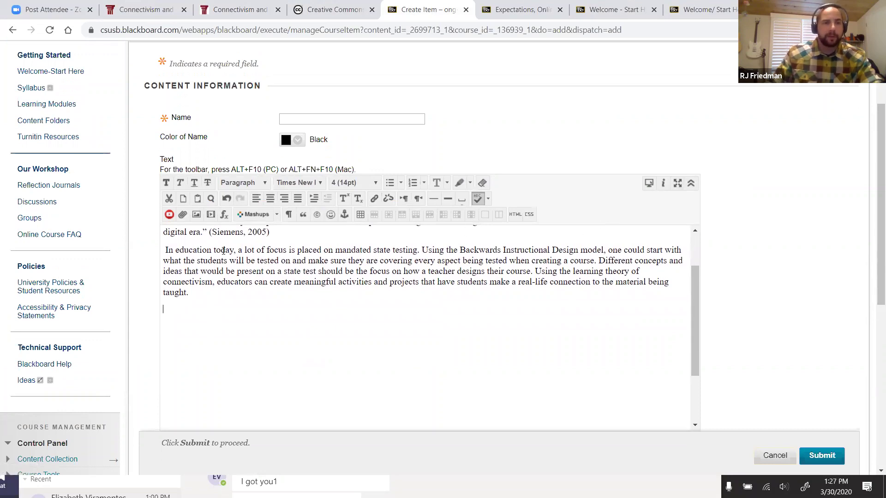
- Insert the picture connectivism (1) from the Content Workshop folder below the paragraphs, with the image description "Connectivism image"
left_click(196, 215)
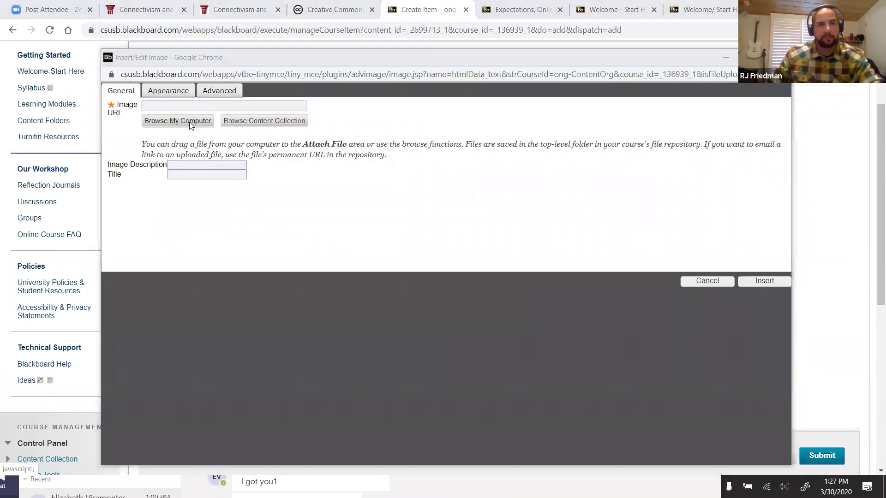
left_click(189, 122)
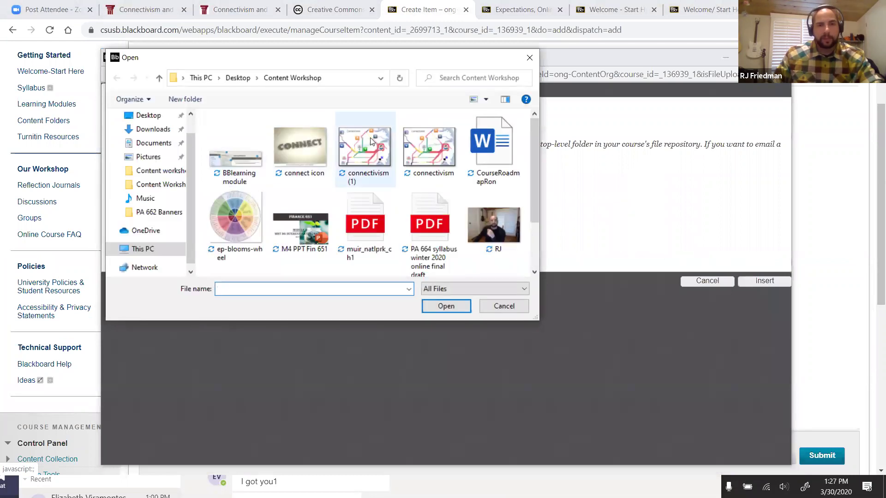
left_click(363, 142)
left_click(444, 307)
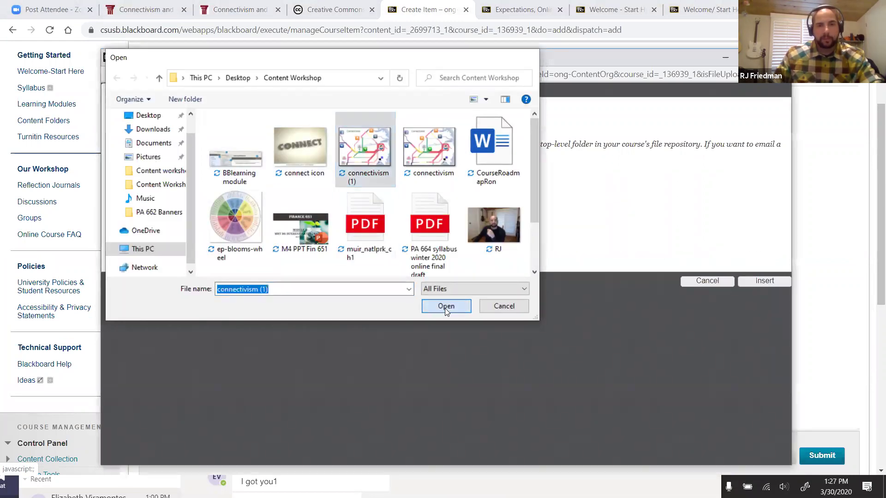
left_click(228, 165)
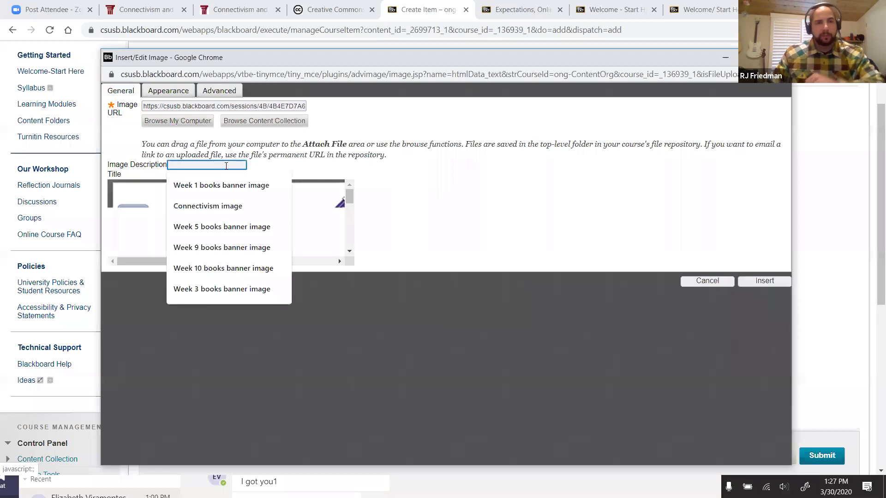
type("Connectivism image")
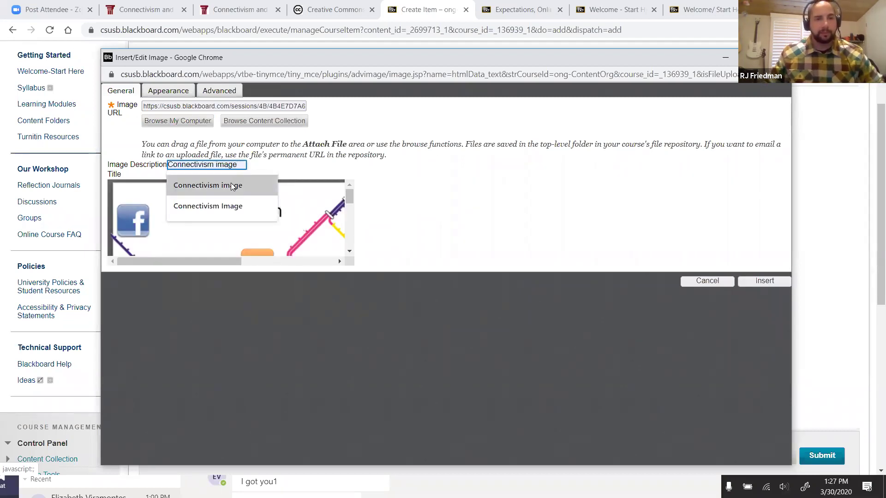
left_click(232, 185)
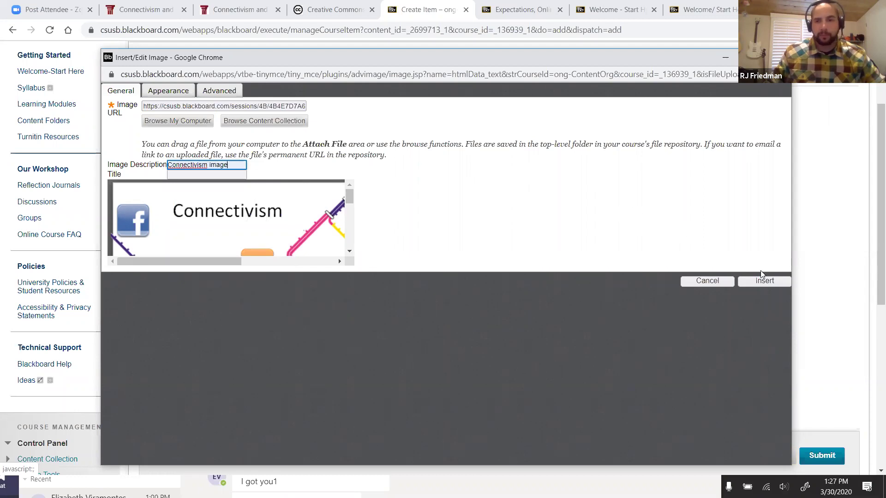
left_click(764, 281)
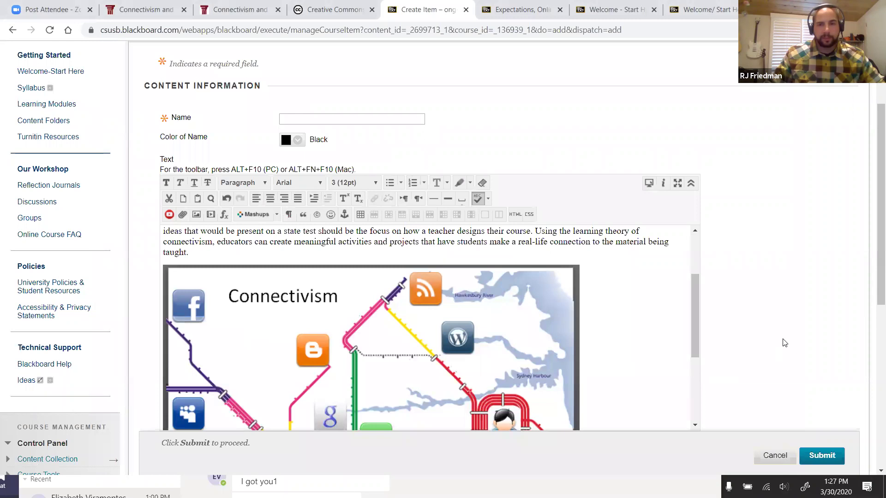
- Center the inserted Connectivism image in the item text and check it down to its lower edge
scroll(782, 340, "down", 2)
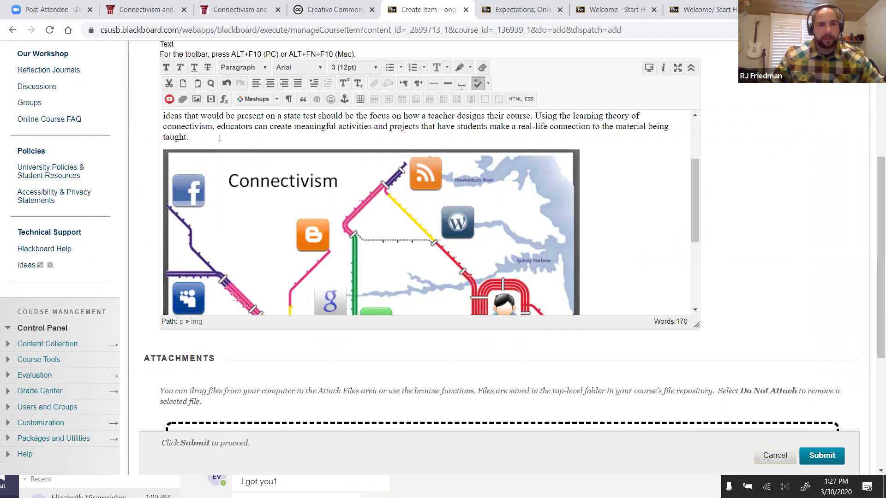
left_click(270, 85)
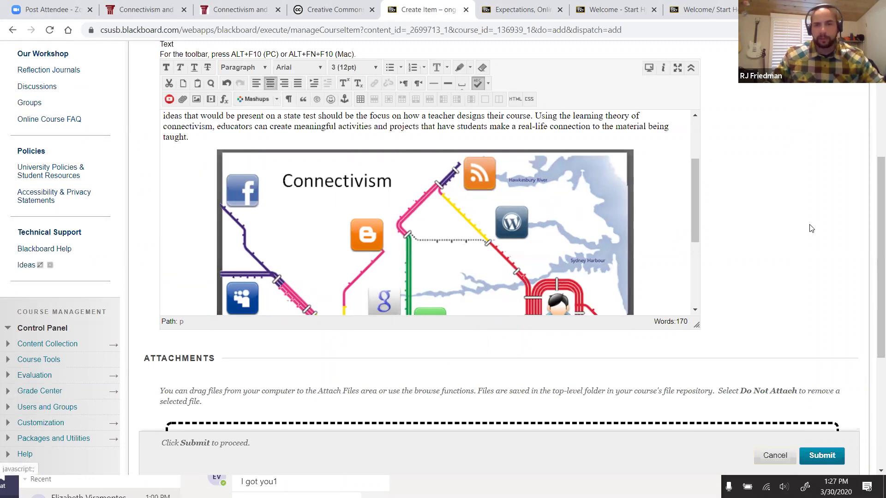
scroll(784, 228, "down", 3)
scroll(651, 171, "down", 5)
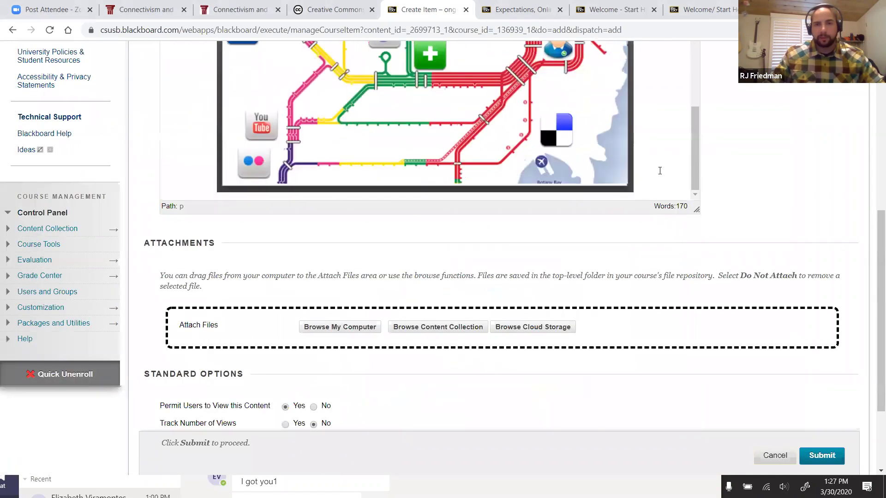
left_click_drag(696, 92, 695, 167)
scroll(704, 206, "up", 1)
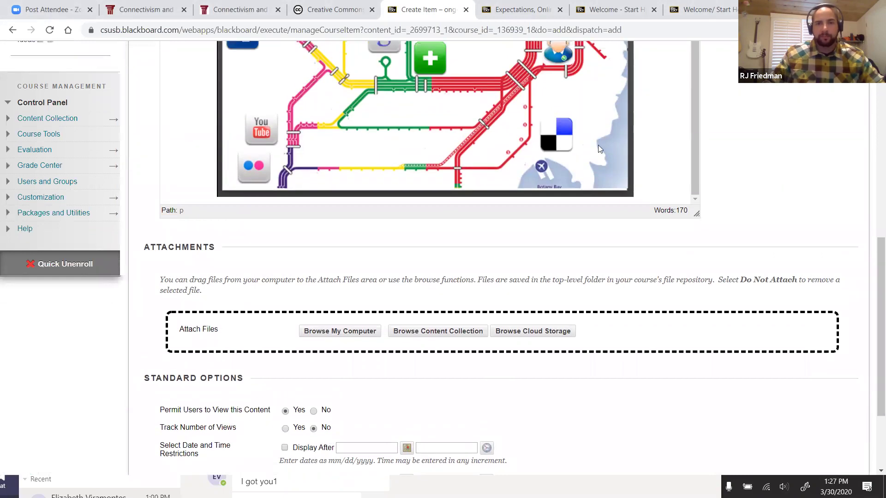
scroll(598, 145, "up", 2)
- Switch to the MERLOT page and copy the "Integrating Technology in the Classroom(2011)" citation with its link below the Connectivism image
left_click(261, 10)
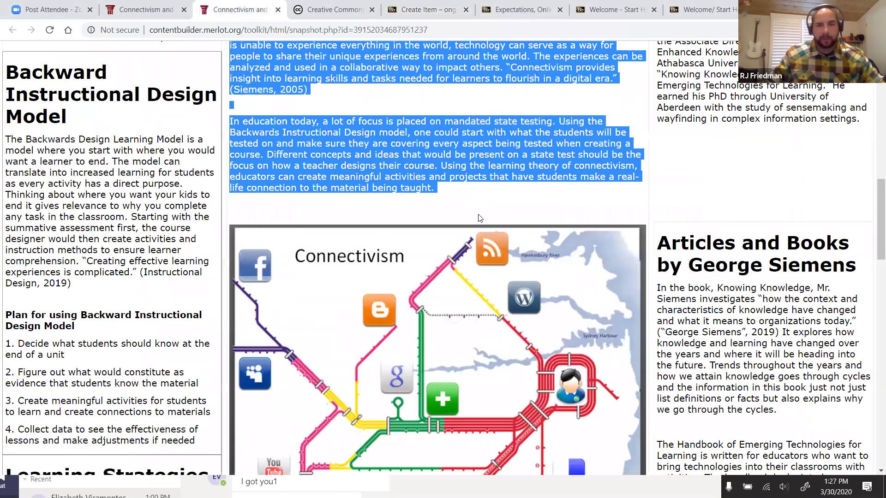
scroll(327, 296, "down", 5)
triple_click(246, 275)
left_click(312, 299)
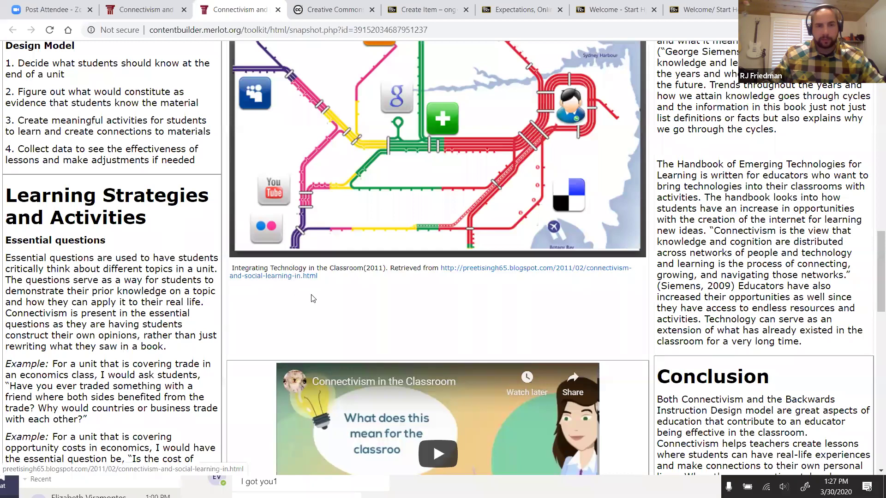
left_click_drag(318, 276, 233, 266)
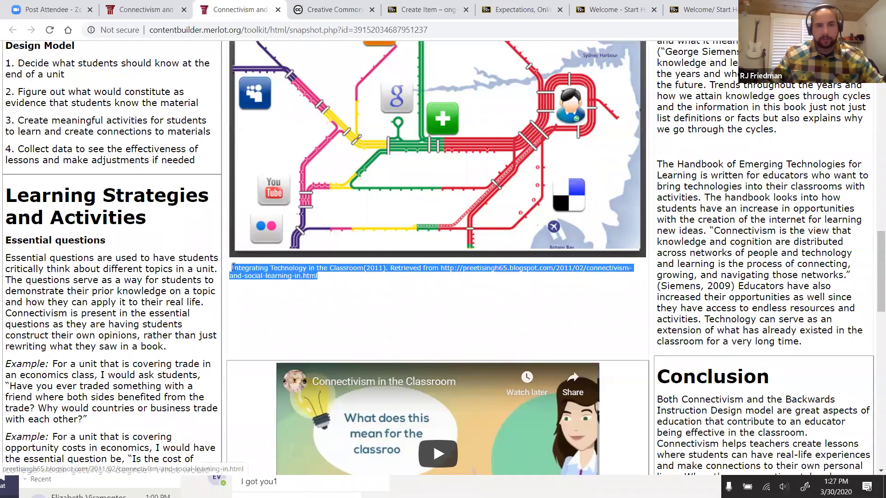
right_click(245, 272)
left_click(279, 282)
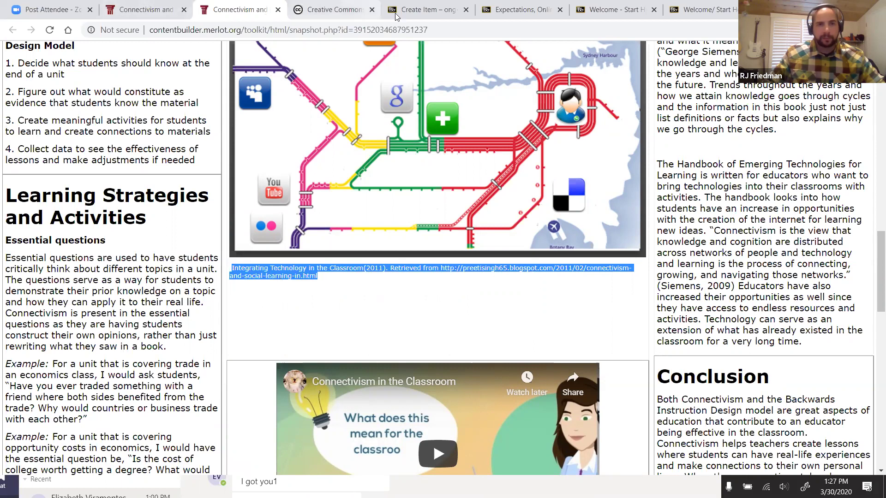
- Return to the item form, paste the copied citation on a new line below the image, and try to submit the item
left_click(426, 9)
scroll(697, 183, "down", 1)
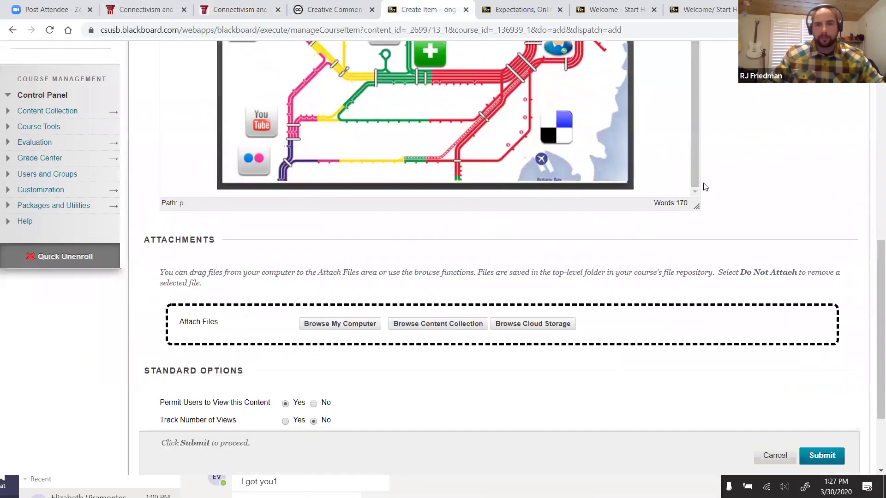
scroll(714, 294, "up", 2)
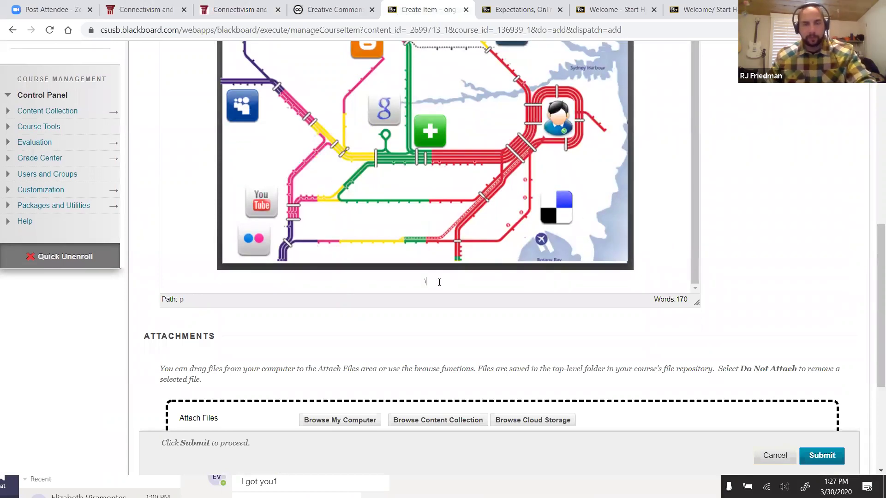
key("ctrl+v")
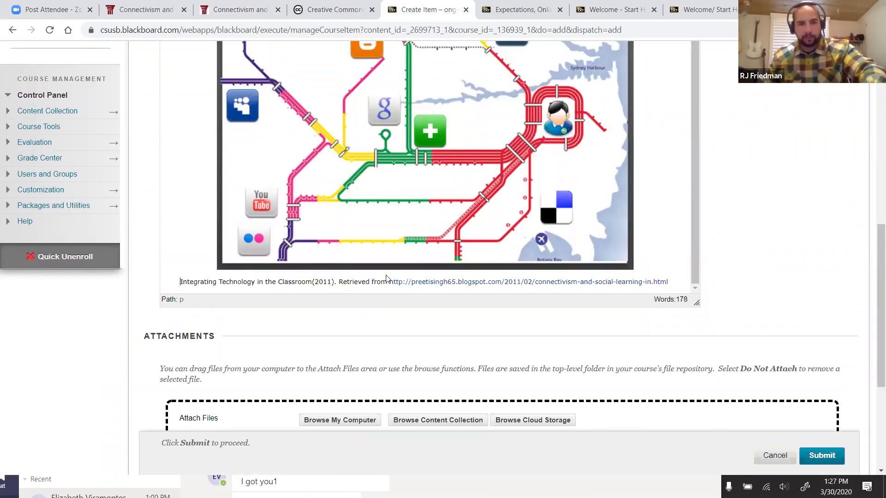
left_click(835, 456)
left_click(544, 95)
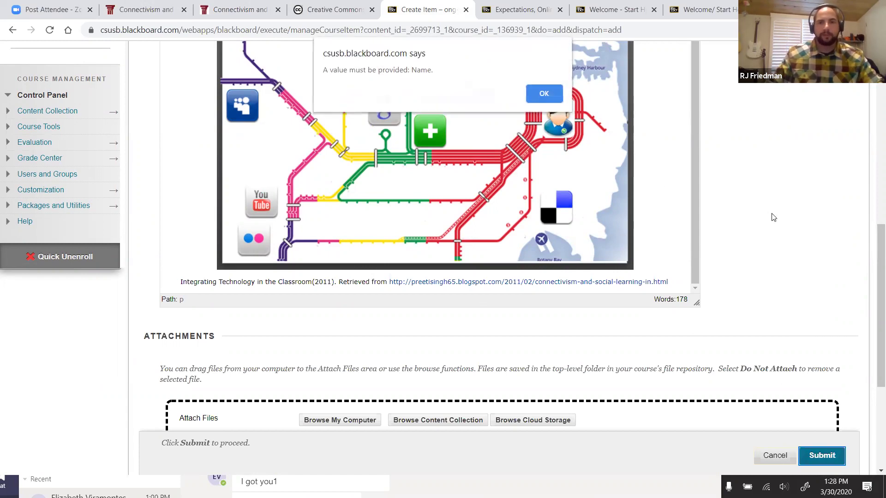
- Name the item "21st Century" and submit it to the Connectivism module
left_click(365, 236)
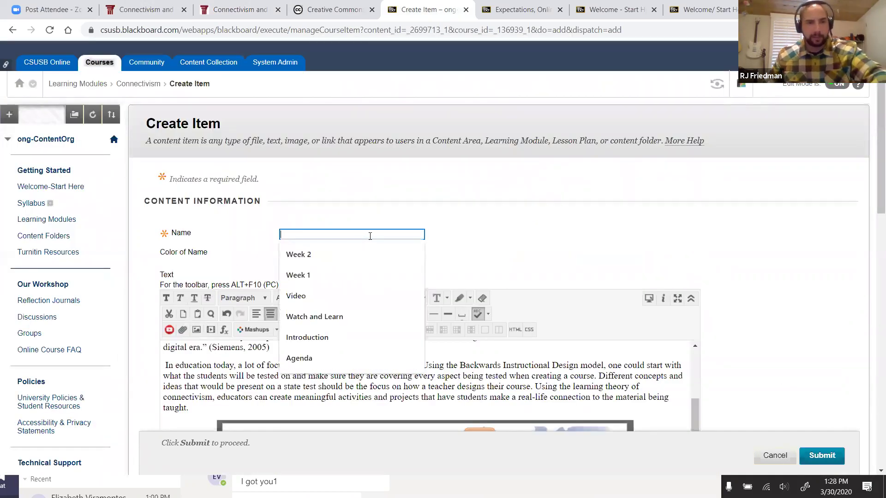
type("21st Century")
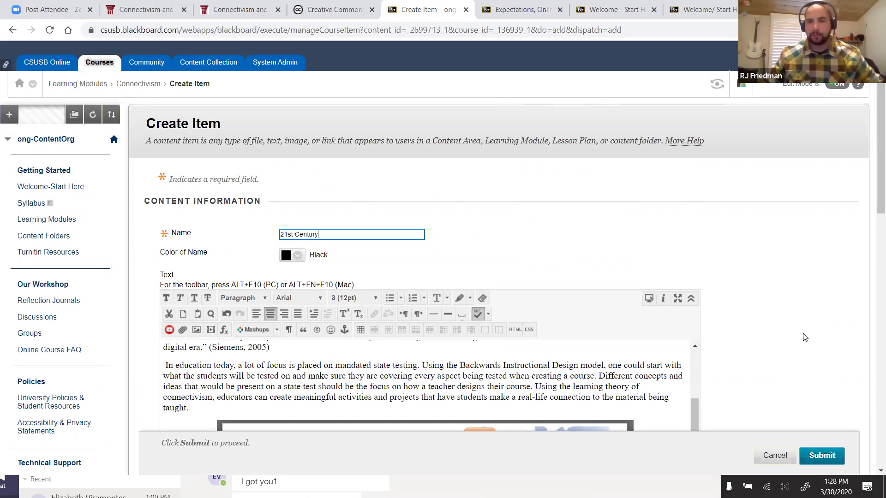
left_click(824, 461)
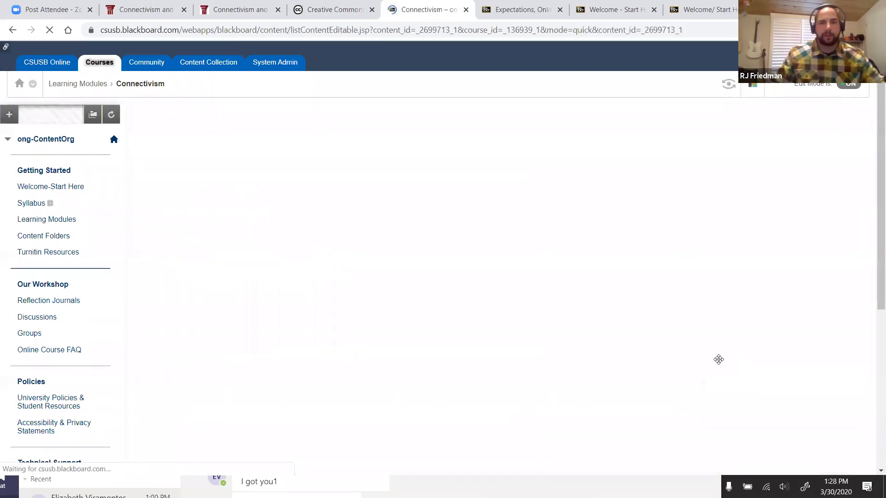
- Review the module's items down to the image and citation, and start creating another item in the Connectivism module
scroll(469, 196, "down", 3)
scroll(469, 196, "down", 8)
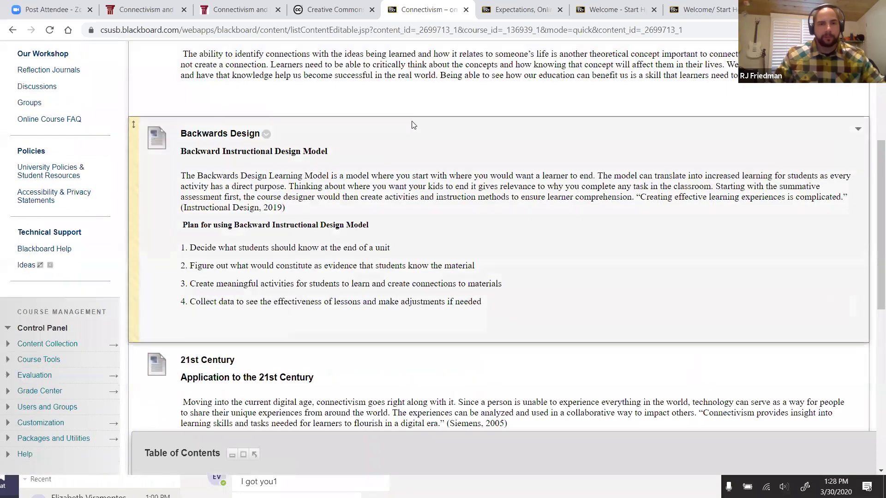
scroll(509, 303, "down", 3)
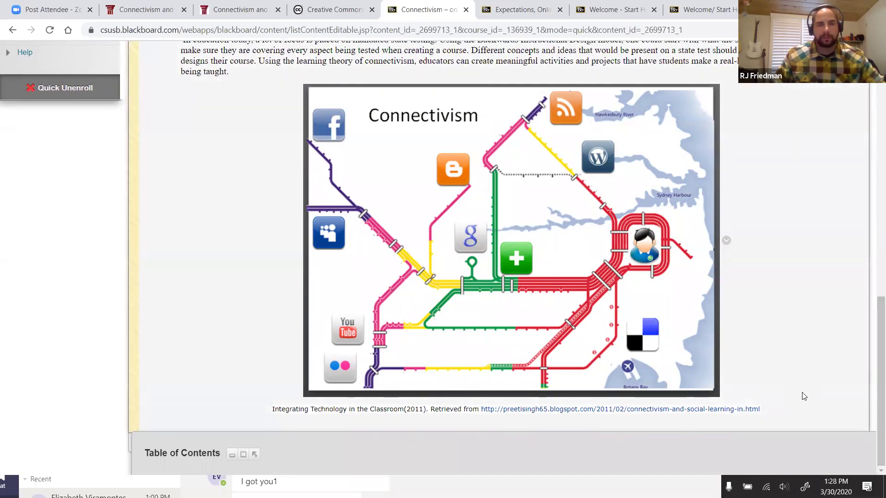
scroll(810, 400, "up", 3)
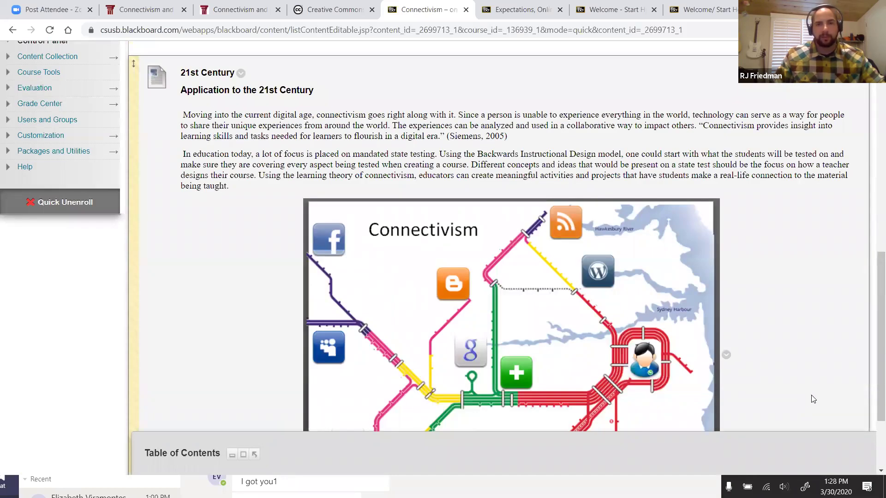
scroll(813, 396, "up", 7)
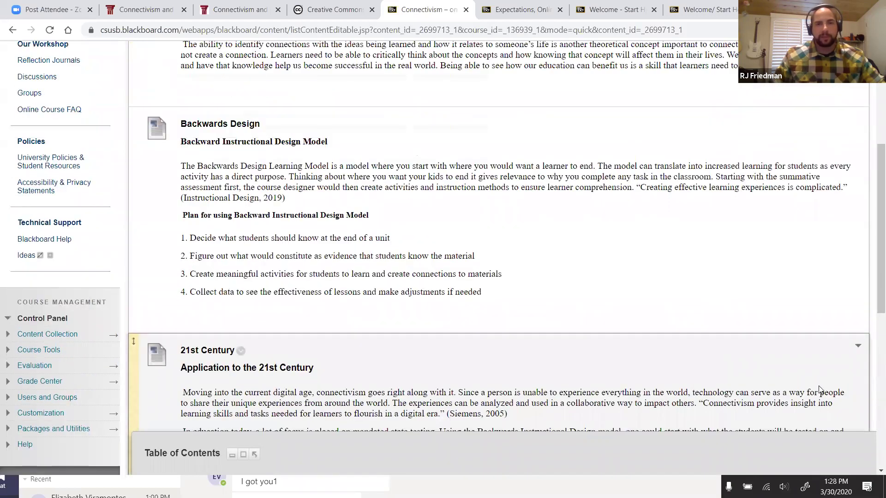
scroll(820, 391, "up", 4)
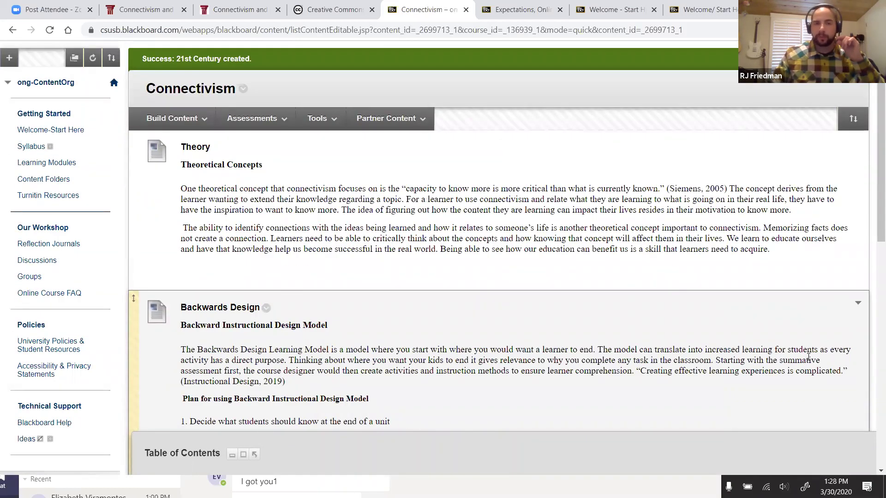
scroll(323, 230, "up", 2)
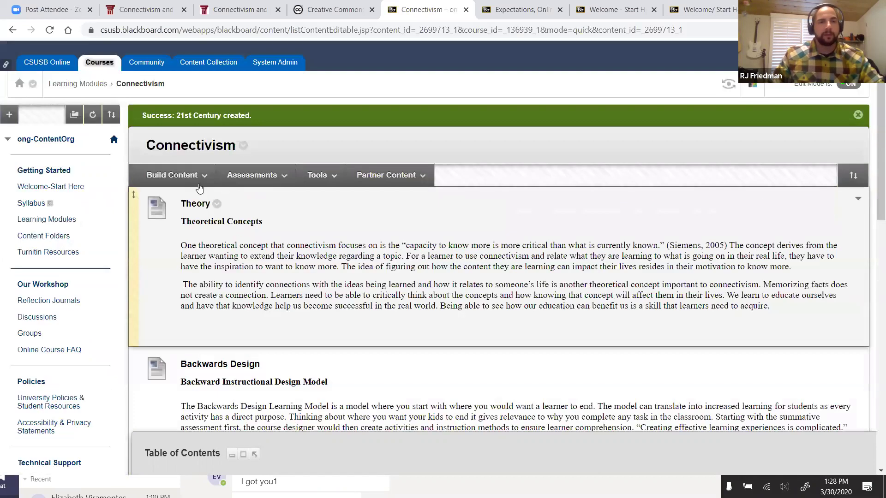
left_click(198, 178)
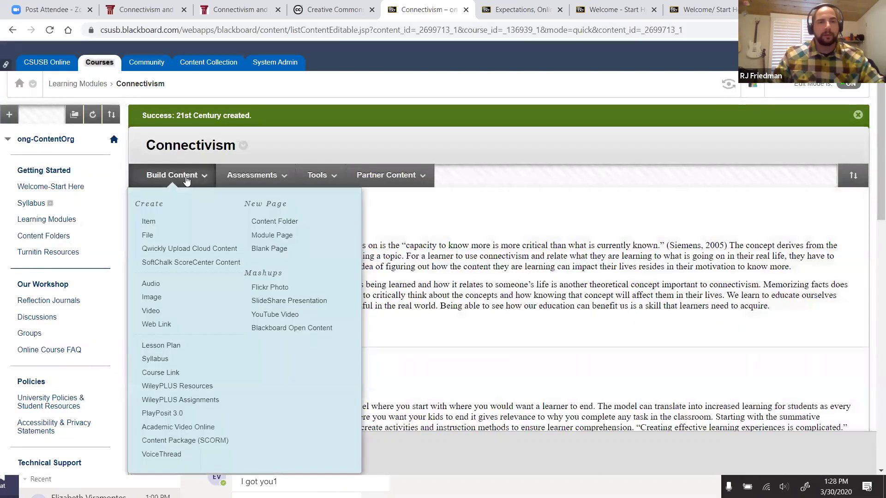
left_click(148, 223)
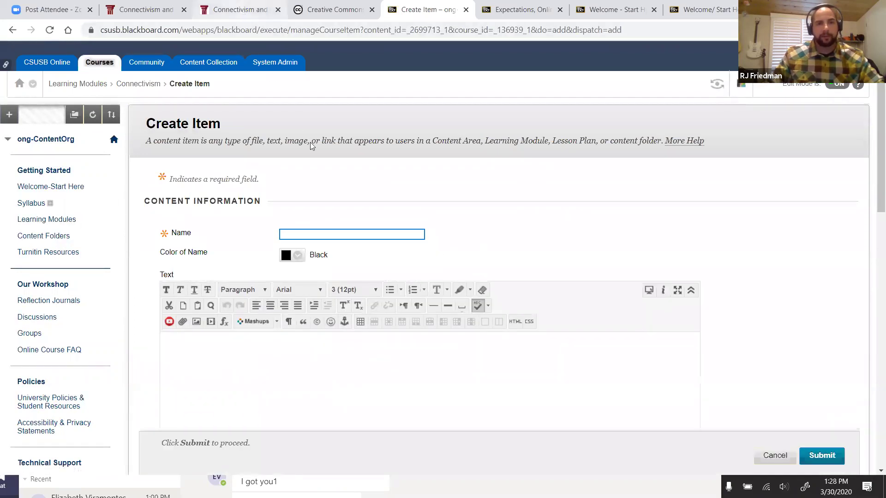
- Switch to the MERLOT page, open its embedded "Connectivism in the Classroom" video on YouTube, and pause playback
key("ctrl+shift+Tab")
key("ctrl+shift+Tab")
scroll(386, 267, "down", 3)
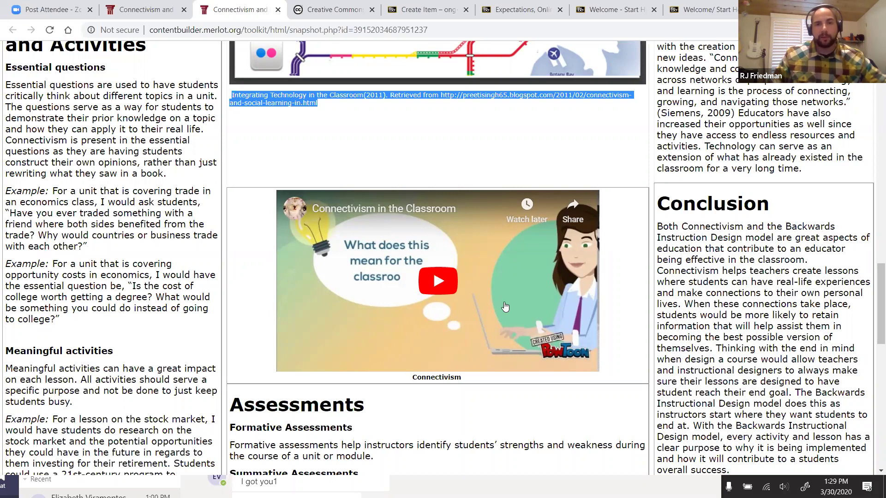
left_click(438, 278)
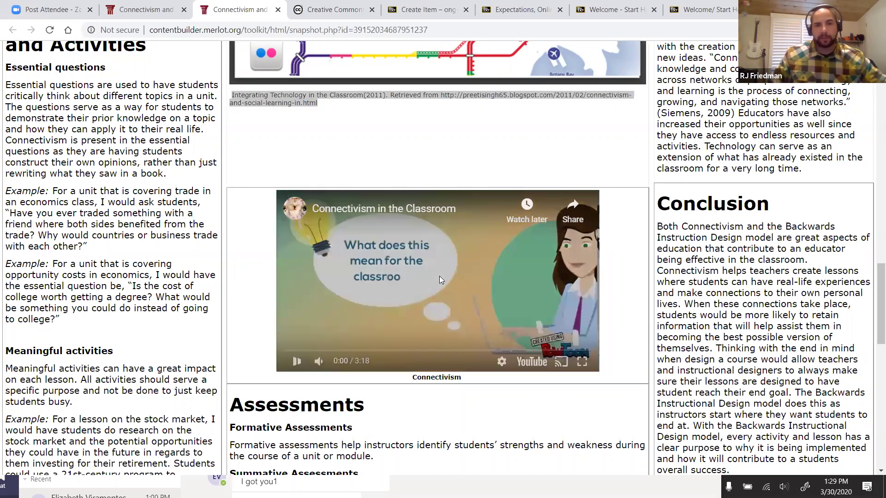
left_click(296, 361)
left_click(528, 367)
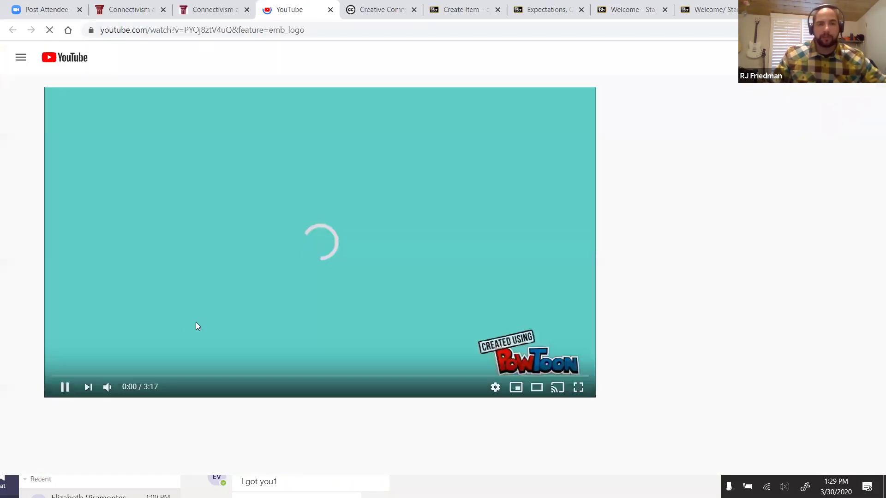
left_click(59, 387)
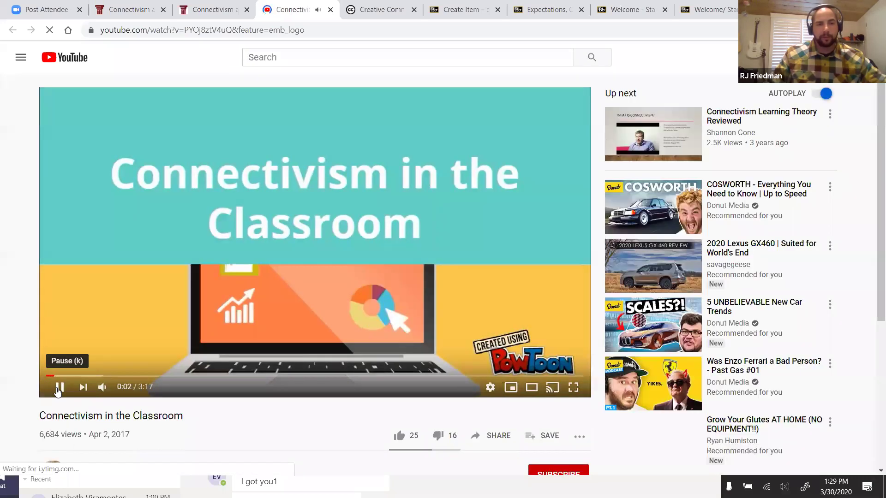
left_click(59, 387)
- Open the video's sharing options and copy its iframe embed code
scroll(369, 428, "down", 3)
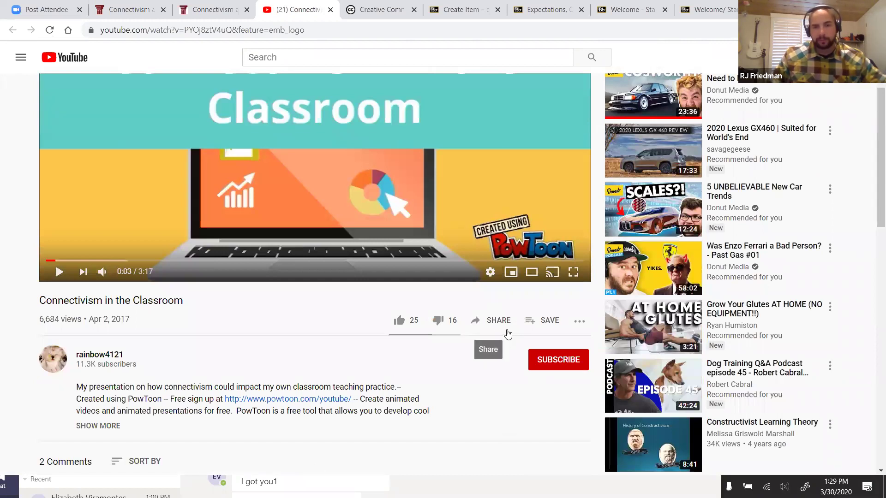
left_click(498, 321)
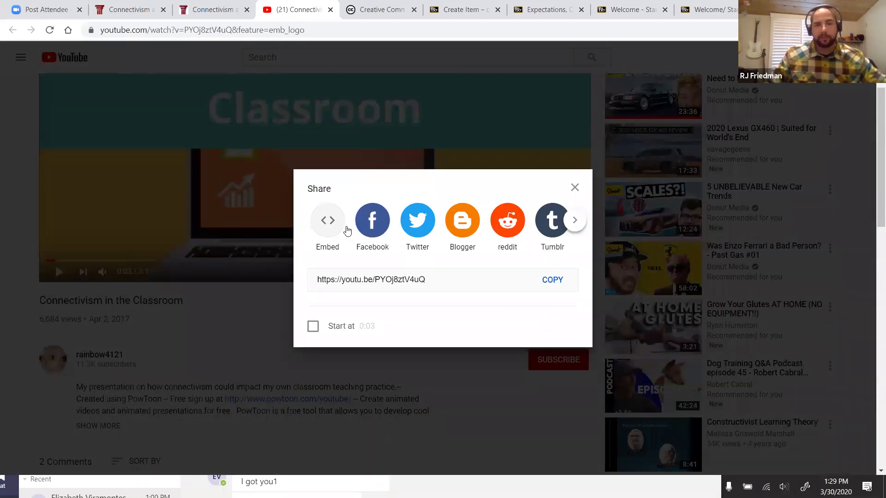
left_click(329, 230)
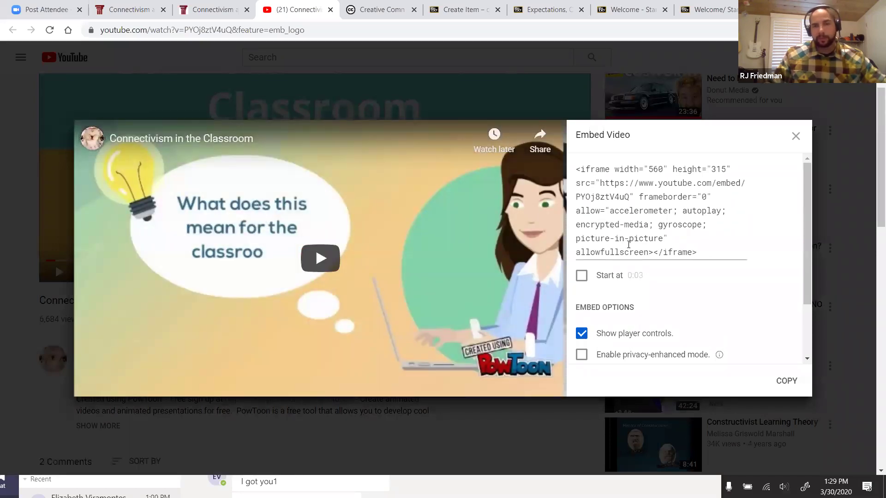
left_click(781, 381)
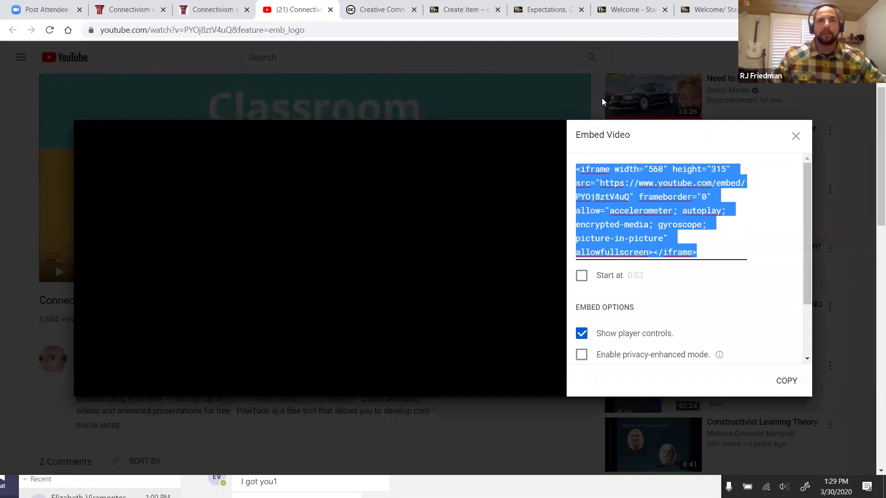
- Return to the Blackboard Create Item form and place the cursor in the empty item text
left_click(457, 11)
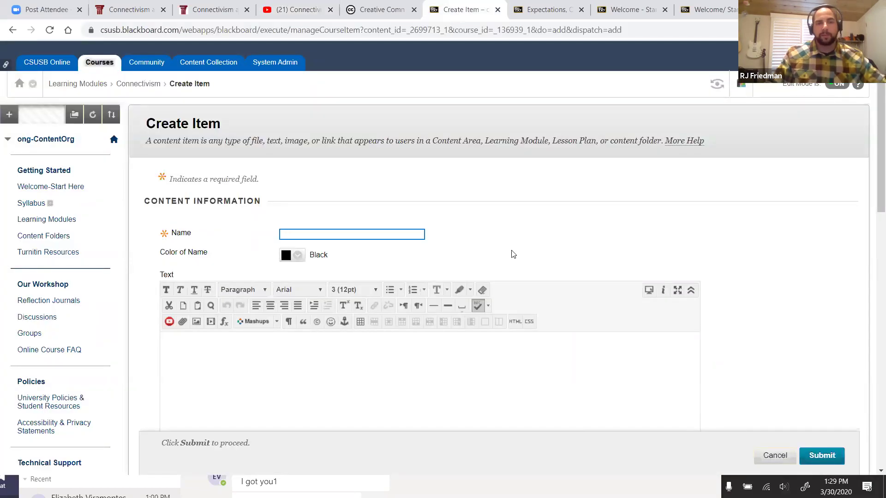
scroll(475, 234, "down", 1)
left_click(460, 247)
scroll(457, 254, "down", 1)
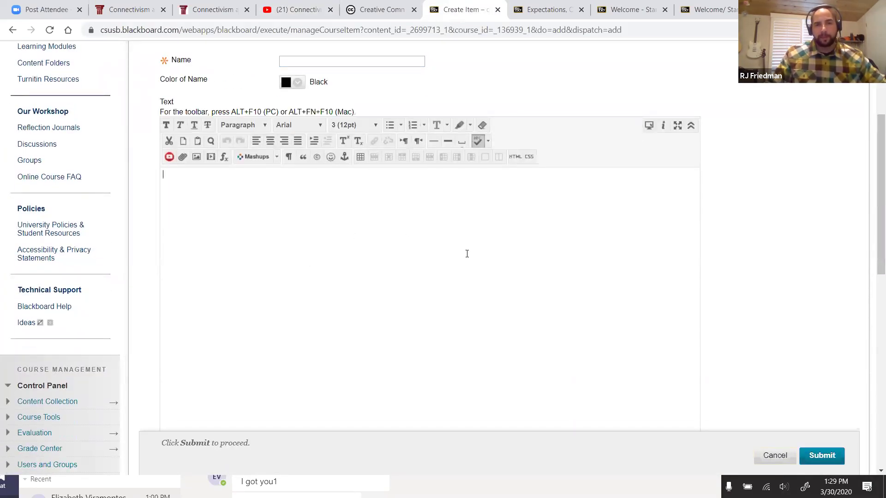
- Embed the Connectivism in the Classroom YouTube video in the item's text by pasting its copied iframe code as HTML, and center it
left_click(515, 157)
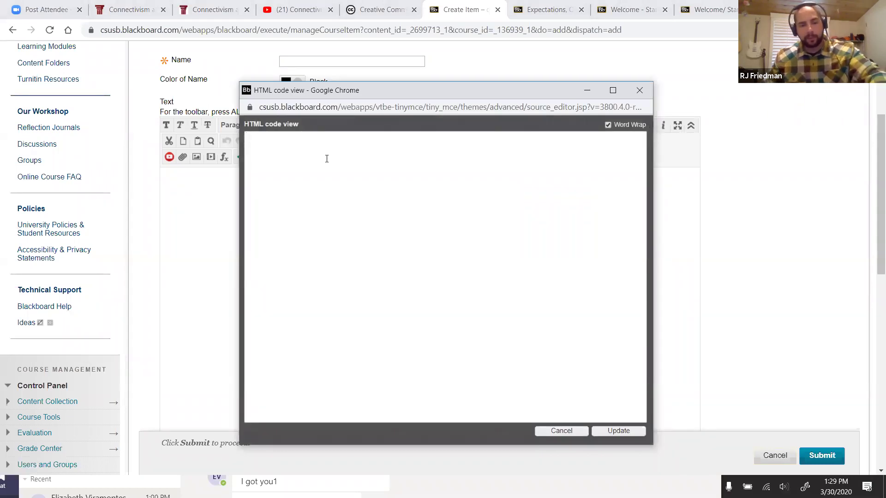
key("ctrl+v")
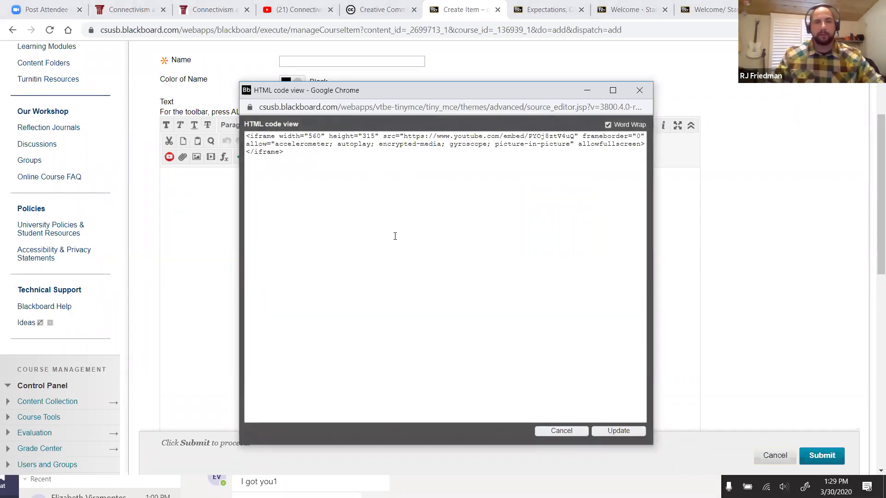
left_click(637, 433)
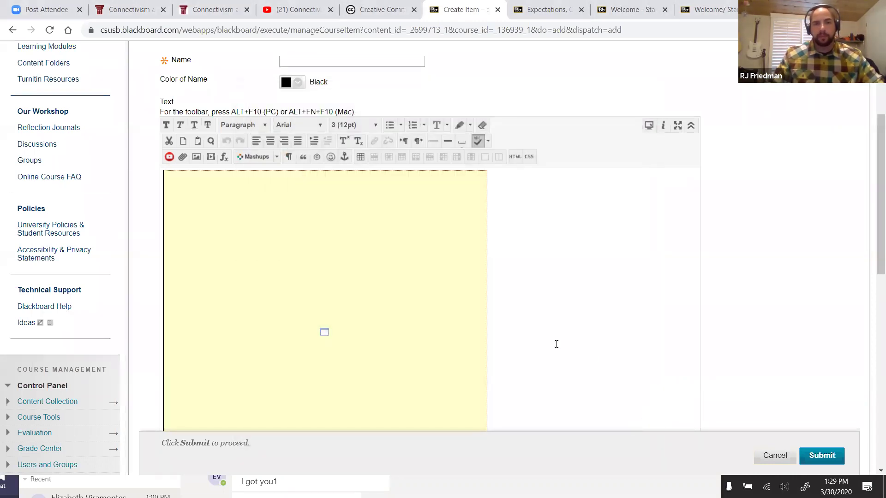
scroll(561, 328, "down", 1)
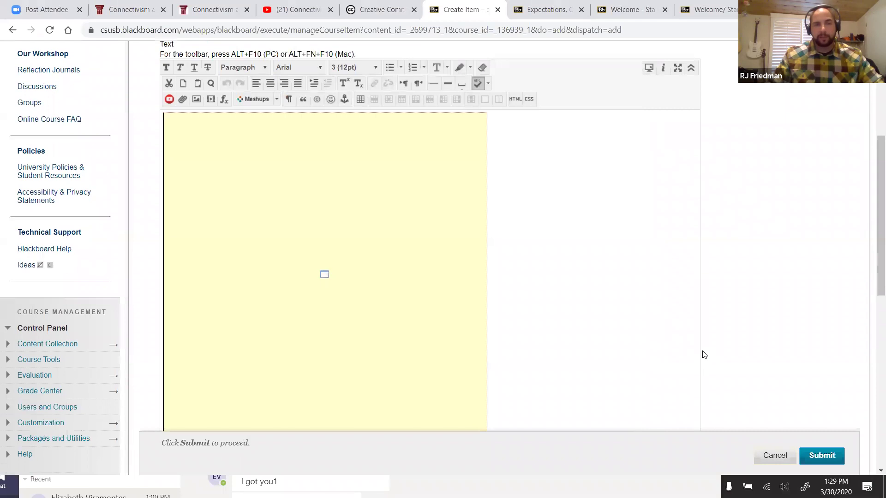
left_click(270, 85)
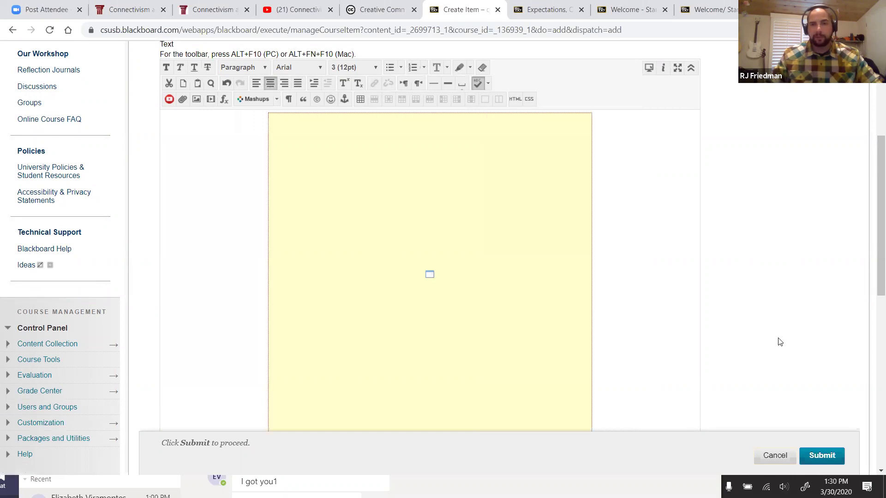
- Name the new item Video and submit it to the Connectivism learning module
scroll(776, 342, "down", 2)
scroll(771, 351, "down", 1)
left_click(820, 458)
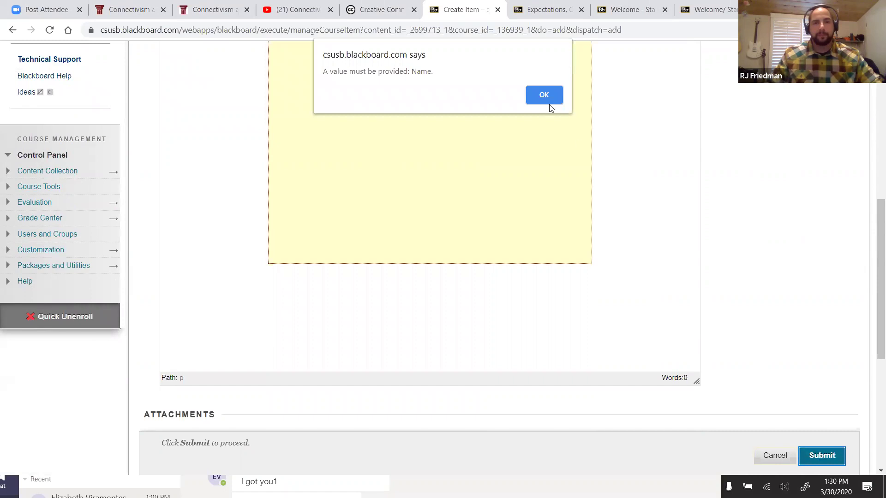
left_click(541, 94)
left_click(401, 232)
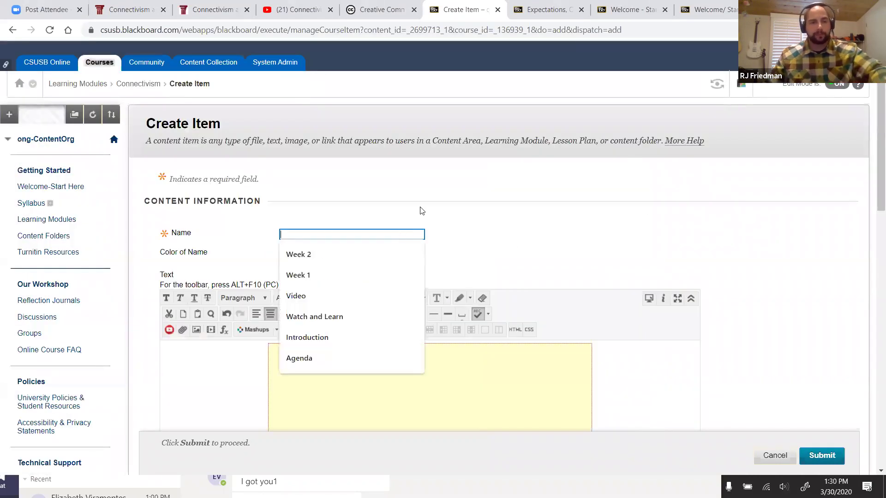
left_click(312, 294)
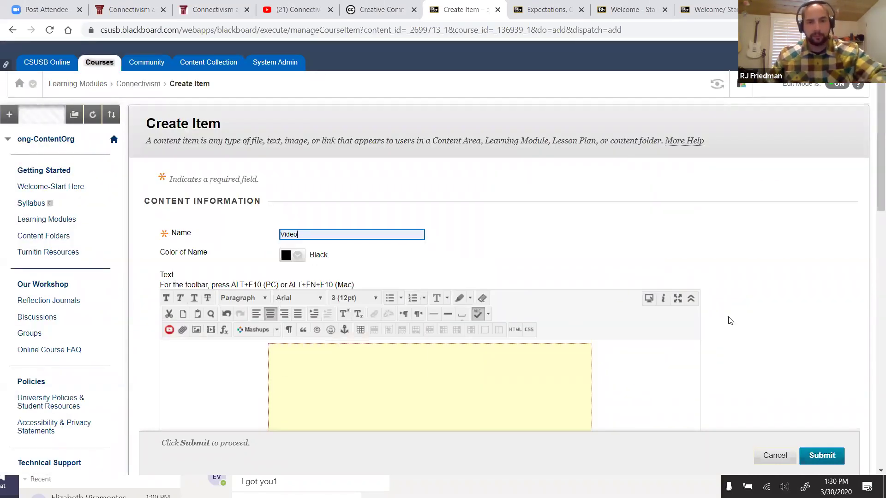
left_click(825, 460)
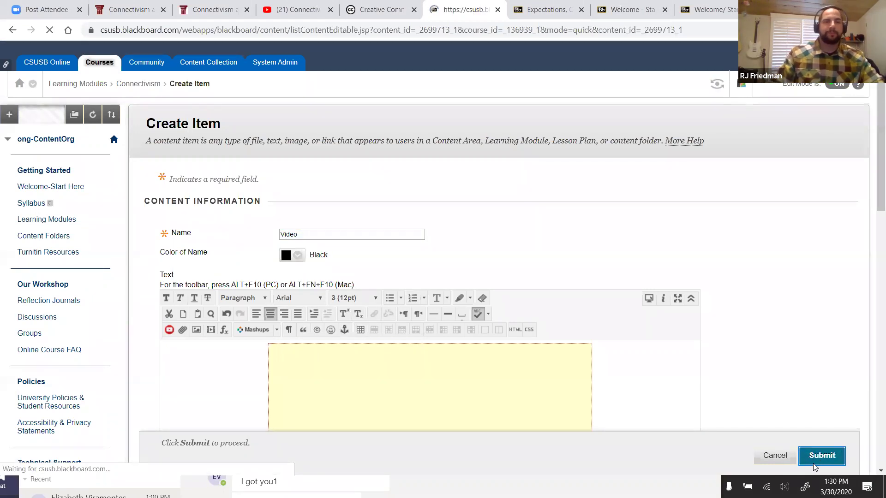
scroll(630, 282, "down", 14)
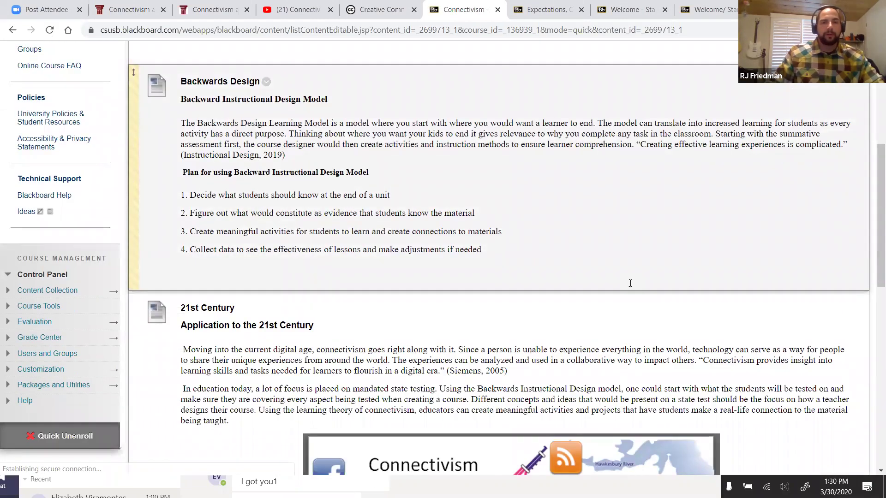
scroll(638, 295, "down", 6)
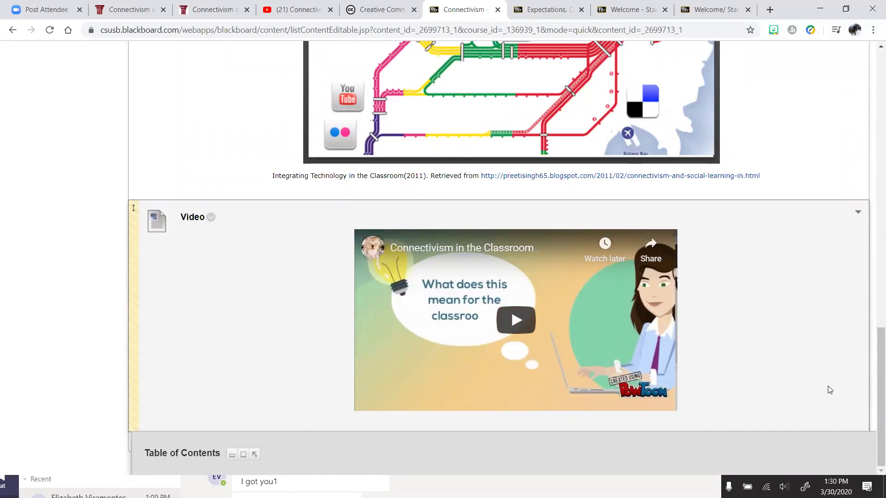
- Start creating another content item in the Connectivism learning module
scroll(829, 389, "up", 7)
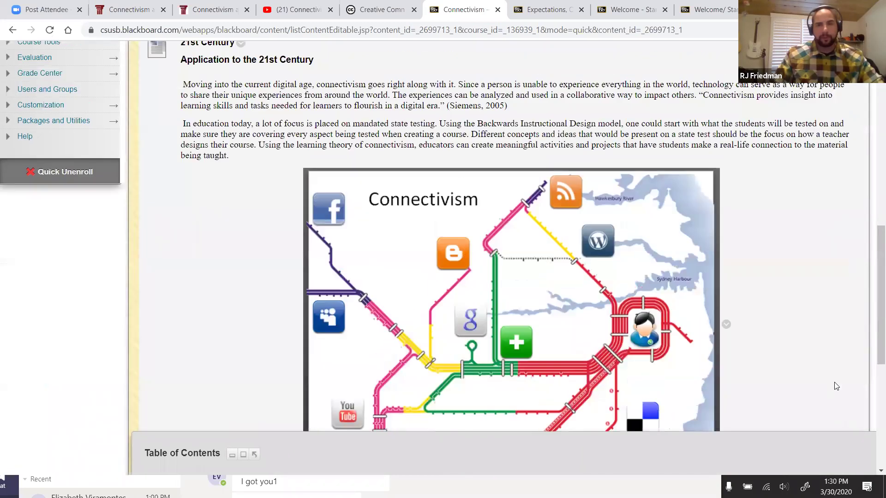
scroll(835, 386, "up", 10)
left_click(169, 180)
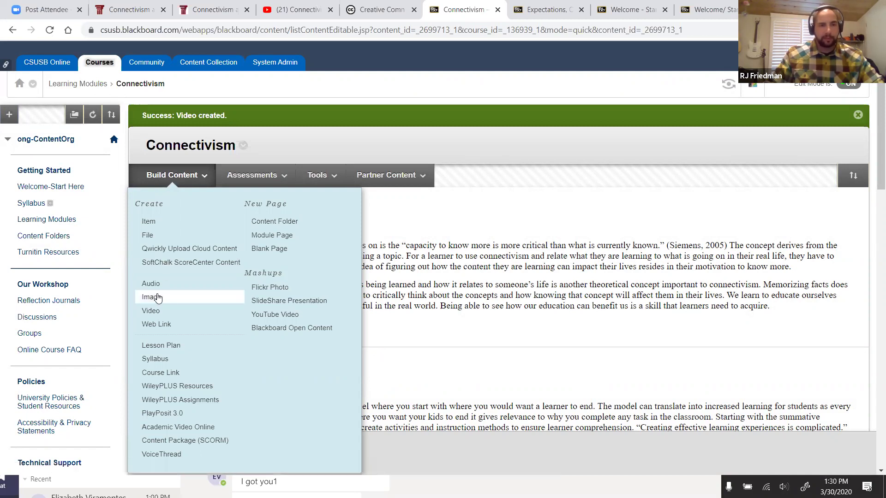
left_click(153, 221)
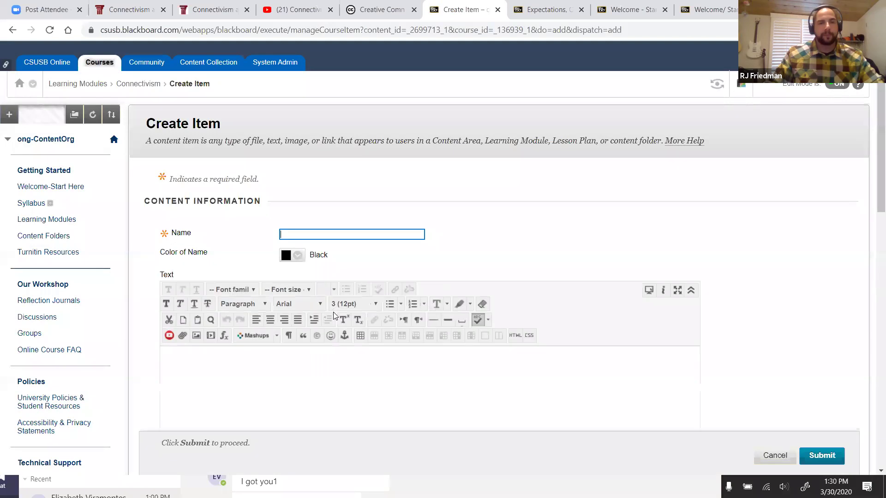
scroll(802, 313, "down", 1)
scroll(737, 337, "down", 1)
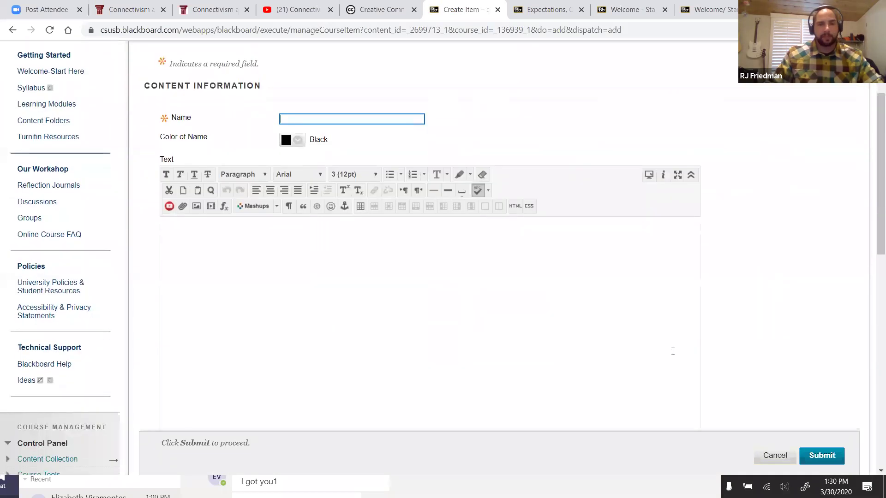
scroll(676, 349, "up", 3)
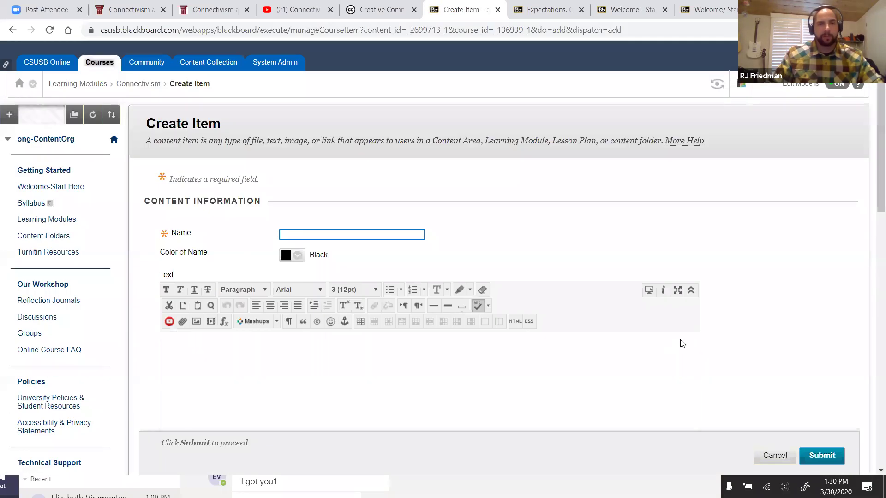
- Switch to YouTube and open the recommended video "Grow Your Glutes AT HOME (NO EQUIPMENT!!)"
left_click(296, 11)
left_click(796, 136)
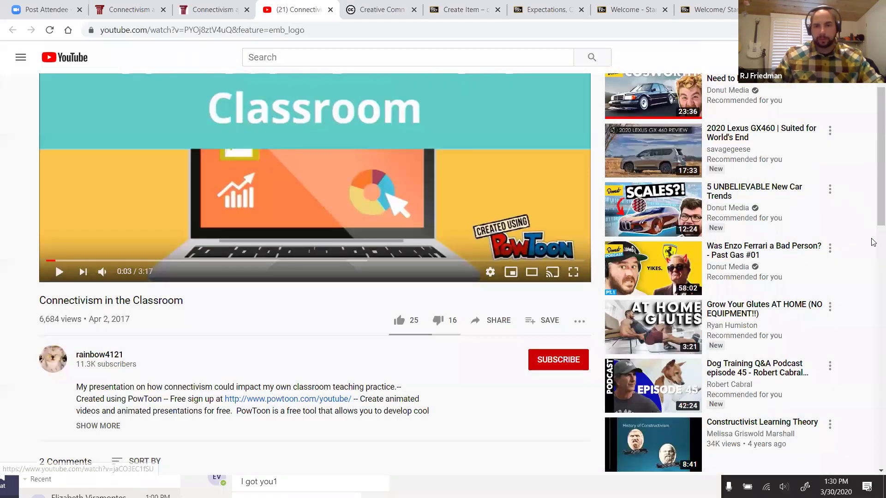
left_click(728, 306)
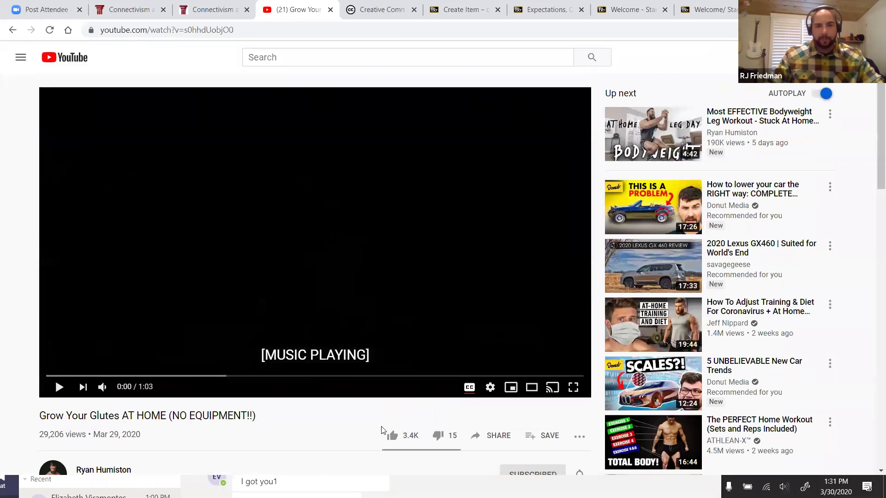
- Copy the embed code of the opened video from its sharing options
scroll(386, 425, "down", 2)
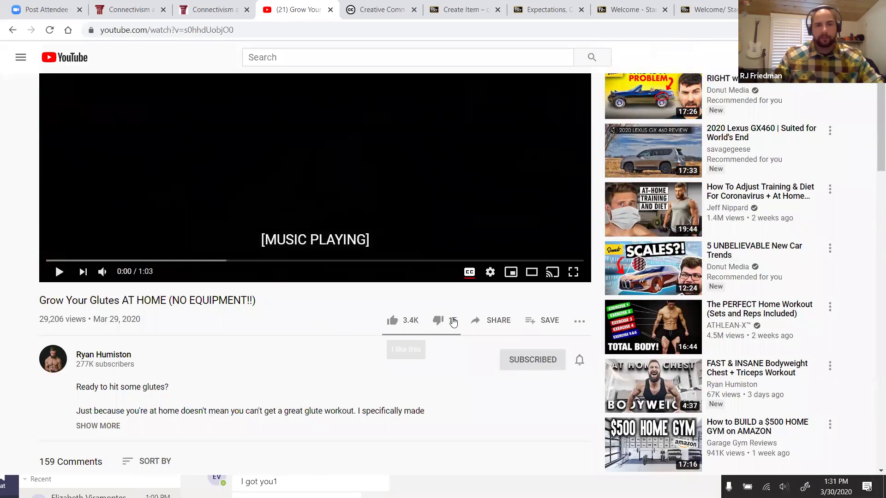
left_click(508, 323)
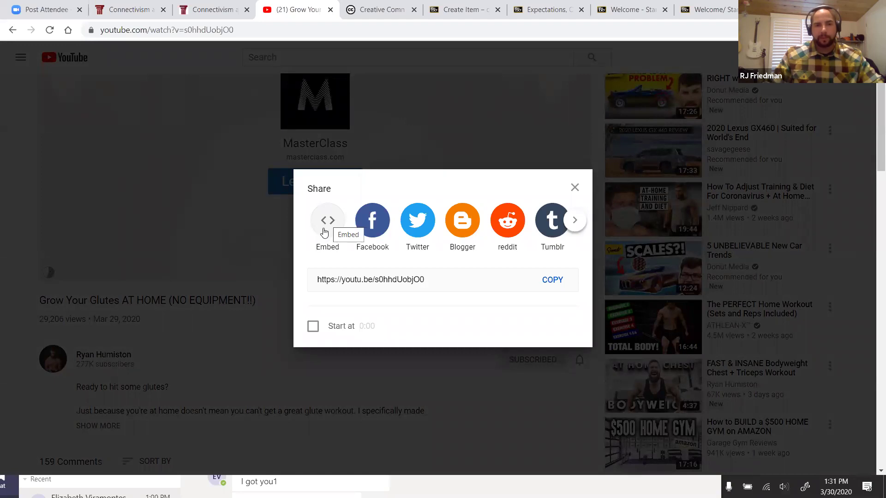
left_click(324, 229)
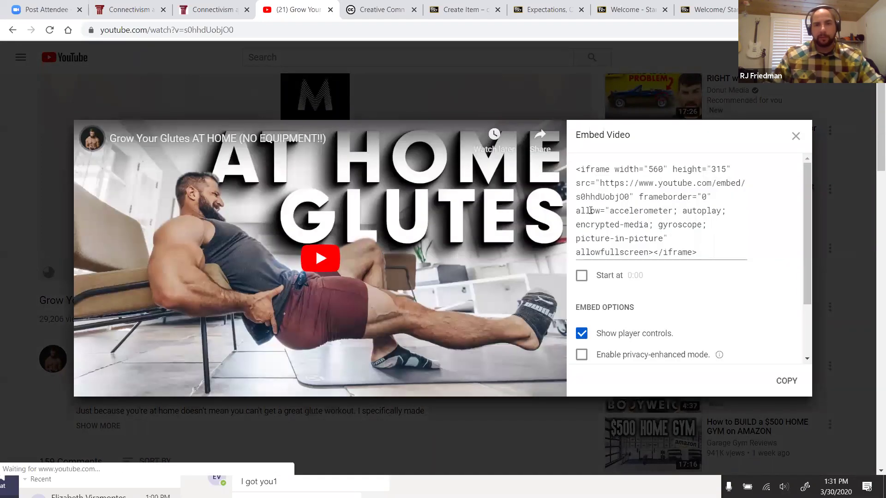
left_click(787, 382)
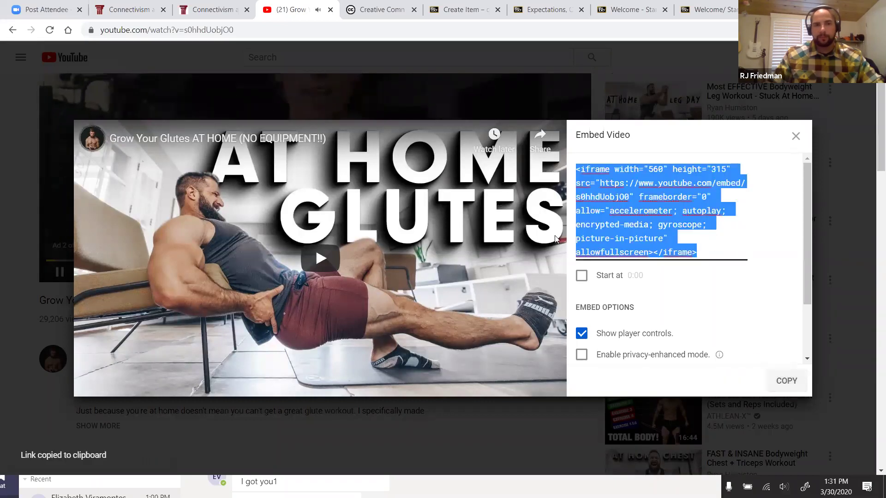
left_click(483, 99)
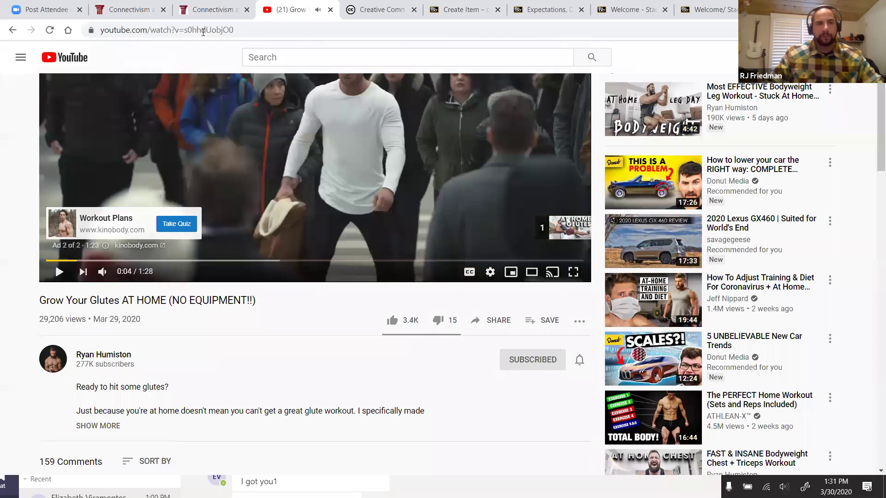
- Return to Blackboard's Create Item page, paste the copied iframe code as HTML in the item's text and center the embedded video
left_click(451, 9)
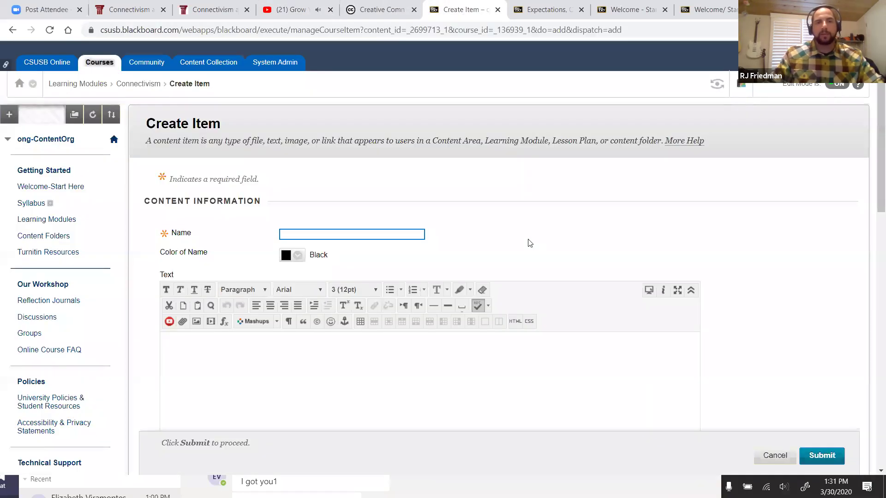
scroll(603, 251, "down", 1)
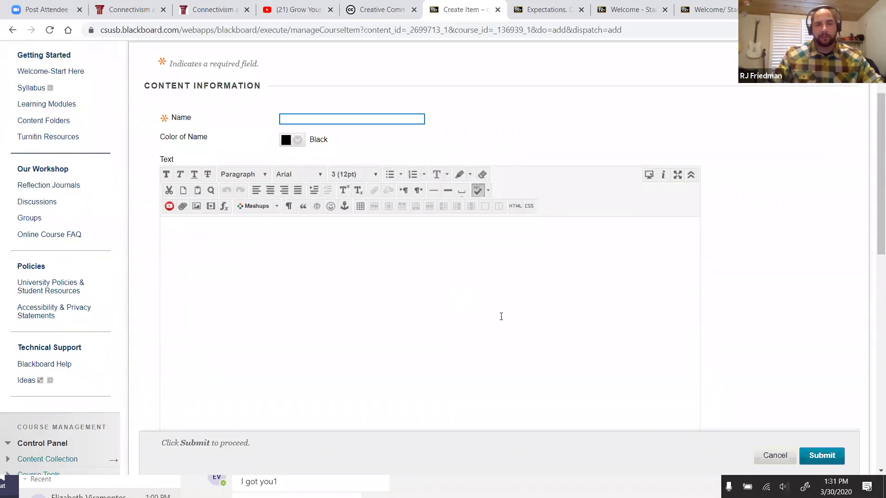
scroll(369, 295, "down", 1)
left_click(309, 241)
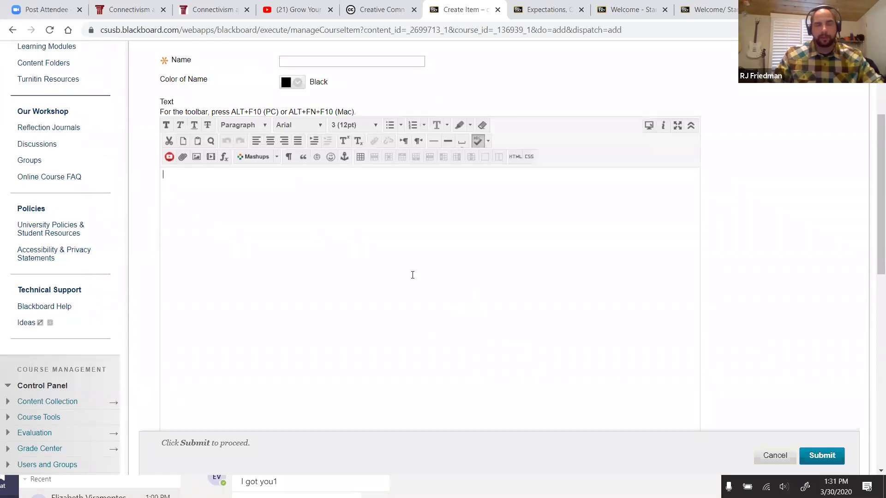
left_click(515, 157)
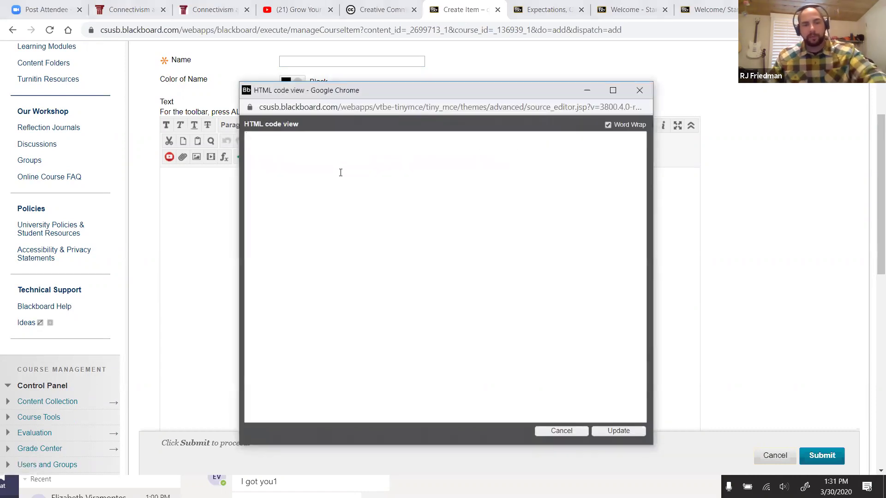
key("ctrl+v")
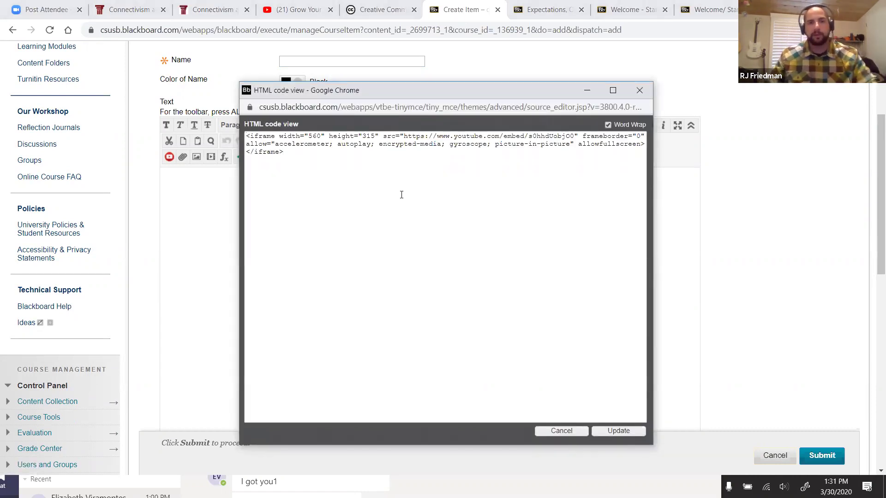
left_click(644, 432)
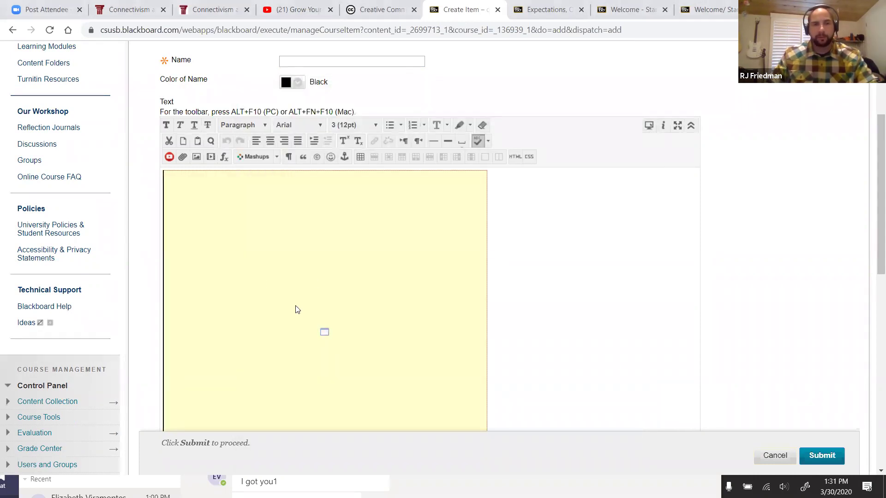
left_click(270, 141)
- Name the second video item Video 1, submit it and review the embedded videos in the module
scroll(771, 299, "down", 2)
scroll(767, 296, "up", 4)
left_click(388, 177)
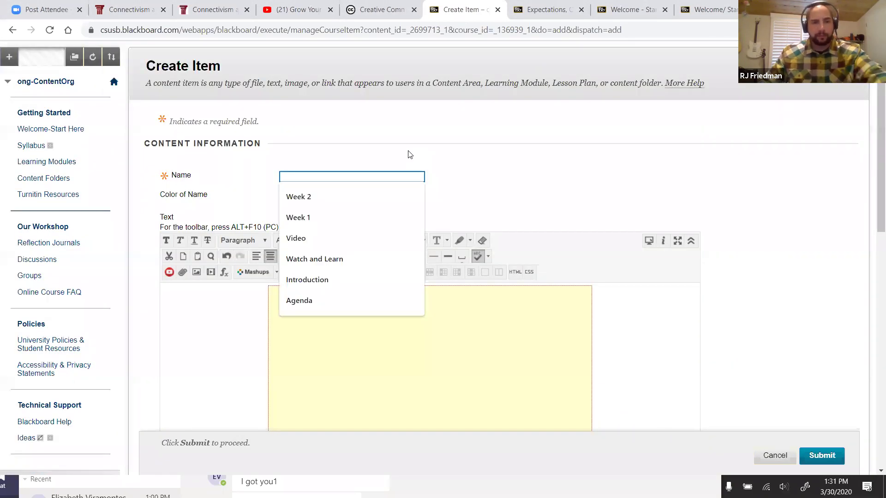
type("Video")
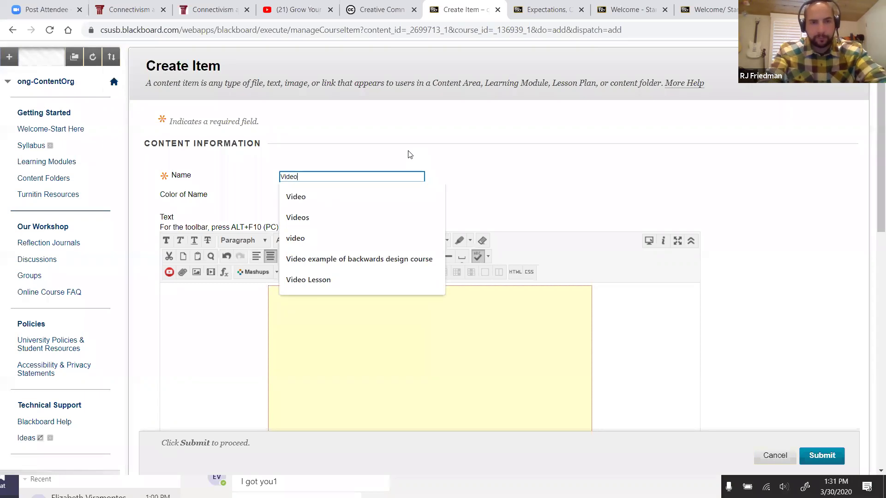
type(" 1")
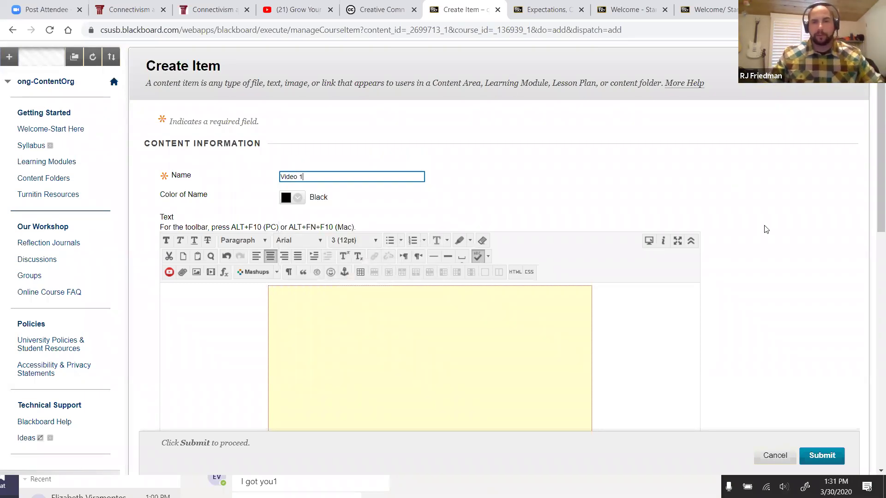
scroll(762, 238, "down", 9)
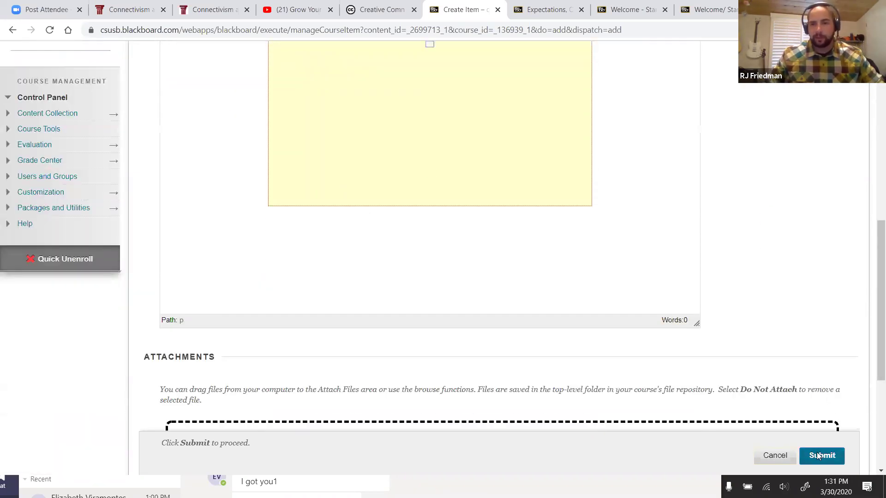
left_click(817, 456)
scroll(732, 369, "down", 7)
scroll(735, 374, "down", 15)
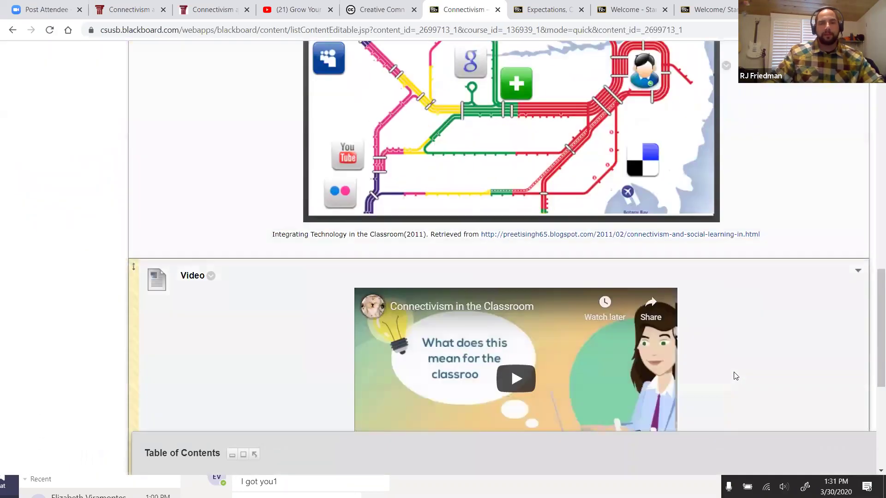
scroll(543, 301, "up", 4)
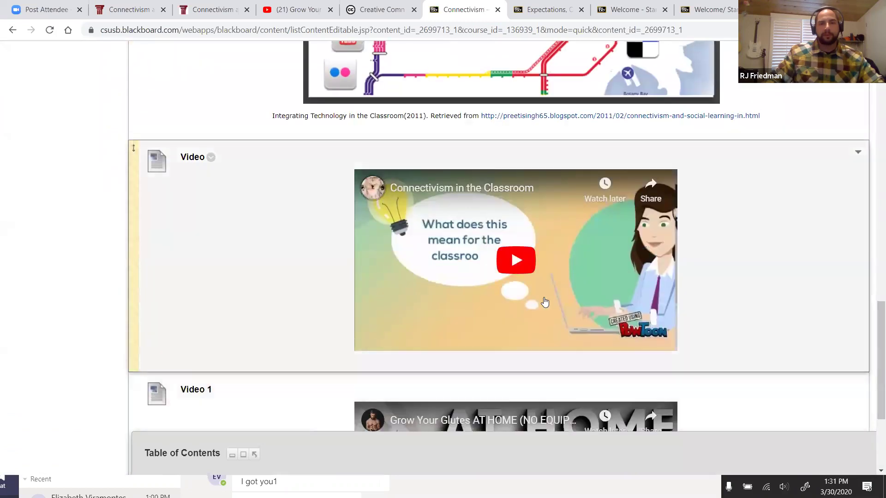
- Check the Connectivism module as a student by entering Student Preview and opening it from Learning Modules
scroll(600, 332, "down", 4)
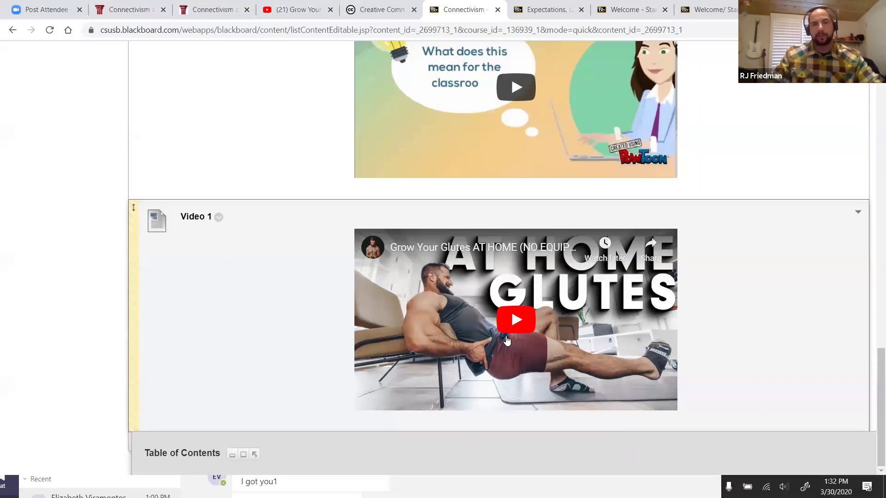
scroll(834, 414, "up", 15)
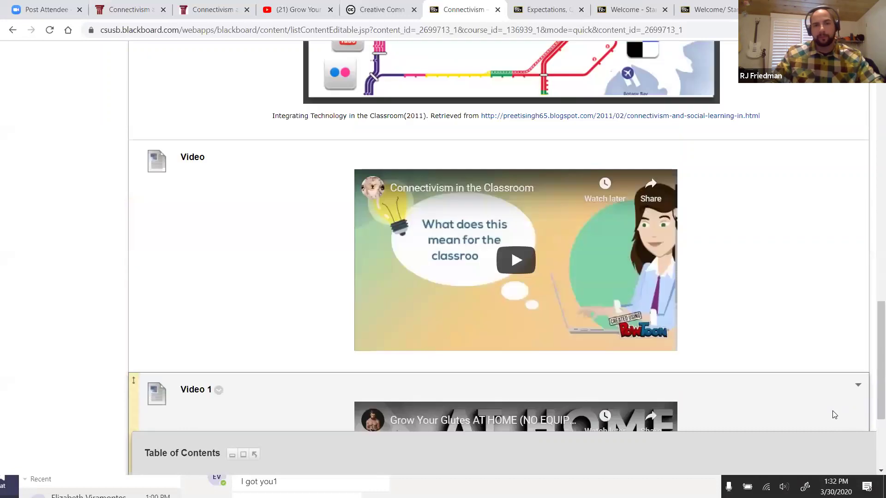
scroll(833, 409, "up", 7)
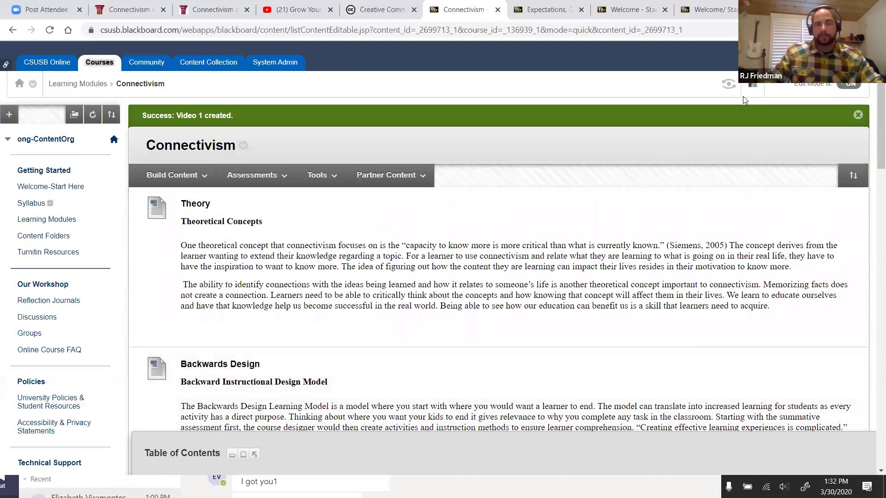
left_click(729, 84)
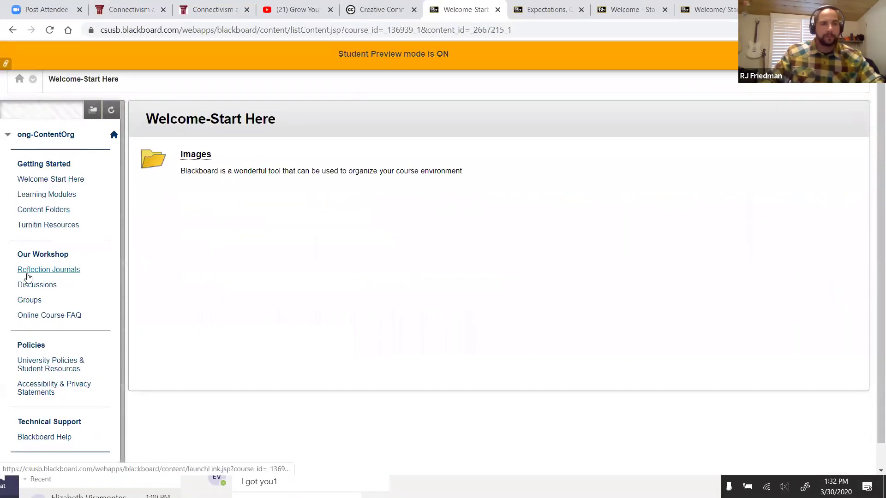
left_click(51, 194)
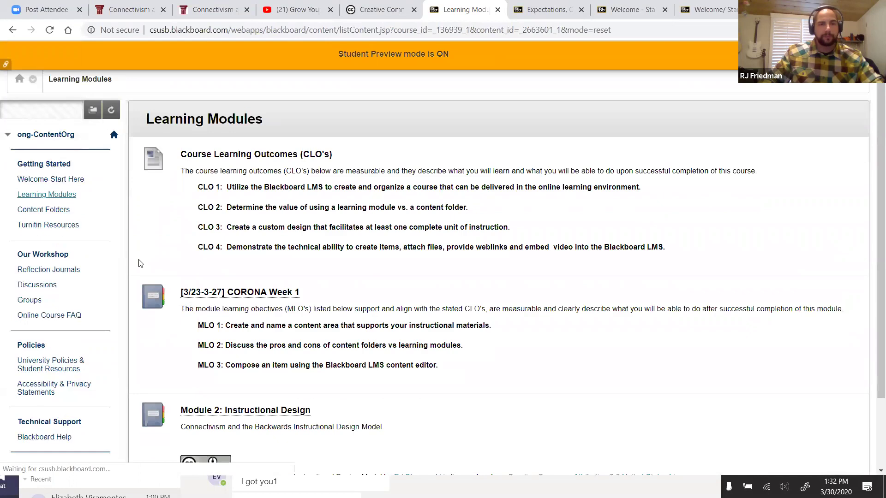
scroll(221, 315, "down", 2)
left_click(210, 434)
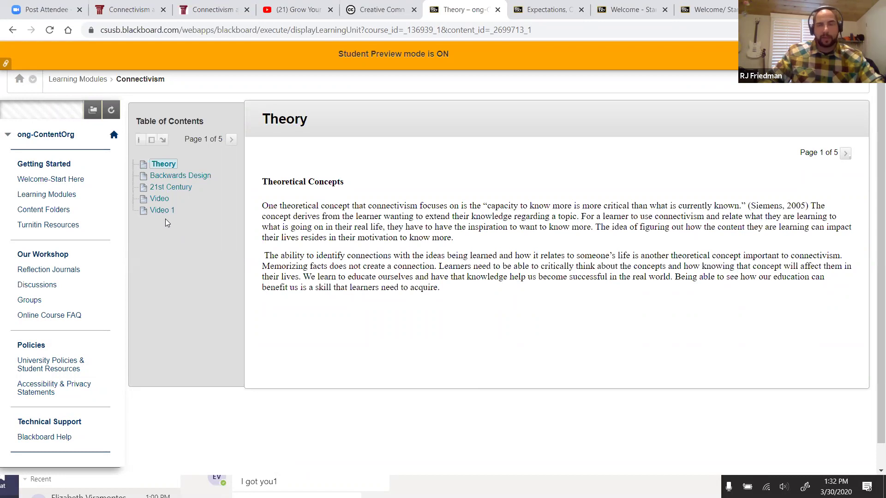
- Exit Student Preview, deleting the preview user and all data, and reopen the Connectivism module from Learning Modules
left_click(857, 54)
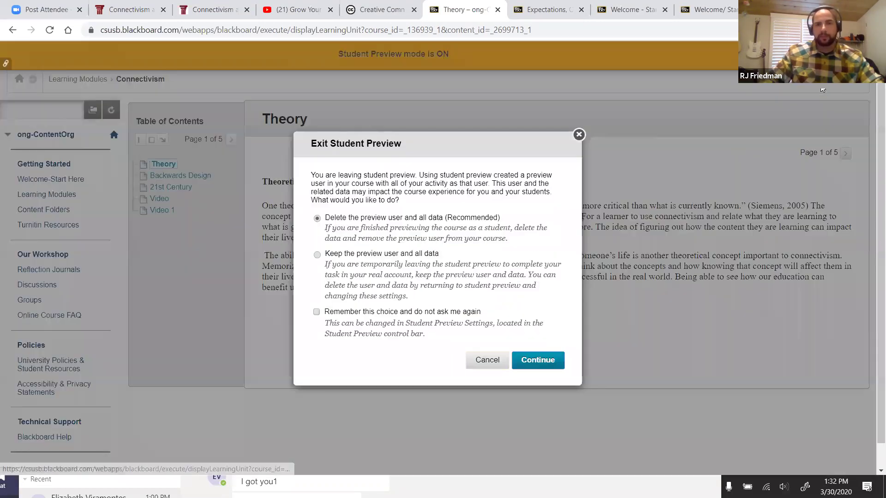
left_click(538, 360)
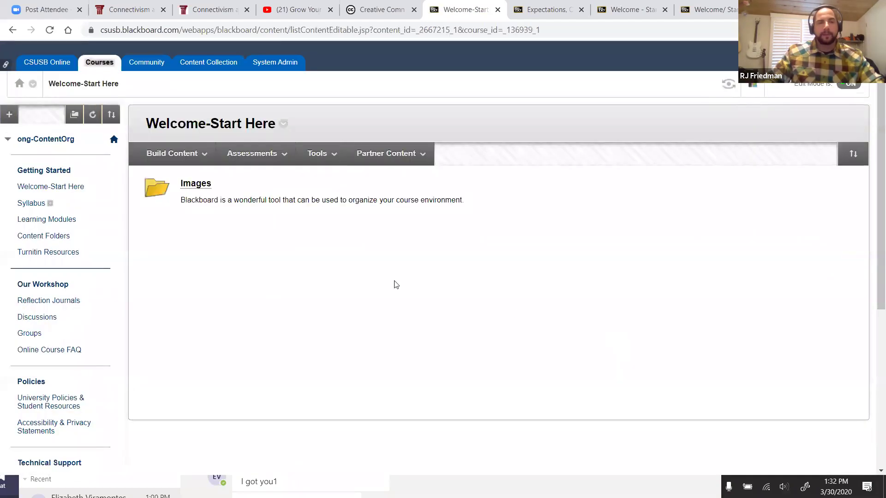
left_click(62, 220)
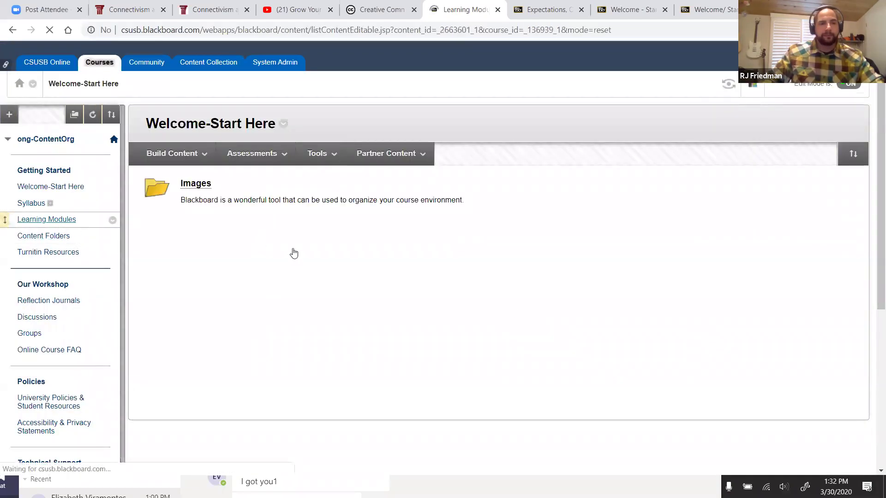
scroll(292, 298, "down", 6)
left_click(198, 286)
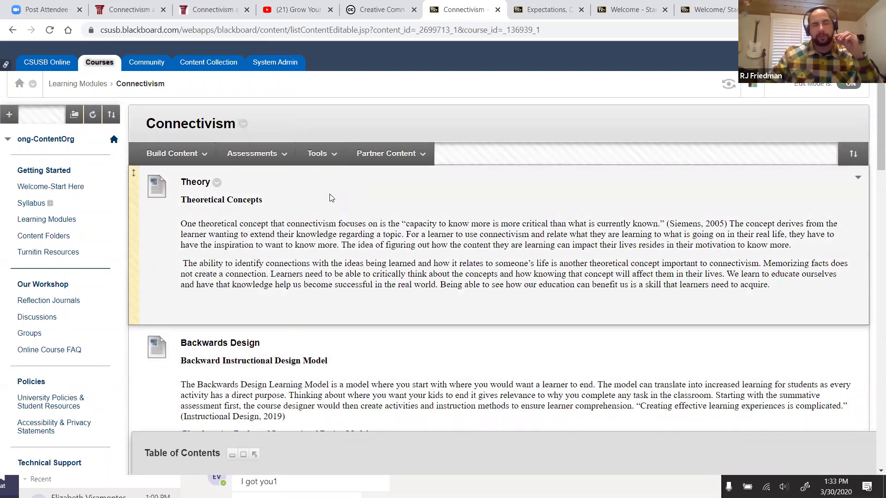
- Add a link to the existing Week 1 Reflection journal in the Connectivism module, submit it and check its placement
left_click(328, 157)
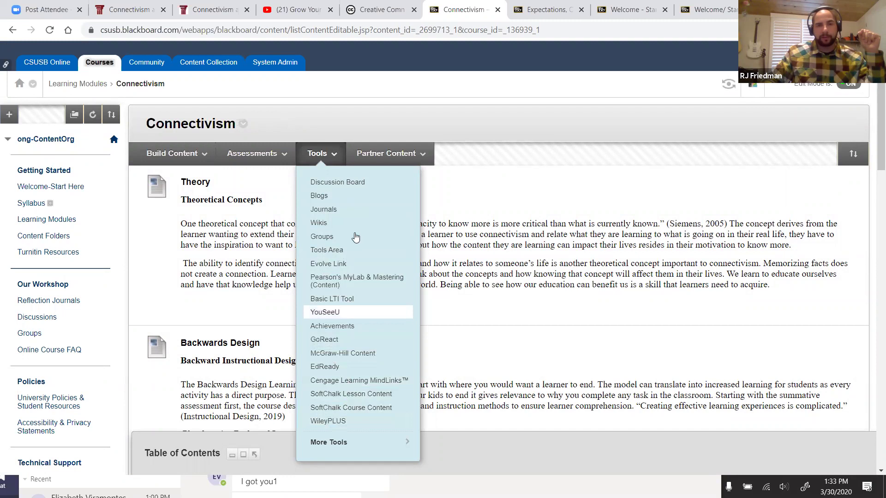
left_click(333, 211)
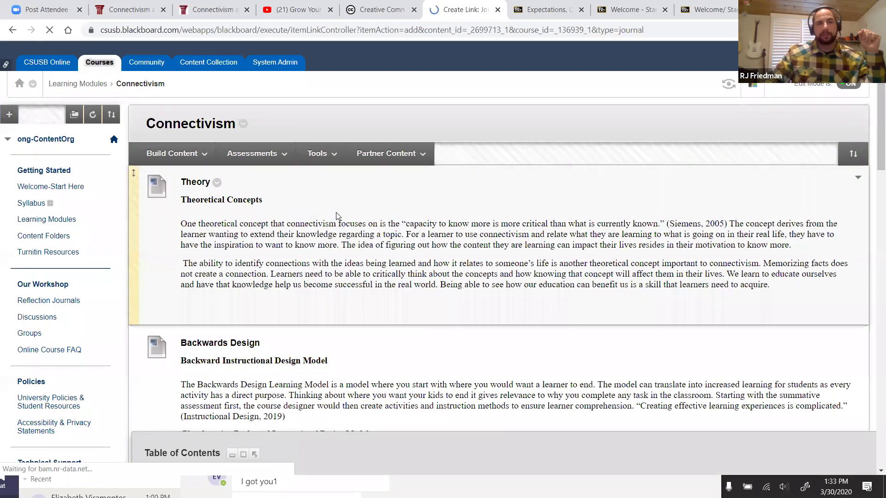
scroll(406, 262, "down", 1)
scroll(405, 264, "down", 1)
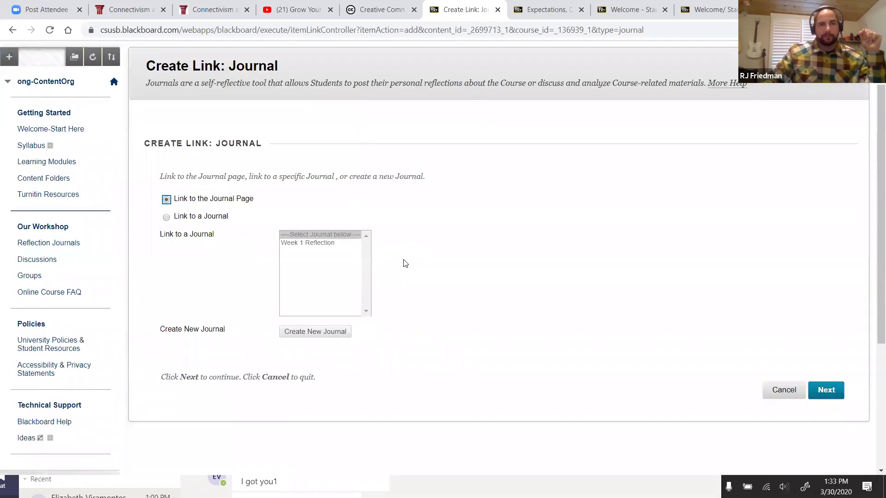
left_click(167, 218)
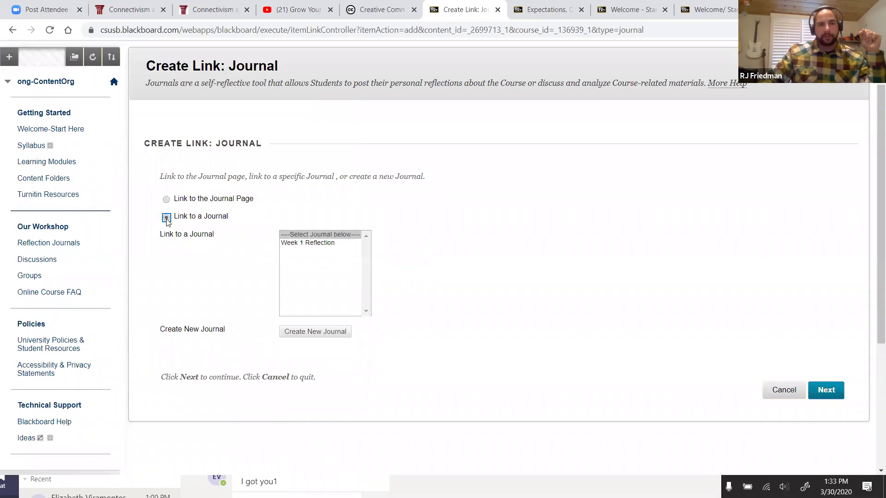
left_click(298, 244)
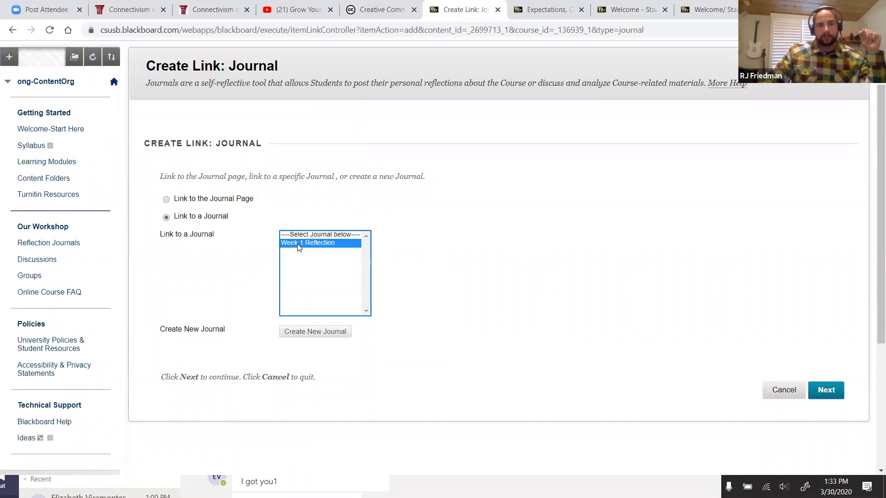
left_click(836, 396)
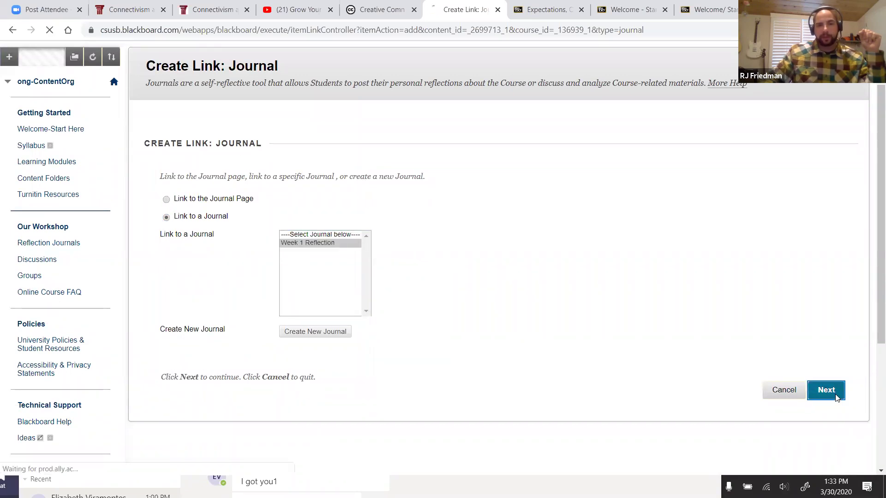
scroll(660, 350, "down", 5)
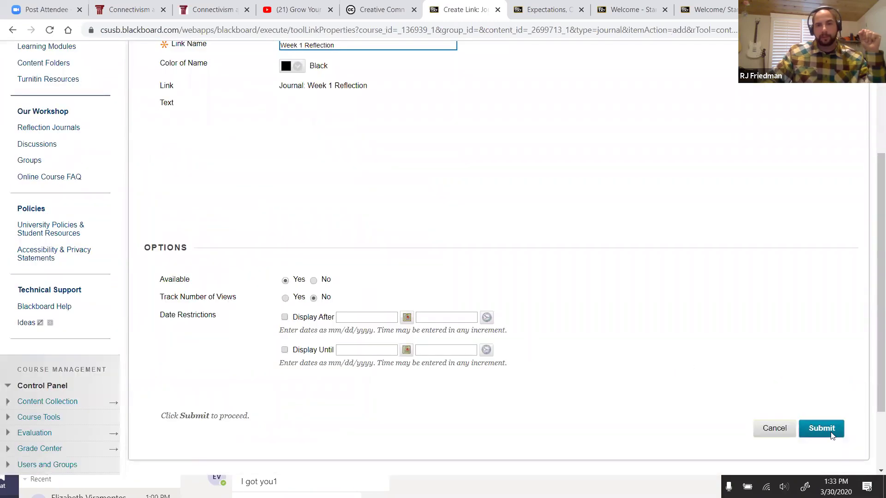
left_click(829, 449)
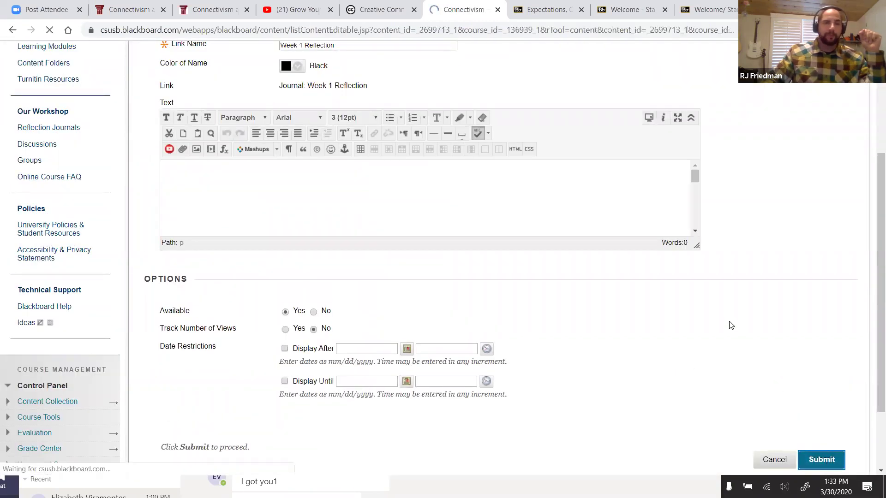
scroll(579, 295, "down", 20)
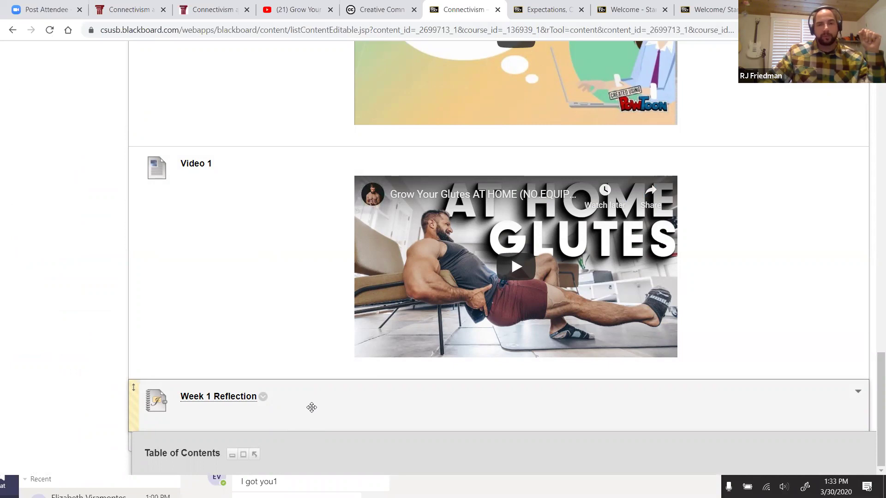
scroll(311, 407, "up", 20)
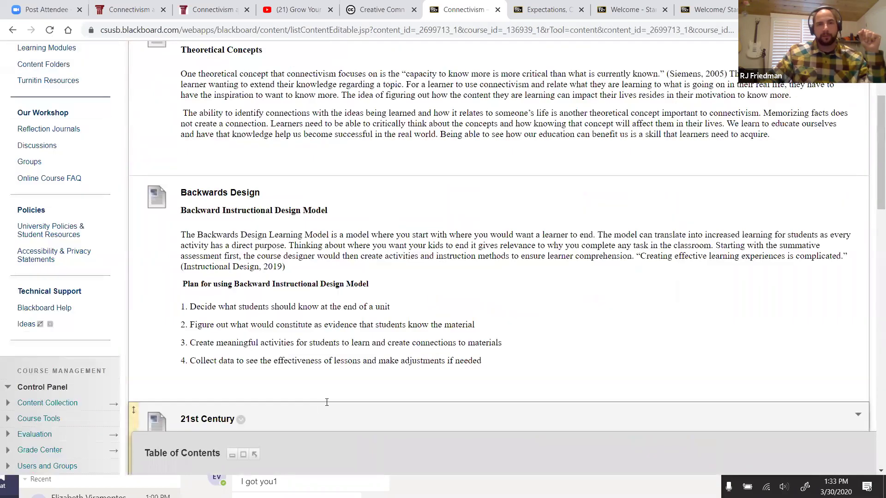
scroll(326, 402, "up", 4)
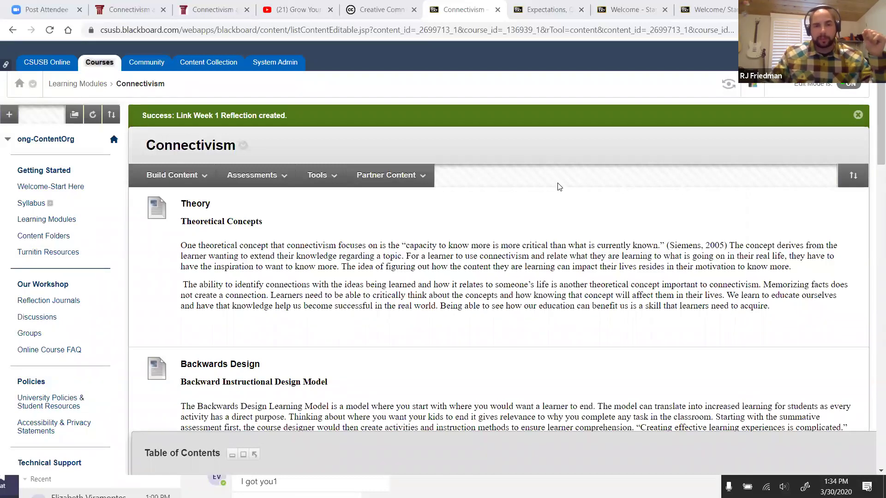
- Start a new content item in the Connectivism module and name it PPT
scroll(569, 300, "down", 12)
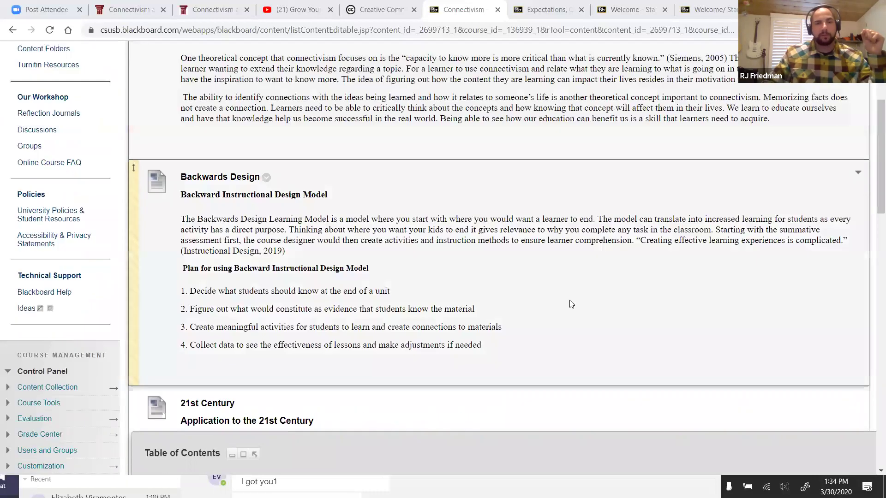
scroll(572, 297, "up", 3)
scroll(578, 293, "down", 15)
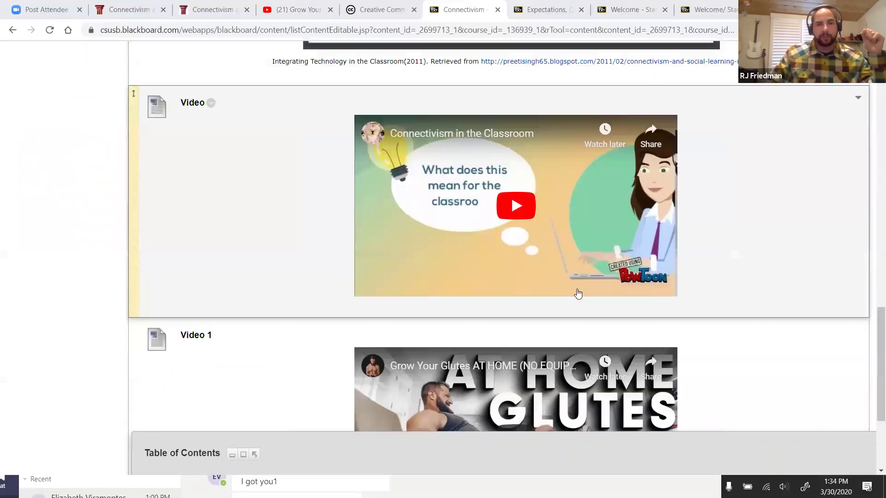
scroll(691, 297, "up", 20)
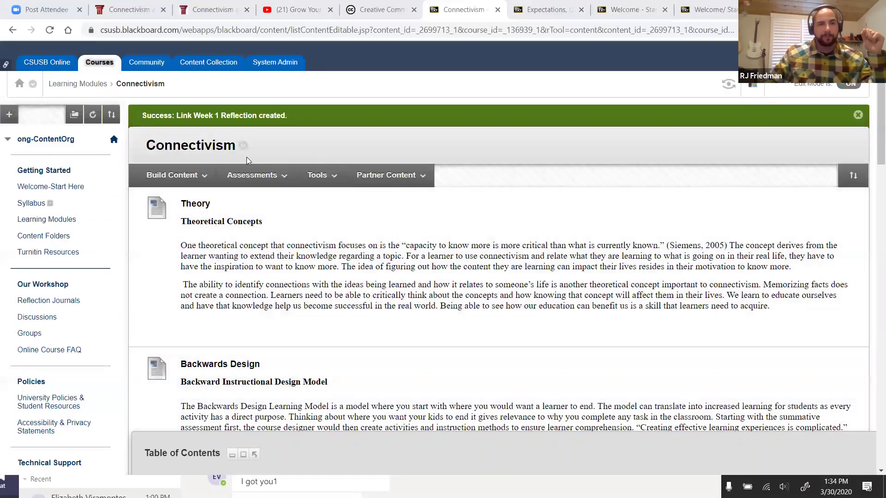
left_click(178, 175)
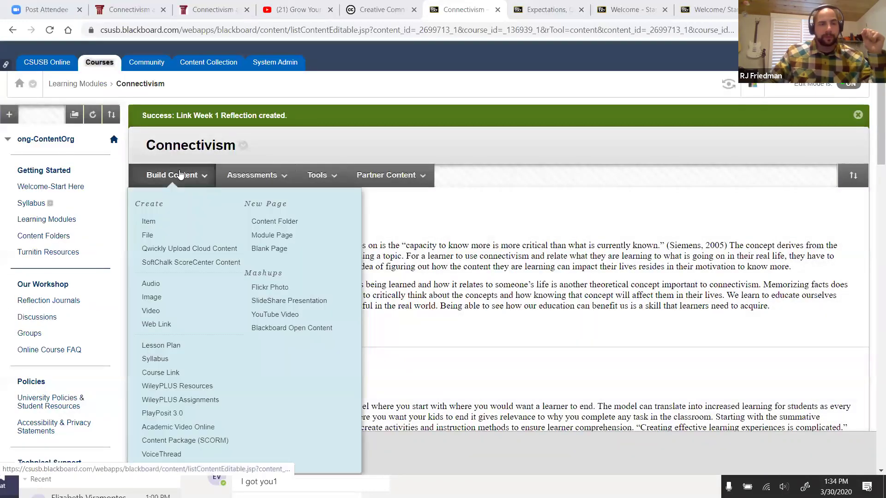
left_click(149, 223)
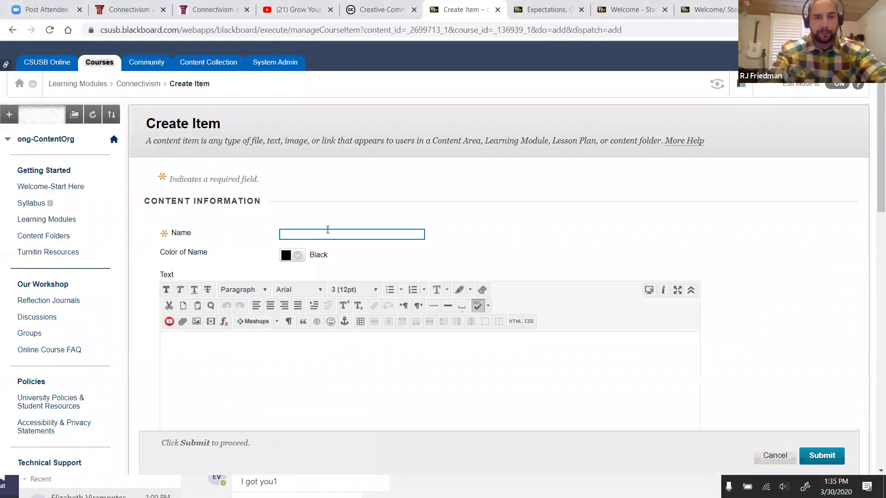
type("PPT")
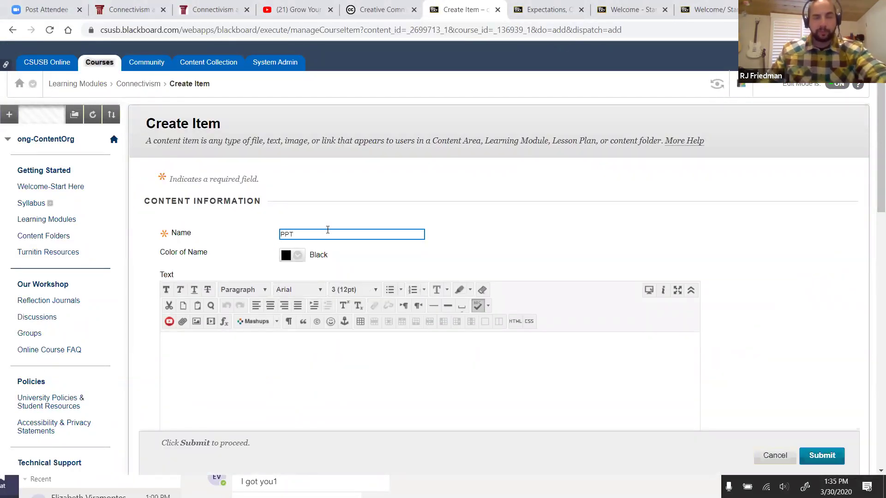
- Attach the file M4 PPT Fin 651 from the computer to the PPT item and submit it
scroll(756, 282, "down", 9)
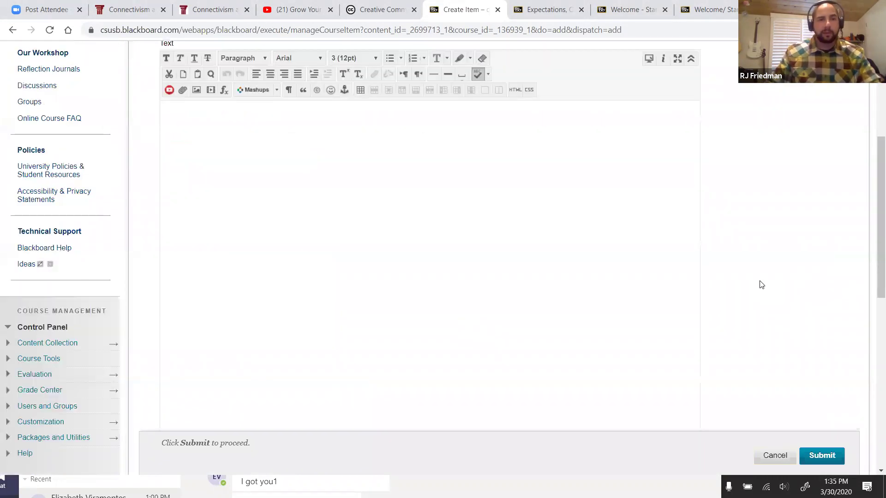
scroll(402, 225, "down", 3)
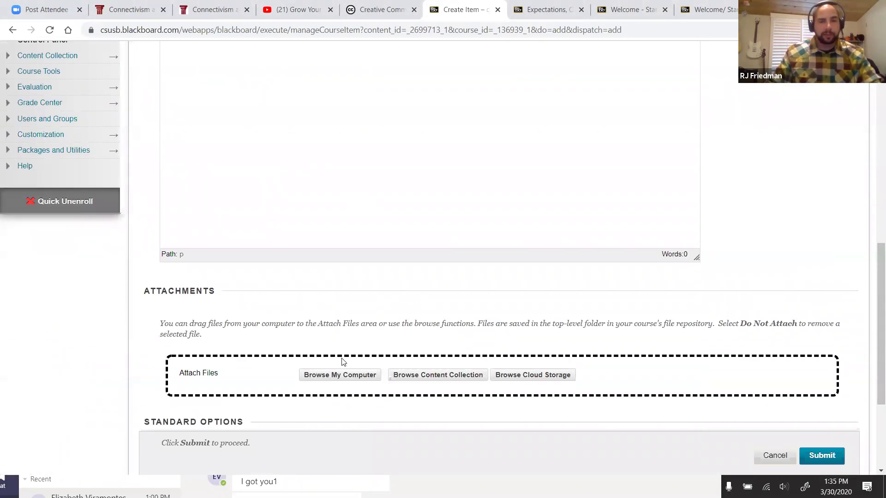
left_click(341, 375)
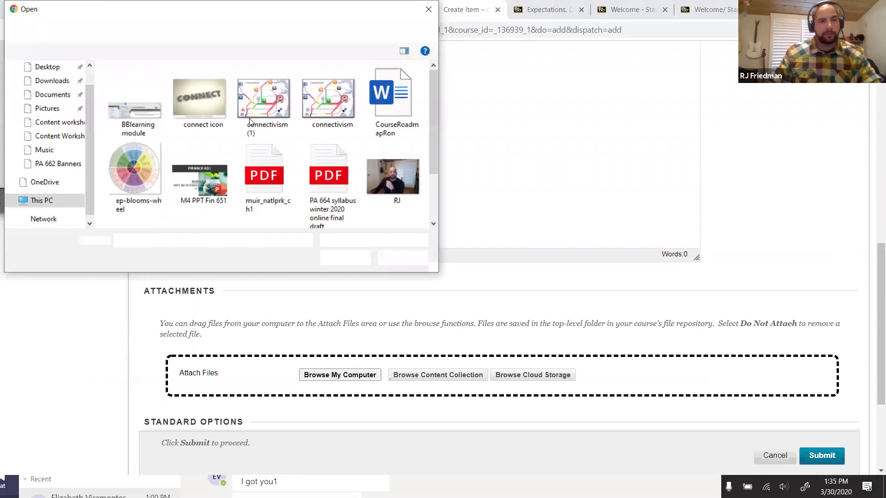
left_click(199, 171)
left_click(351, 259)
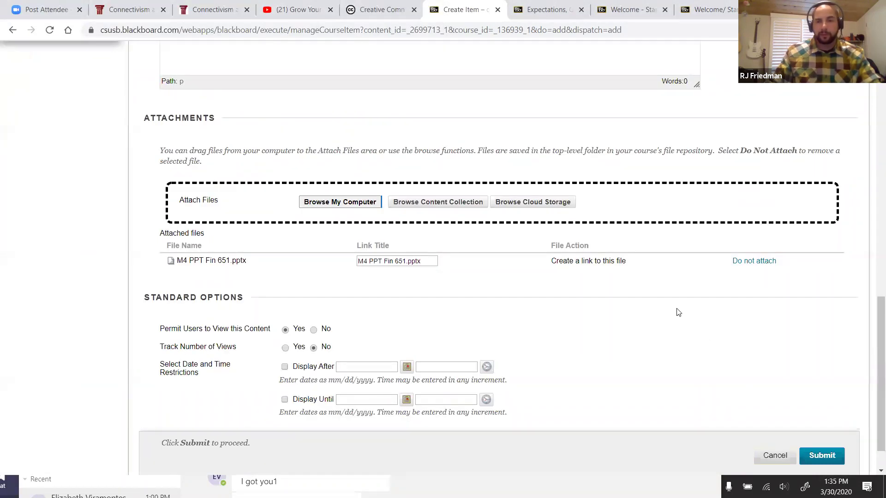
left_click(828, 454)
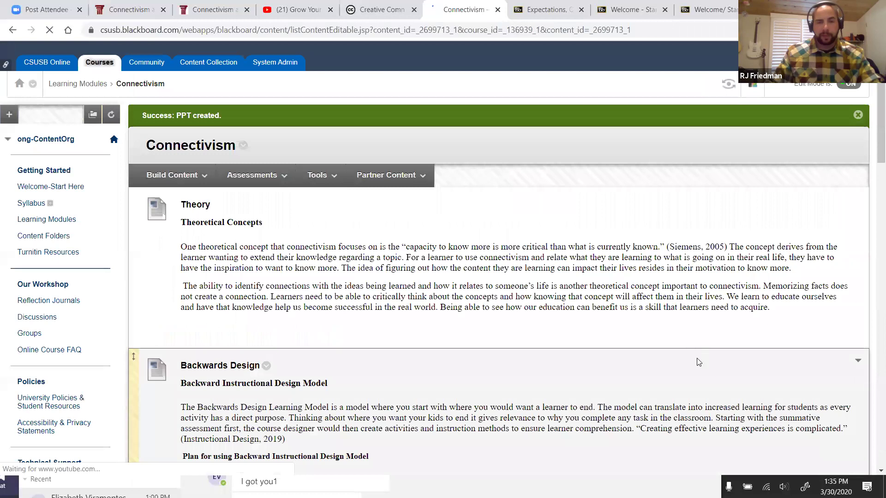
- Reorder the module's contents by moving the Week 1 Reflection journal link below the PPT item
scroll(699, 362, "down", 20)
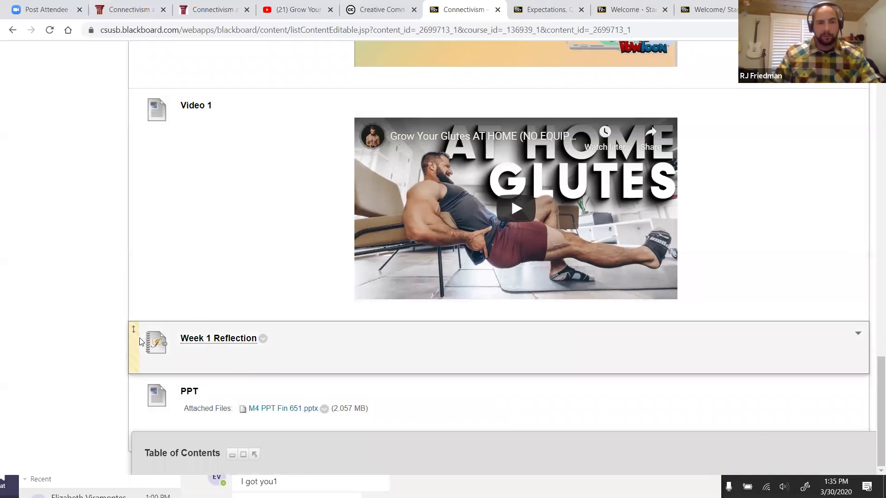
left_click_drag(136, 338, 135, 417)
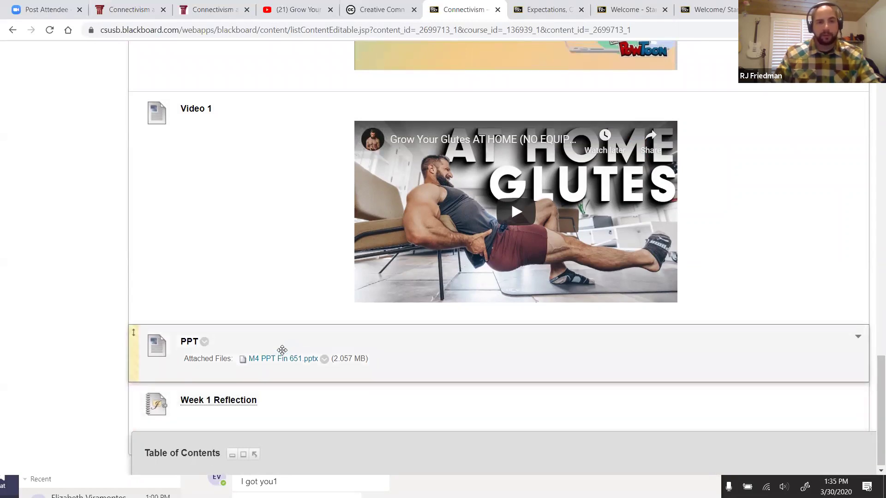
scroll(338, 352, "up", 9)
scroll(375, 339, "up", 15)
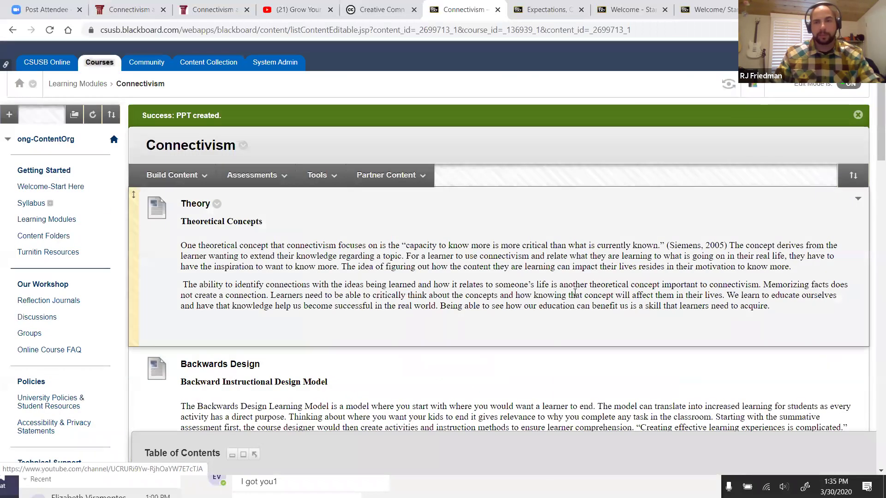
- Reorder the Connectivism module's contents so the Week 1 Reflection journal link comes first, and submit the new order
left_click(854, 178)
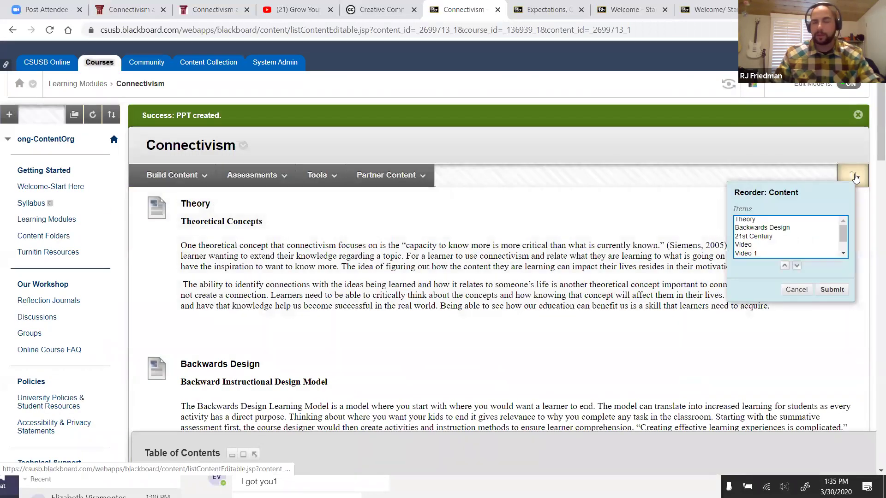
scroll(766, 240, "down", 1)
left_click(772, 252)
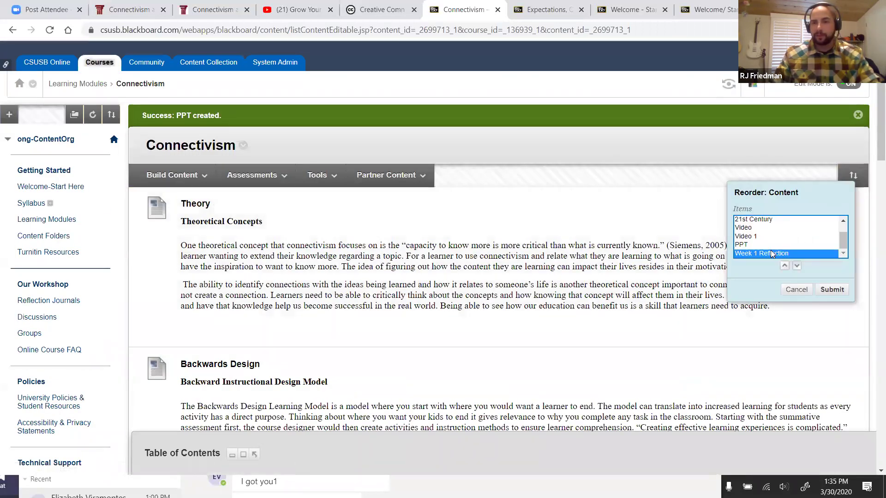
left_click(784, 266)
left_click(784, 266)
left_click(784, 265)
left_click(784, 265)
left_click(784, 265)
left_click(784, 266)
left_click(841, 290)
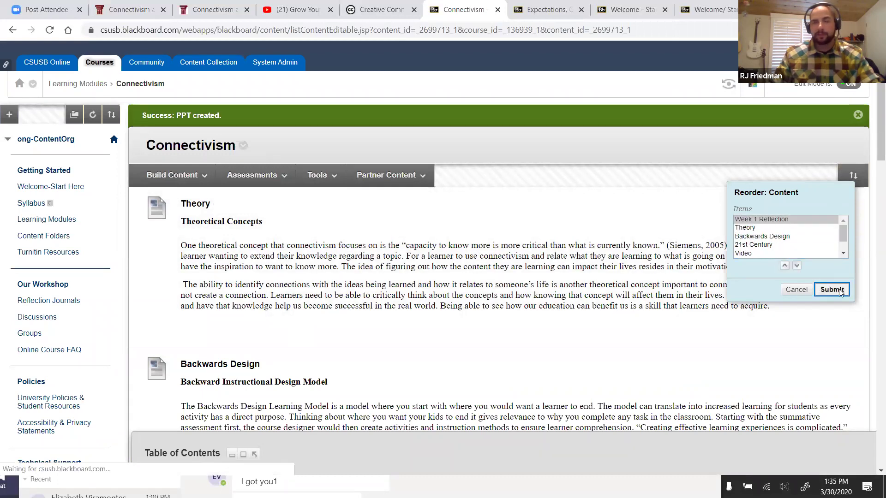
left_click(544, 95)
left_click(175, 174)
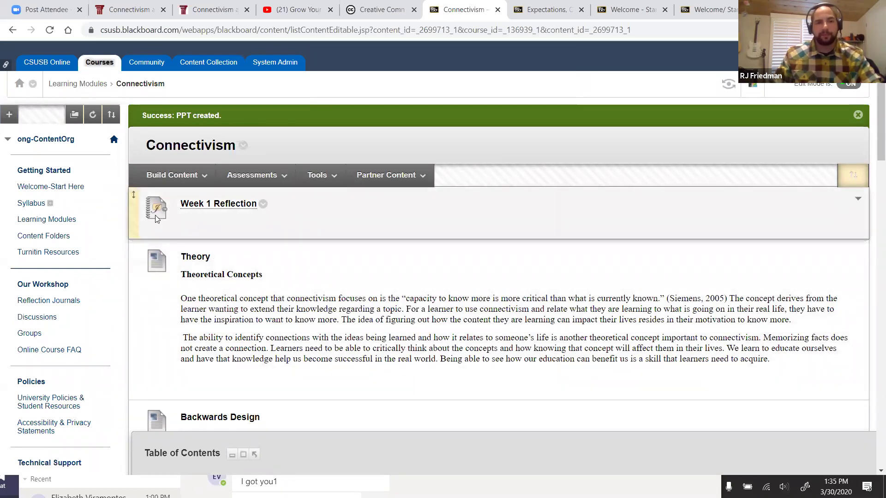
- Start a new file content item in the Connectivism module and name it Syllabus (click to view)
scroll(304, 262, "down", 15)
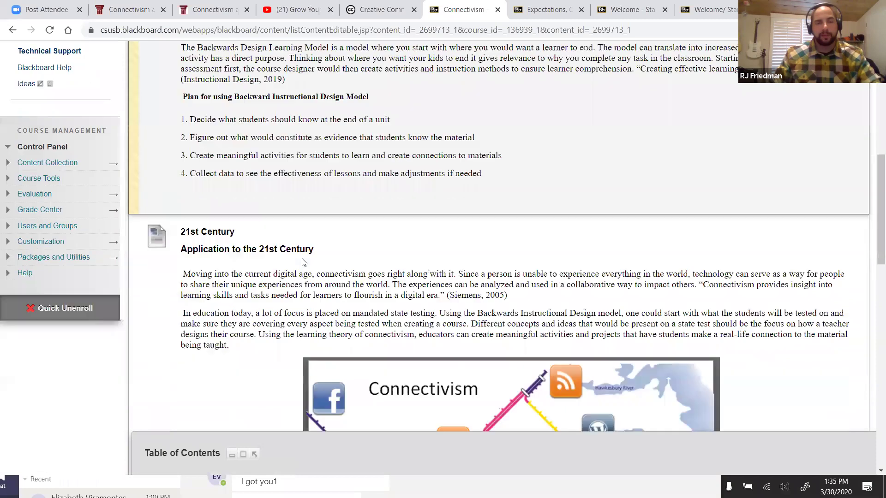
scroll(304, 262, "down", 7)
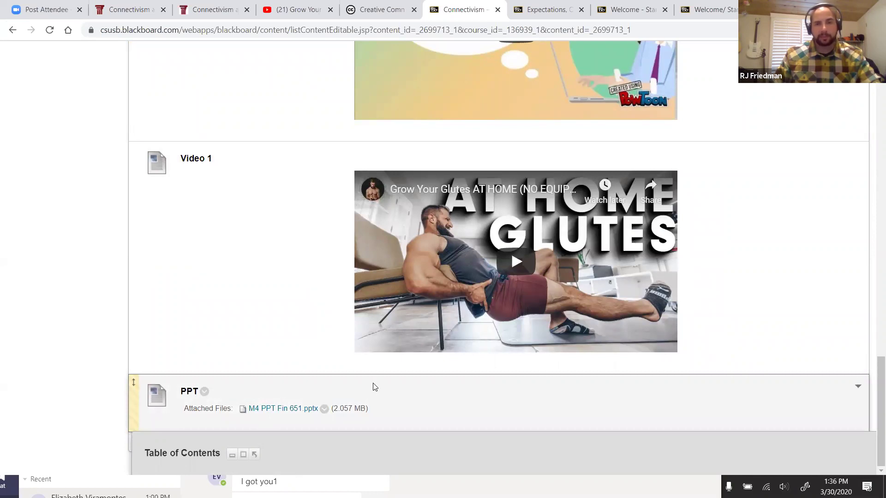
scroll(375, 382, "up", 20)
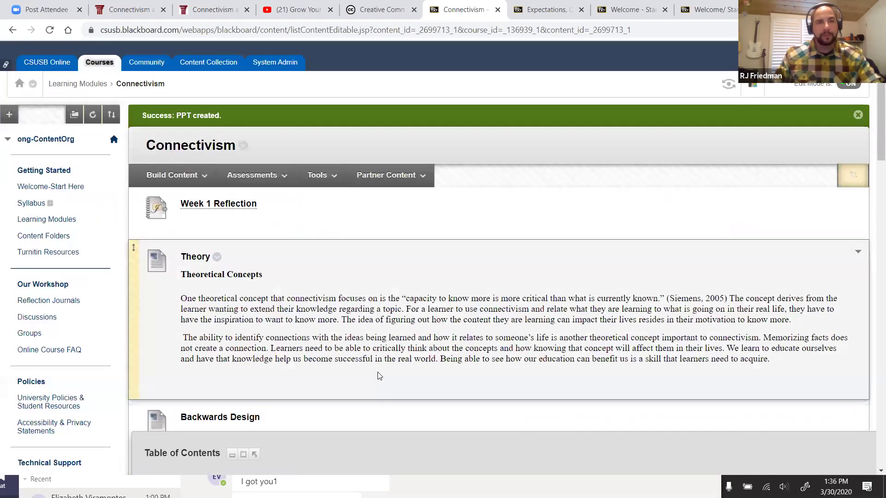
left_click(194, 180)
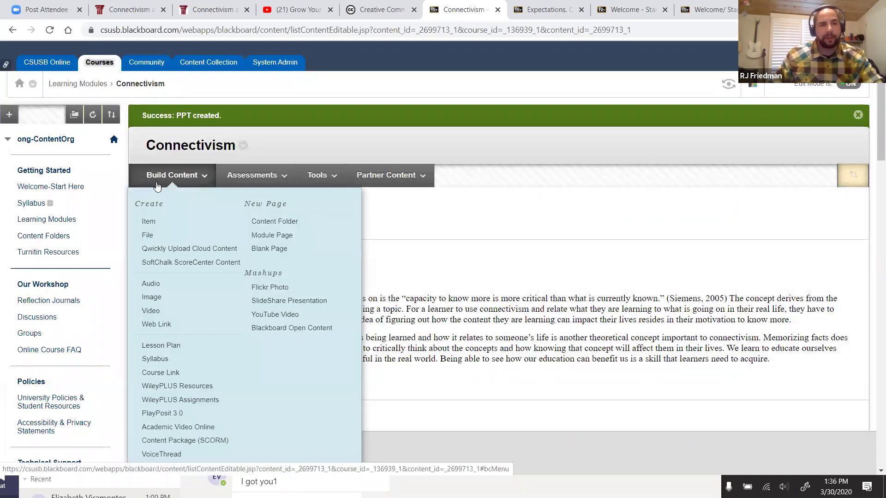
left_click(152, 241)
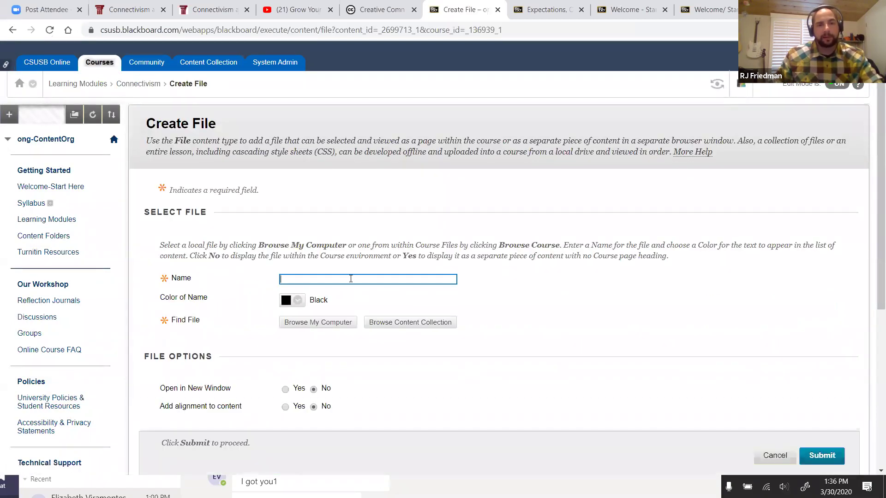
left_click(350, 279)
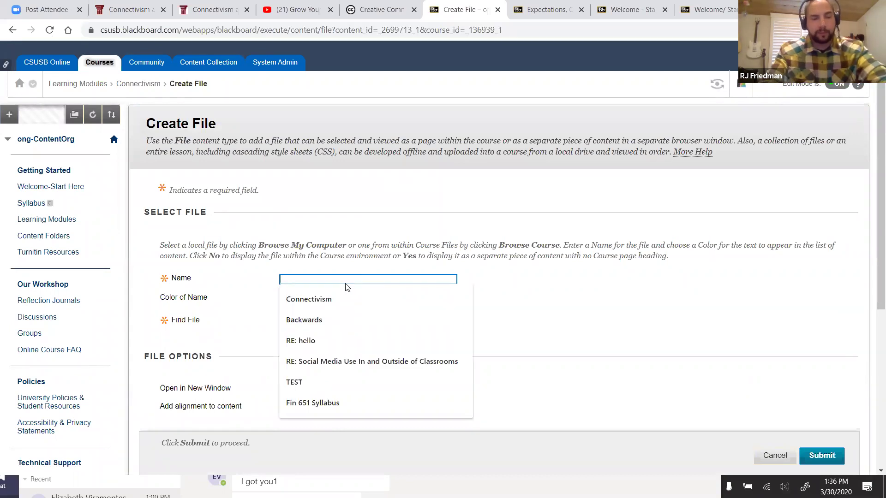
type("Syllabu")
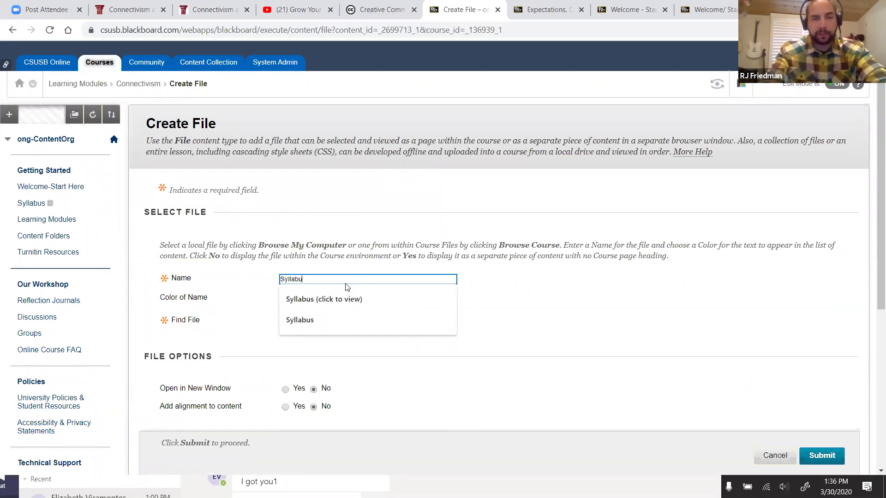
type("s (click to view")
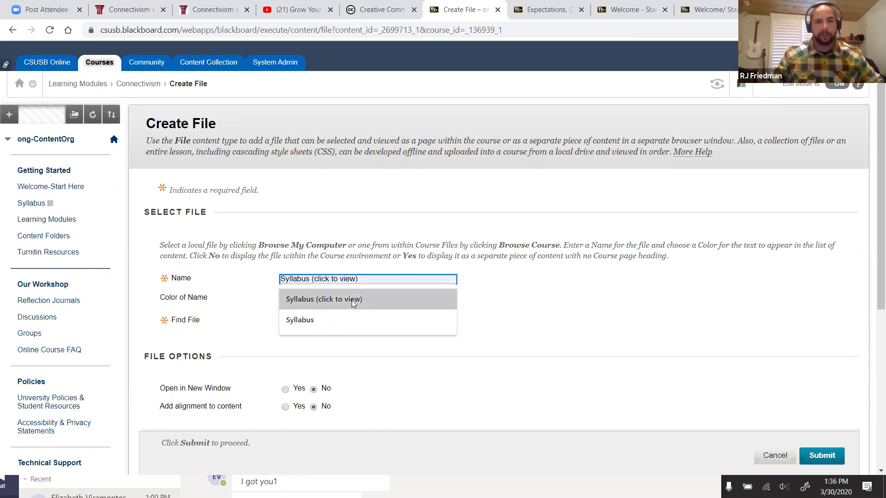
left_click(351, 300)
- Attach the US_HistoryII PDF from the computer to the syllabus file item and submit it with the default options
left_click(312, 321)
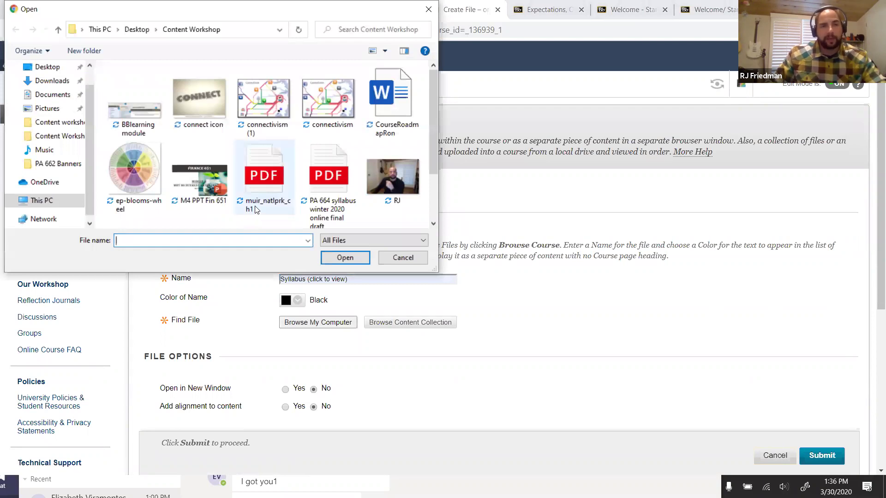
scroll(254, 209, "down", 2)
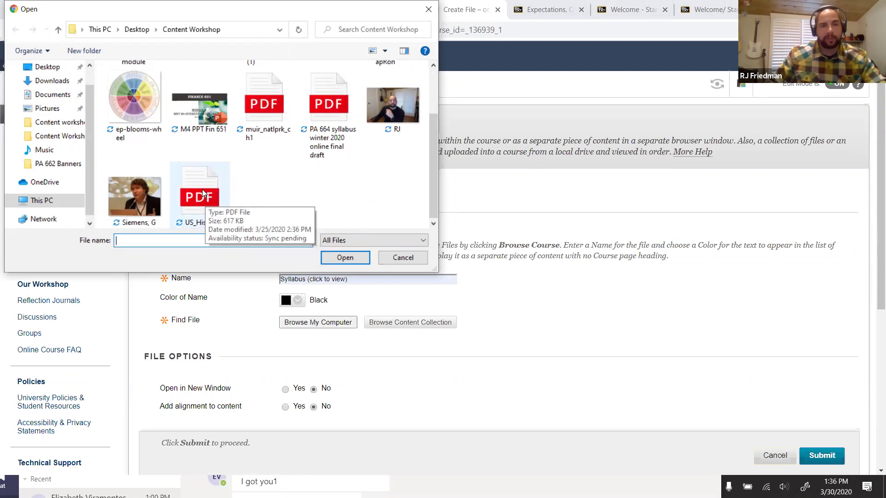
left_click(206, 204)
left_click(345, 257)
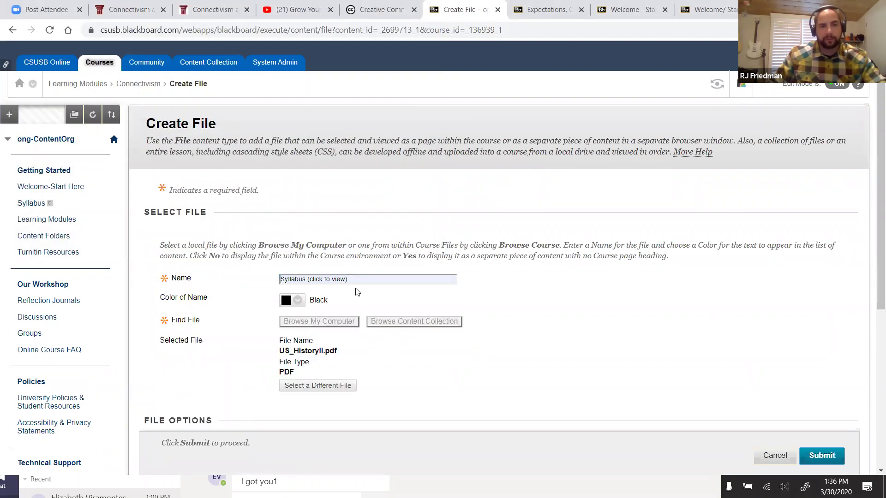
scroll(360, 267, "down", 4)
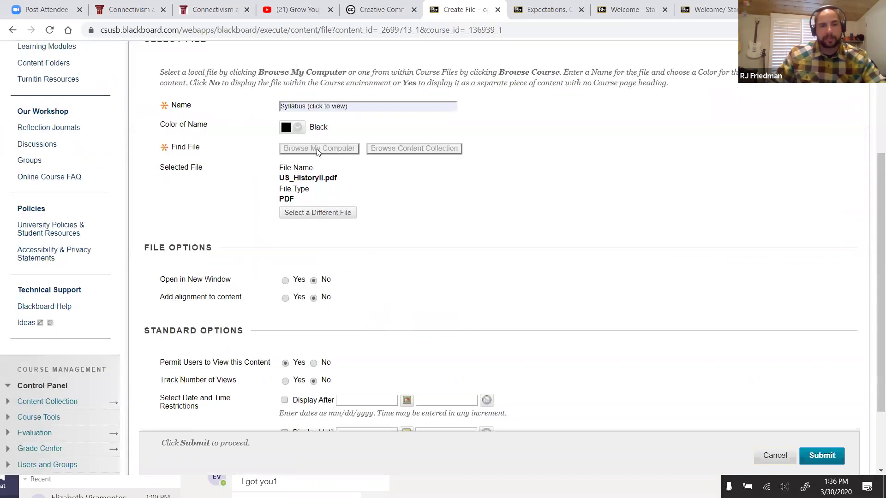
scroll(298, 188, "down", 2)
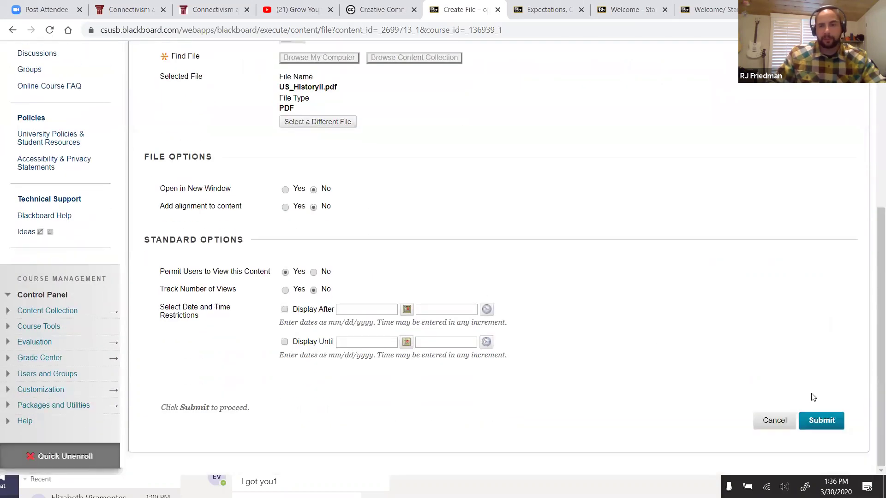
left_click(825, 422)
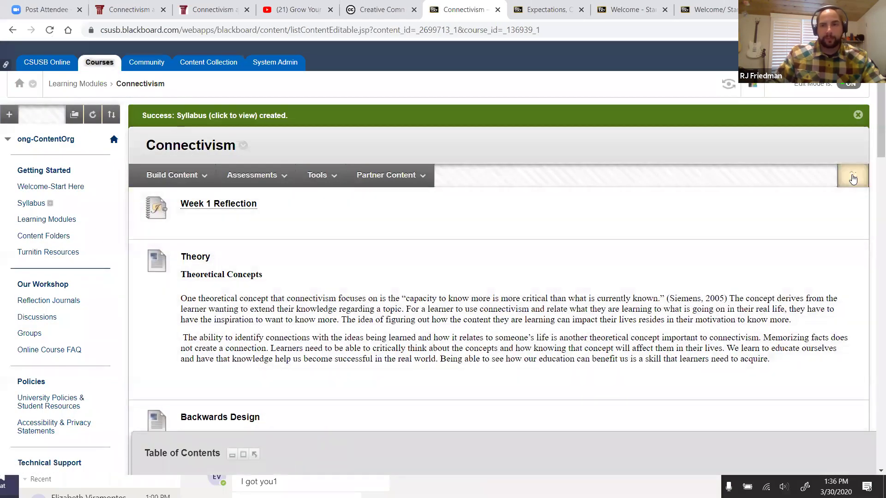
- Reorder the module's contents so Syllabus (click to view) comes first, above the Week 1 Reflection, and submit the order
left_click(852, 175)
scroll(771, 247, "down", 2)
left_click(770, 253)
left_click(784, 266)
left_click(784, 266)
left_click(784, 266)
left_click(785, 266)
left_click(784, 266)
left_click(784, 265)
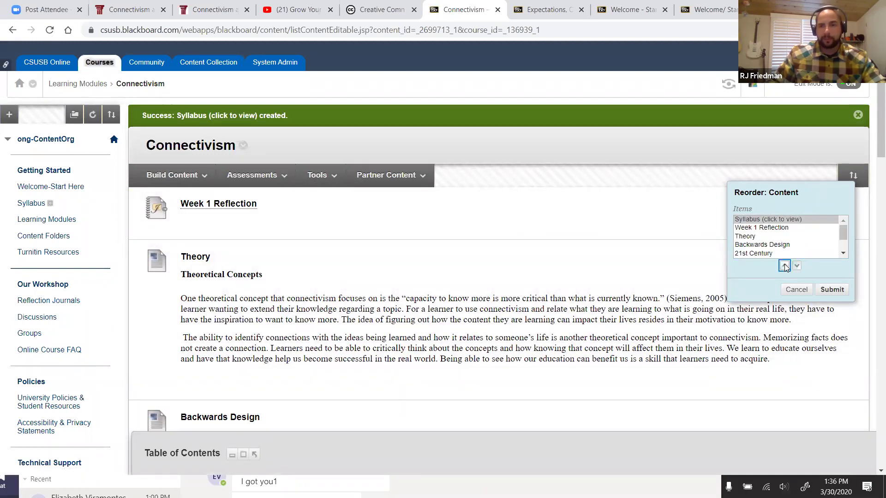
left_click(832, 290)
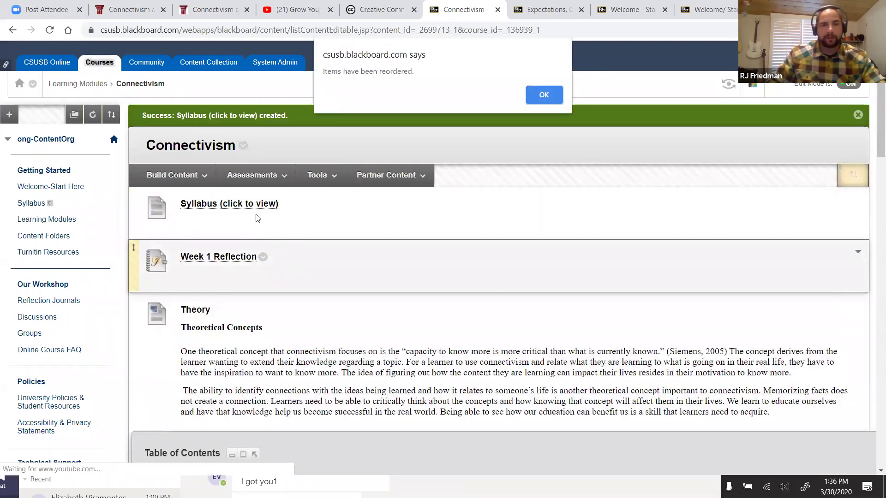
left_click(546, 95)
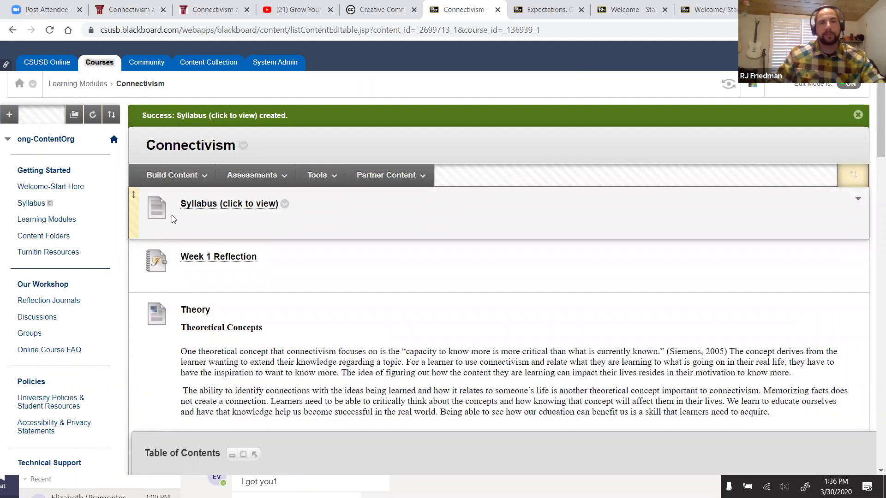
- Open the Syllabus (click to view) item and look through the embedded PDF's pages from the cover to Help & Resources
left_click(251, 208)
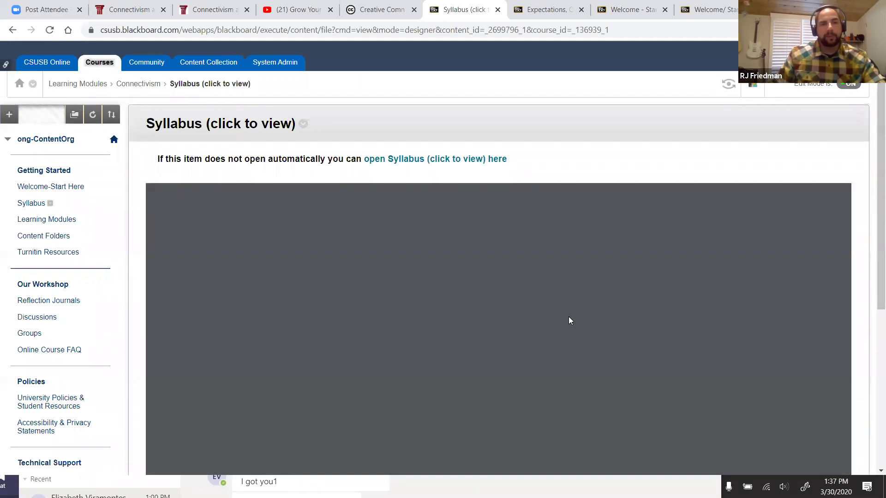
scroll(602, 332, "down", 3)
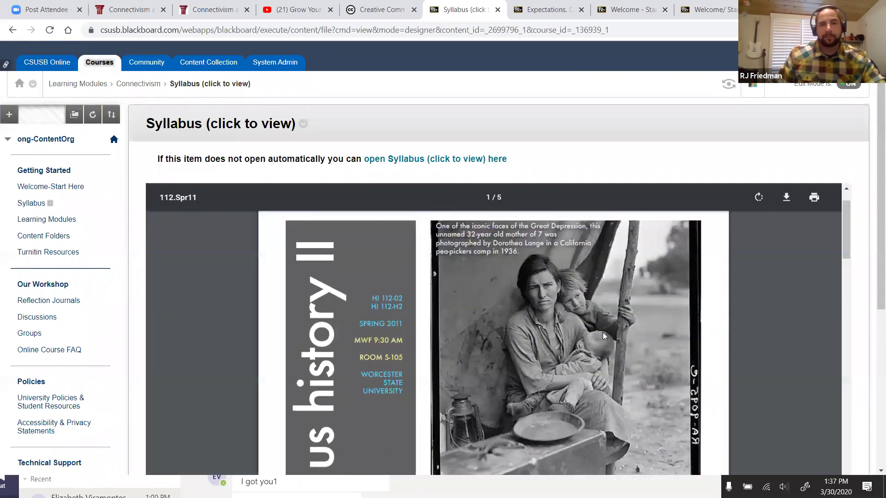
scroll(861, 345, "down", 3)
scroll(862, 345, "down", 2)
scroll(728, 309, "down", 4)
scroll(730, 312, "down", 7)
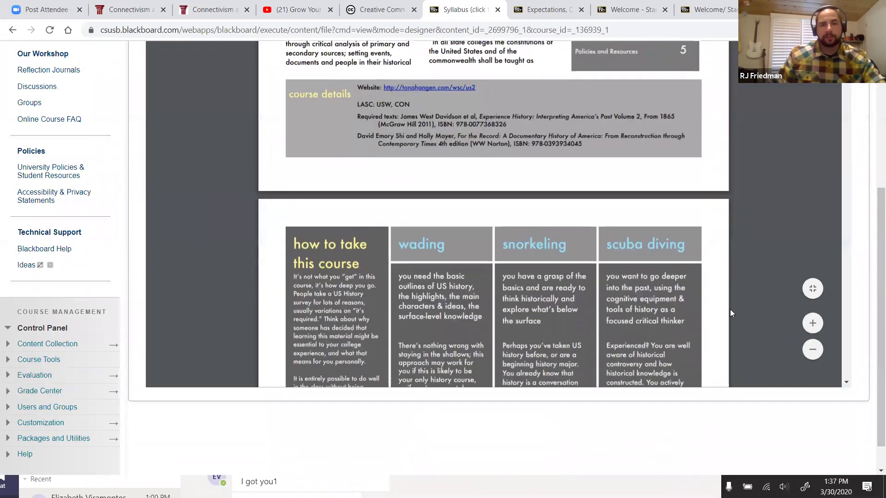
scroll(570, 281, "down", 9)
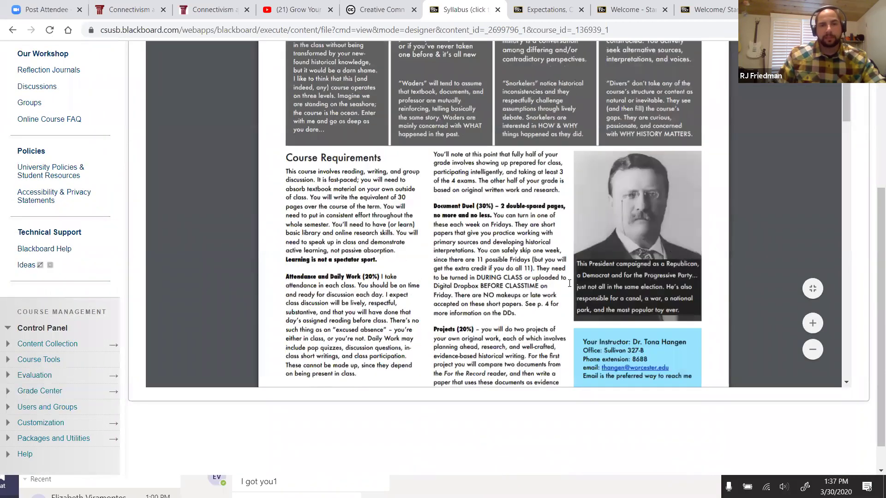
scroll(571, 286, "down", 12)
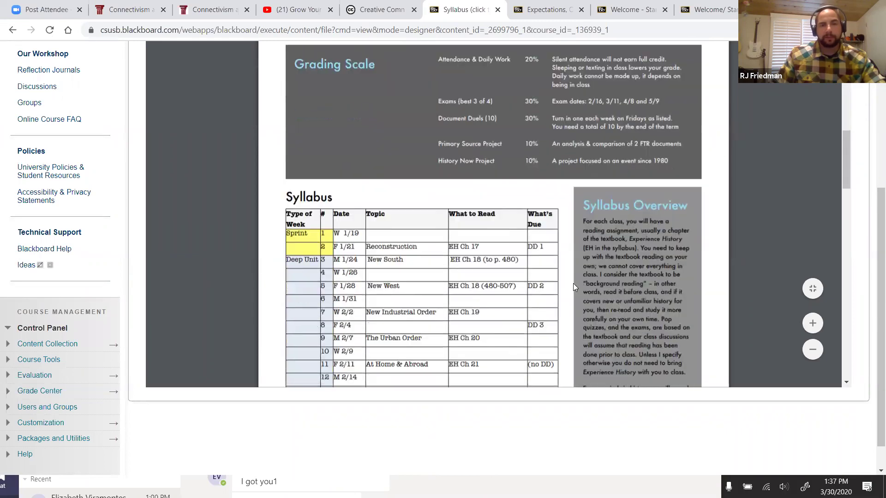
scroll(574, 284, "down", 12)
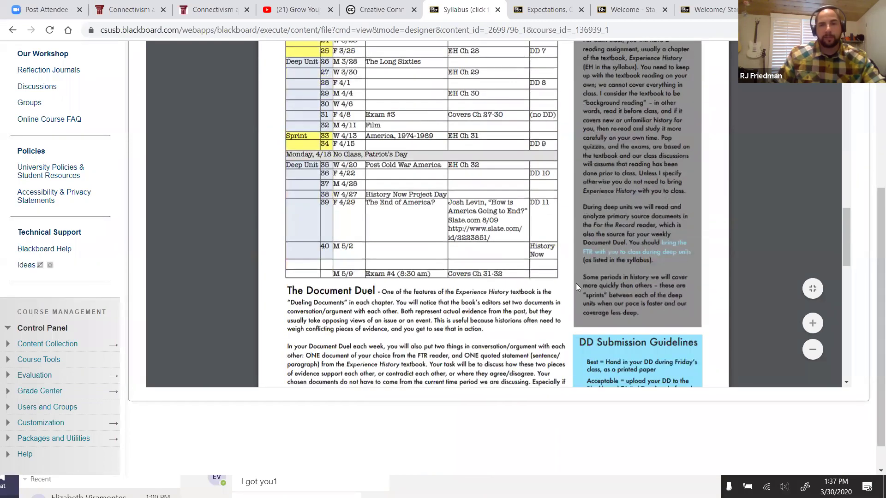
scroll(667, 294, "down", 4)
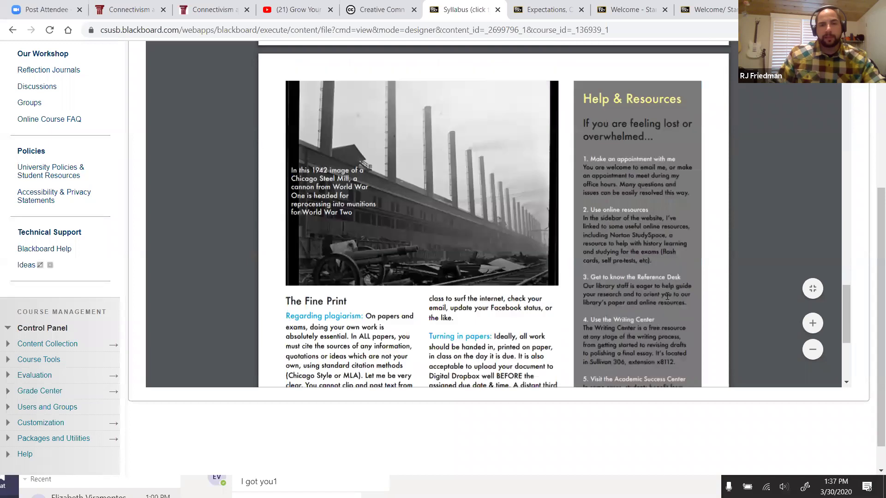
- Enlarge the embedded syllabus PDF, review its pages back to the cover, and reduce the magnification again
left_click(812, 324)
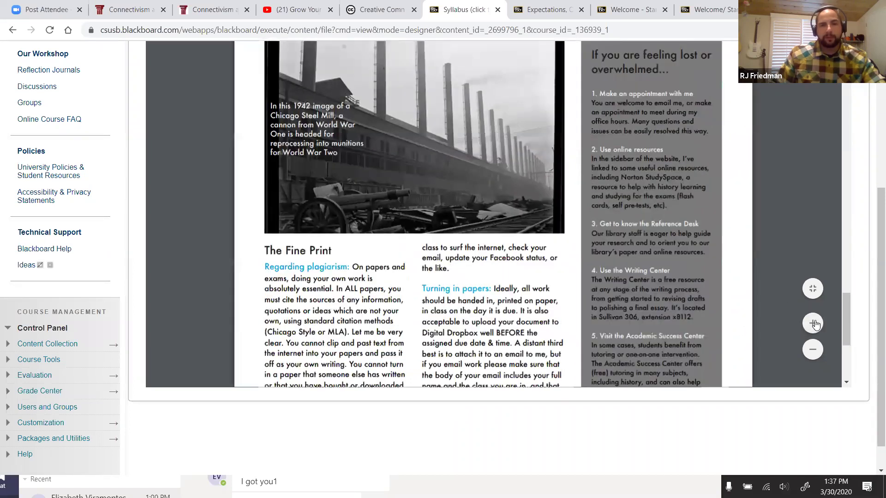
left_click(814, 327)
left_click(813, 326)
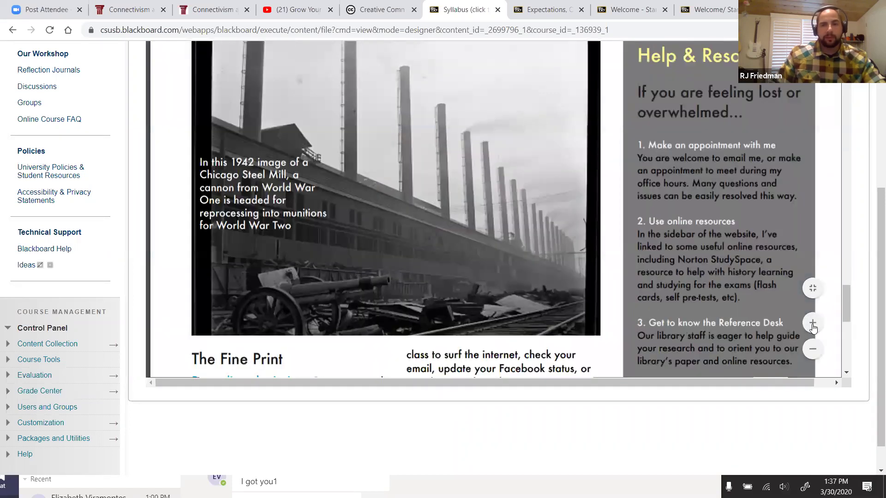
scroll(811, 326, "up", 5)
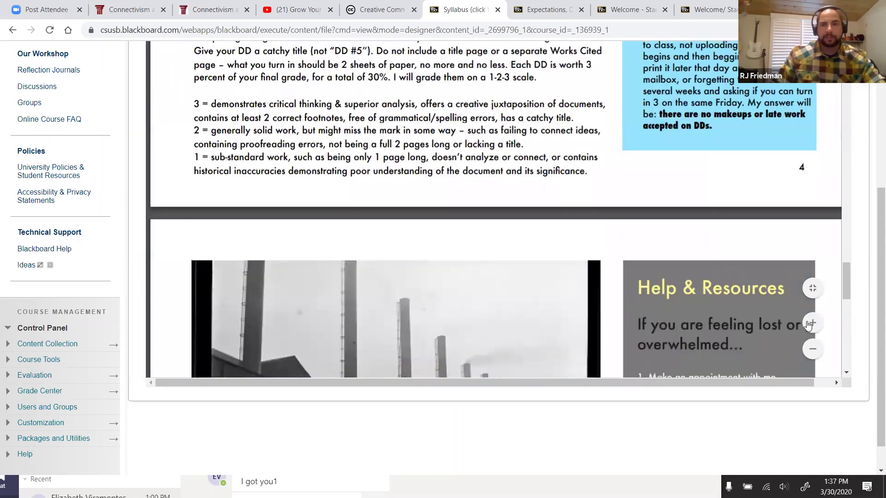
scroll(809, 325, "up", 15)
scroll(811, 324, "up", 20)
scroll(808, 322, "up", 15)
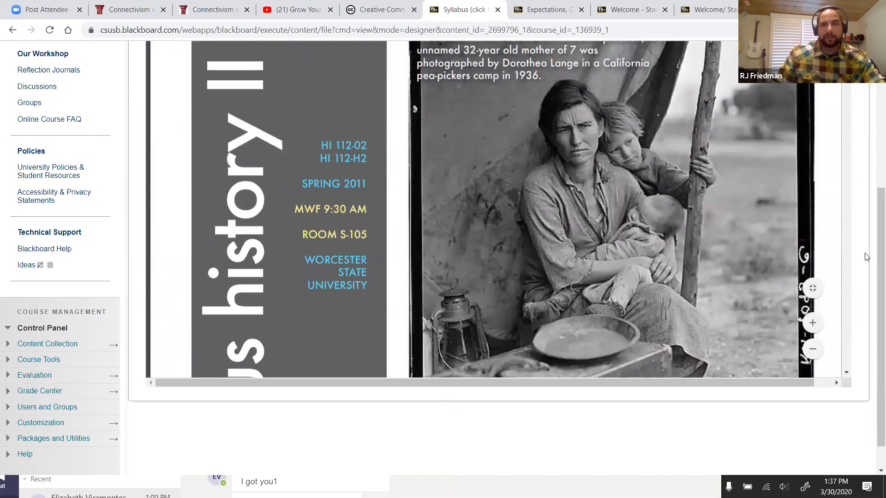
scroll(844, 250, "down", 20)
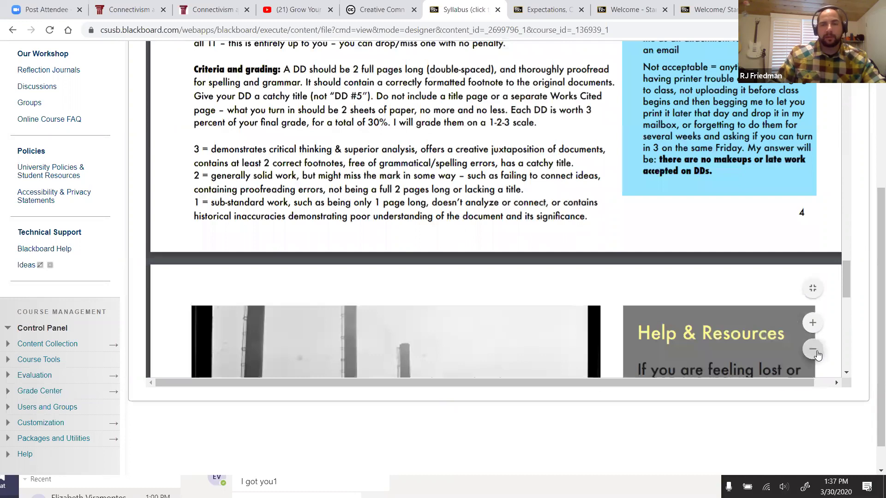
left_click(817, 353)
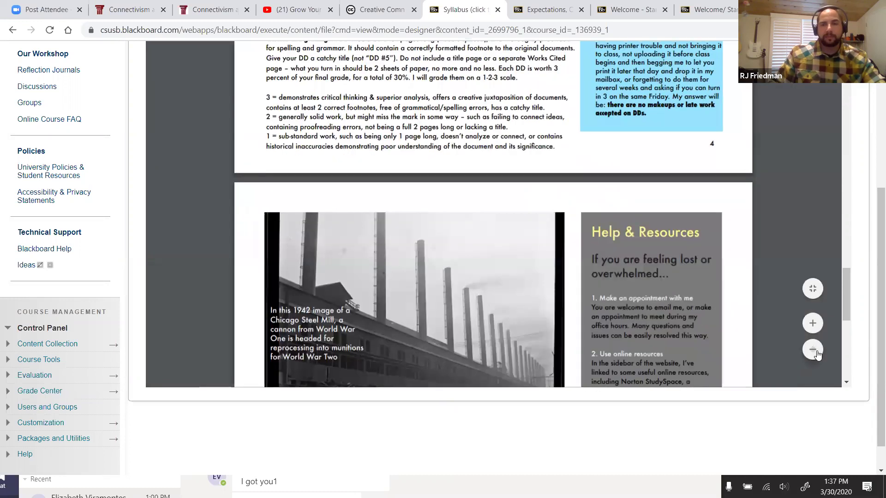
scroll(788, 287, "up", 10)
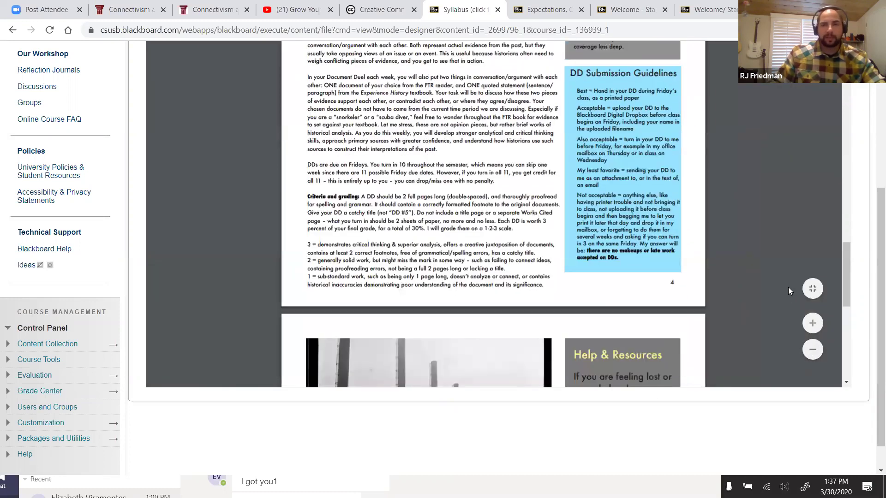
- Go back to the start of the embedded syllabus PDF and return to the Connectivism module's contents
scroll(789, 290, "up", 15)
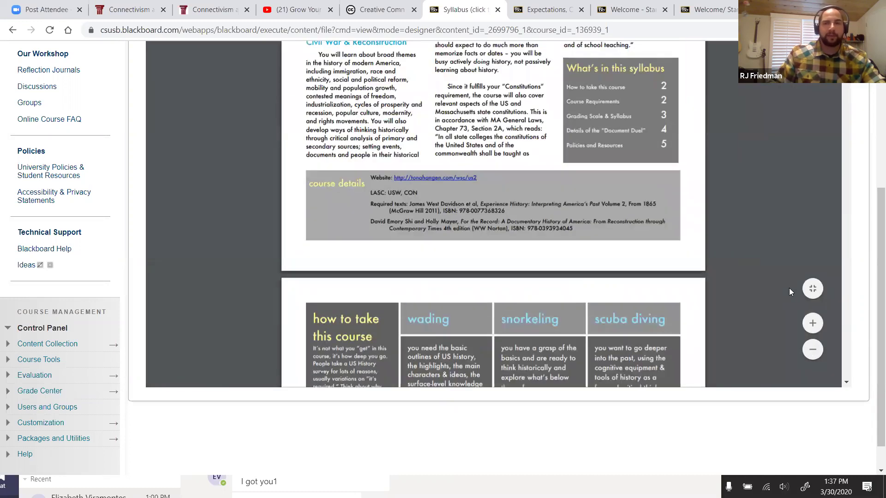
scroll(873, 263, "up", 5)
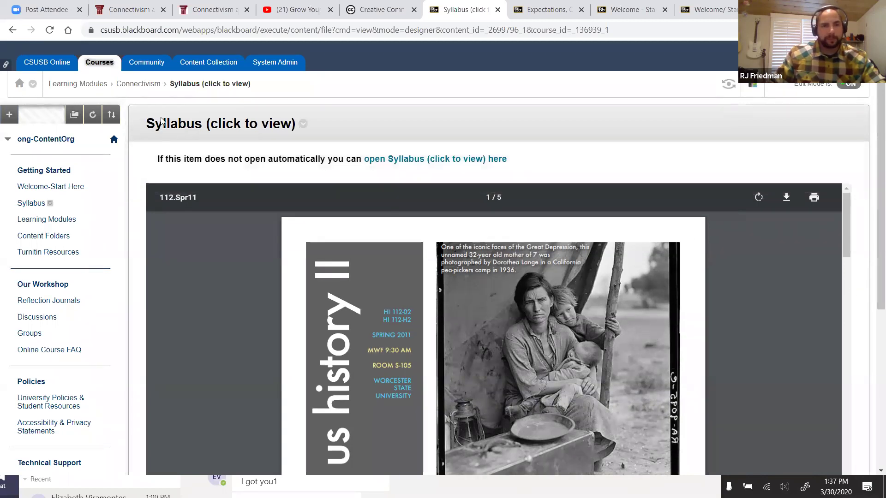
left_click(140, 87)
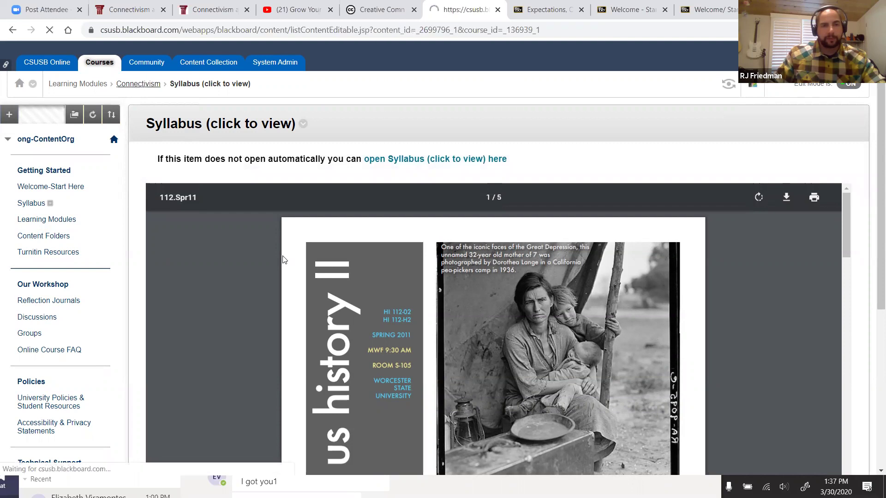
left_click(191, 157)
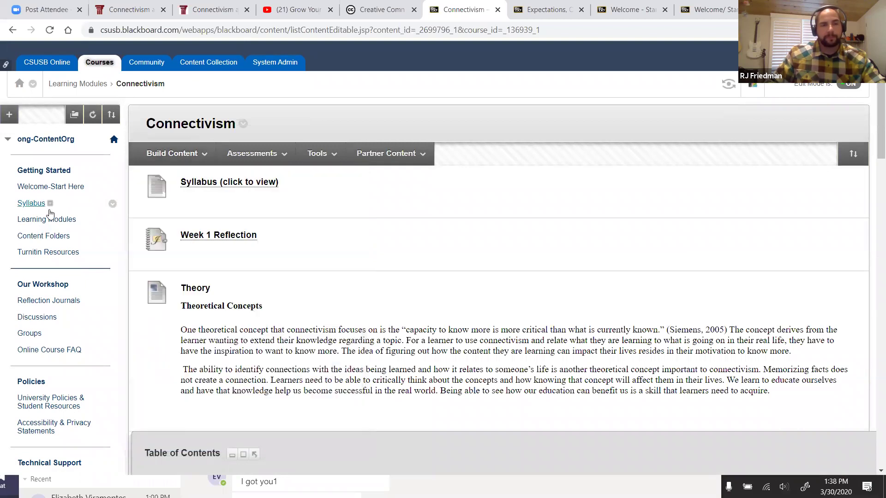
- Start a new content item in the course's Syllabus area and name it Syllabus for Download
left_click(31, 204)
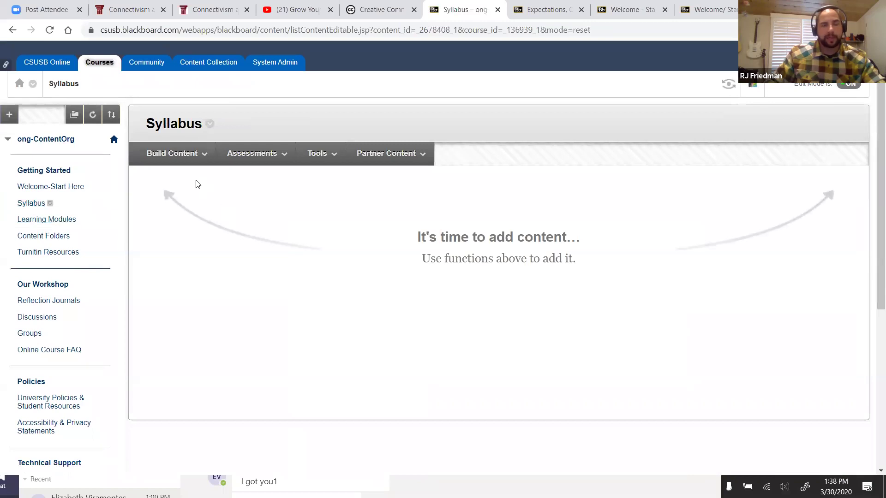
left_click(193, 156)
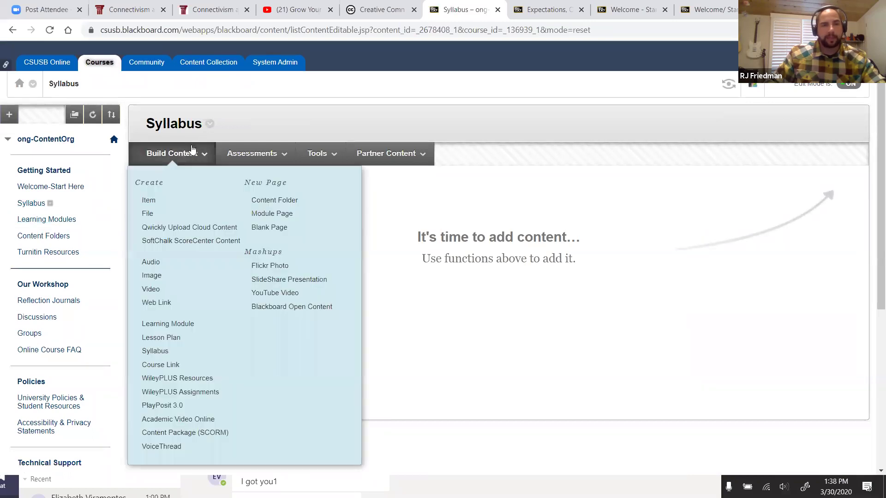
left_click(149, 200)
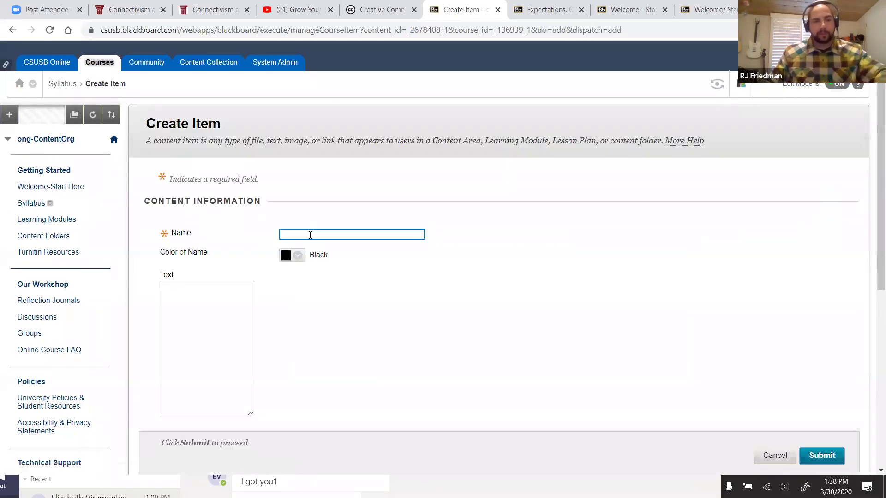
type("Syllabus f")
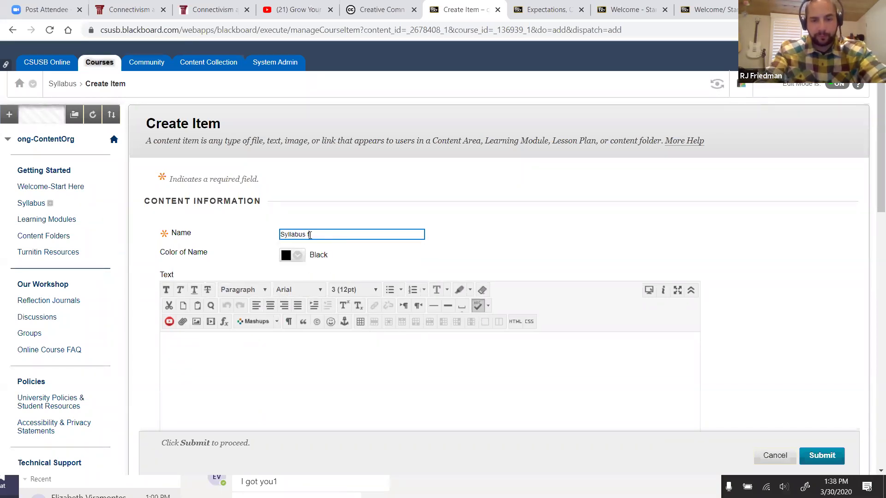
type("or Download")
- Attach the PDF PA 664 syllabus winter 2020 online final draft from the computer to the item and submit it
scroll(772, 299, "down", 6)
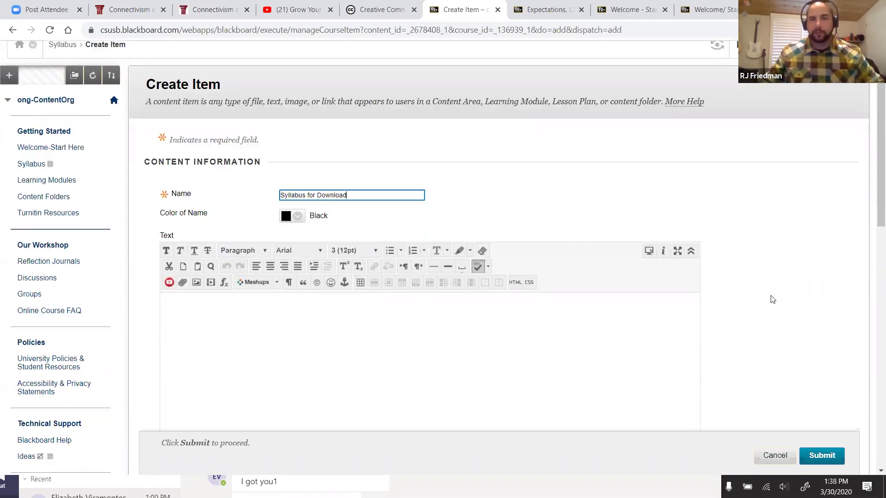
scroll(417, 331, "down", 4)
left_click(337, 375)
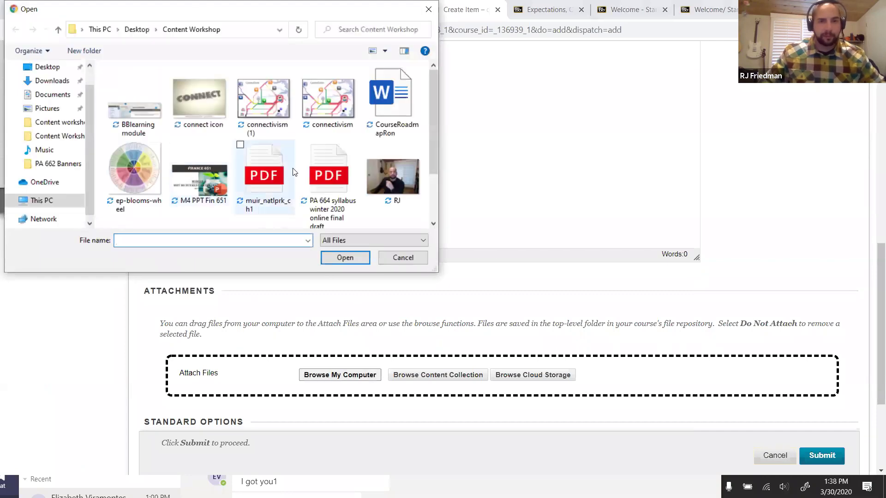
scroll(296, 173, "down", 1)
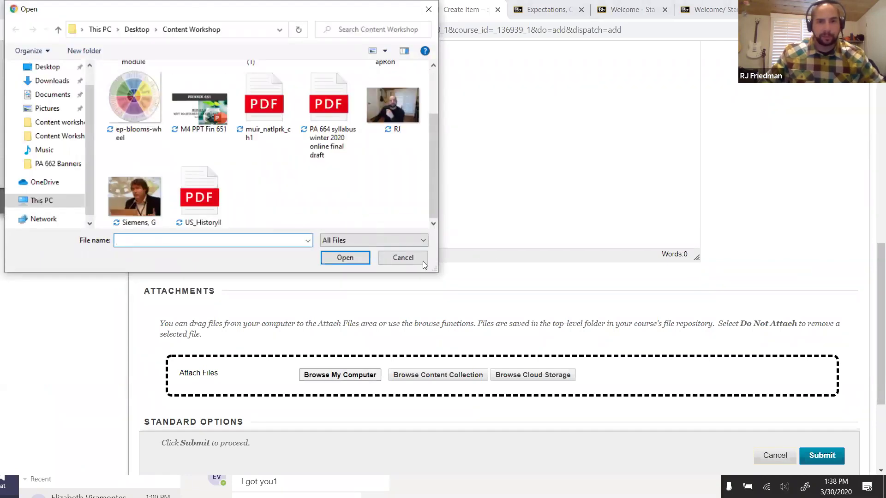
left_click_drag(433, 269, 619, 306)
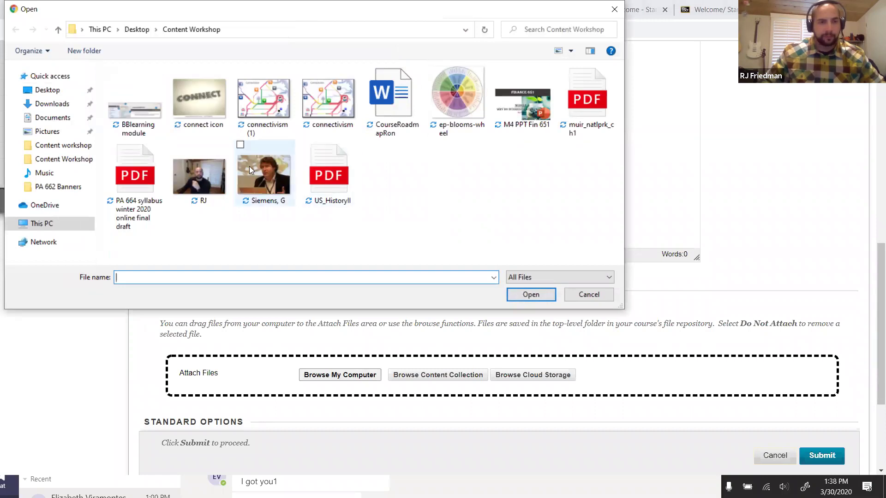
left_click(135, 173)
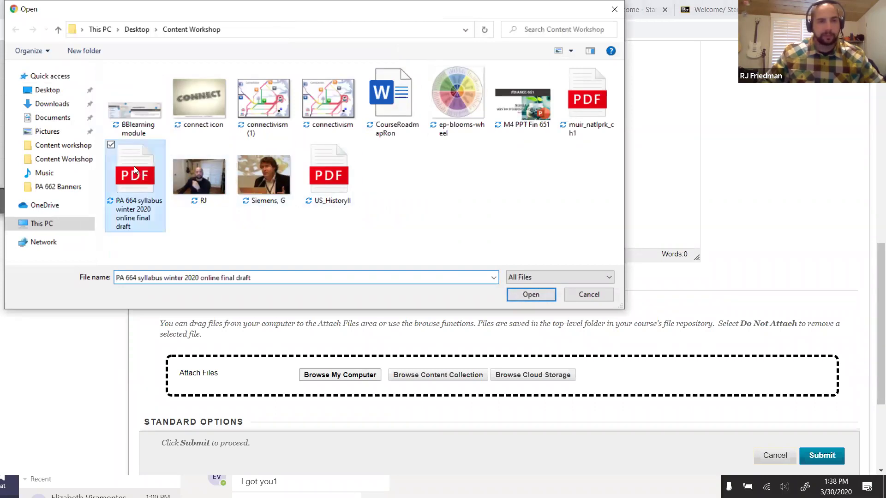
left_click(532, 295)
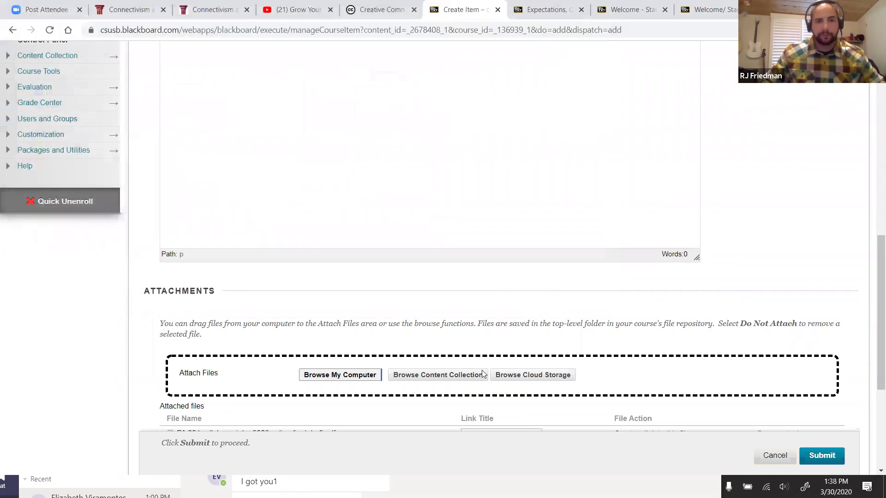
scroll(840, 428, "down", 3)
left_click(821, 455)
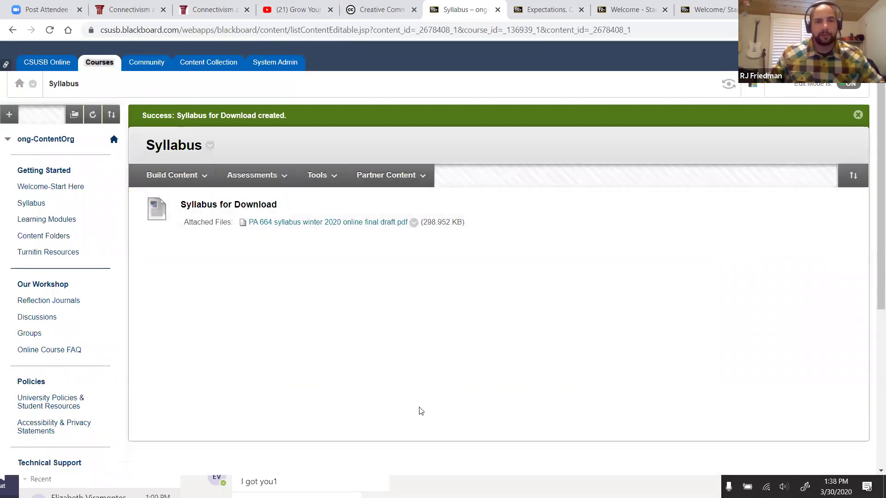
- Add a file named Syllabus (click to view) to the Syllabus area using the US_HistoryII PDF, submit it, and open it
mouse_move(182, 187)
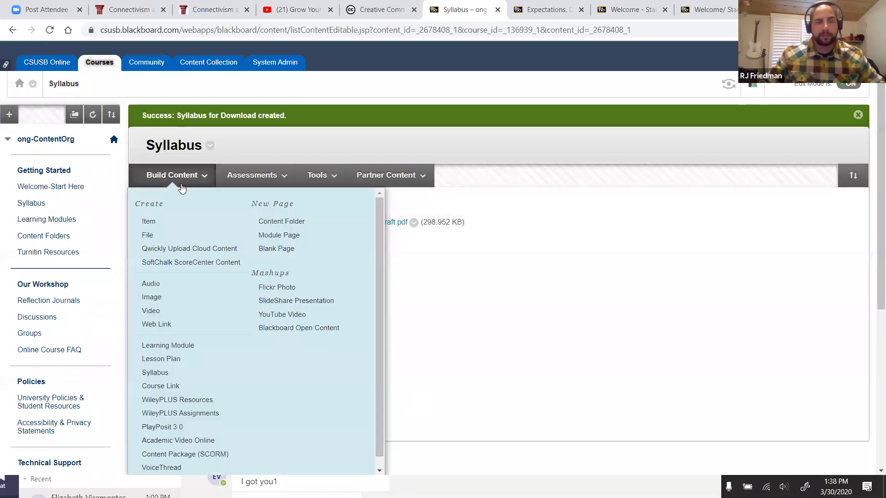
left_click(148, 237)
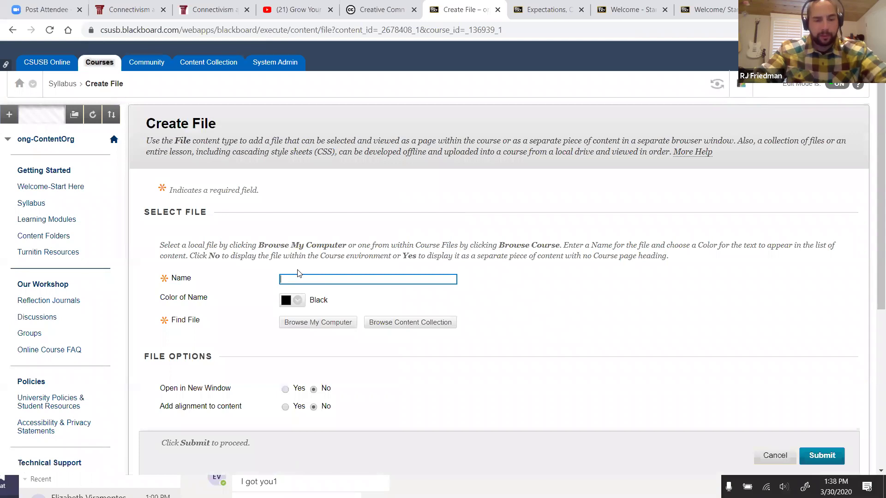
left_click(298, 276)
left_click(337, 299)
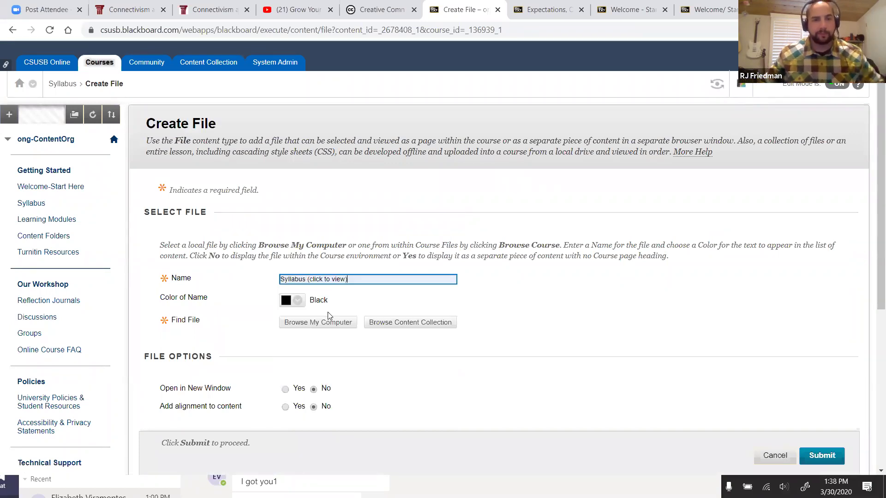
left_click(326, 322)
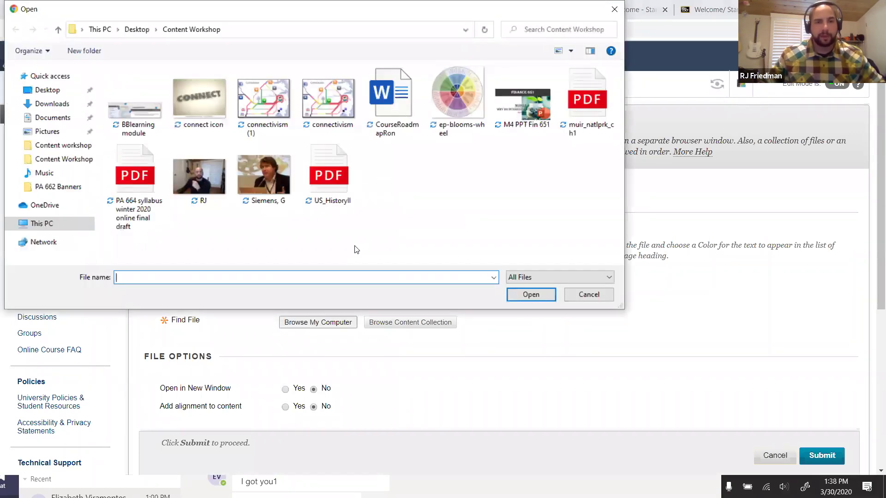
left_click(334, 188)
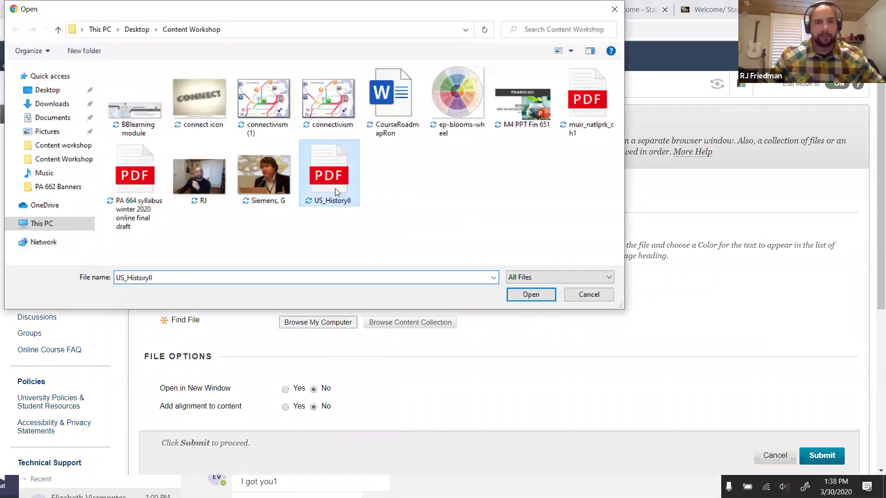
left_click(530, 295)
left_click(825, 456)
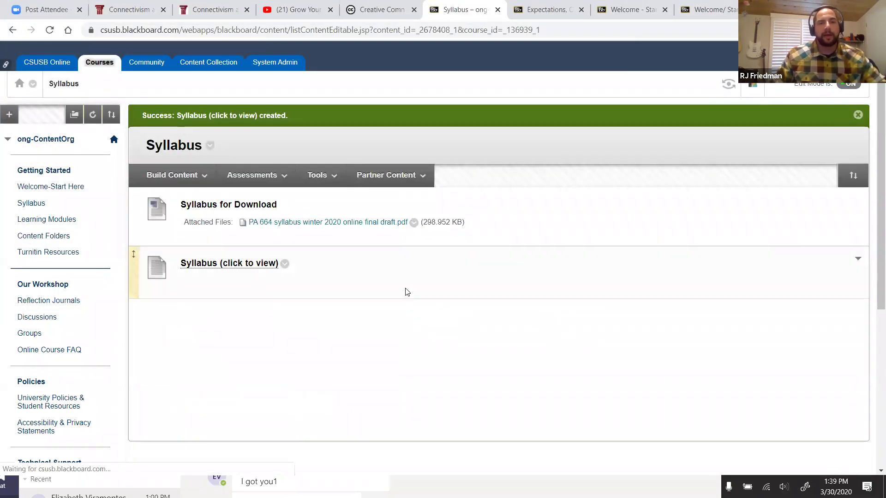
left_click(245, 264)
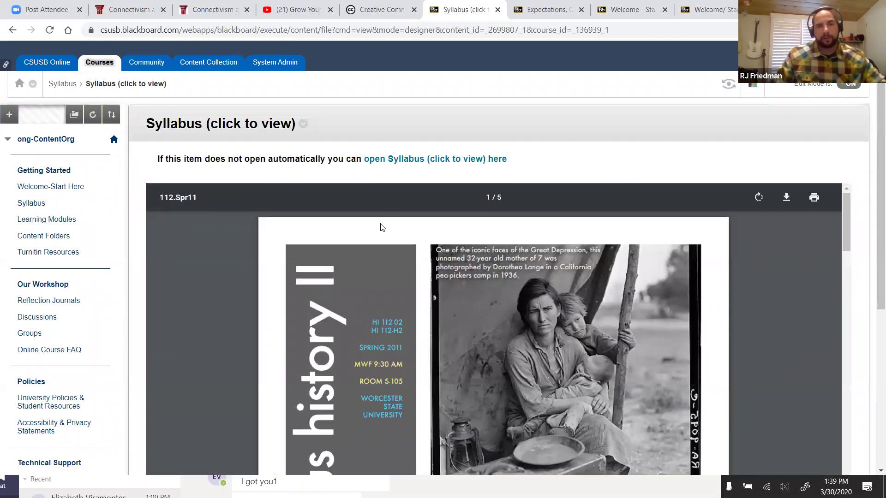
- Look over the open Expectations and Welcome course pages, then examine the ELA Community2020 welcome text and Faculty/Designer Assignments table
left_click(545, 10)
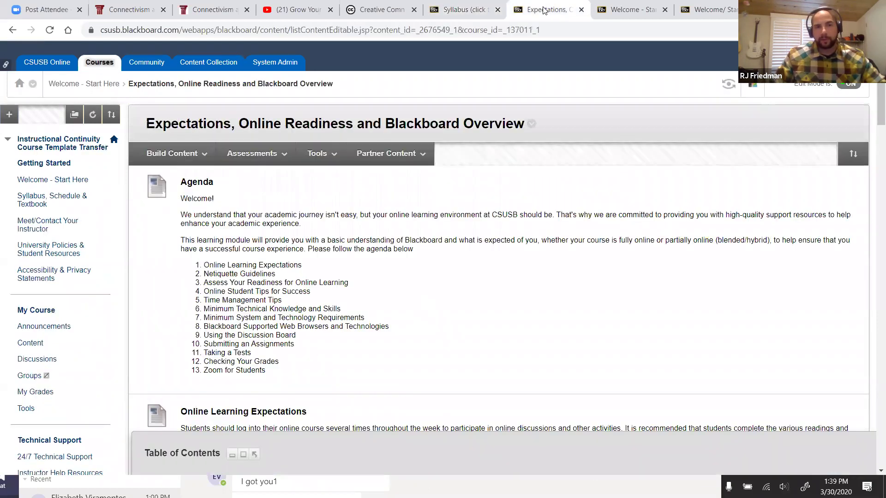
left_click(624, 9)
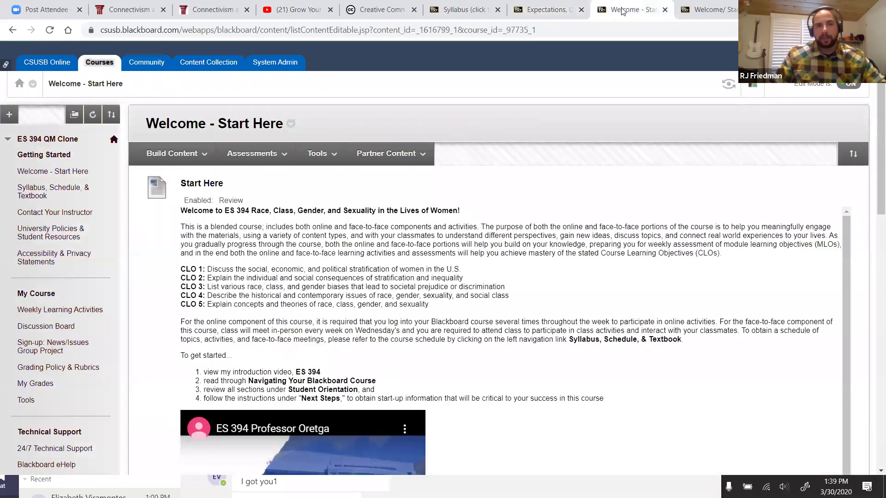
left_click(708, 8)
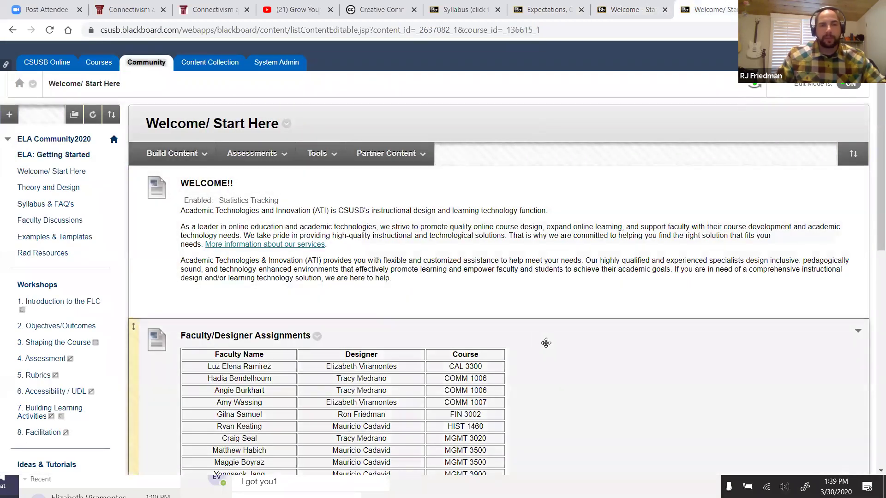
scroll(634, 371, "down", 2)
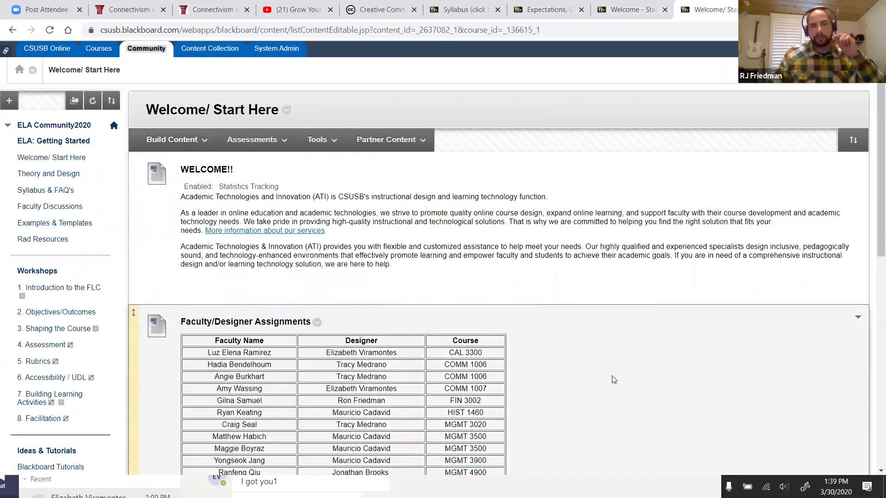
scroll(256, 397, "down", 1)
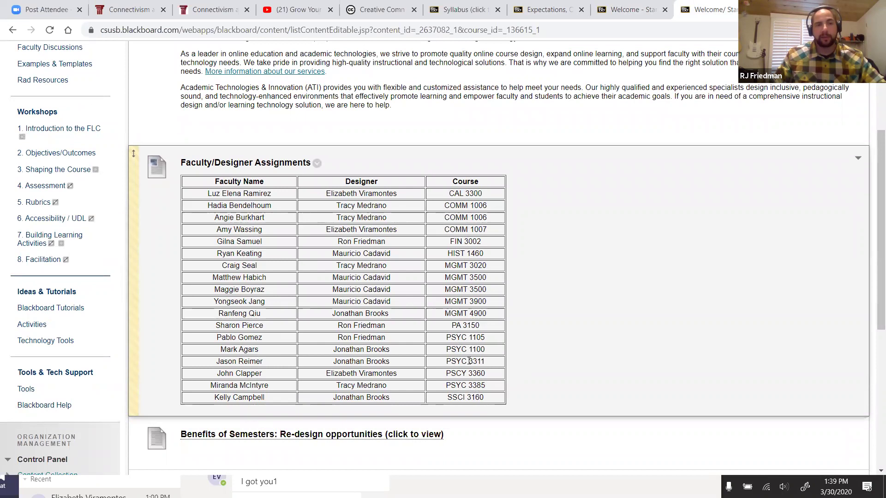
scroll(469, 361, "up", 1)
scroll(470, 360, "up", 2)
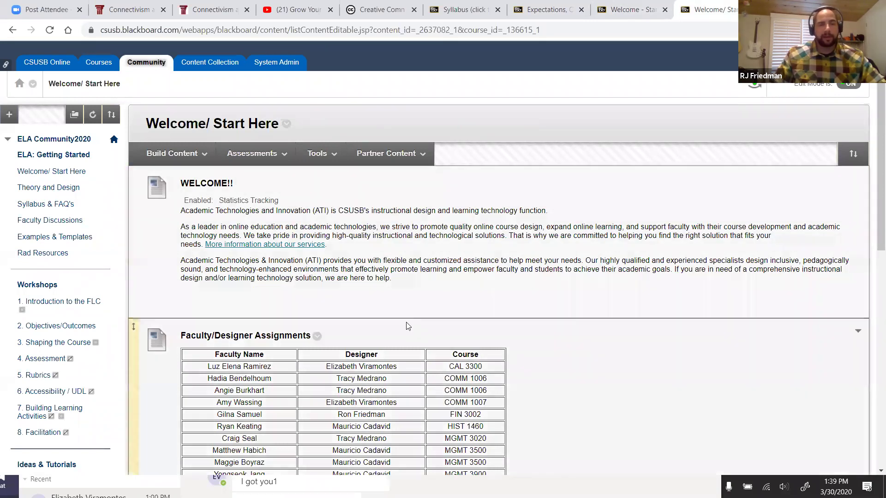
scroll(528, 344, "down", 1)
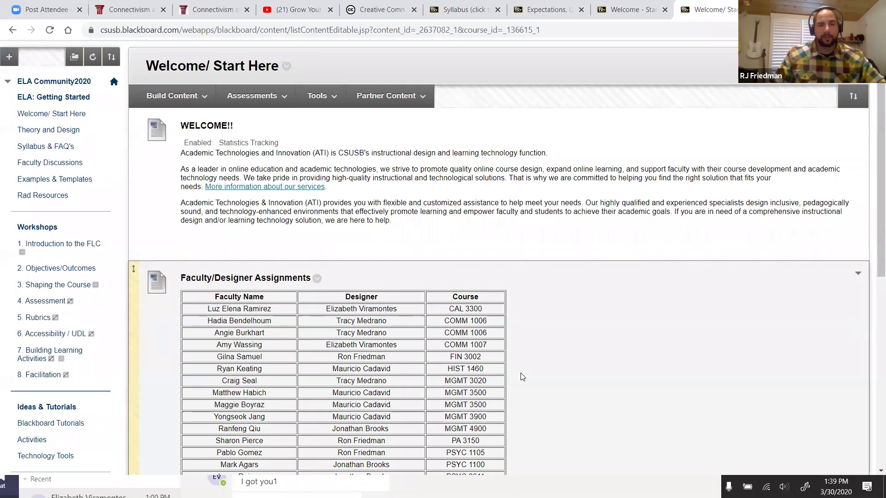
scroll(564, 255, "up", 1)
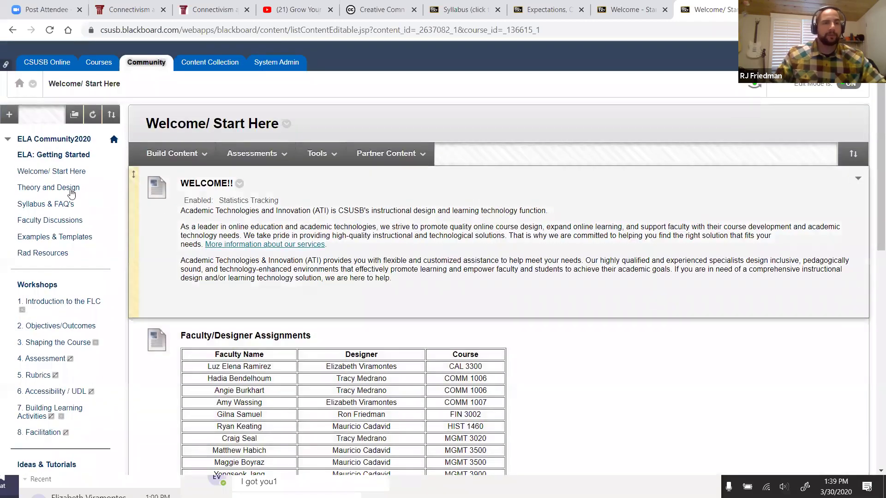
scroll(65, 191, "up", 1)
- Open the full TEC-Variety e-book PDF from the community's Theory and Design area and look through its opening pages
left_click(59, 188)
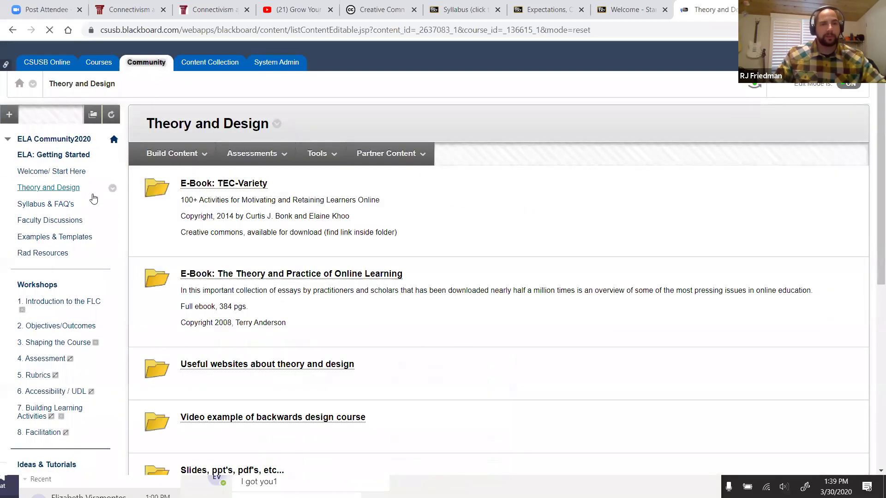
left_click(191, 185)
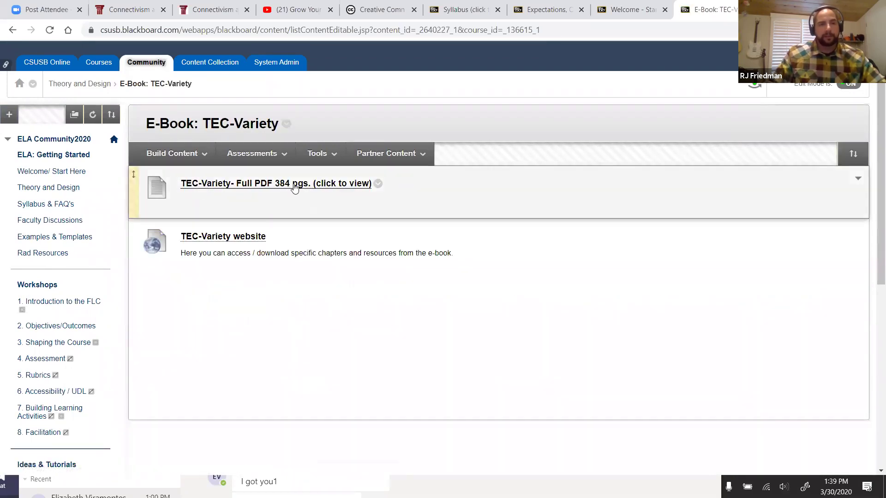
left_click(246, 184)
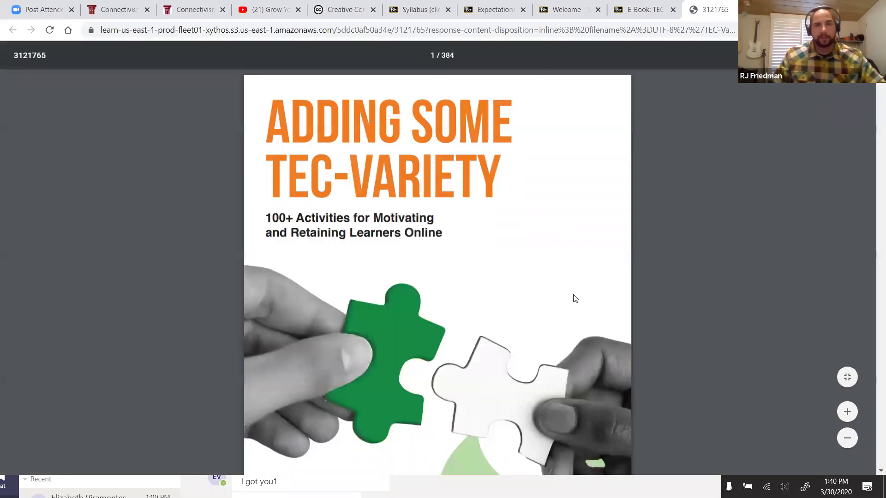
scroll(546, 280, "down", 15)
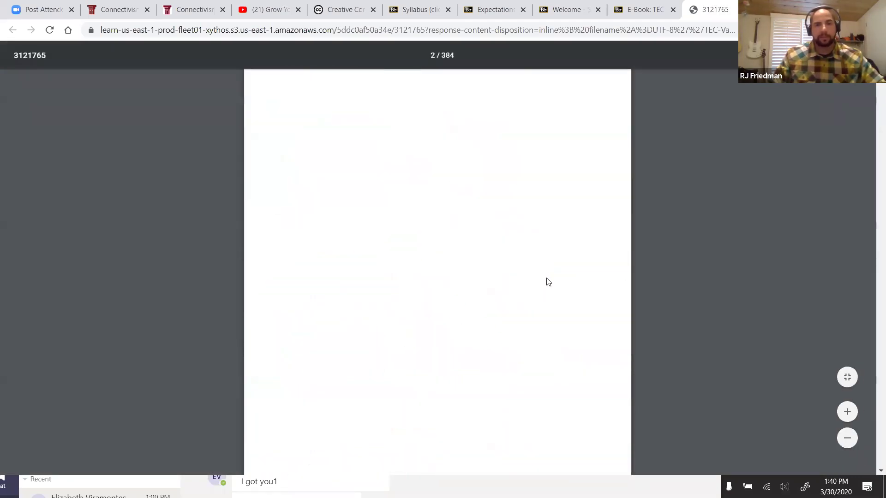
scroll(547, 277, "down", 15)
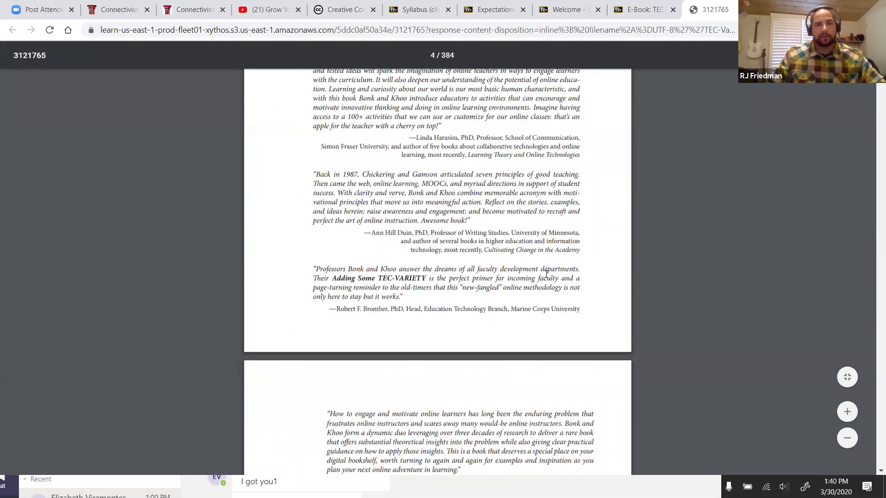
- Skim the TEC-Variety e-book PDF from the endorsements through the contents and introduction to the activity pages, and close it
scroll(603, 292, "down", 20)
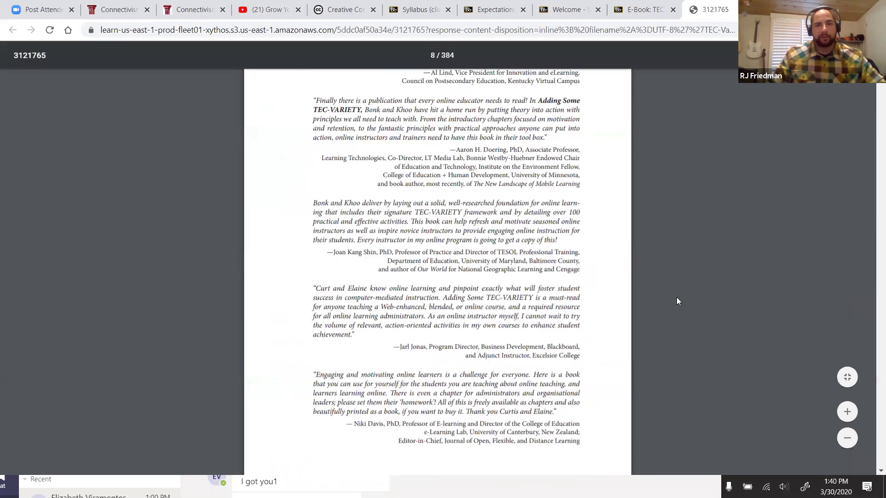
scroll(682, 296, "down", 20)
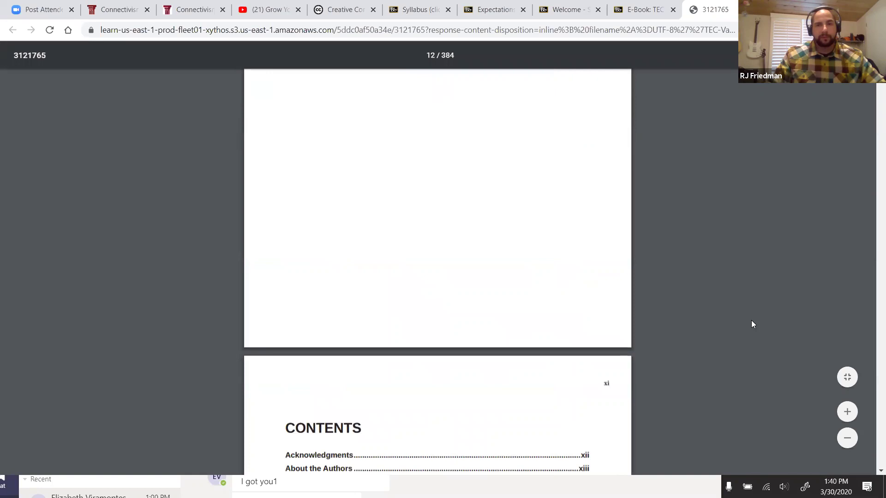
scroll(750, 324, "down", 20)
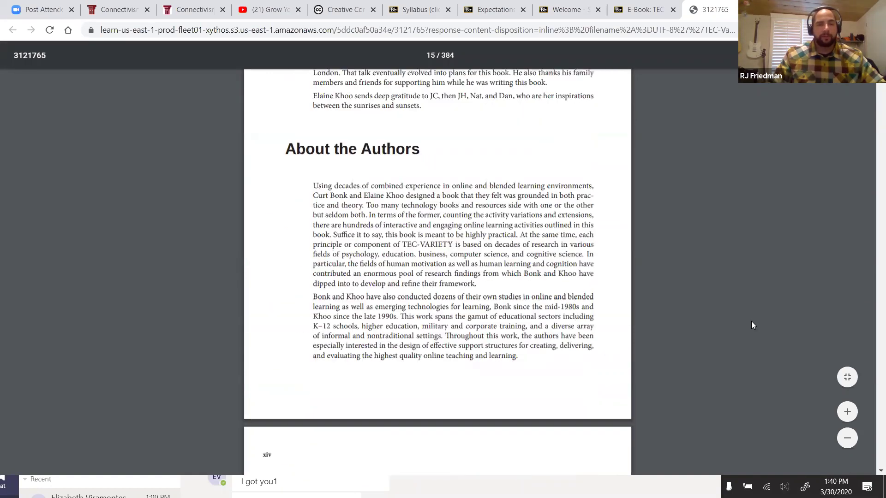
scroll(751, 324, "down", 20)
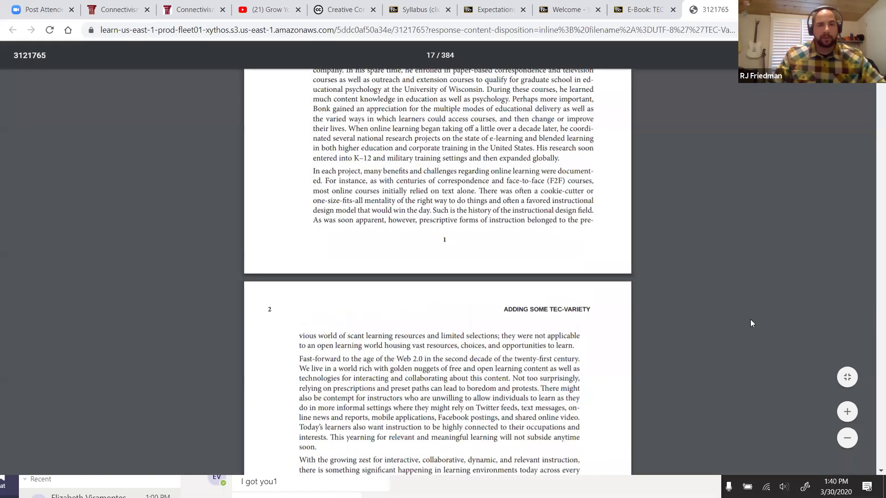
left_click_drag(879, 62, 870, 156)
scroll(689, 248, "up", 7)
scroll(620, 267, "up", 5)
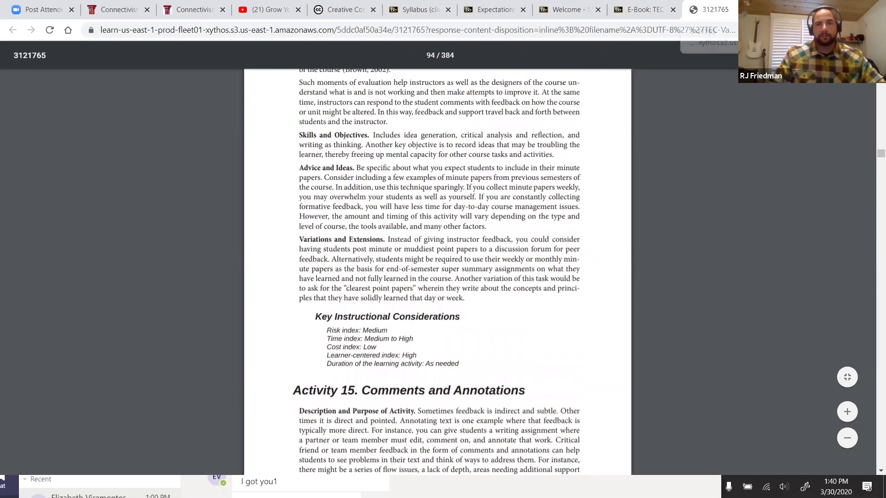
key("ctrl+w")
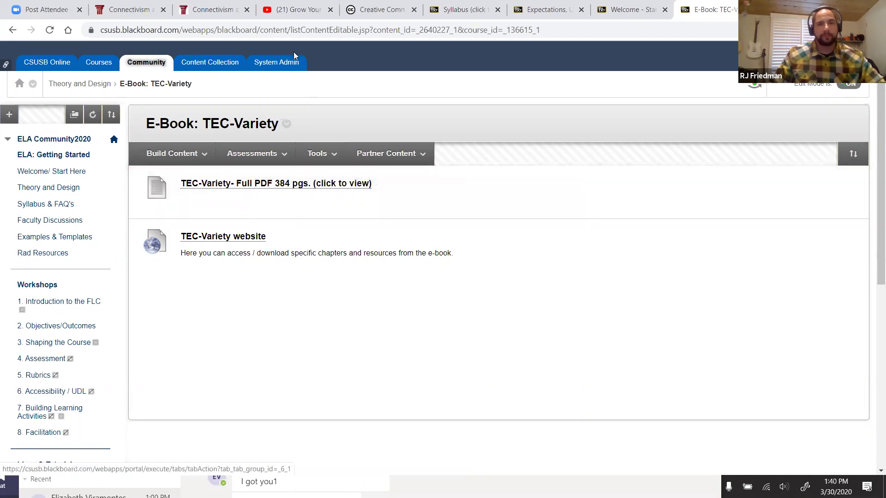
- Revisit the open ES 394 Welcome page and the embedded Syllabus (click to view) page, and return to the E-Book: TEC-Variety page
left_click(622, 10)
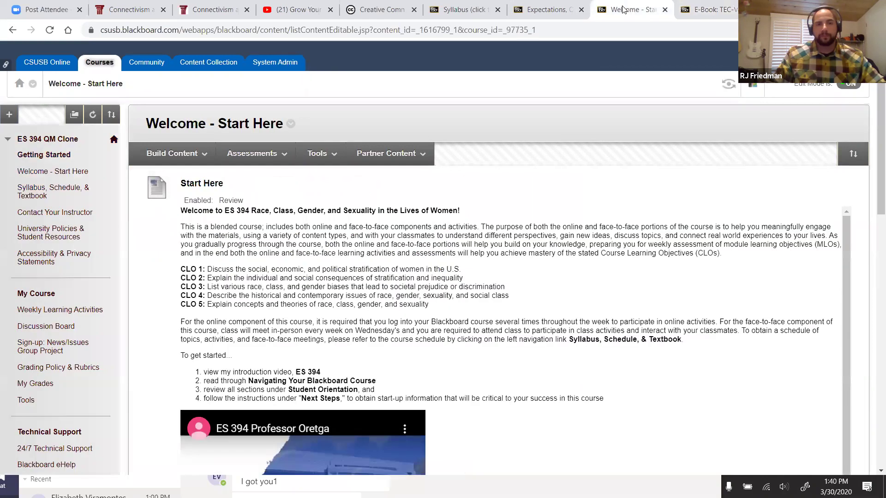
left_click(463, 16)
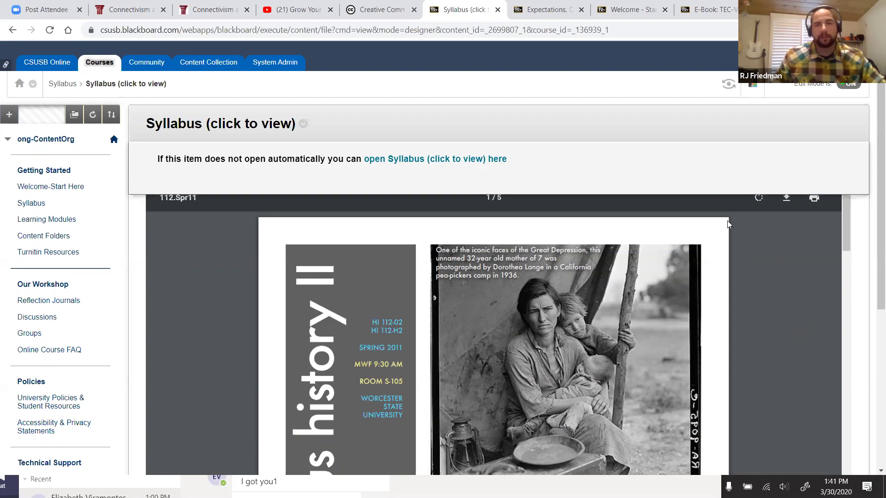
left_click(718, 13)
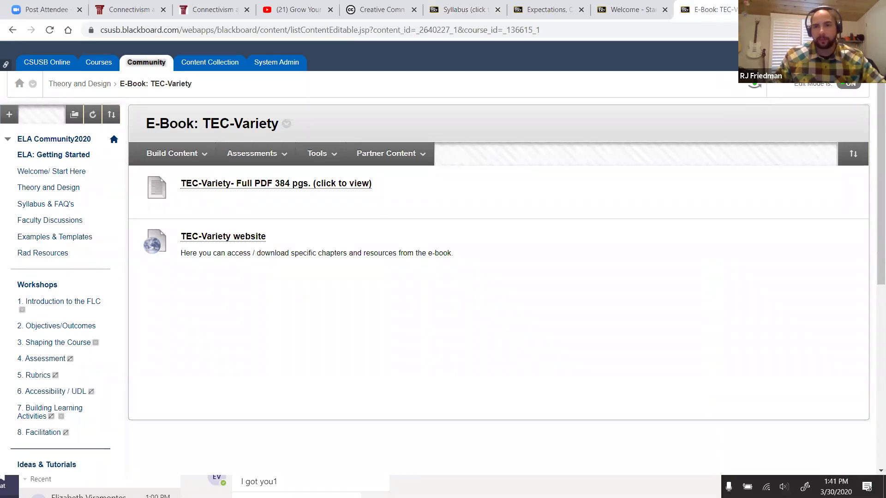
- Open the ong-VoiceThread course from the list of own courses
left_click(814, 49)
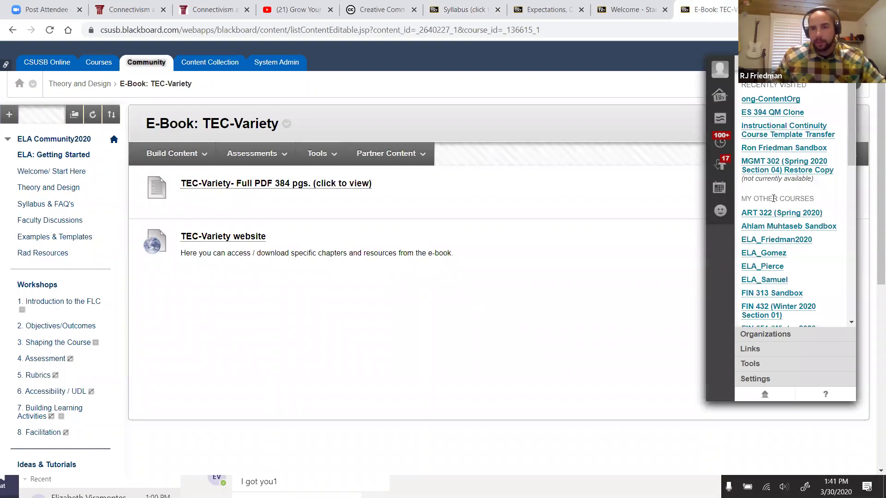
scroll(773, 203, "down", 6)
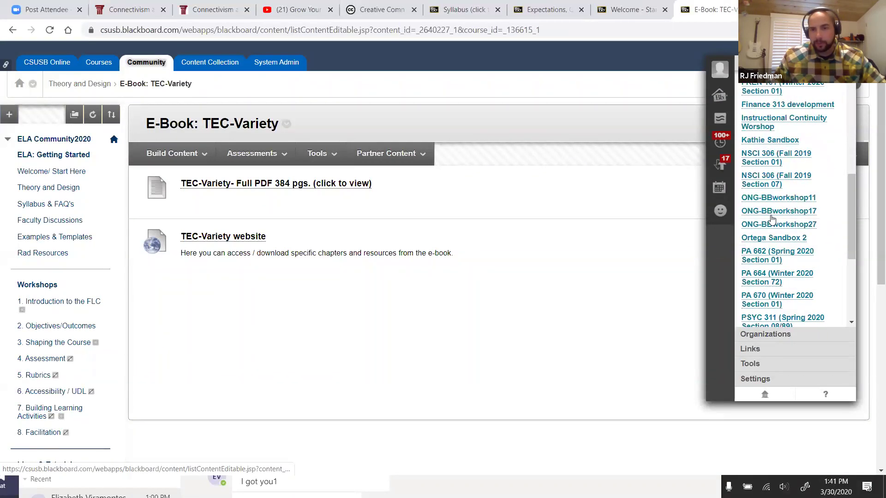
scroll(771, 219, "down", 5)
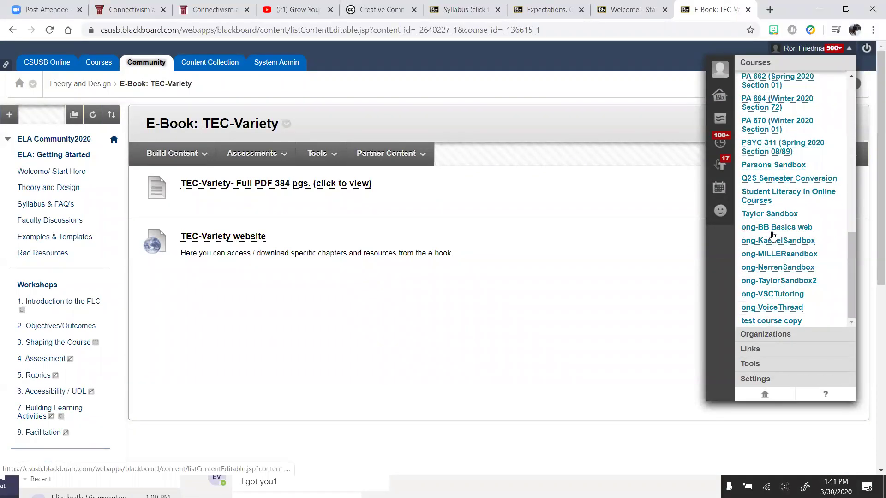
left_click(779, 308)
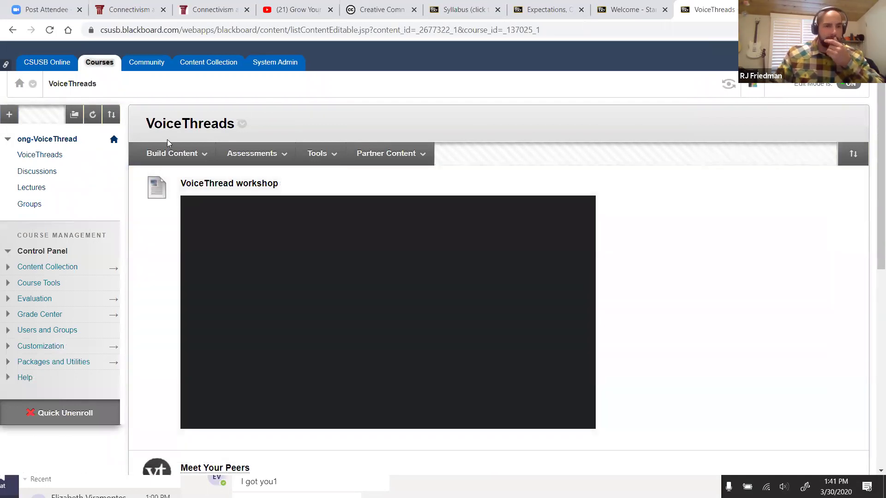
- Add a VoiceThread item named Test to the VoiceThreads area with the default options and submit it
left_click(173, 153)
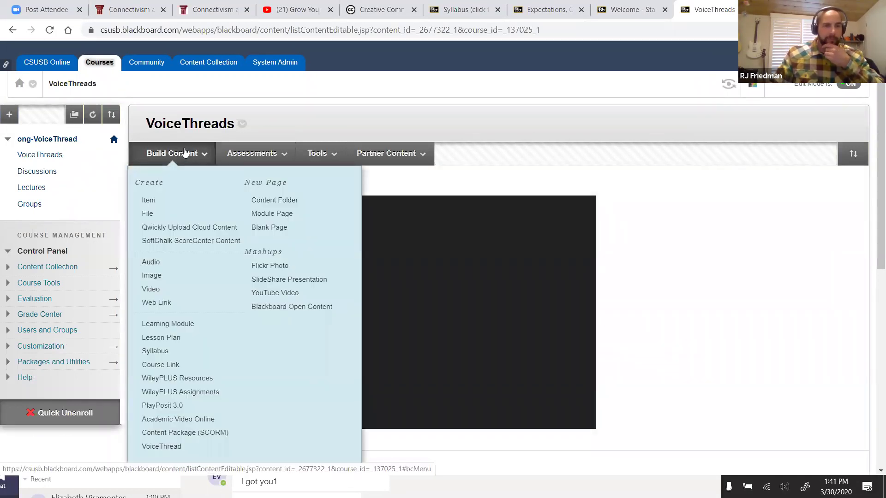
scroll(174, 211, "down", 3)
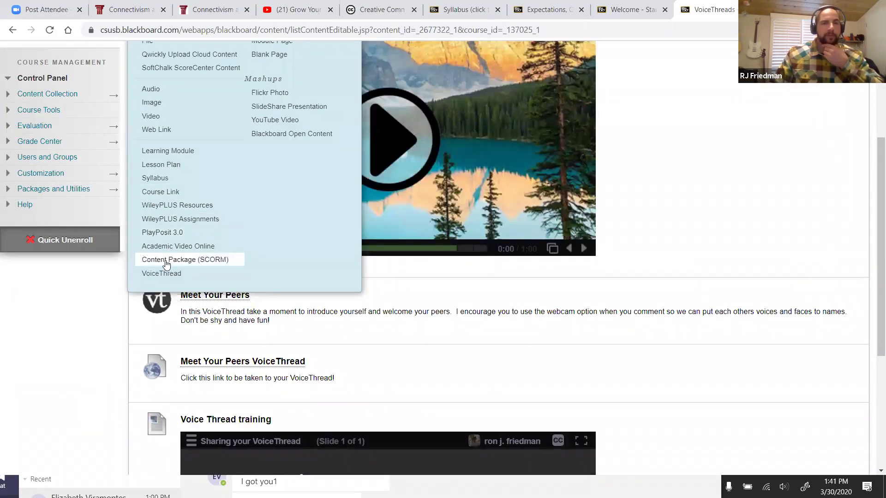
scroll(164, 239, "up", 2)
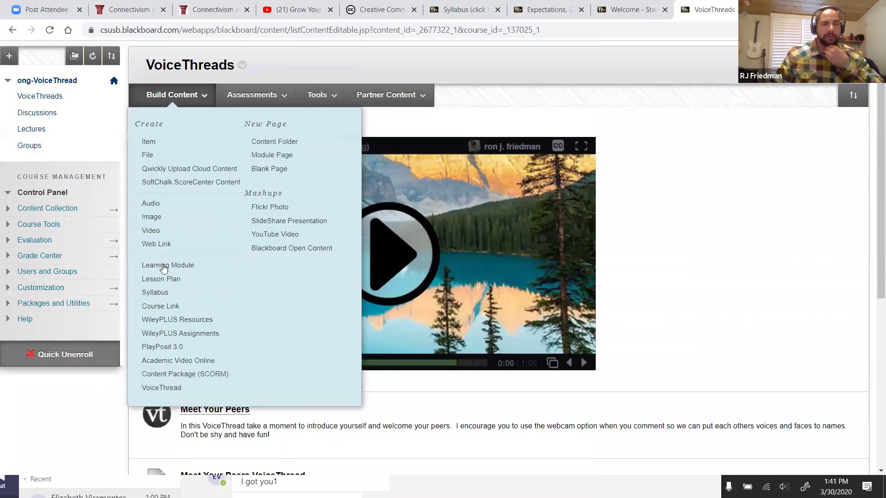
scroll(164, 268, "down", 2)
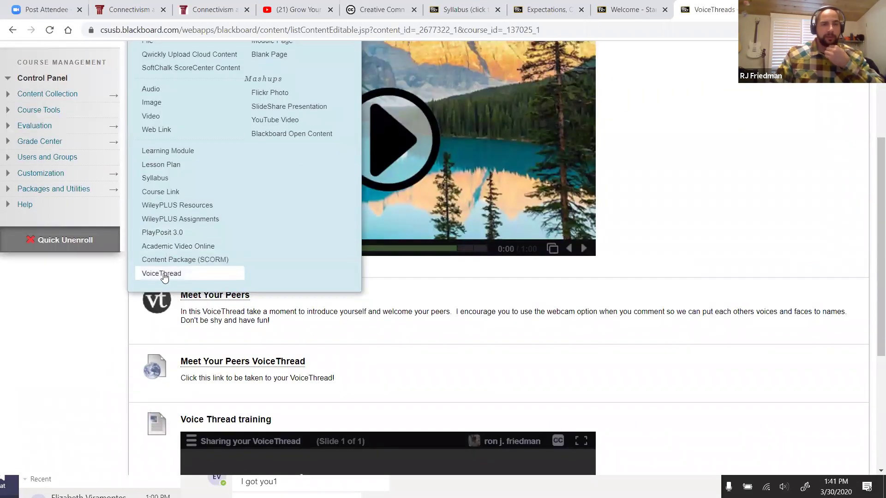
left_click(162, 274)
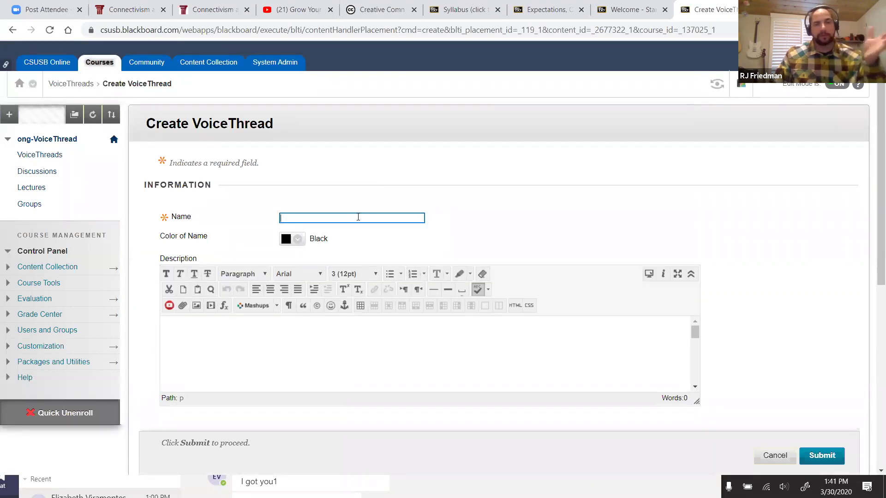
left_click(358, 219)
type("Test")
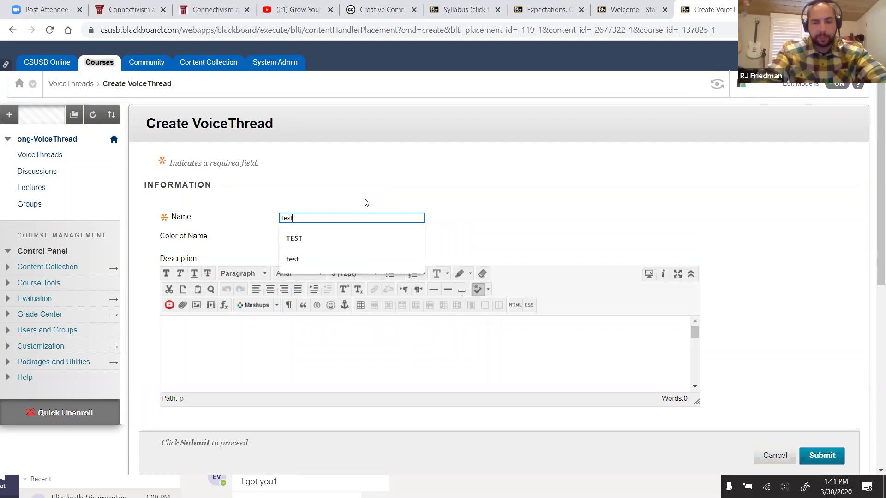
scroll(771, 230, "down", 6)
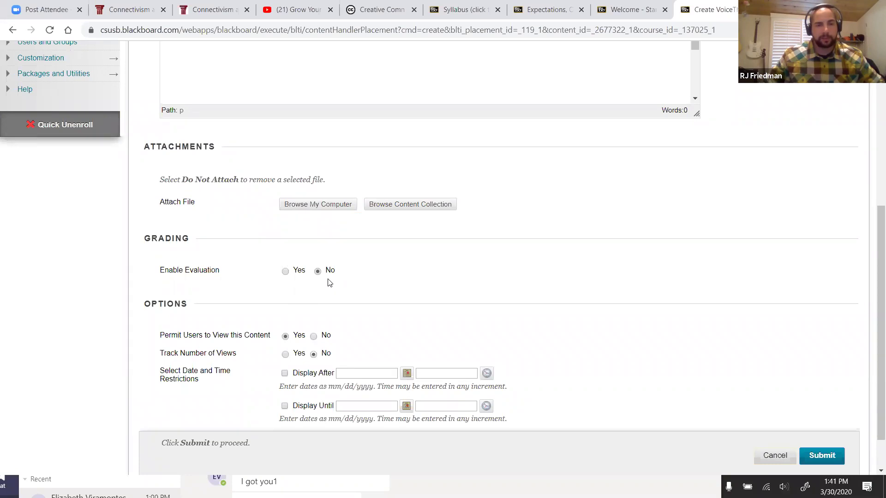
scroll(458, 311, "down", 1)
left_click(816, 435)
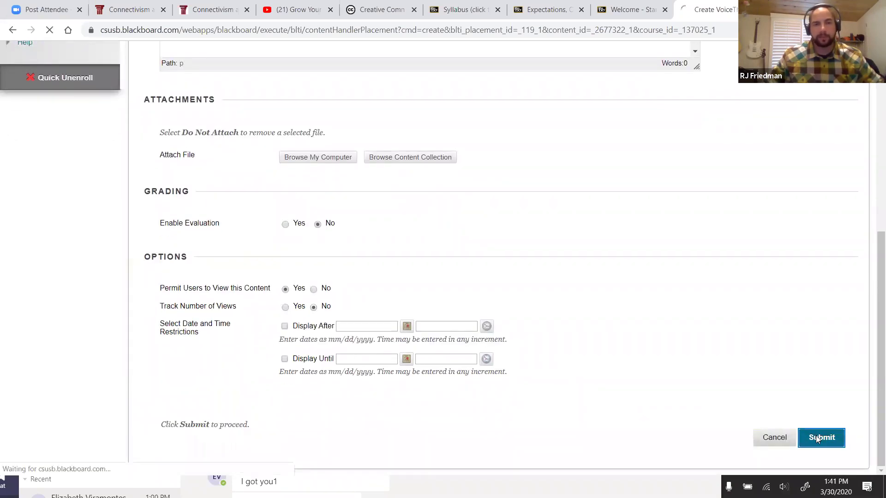
- Open the Test item and view its Individual VT setup, including the page for creating a new VoiceThread
scroll(590, 337, "down", 15)
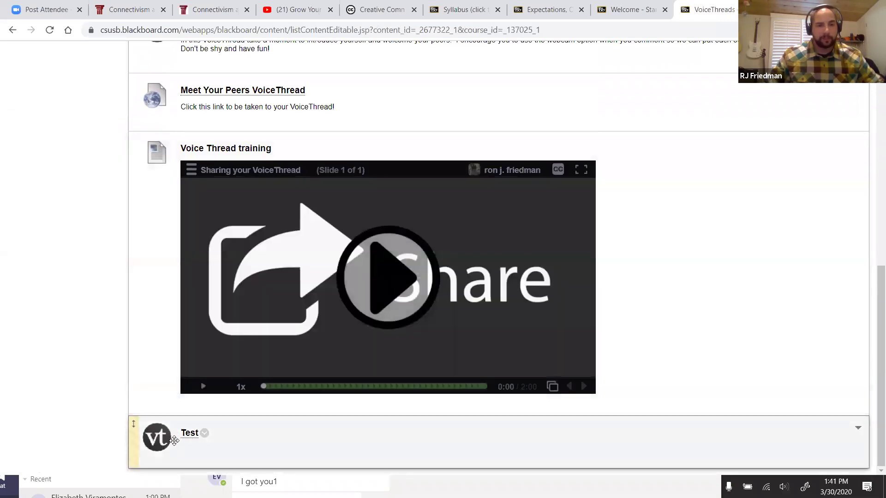
left_click(189, 434)
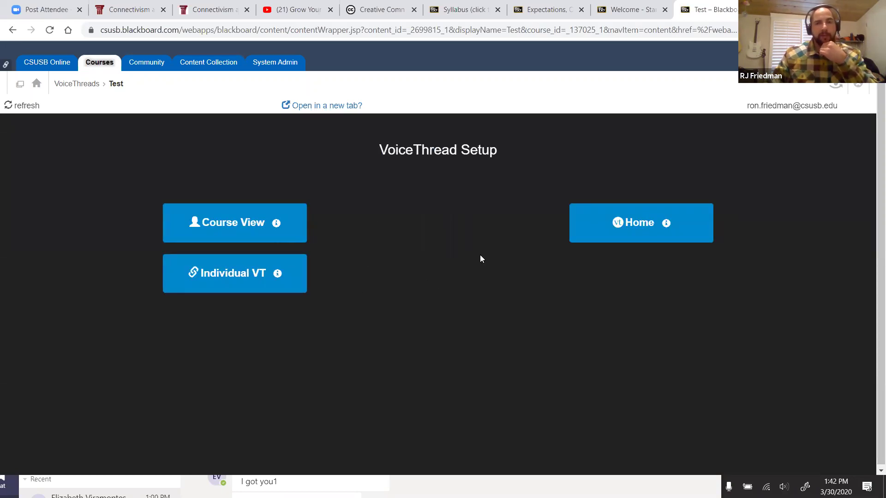
left_click(233, 278)
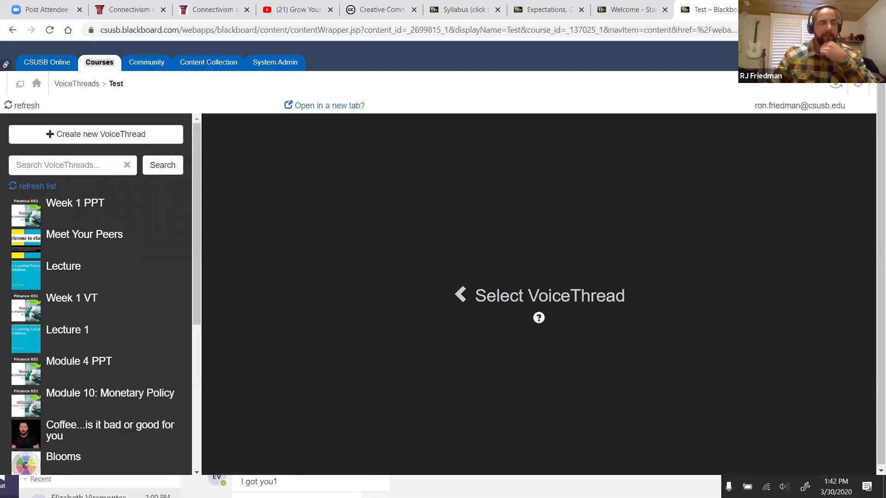
left_click(92, 134)
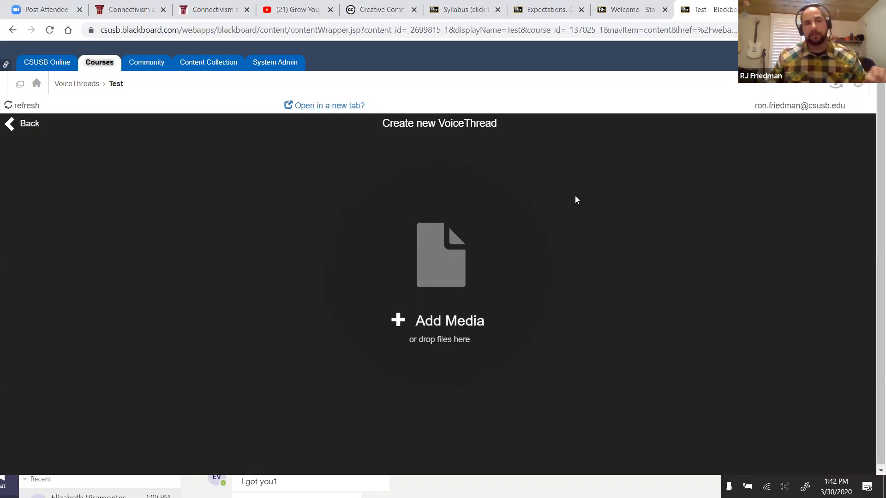
left_click(618, 10)
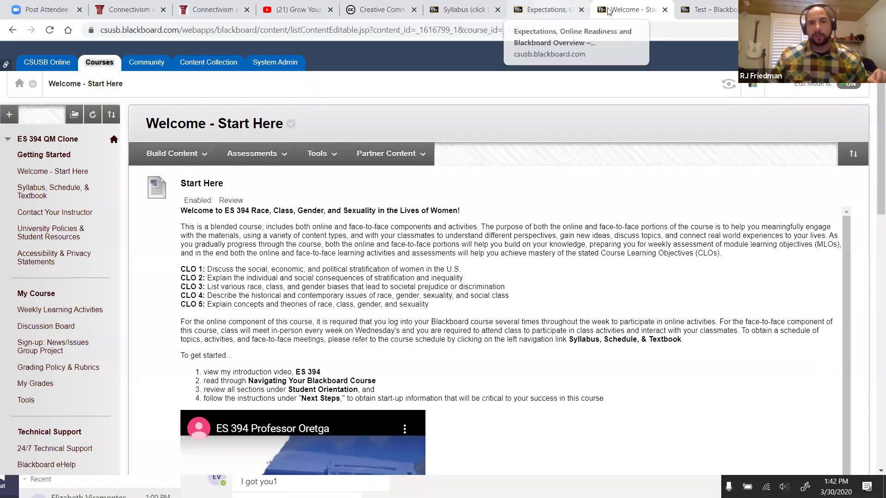
left_click(706, 9)
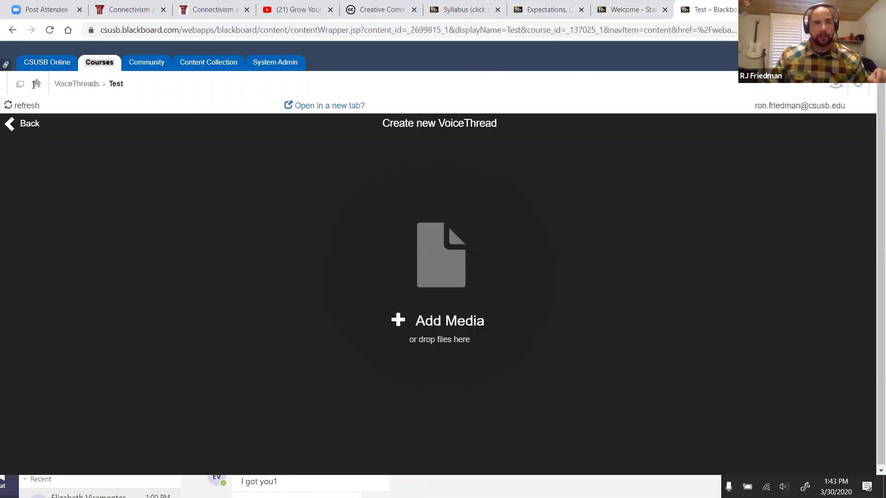
- Return to the VoiceThreads page, show the VoiceThread workshop's Reflection full screen, and go to slide 1, Course Reflection
left_click(36, 84)
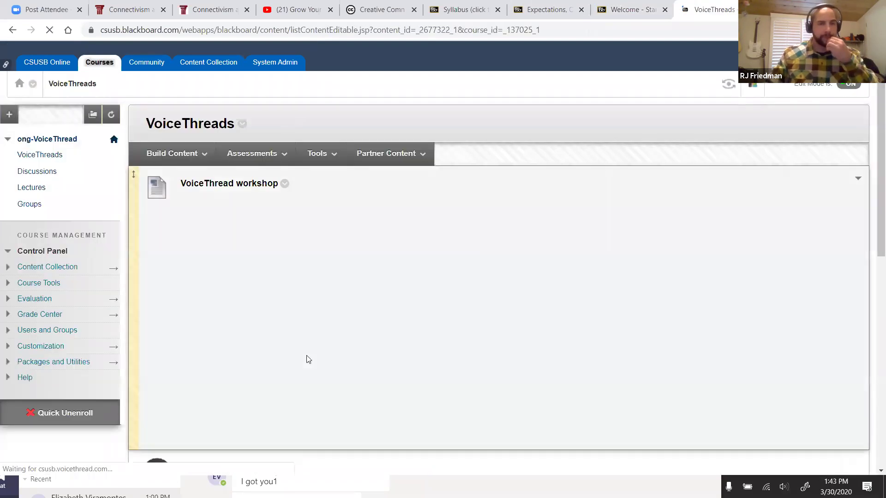
scroll(319, 356, "down", 1)
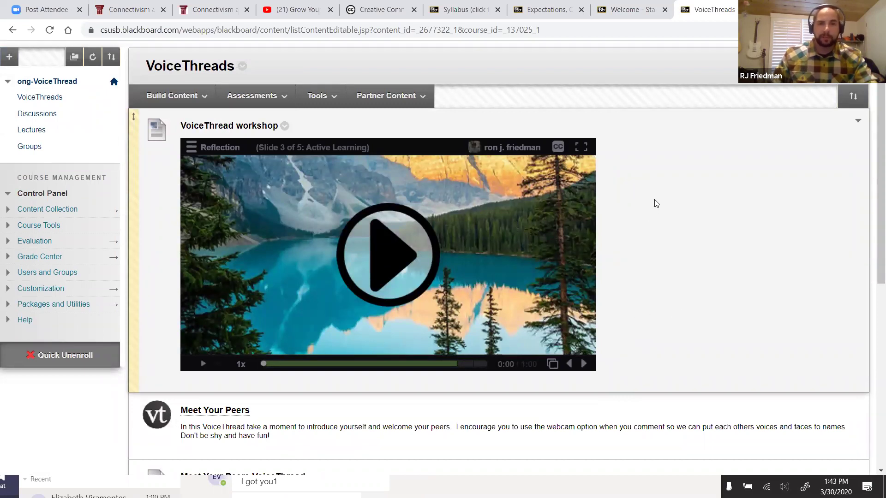
left_click(581, 147)
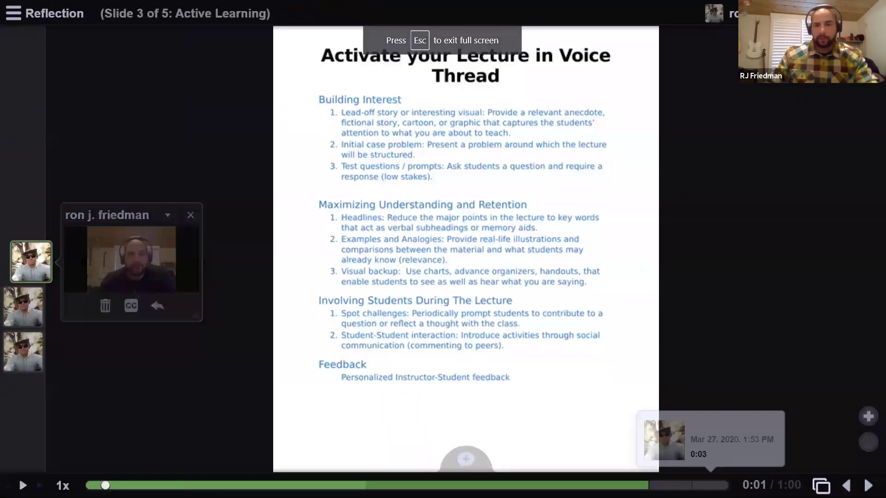
left_click(846, 485)
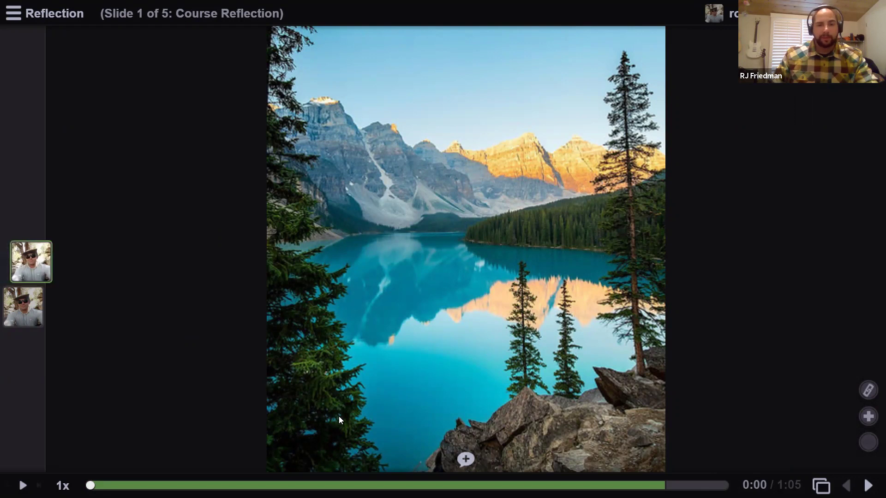
- Display the comment options on the Course Reflection slide, play its first video comment, and enlarge the comment's video window
left_click(466, 459)
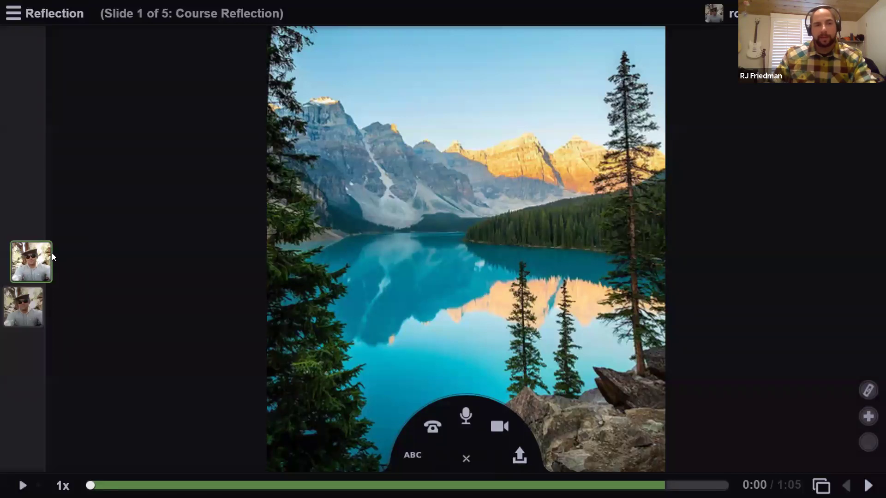
left_click(29, 256)
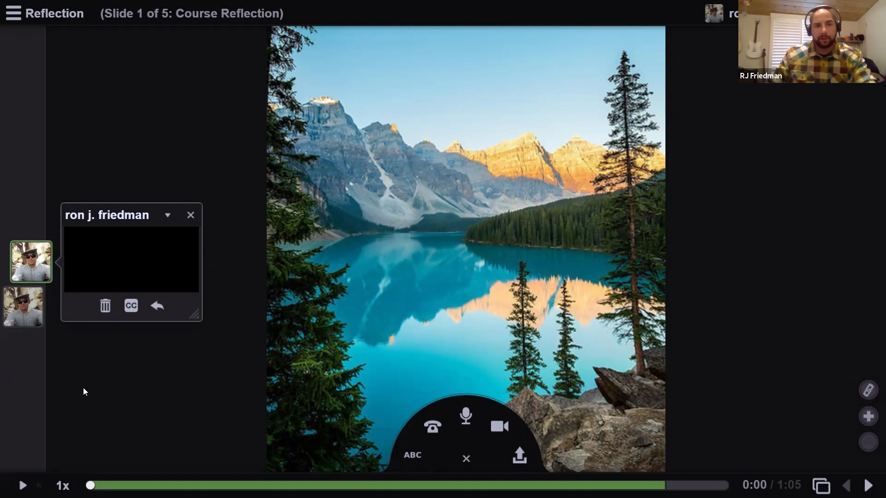
left_click(23, 485)
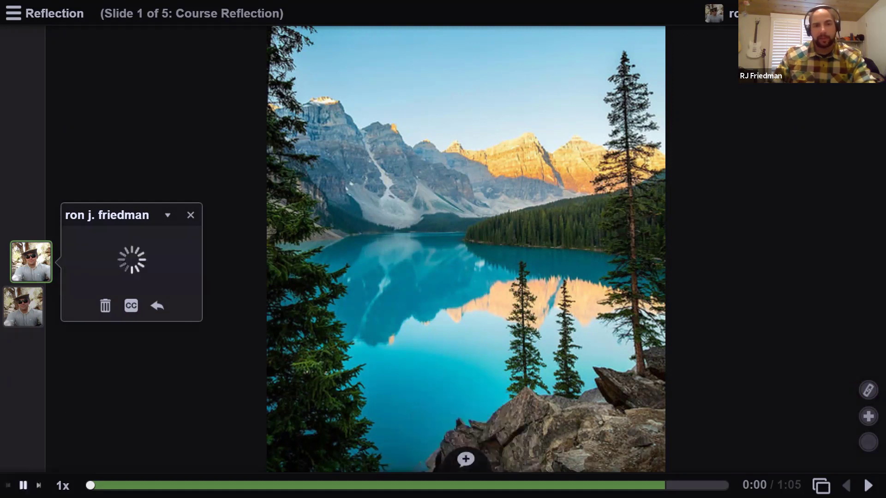
left_click_drag(194, 313, 325, 434)
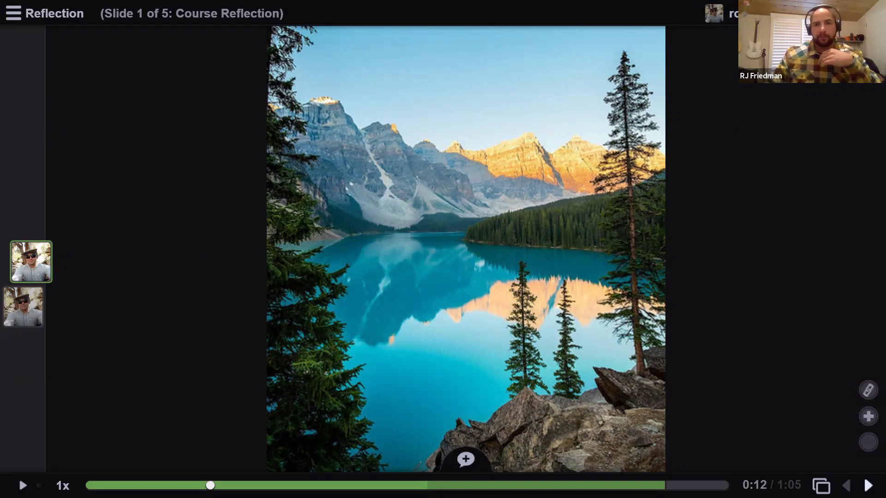
- Advance the Reflection VoiceThread to slide 2, Me and Zed
left_click(868, 486)
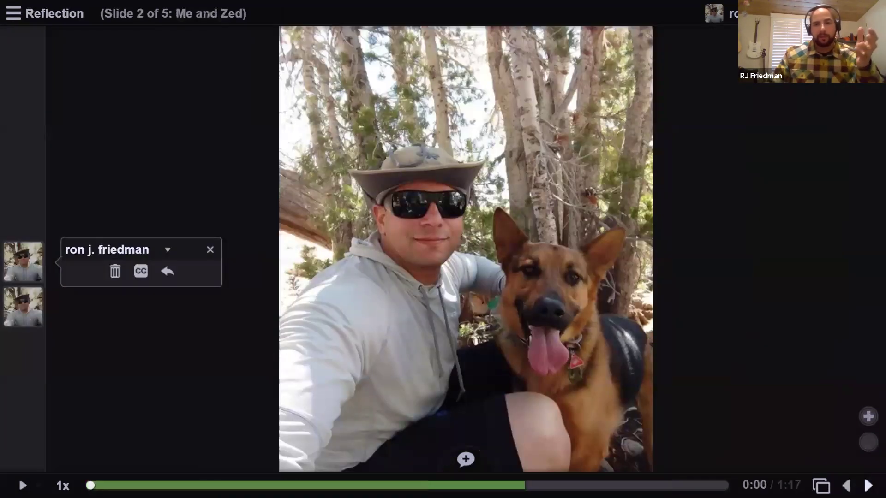
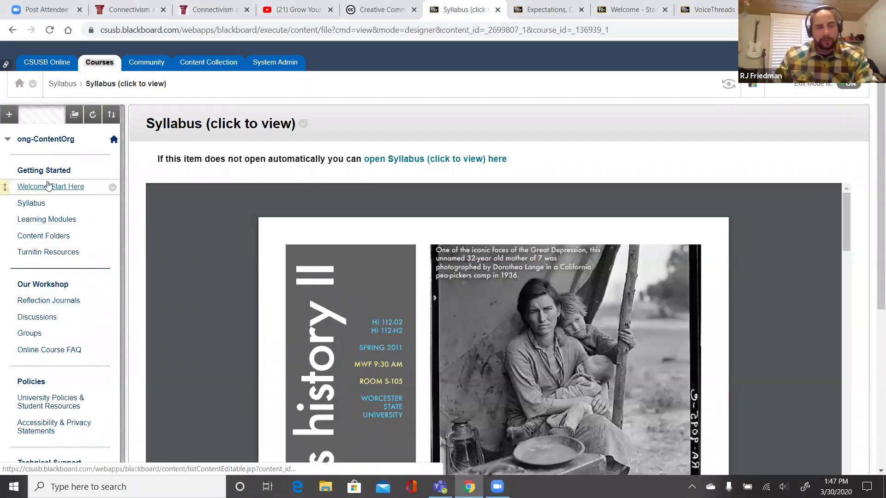
- Open the Welcome-Start Here page, start adding a tool link to the course menu, and name it Announcements
left_click(44, 192)
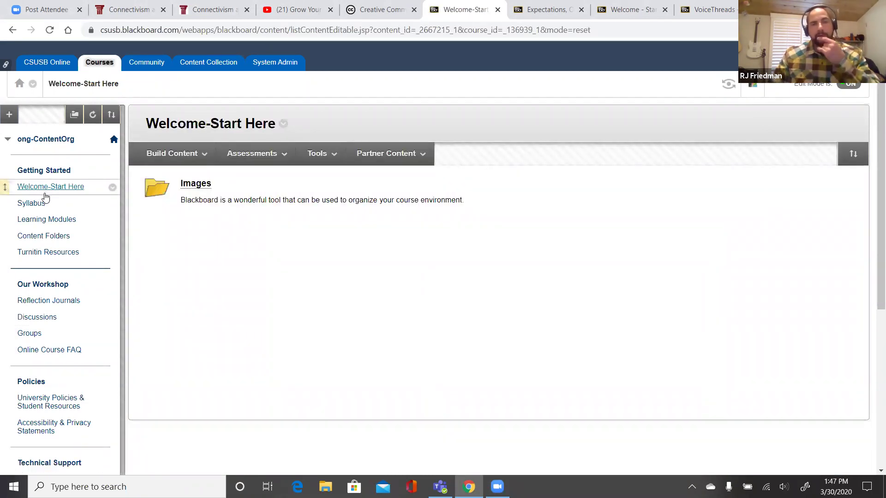
left_click(9, 115)
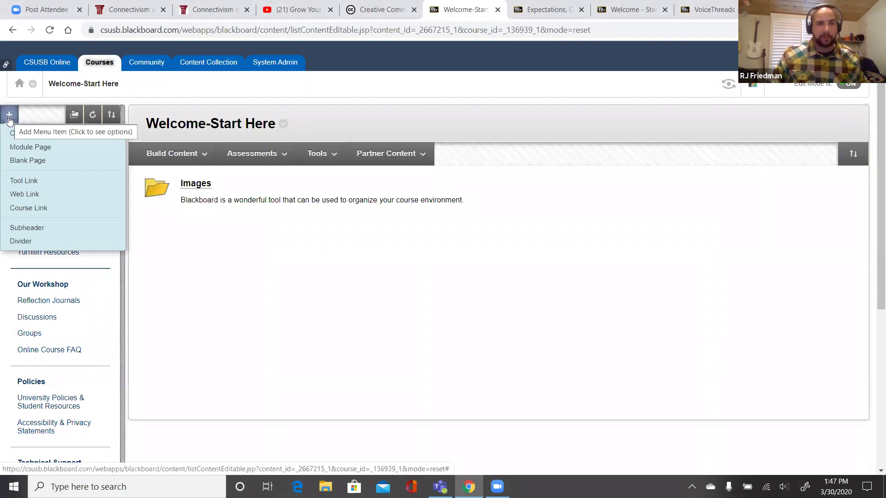
left_click(8, 118)
left_click(10, 118)
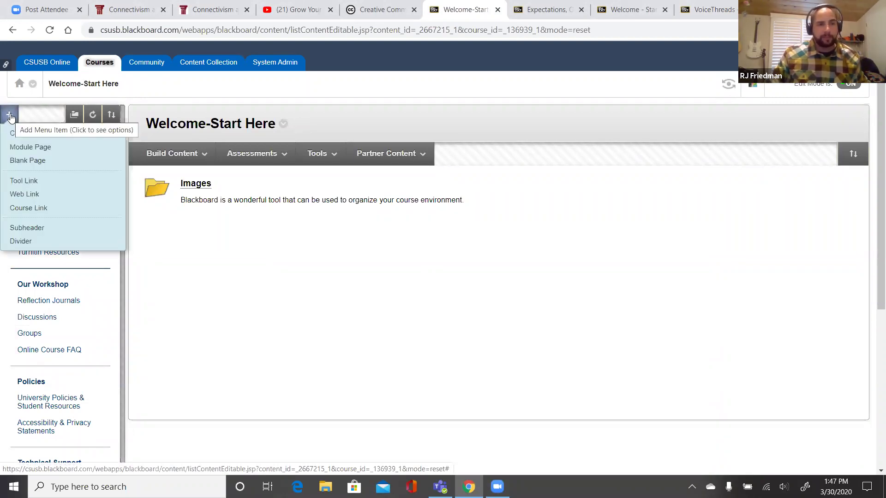
left_click(12, 180)
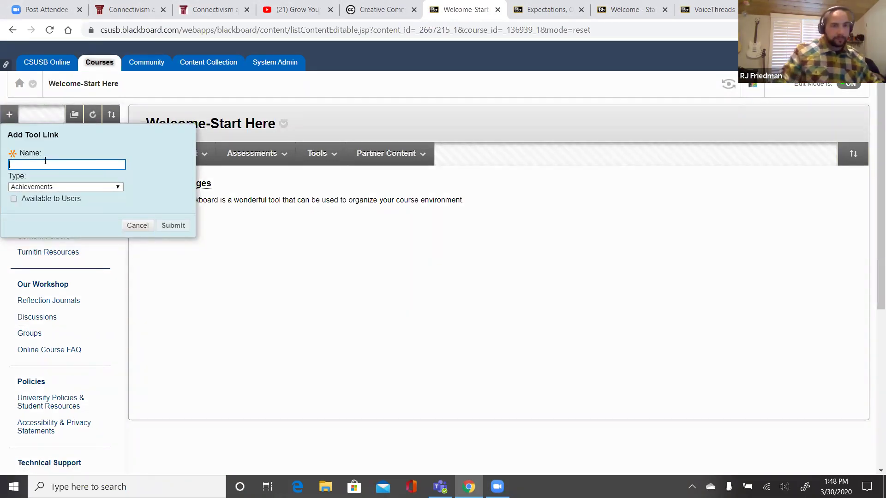
left_click(45, 161)
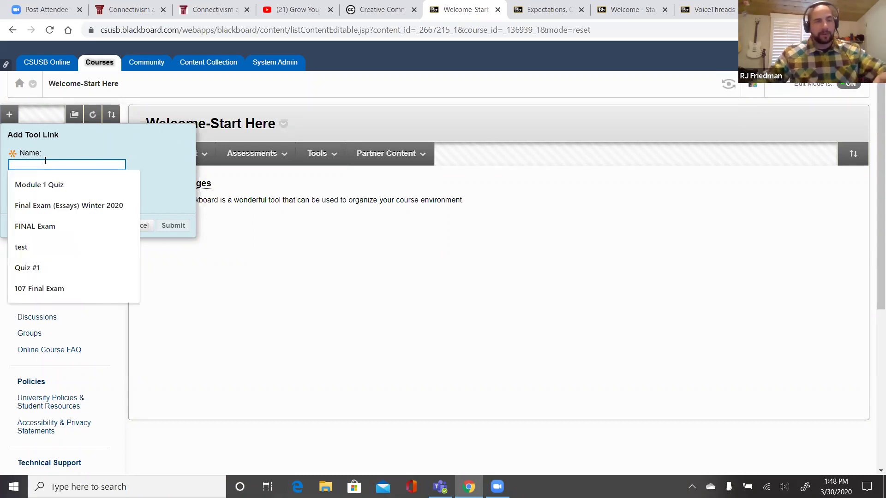
type("Announcements")
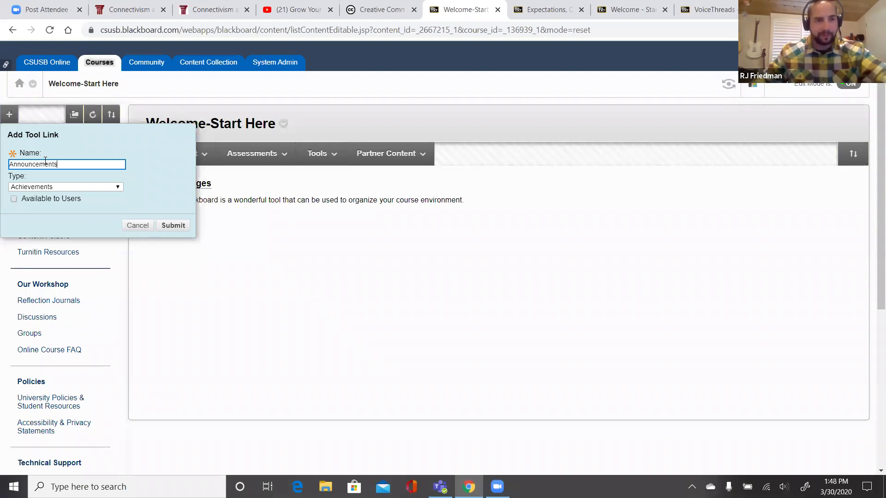
- Set the tool link's type to Announcements, make it available to users, and submit it
left_click(54, 186)
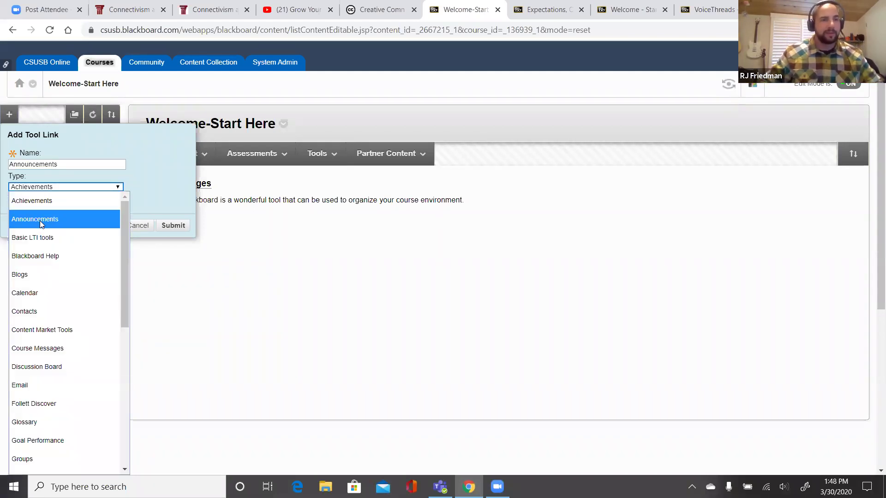
left_click(51, 189)
left_click(54, 186)
left_click(38, 219)
left_click(14, 199)
left_click(173, 226)
- Move the Announcements link directly under the Getting Started heading in the course menu and open its page
scroll(102, 343, "up", 1)
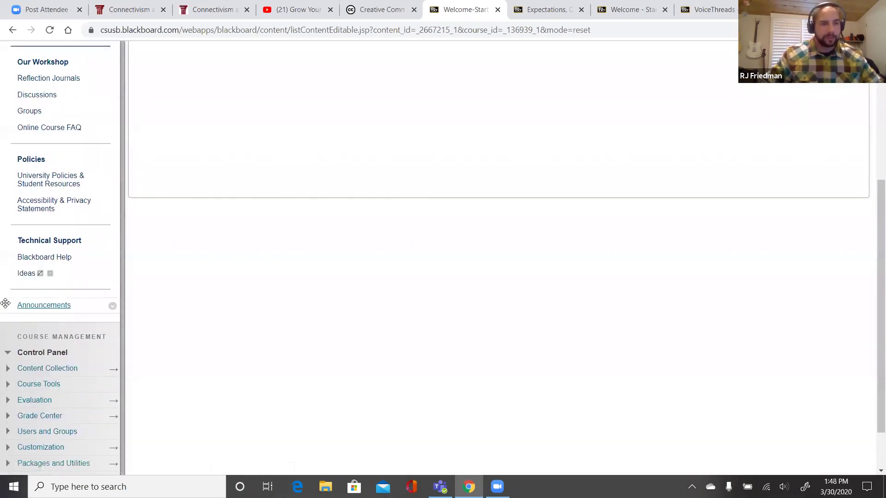
left_click_drag(44, 303, 59, 119)
scroll(59, 175, "up", 1)
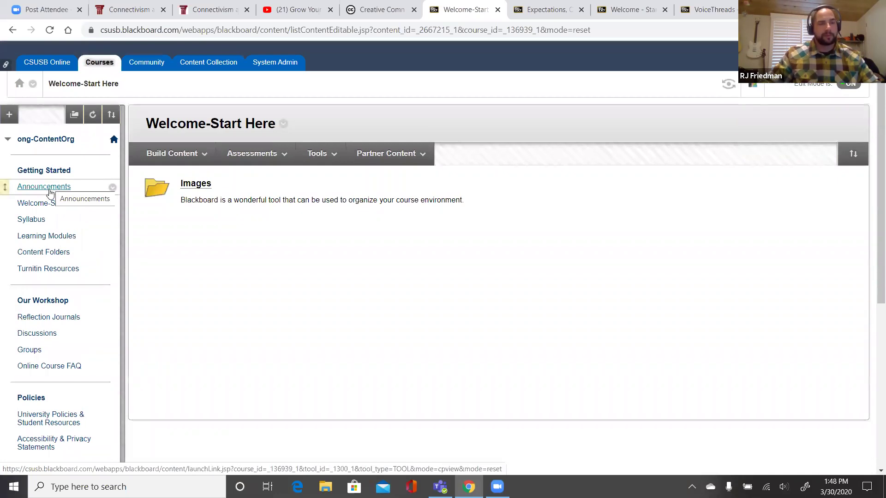
left_click(51, 190)
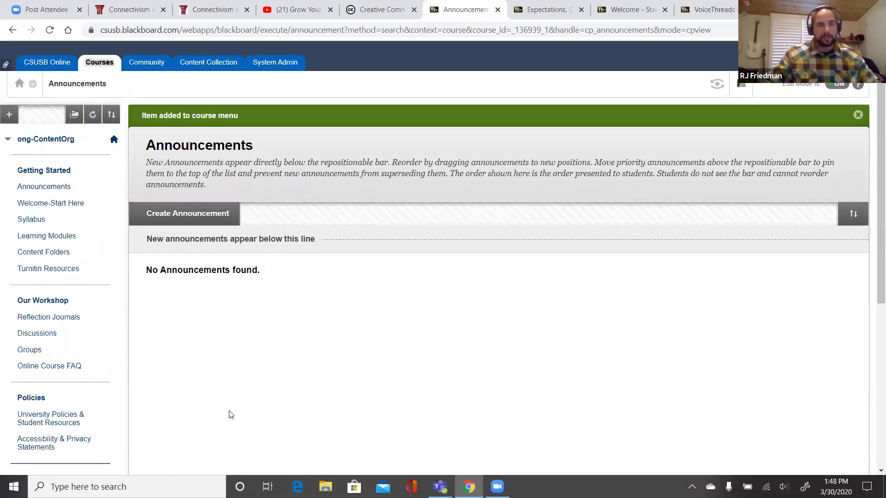
scroll(255, 358, "down", 1)
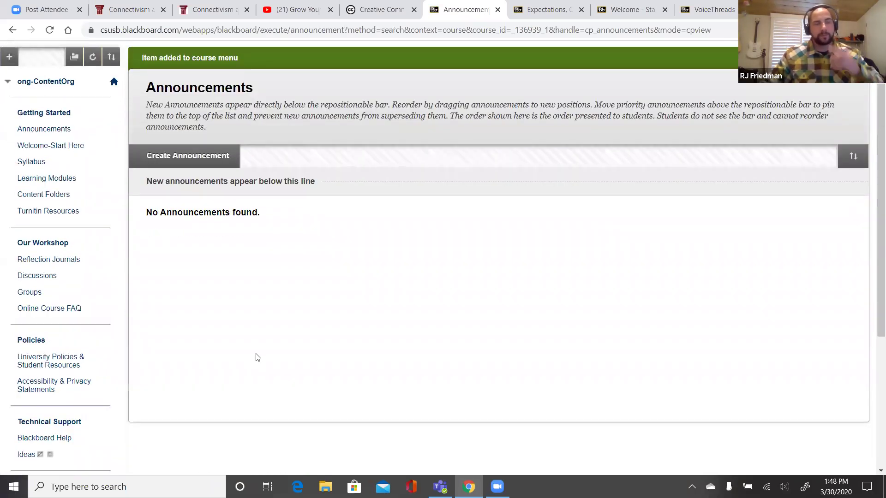
scroll(253, 323, "up", 1)
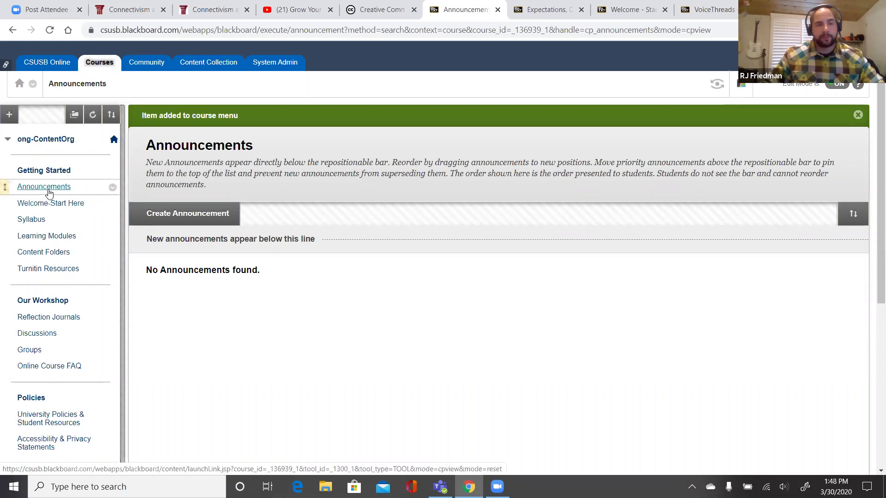
- Open the course's Teaching Style customization page and view the course entry point choices and course structure options
scroll(99, 259, "down", 6)
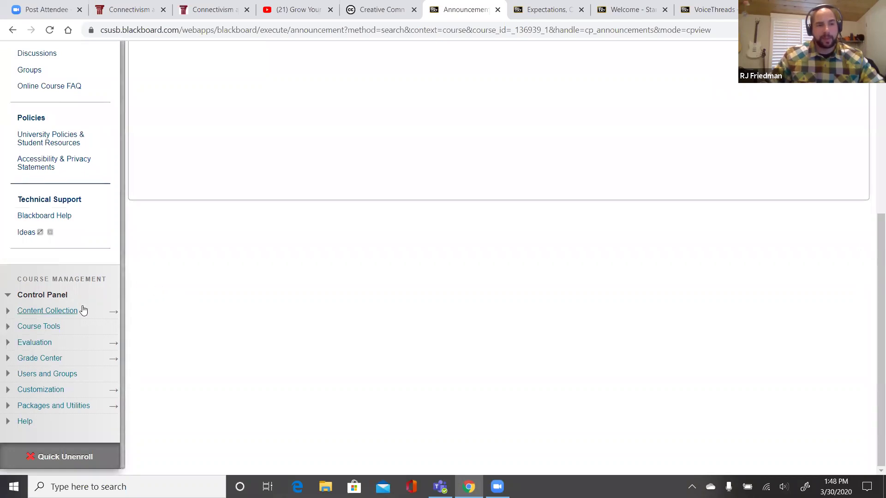
left_click(29, 390)
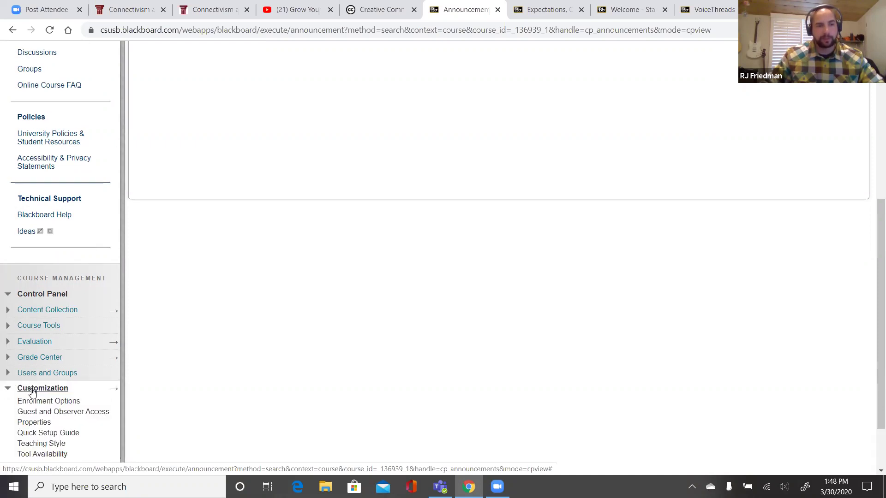
scroll(32, 392, "down", 2)
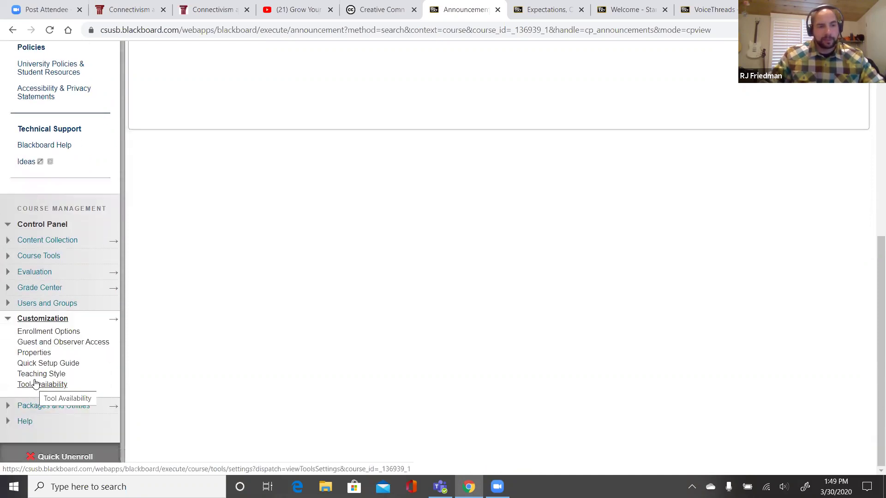
left_click(37, 376)
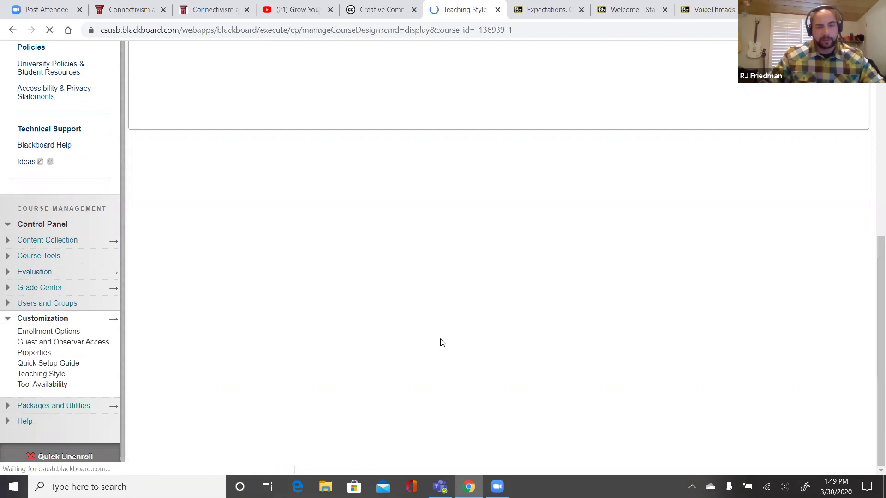
scroll(440, 338, "down", 6)
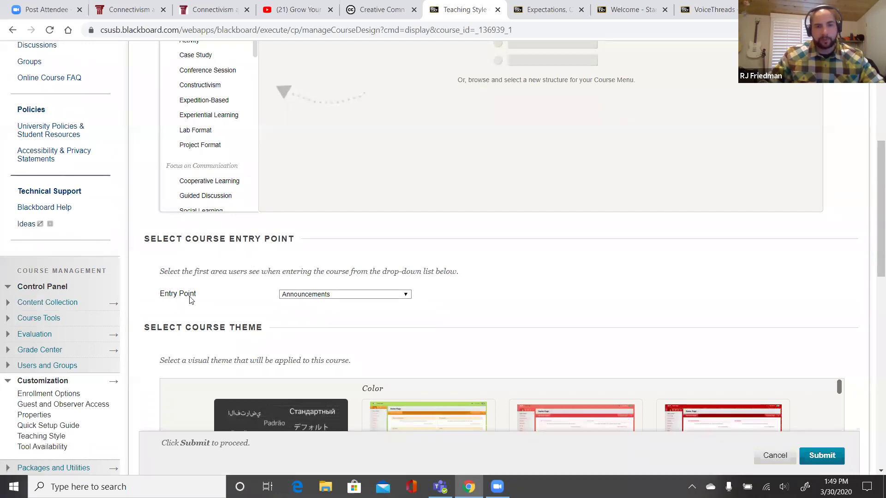
left_click(405, 296)
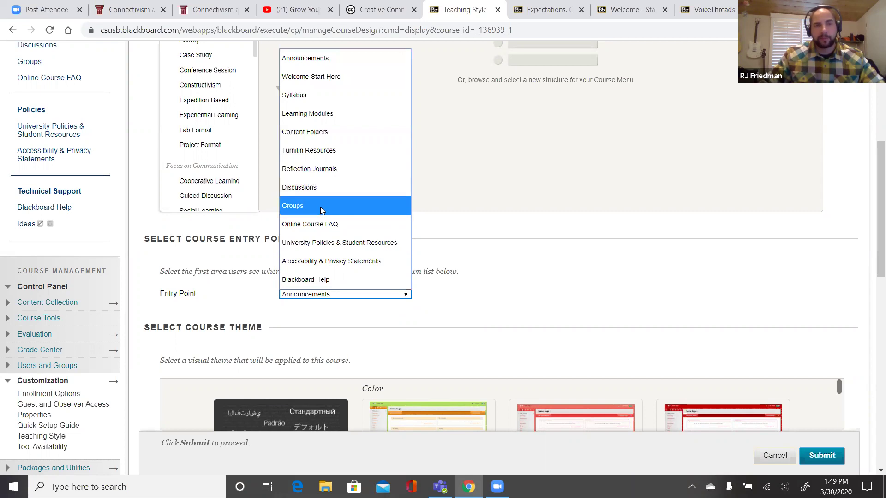
left_click(488, 295)
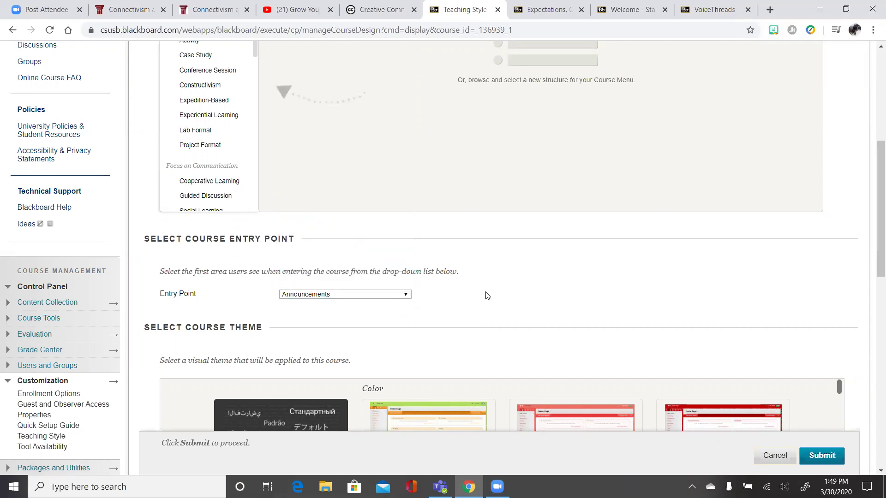
scroll(352, 301, "up", 5)
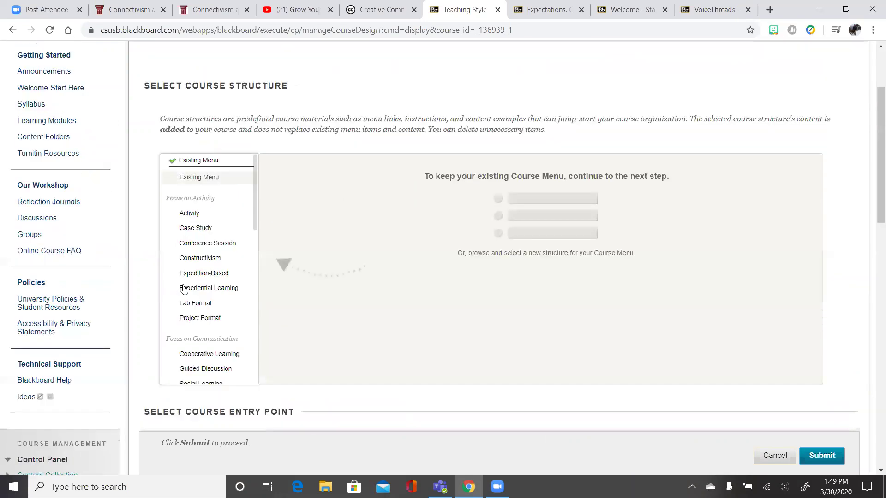
scroll(91, 184, "up", 2)
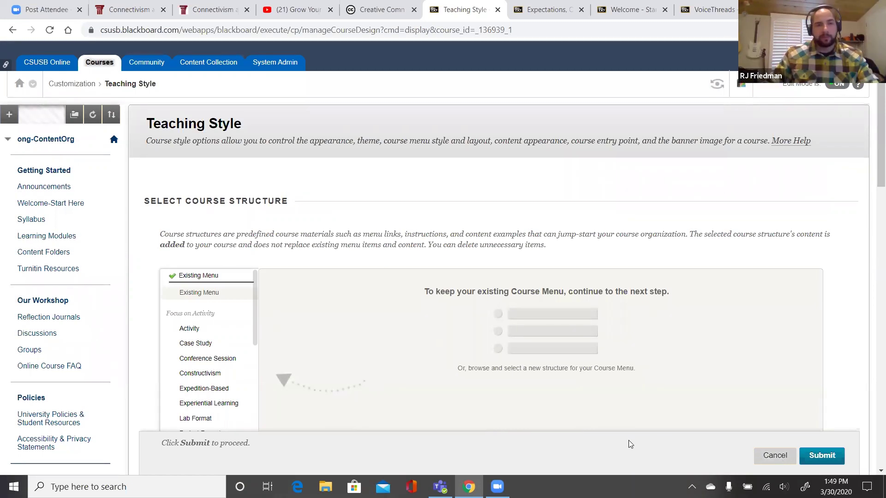
- Open the Welcome-Start Here page, switch to the ES 394 example course, and read its Start Here item down to the introduction video
left_click(71, 206)
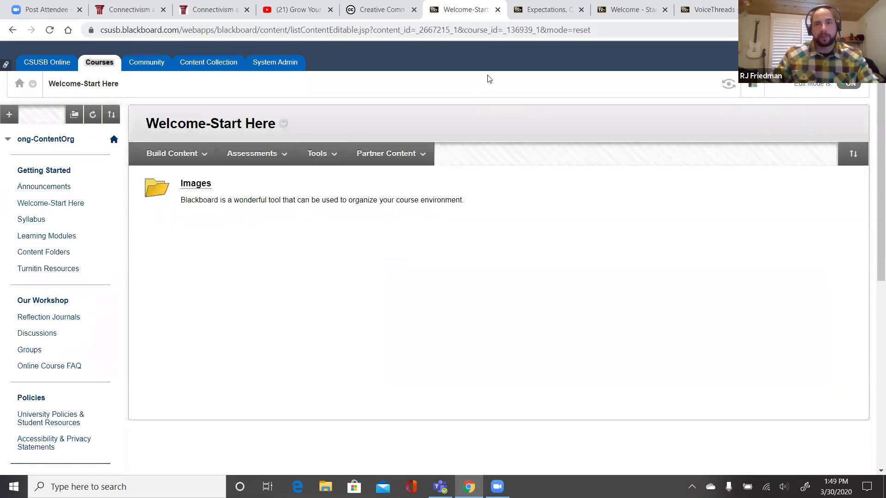
left_click(562, 13)
left_click(618, 12)
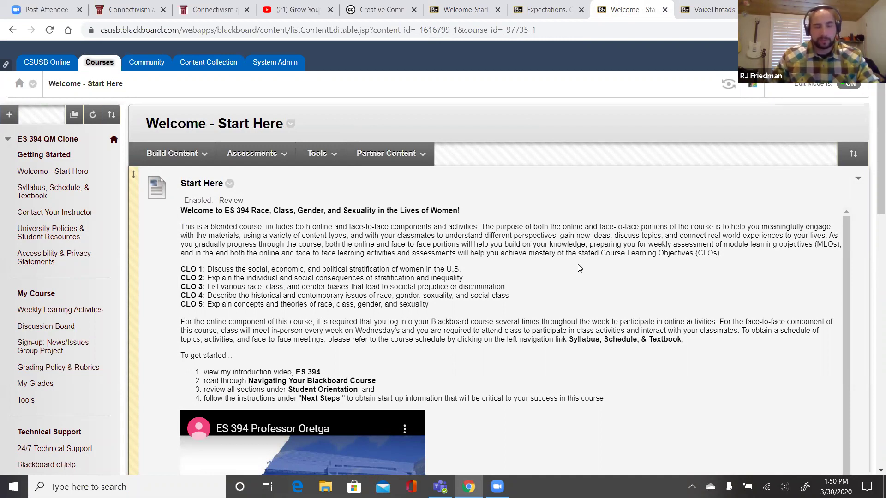
scroll(579, 270, "down", 1)
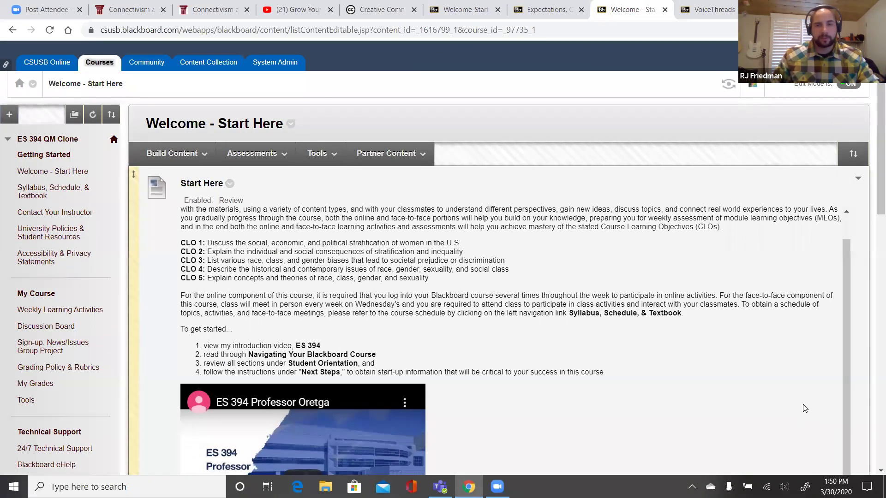
scroll(802, 411, "down", 1)
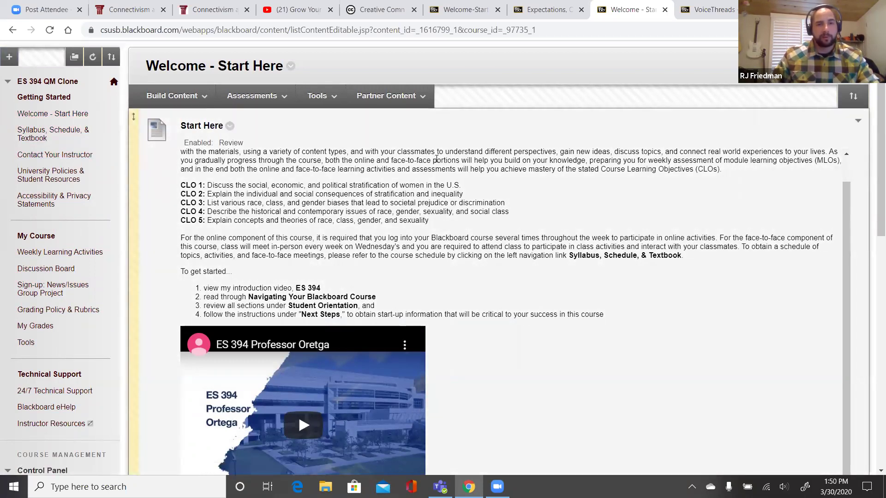
scroll(531, 166, "down", 1)
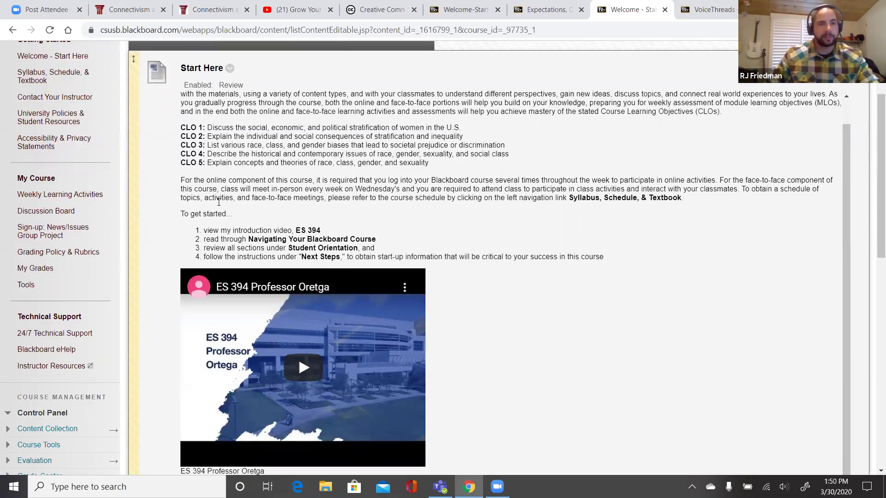
scroll(208, 181, "down", 2)
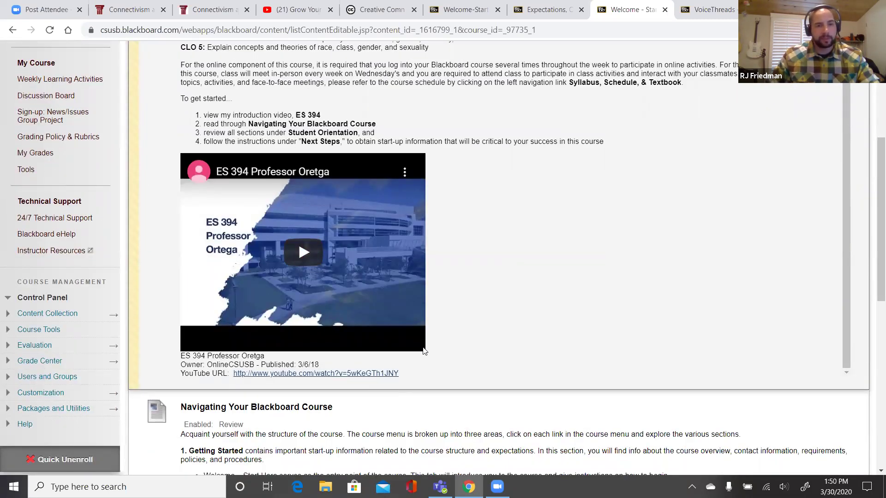
- Briefly play and pause the ES 394 introduction video, and review the navigation, Student Orientation and Next Steps items below it
left_click(304, 253)
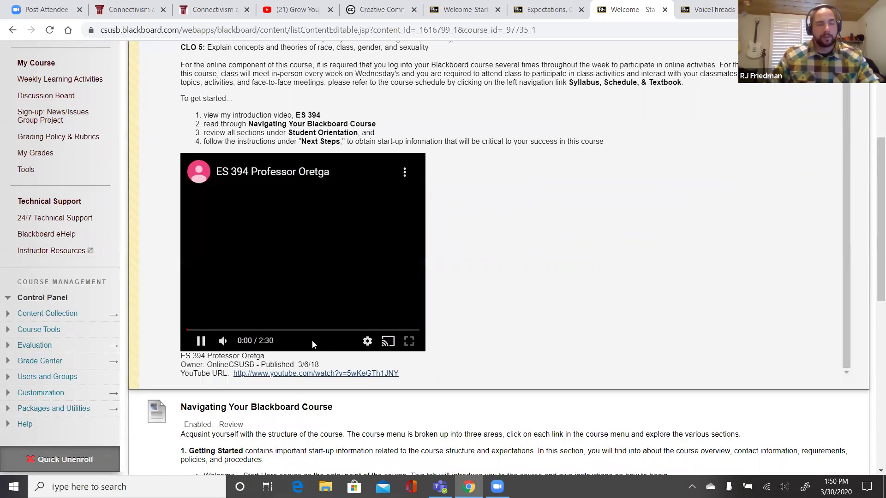
left_click(200, 341)
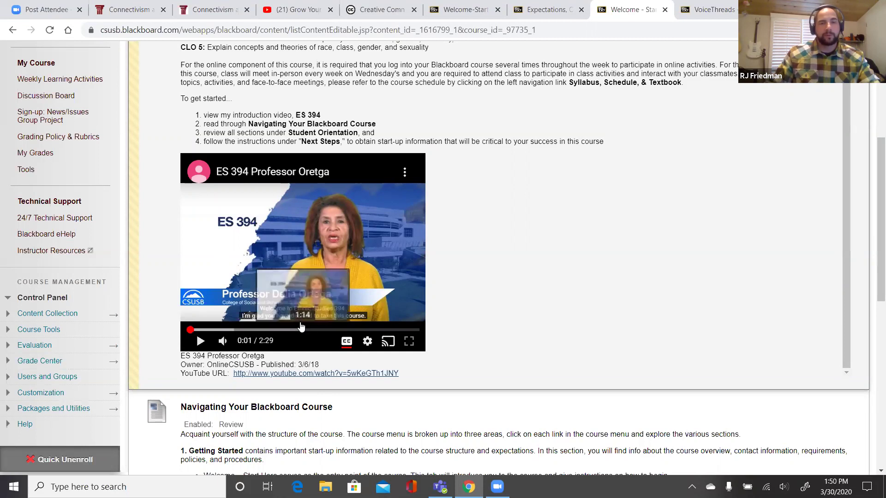
scroll(562, 361, "down", 3)
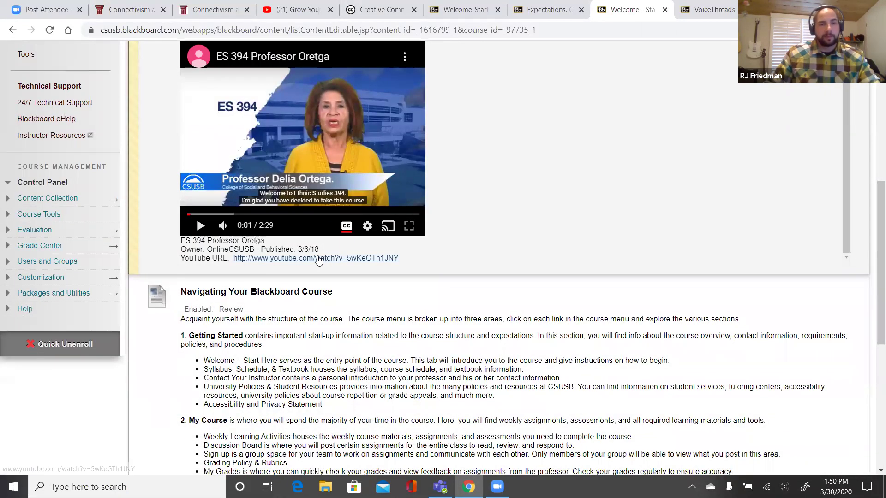
scroll(497, 313, "down", 5)
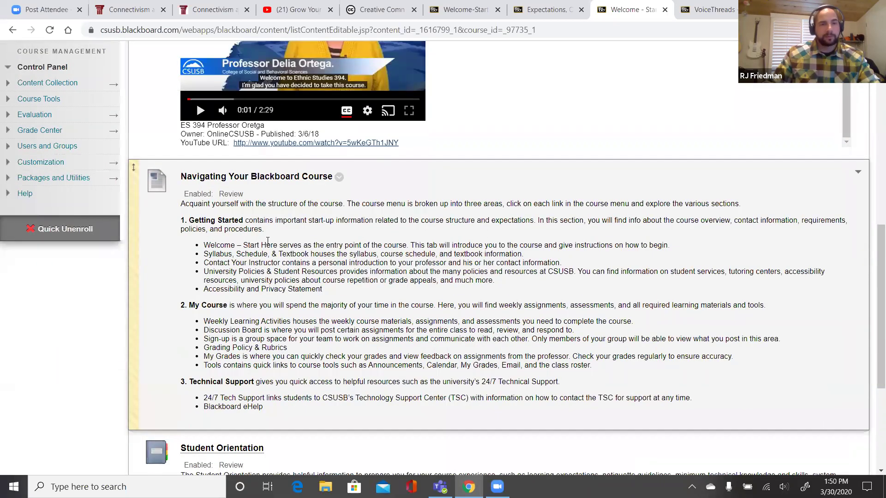
scroll(351, 246, "down", 4)
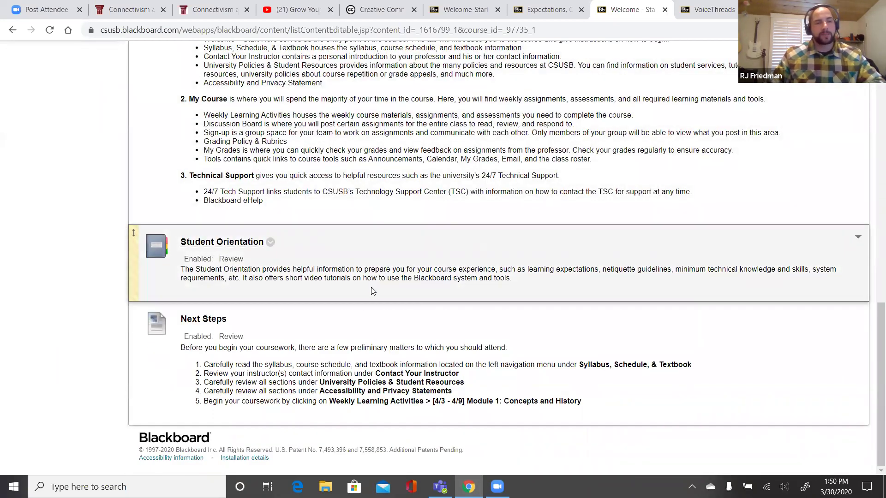
scroll(385, 314, "up", 8)
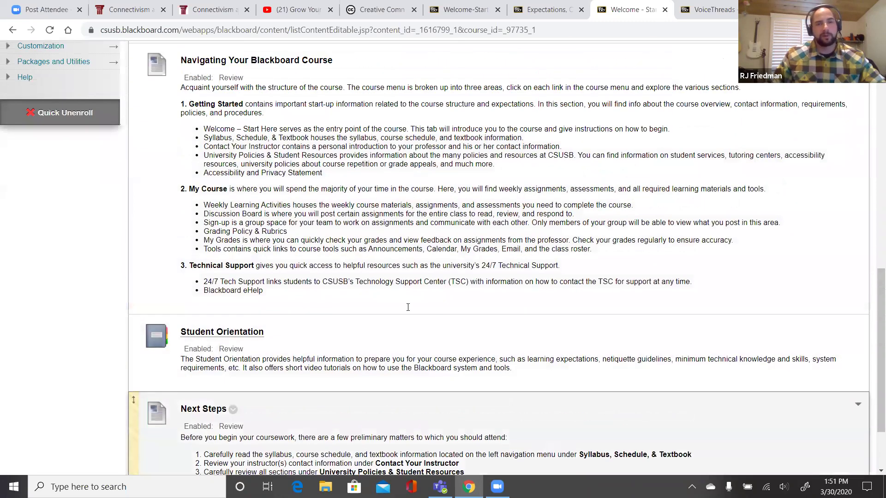
- Review the ES 394 Start Here item and the agenda of the Expectations, Online Readiness and Blackboard Overview module in the template course
scroll(459, 329, "up", 3)
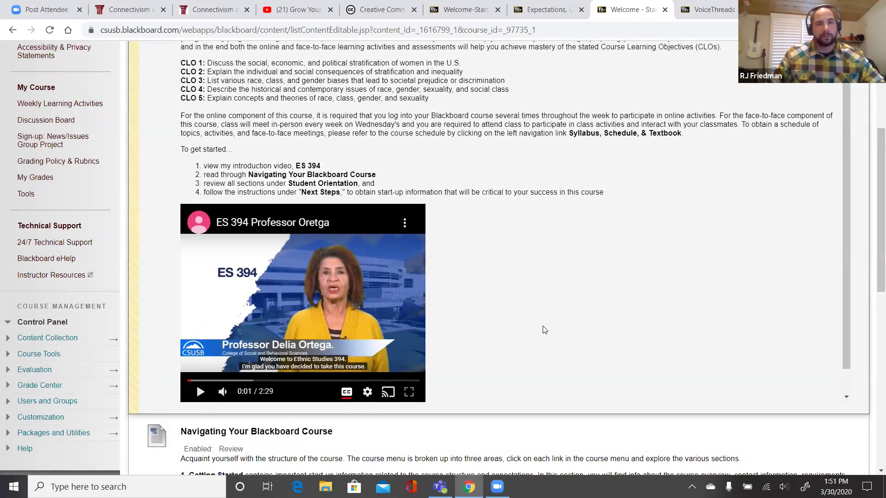
scroll(599, 327, "up", 5)
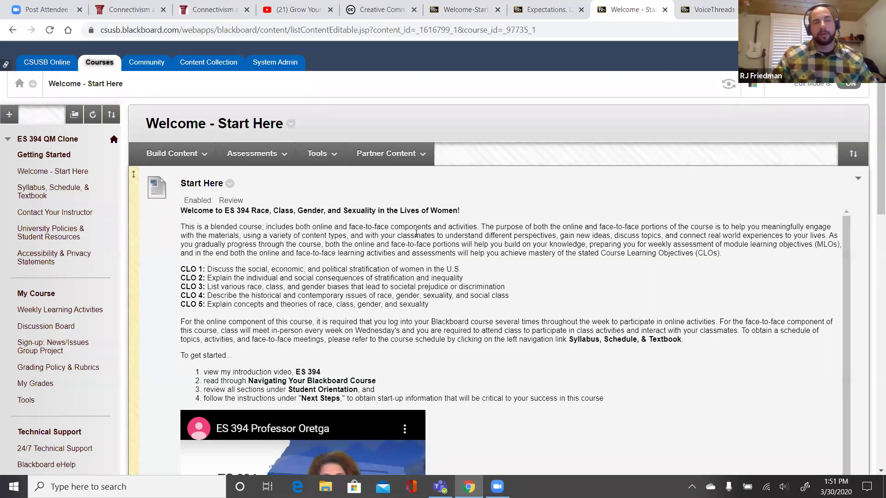
left_click(544, 14)
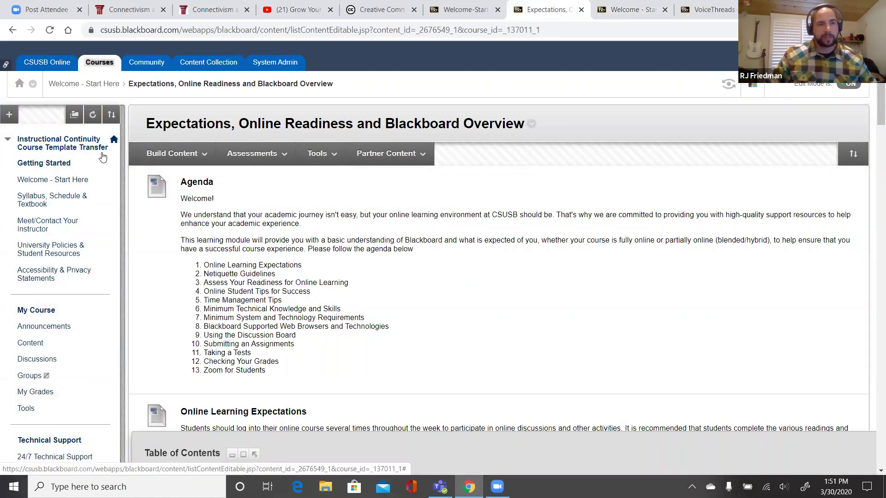
scroll(254, 264, "down", 4)
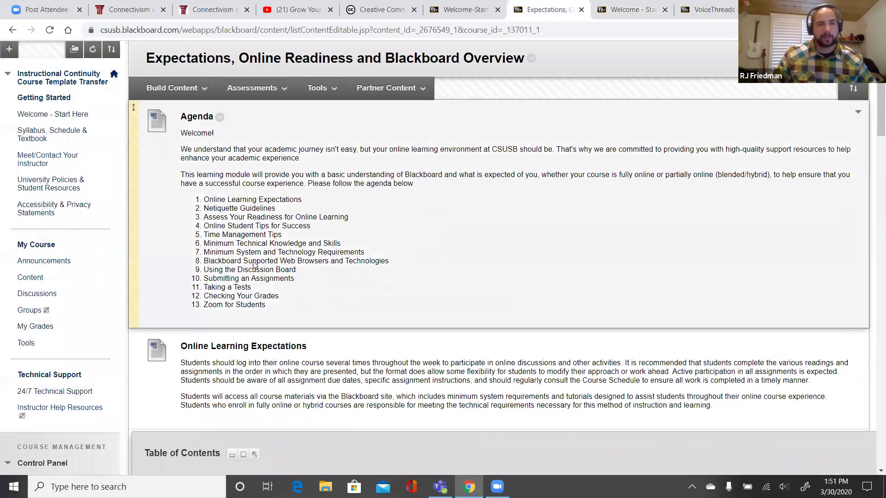
scroll(256, 270, "up", 5)
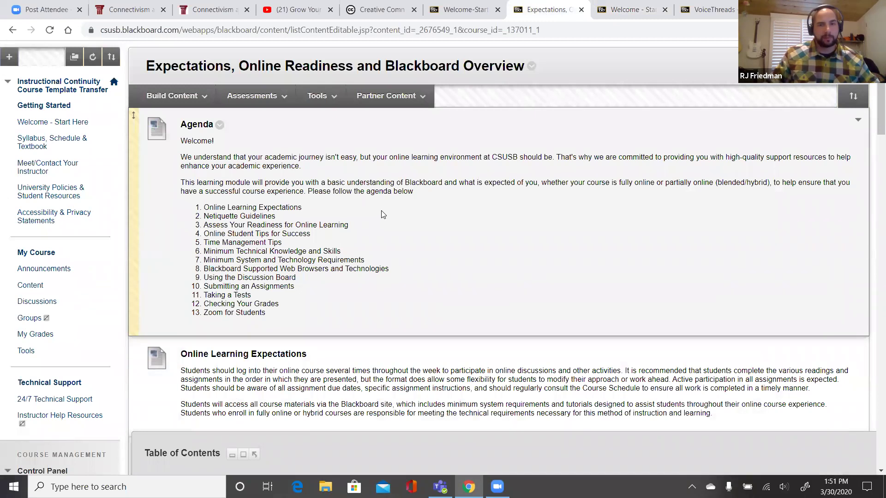
scroll(382, 214, "down", 4)
scroll(384, 214, "up", 4)
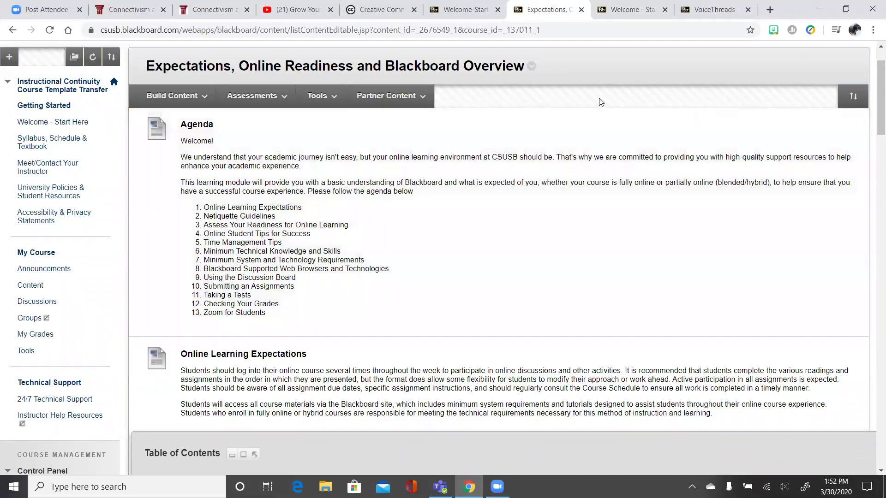
left_click(627, 16)
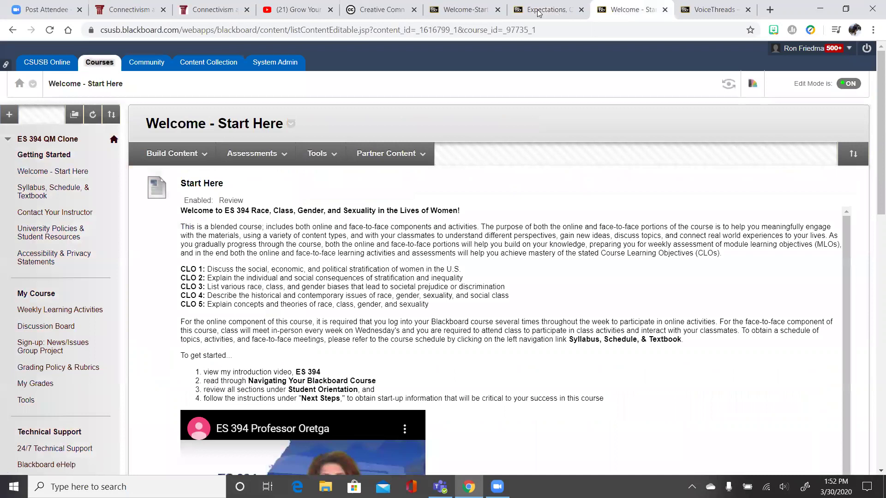
- Switch to the ong-ContentOrg course and add a content folder named Lab Assignment to its Content Folders page
left_click(474, 10)
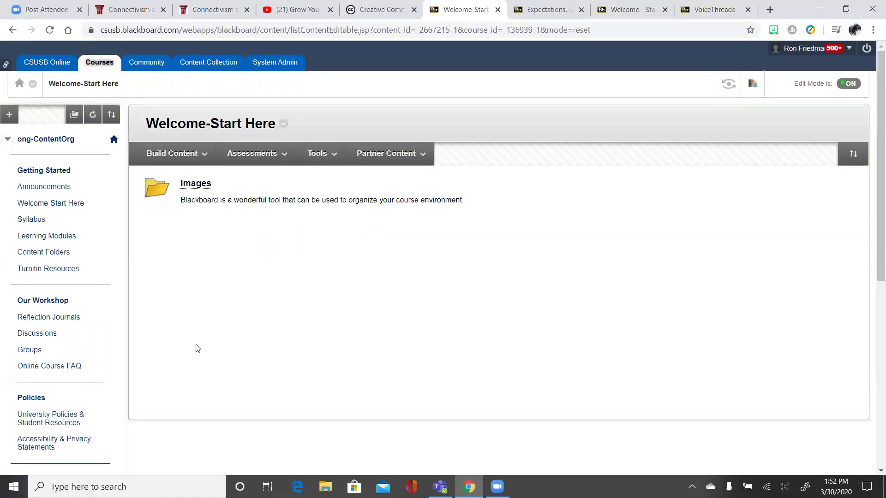
left_click(50, 253)
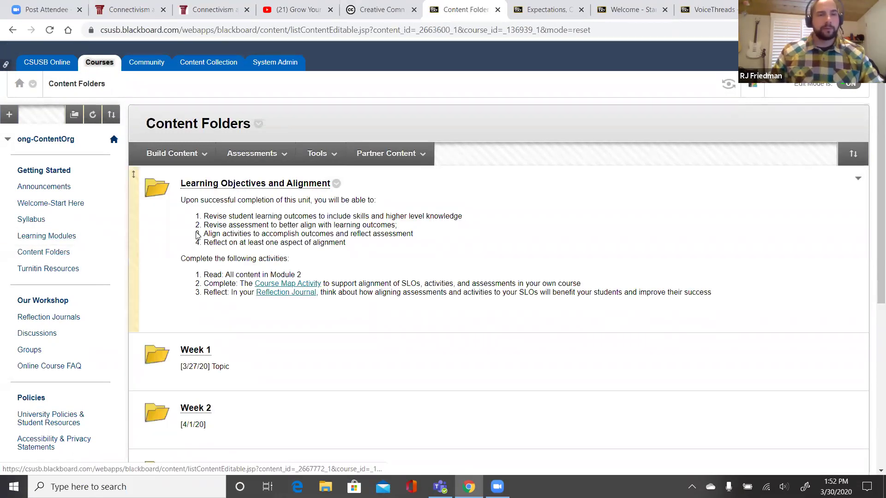
mouse_move(188, 156)
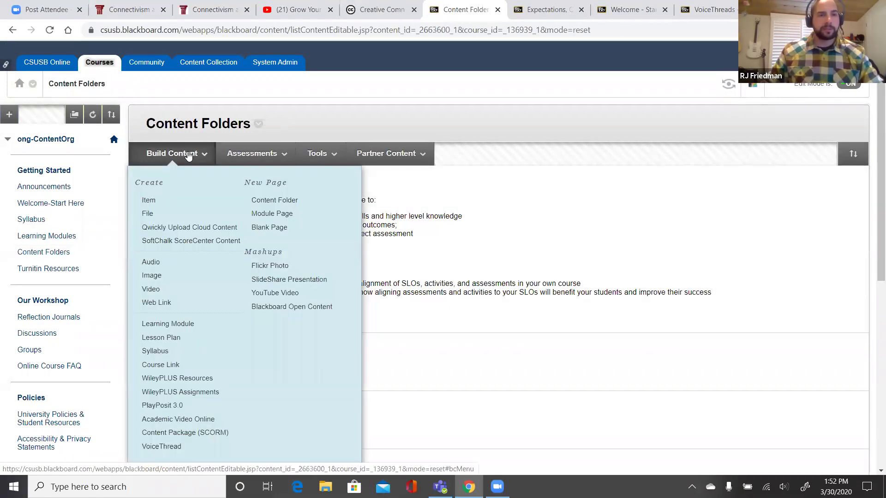
left_click(275, 202)
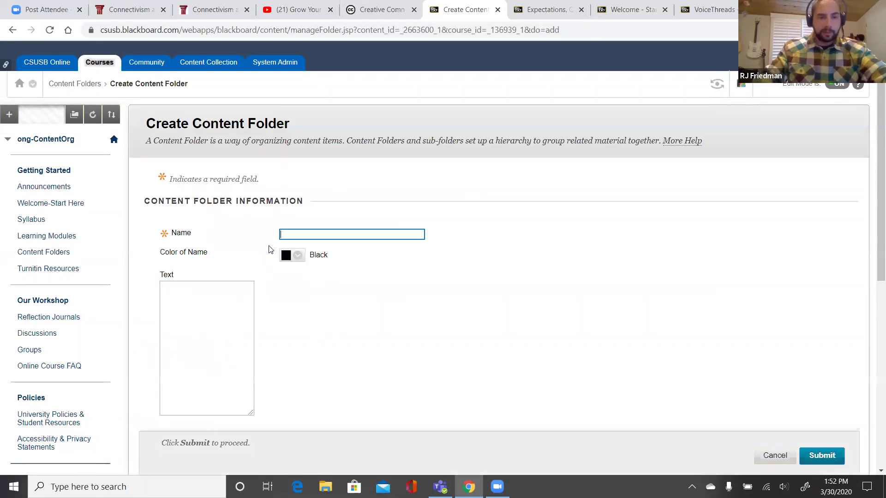
type("K")
type("Lab Assingment")
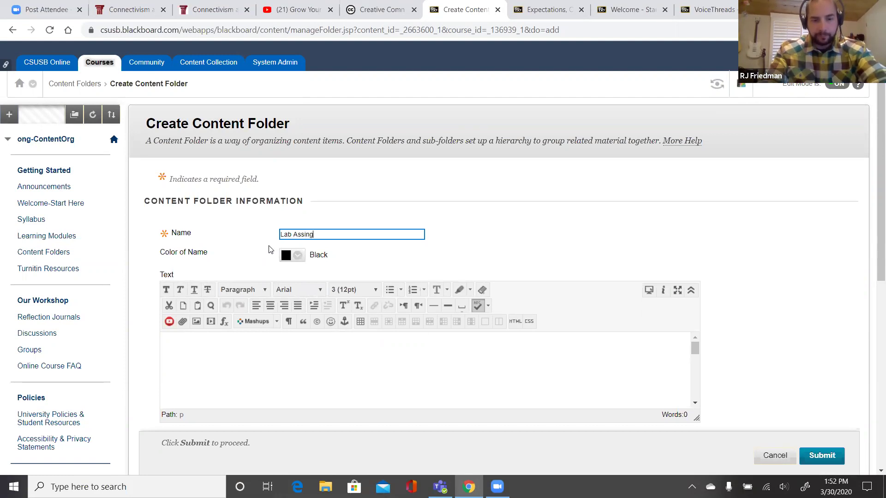
left_click(313, 234)
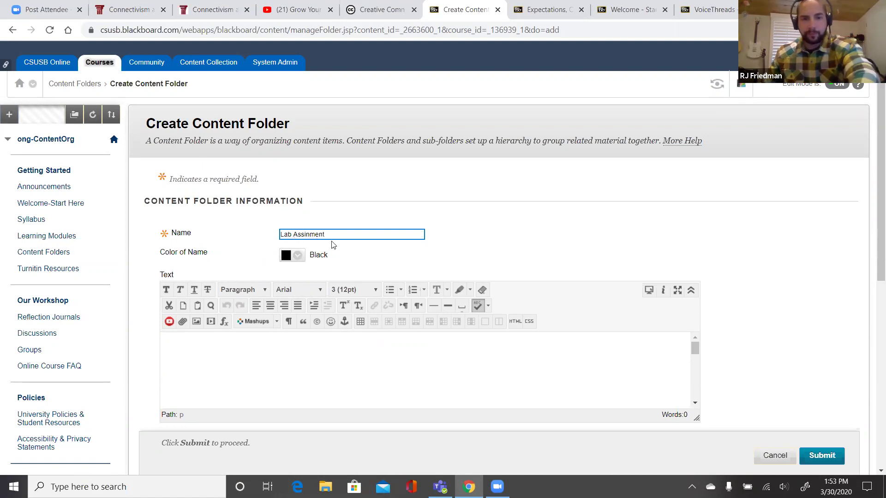
key("BackSpace")
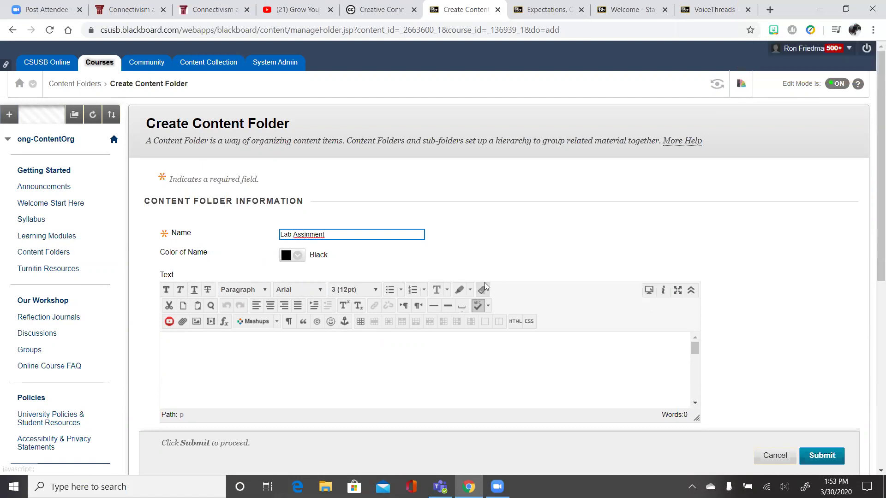
type("g")
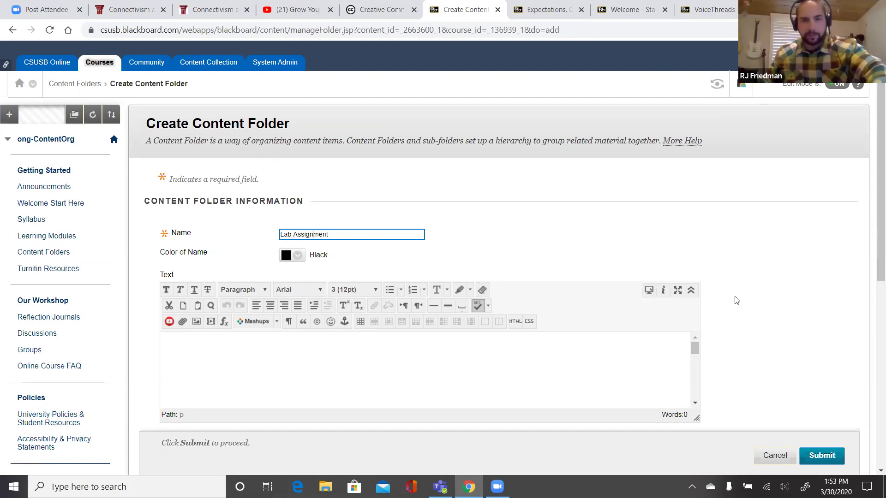
scroll(740, 304, "down", 6)
left_click(828, 347)
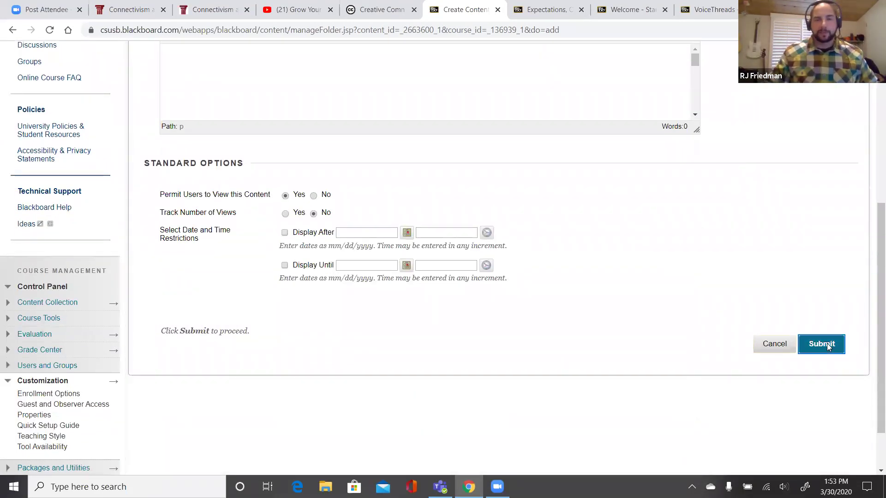
scroll(554, 314, "down", 6)
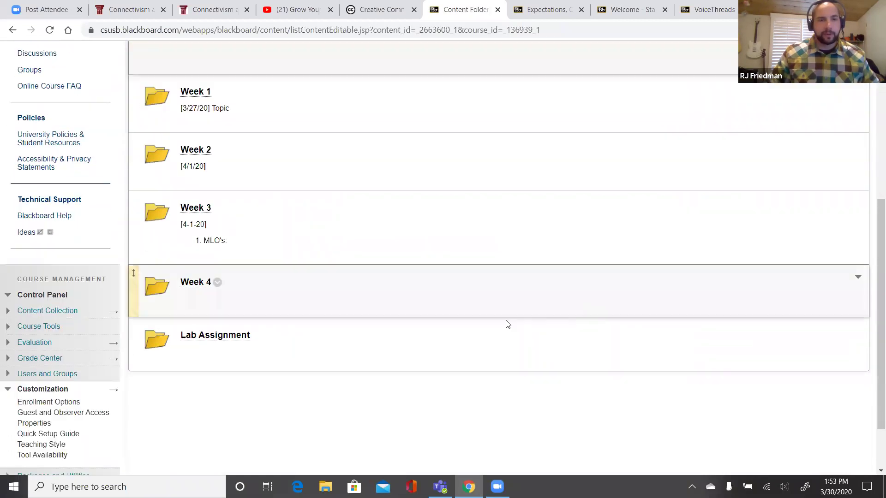
- Open the Lab Assignment folder and start a new assignment in it named Lab Report
left_click(220, 340)
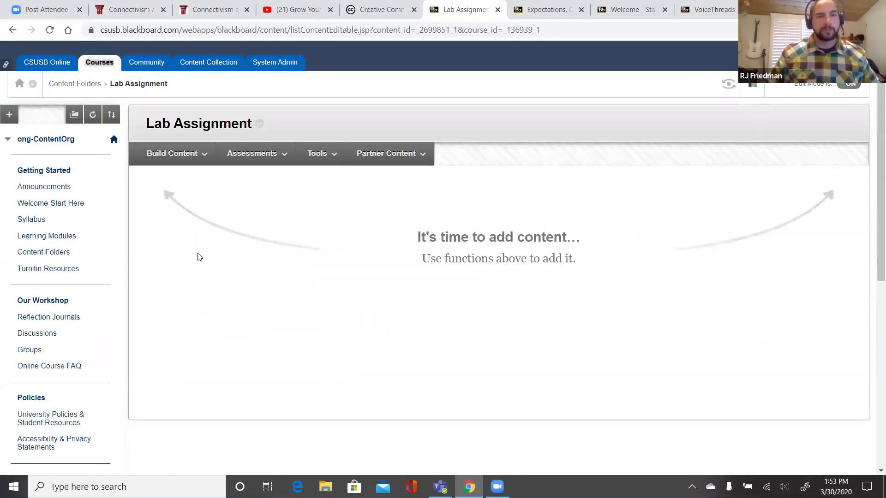
left_click(256, 154)
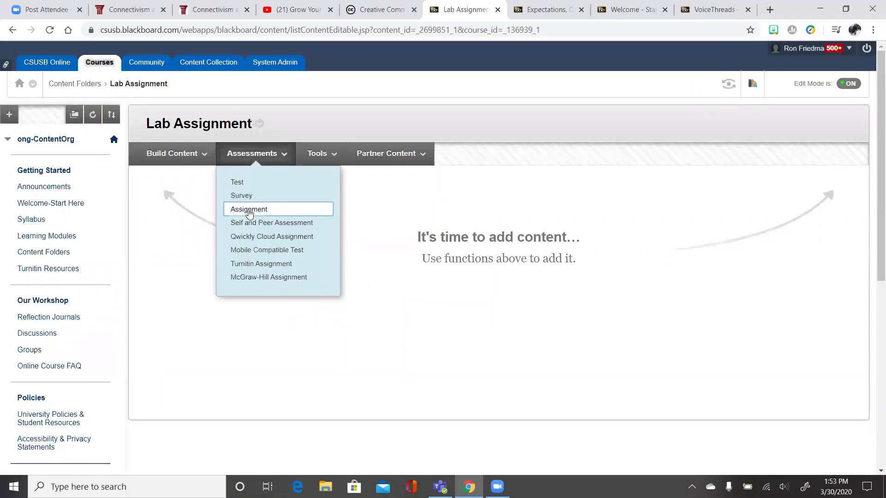
left_click(249, 210)
left_click(290, 233)
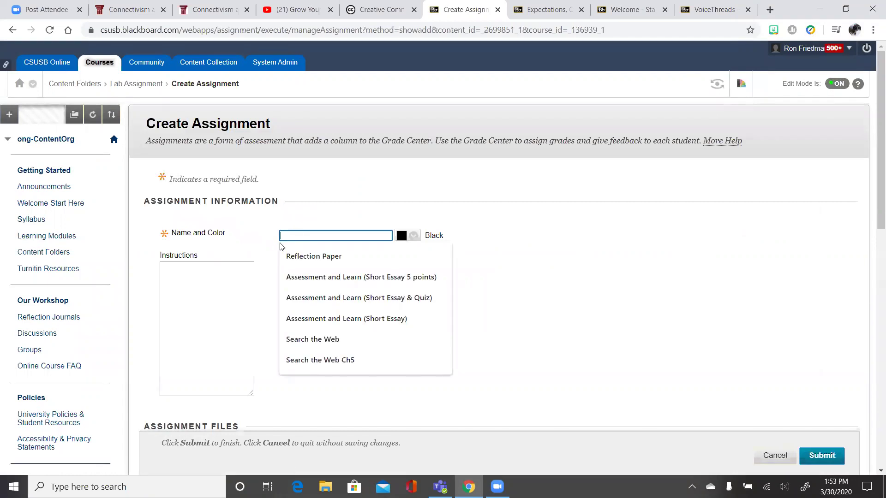
type("Lab Report")
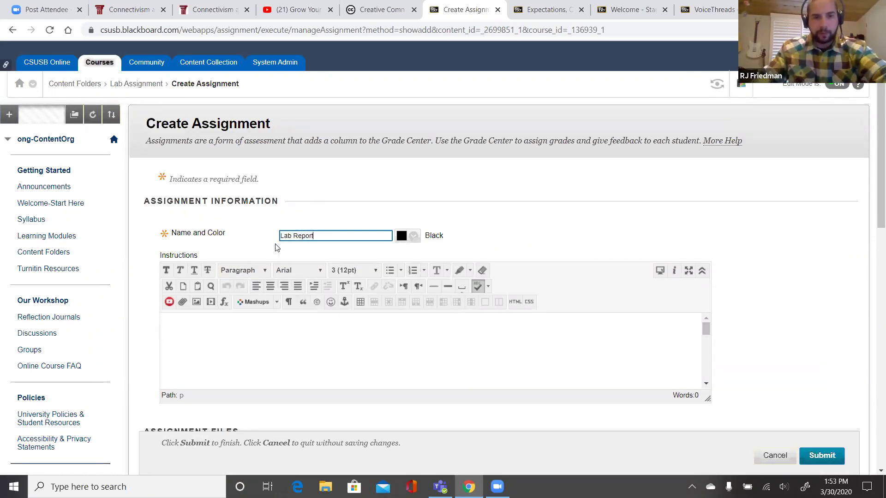
- Set the Lab Report assignment's points possible to 10
scroll(767, 379, "down", 4)
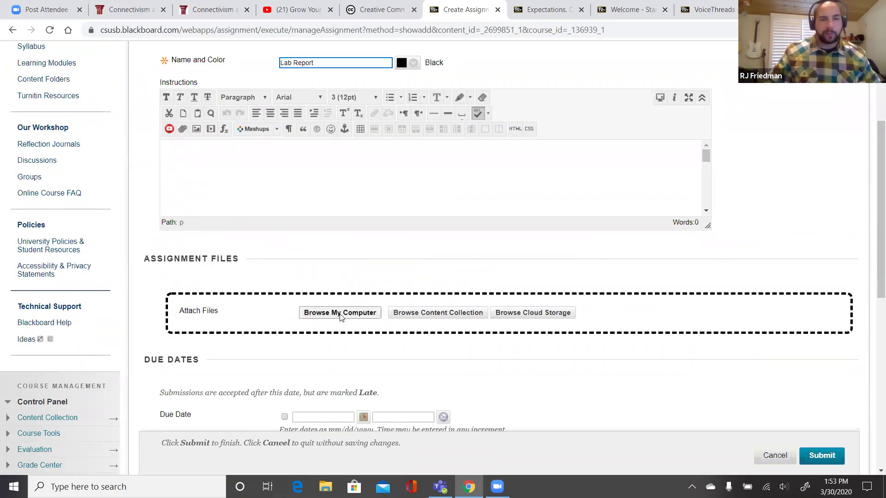
scroll(362, 319, "down", 3)
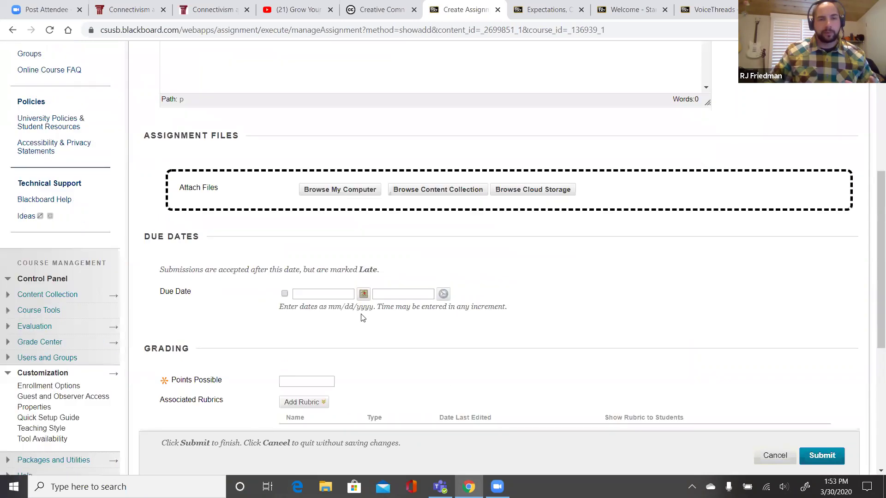
scroll(362, 318, "down", 4)
left_click(304, 218)
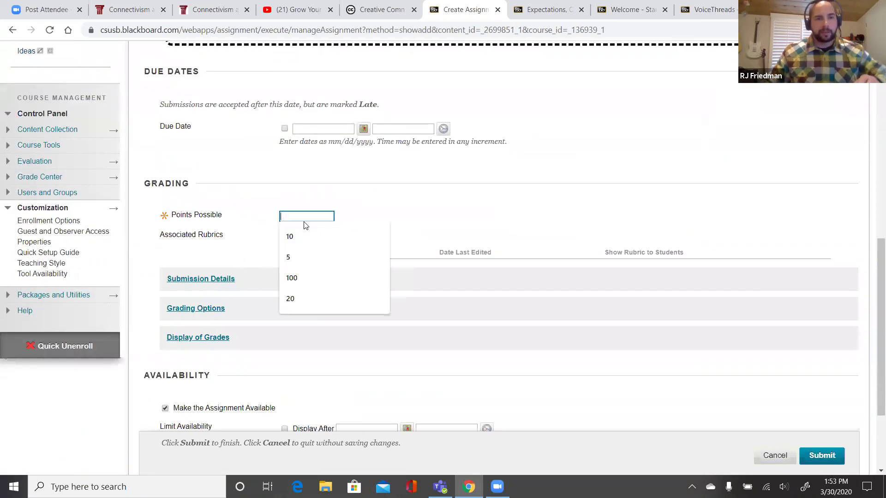
left_click(302, 241)
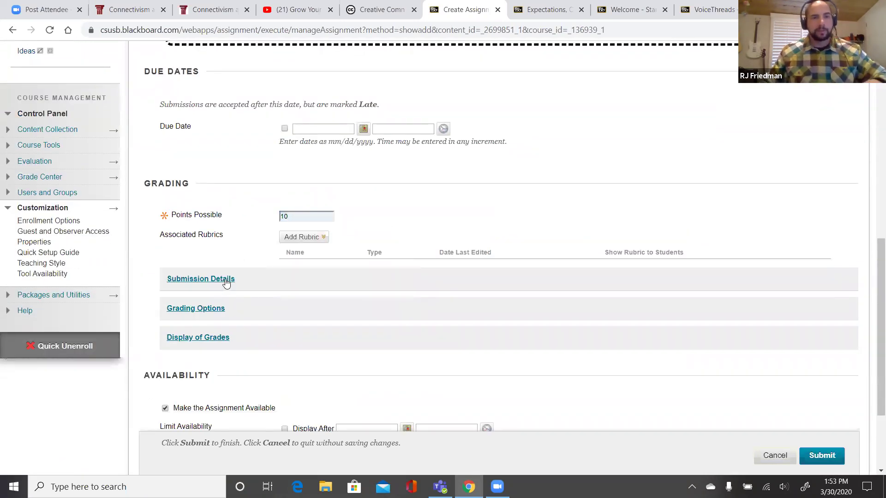
- Allow multiple attempts with a maximum of 2 in the submission details and submit the Lab Report assignment
left_click(226, 280)
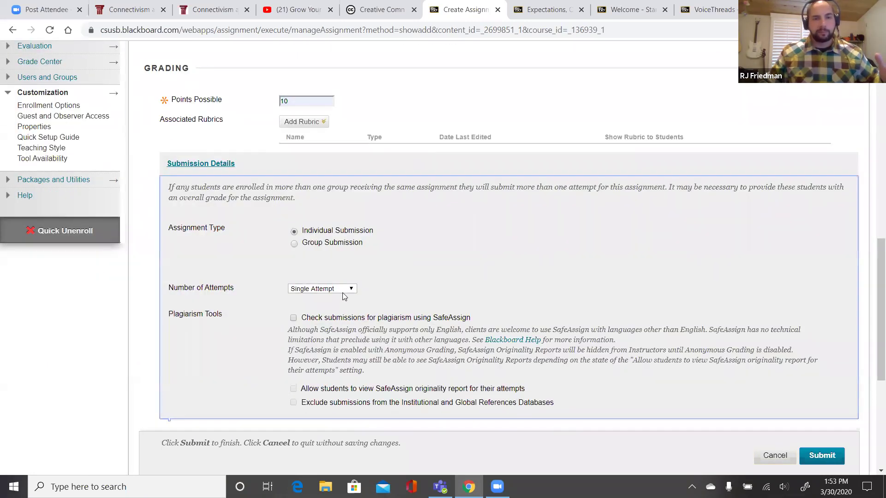
left_click(323, 289)
left_click(304, 318)
scroll(301, 326, "down", 3)
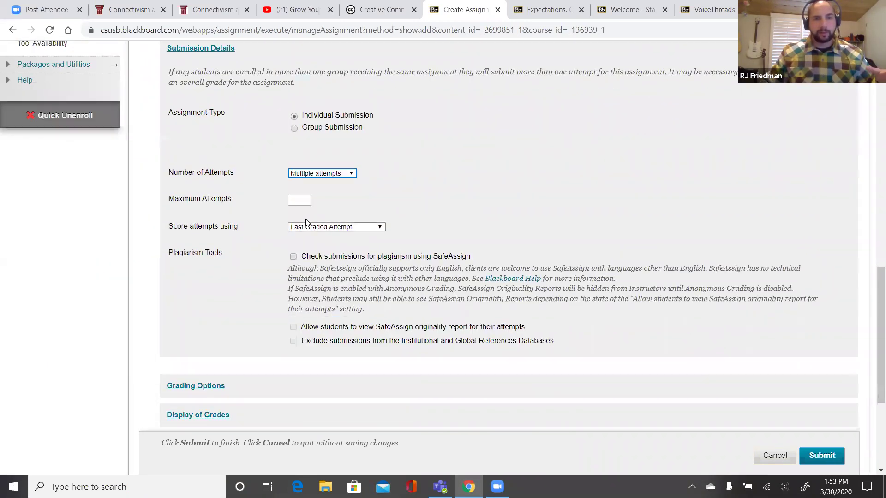
left_click(299, 200)
type("2")
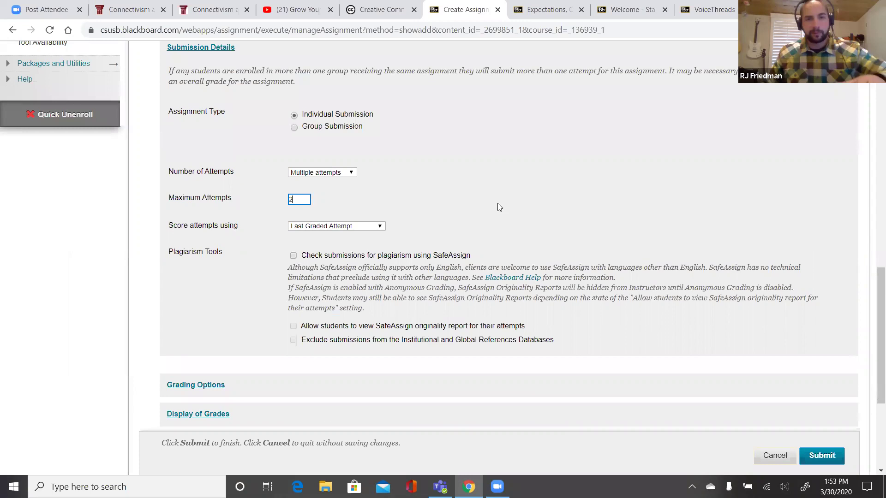
scroll(498, 206, "down", 5)
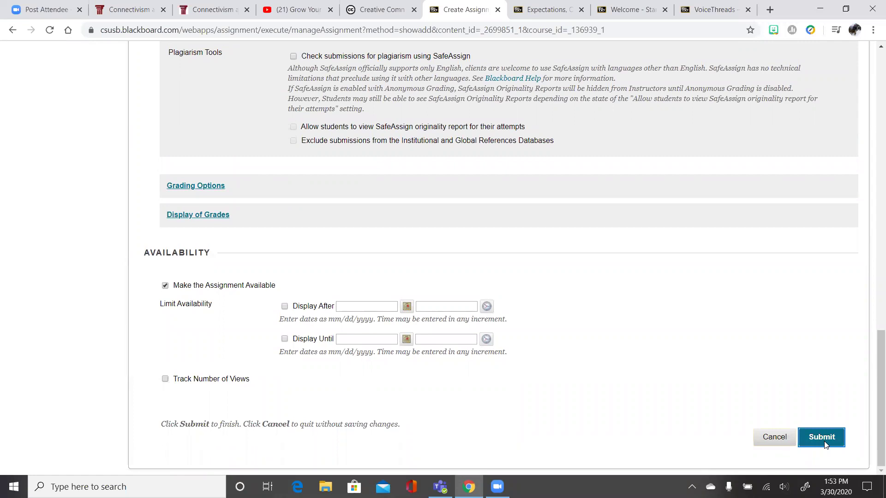
left_click(826, 443)
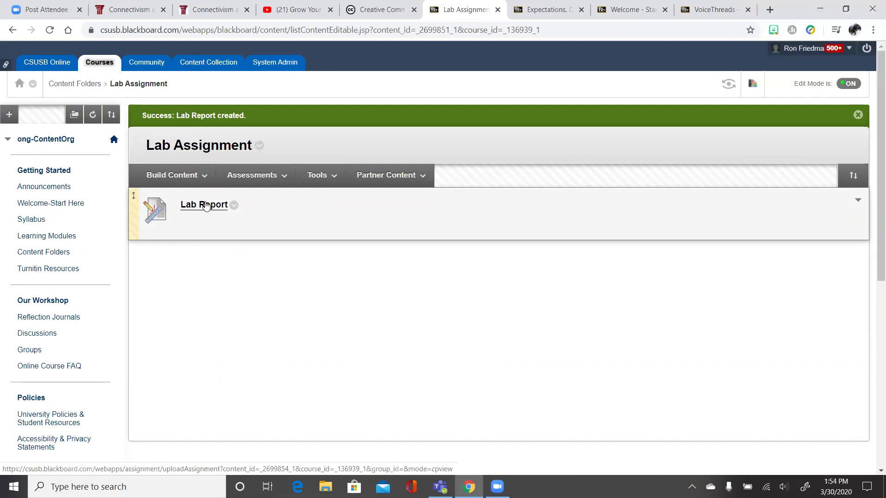
- Preview the Lab Report submission page down to its comments area, leave the preview, and open it again
left_click(196, 207)
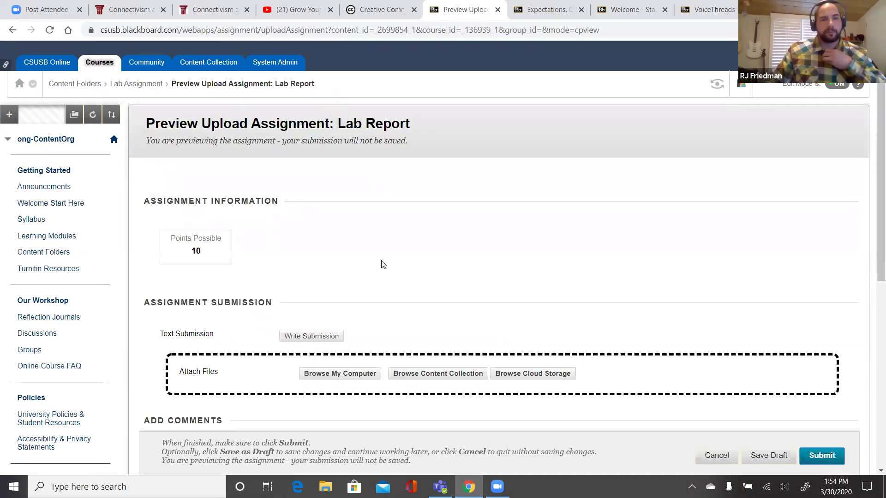
scroll(332, 199, "down", 4)
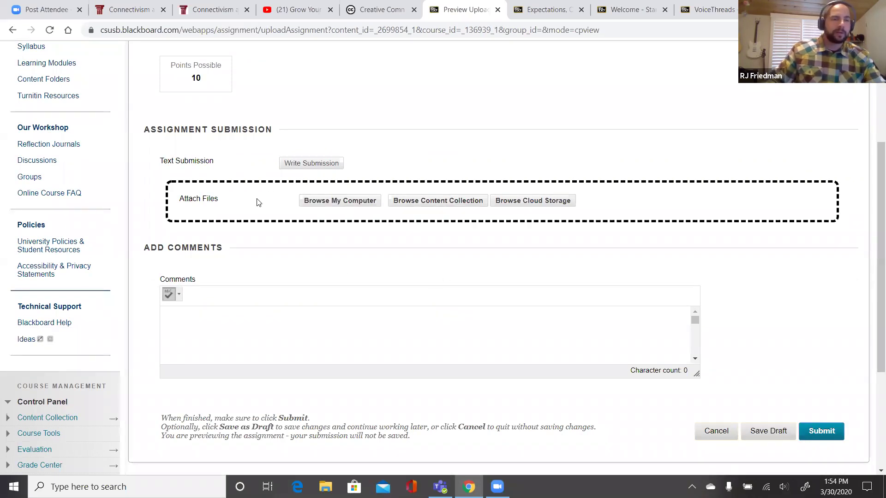
scroll(387, 223, "up", 4)
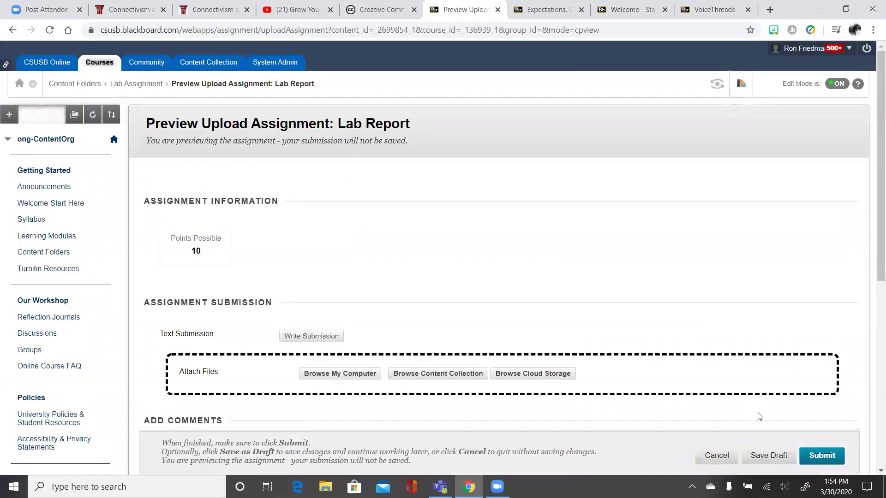
left_click(723, 459)
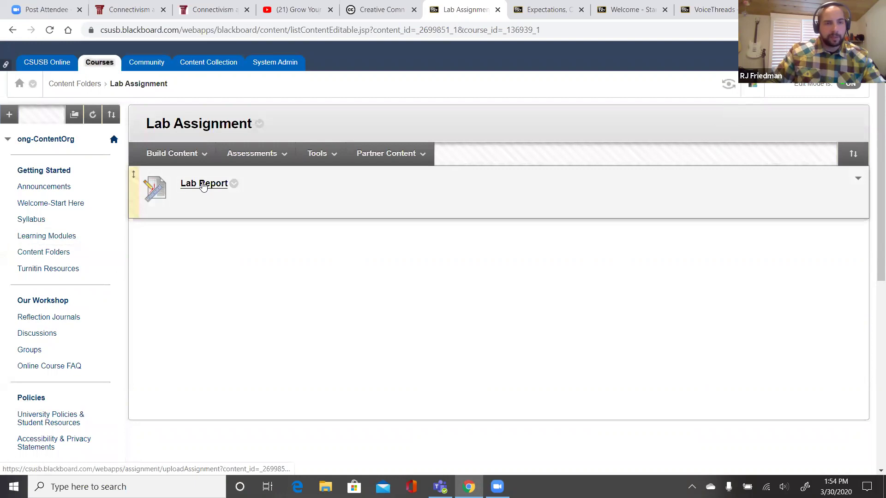
left_click(204, 184)
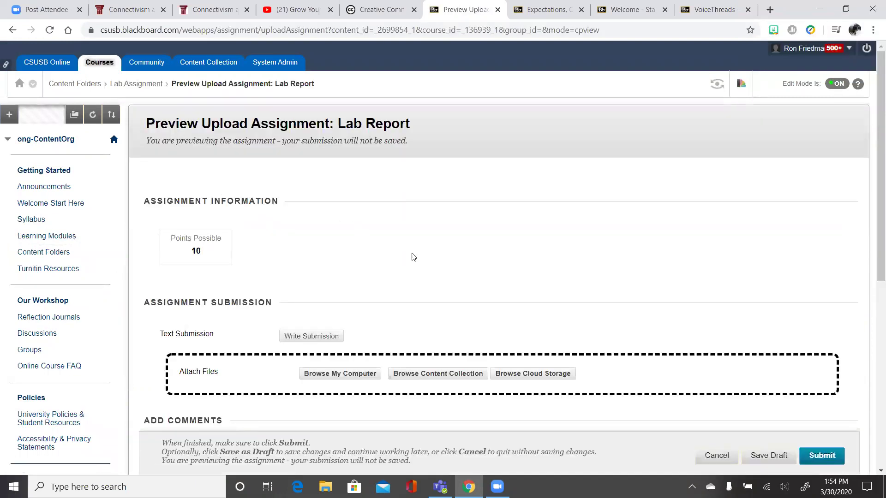
- Examine the previewed Lab Report submission page, including the text submission, file attachment and comments areas
scroll(480, 290, "down", 1)
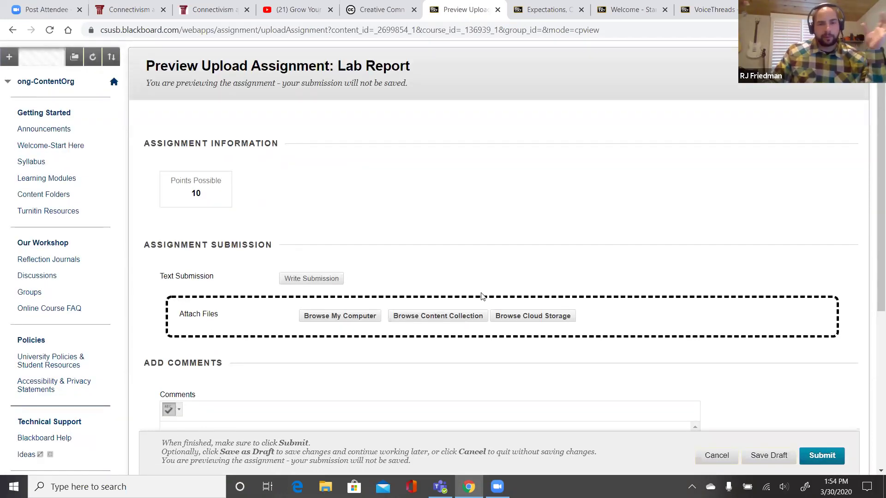
scroll(485, 295, "down", 1)
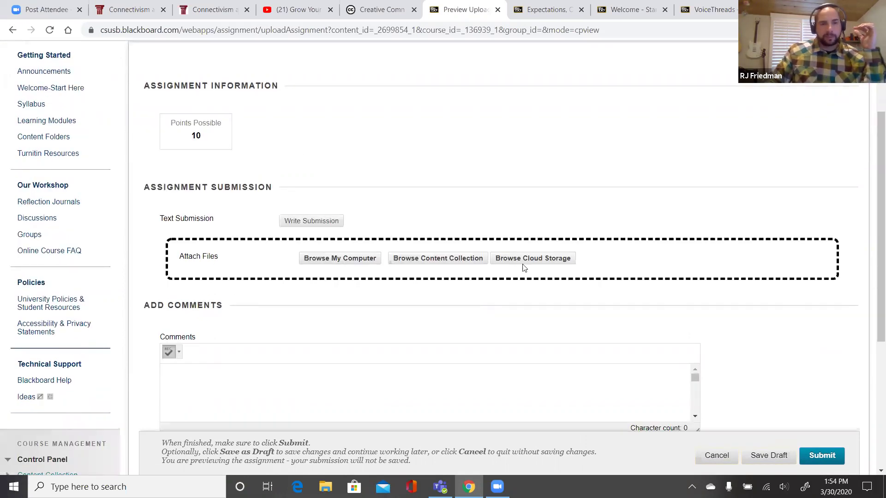
scroll(495, 252, "down", 2)
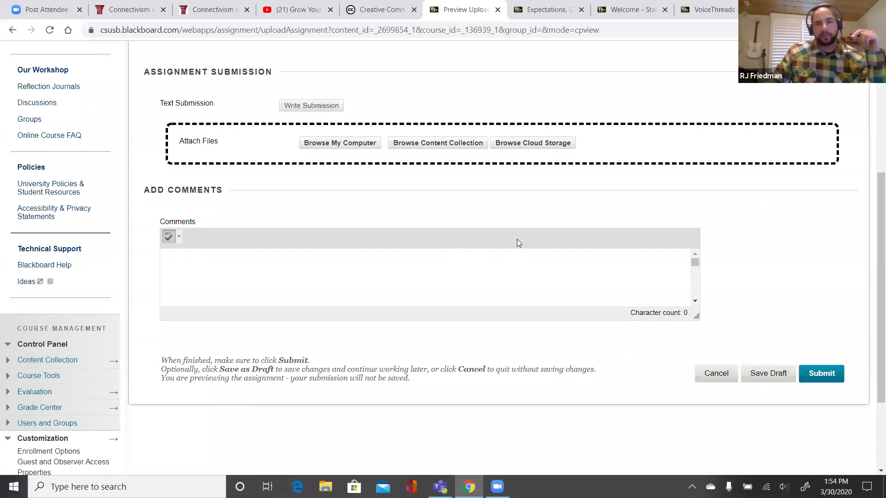
scroll(517, 239, "up", 1)
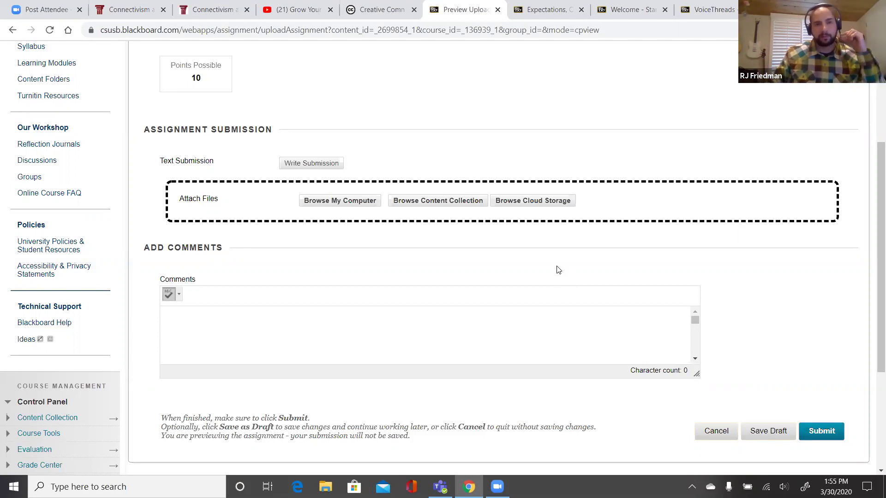
scroll(560, 264, "up", 4)
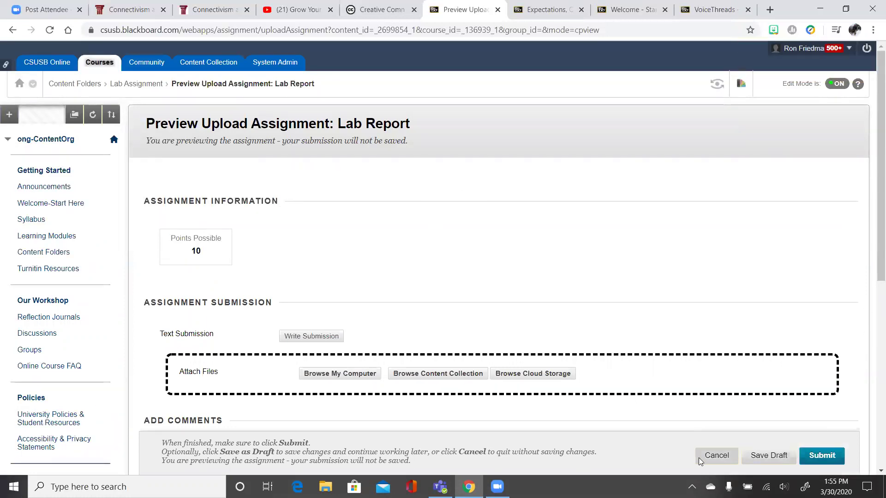
scroll(719, 448, "down", 3)
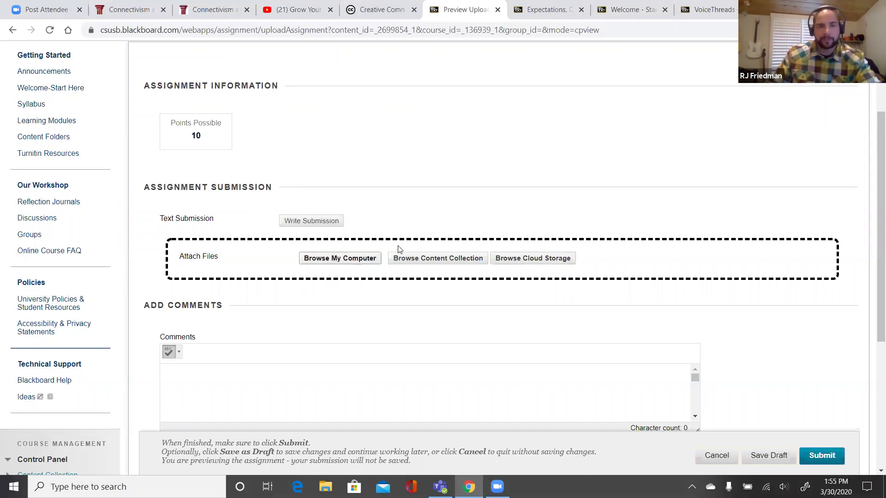
left_click(332, 259)
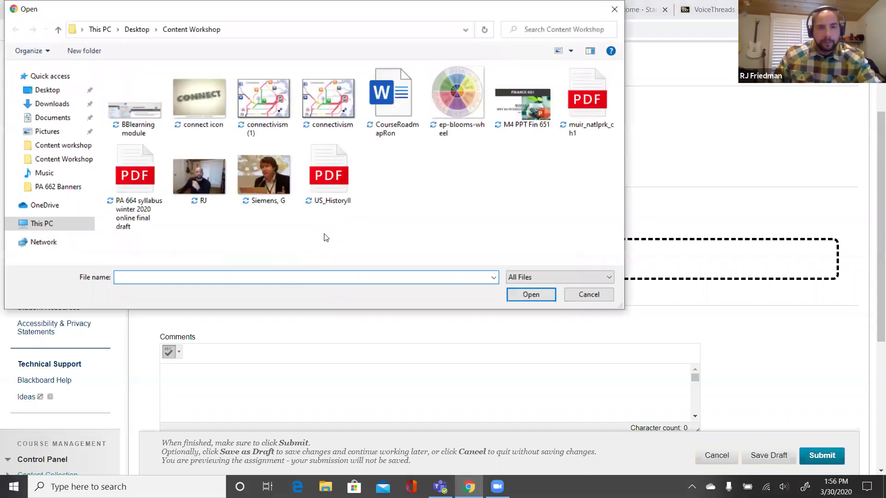
left_click(400, 92)
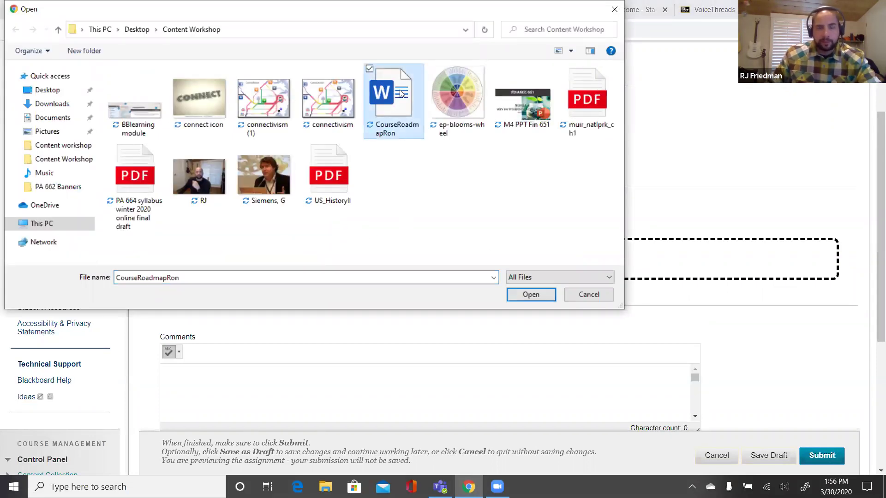
left_click(515, 295)
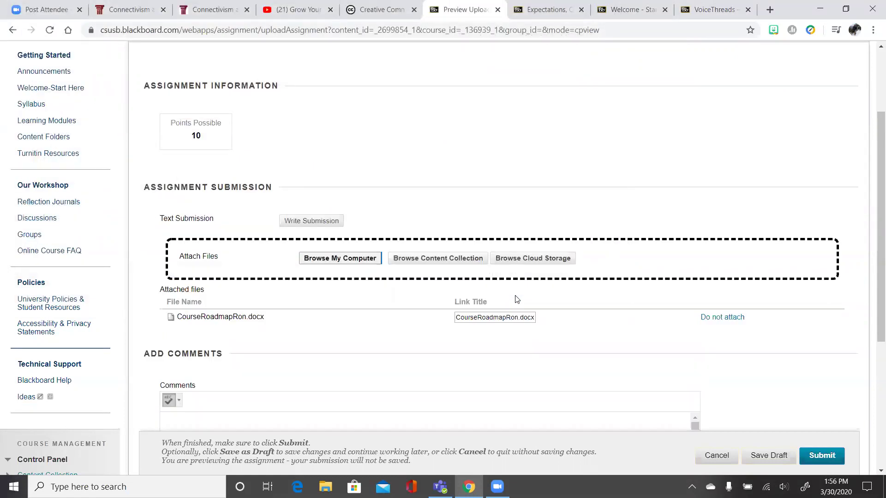
scroll(517, 297, "up", 2)
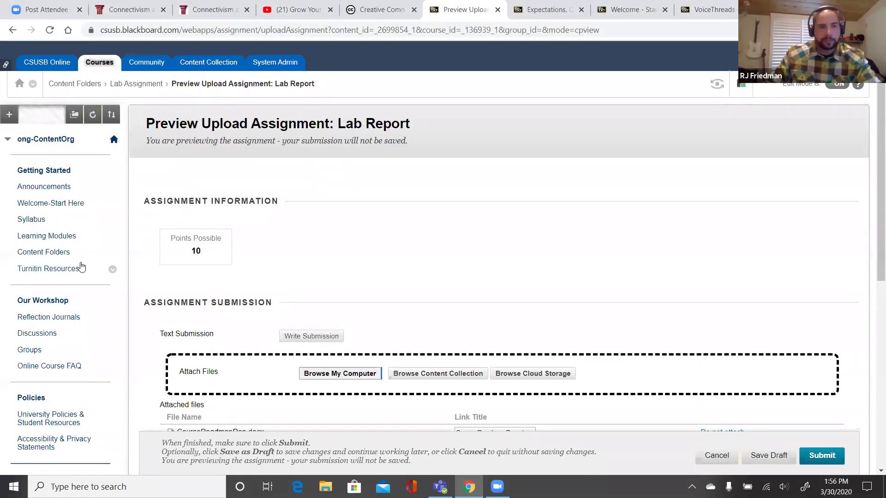
scroll(454, 309, "down", 3)
left_click(716, 455)
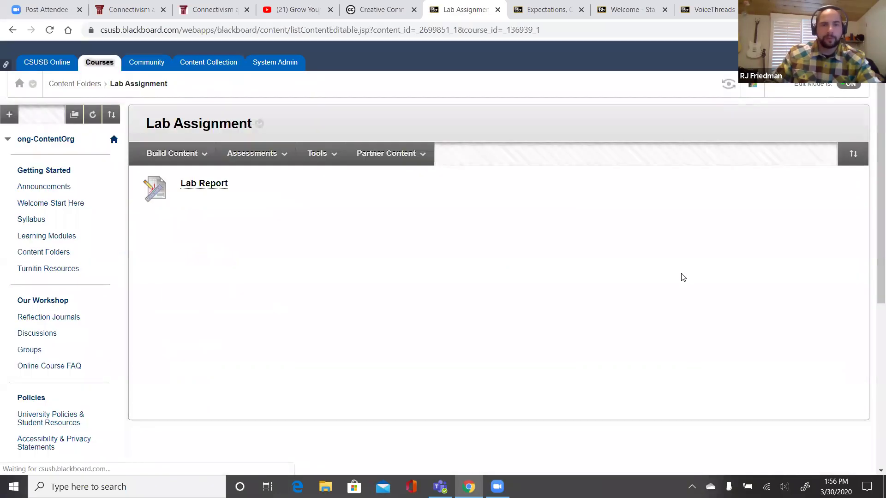
- Enter student preview mode and open the Lab Report assignment from the Lab Assignment folder in Content Folders
left_click(729, 87)
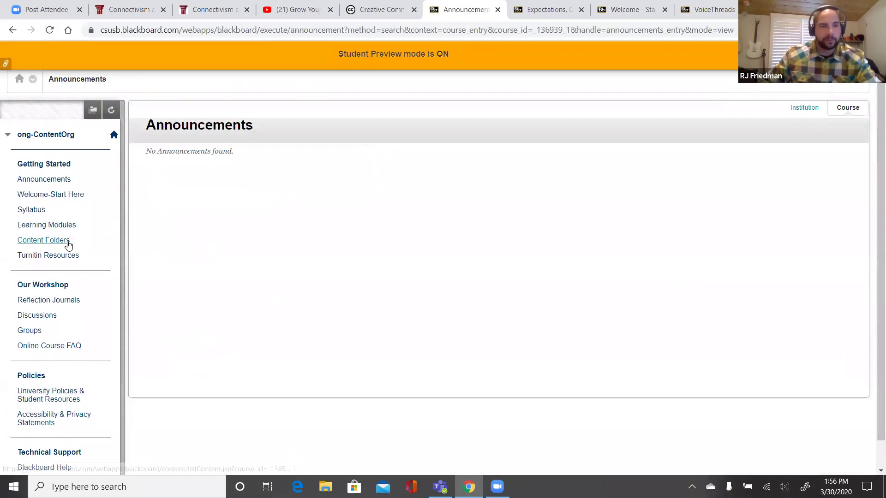
left_click(59, 240)
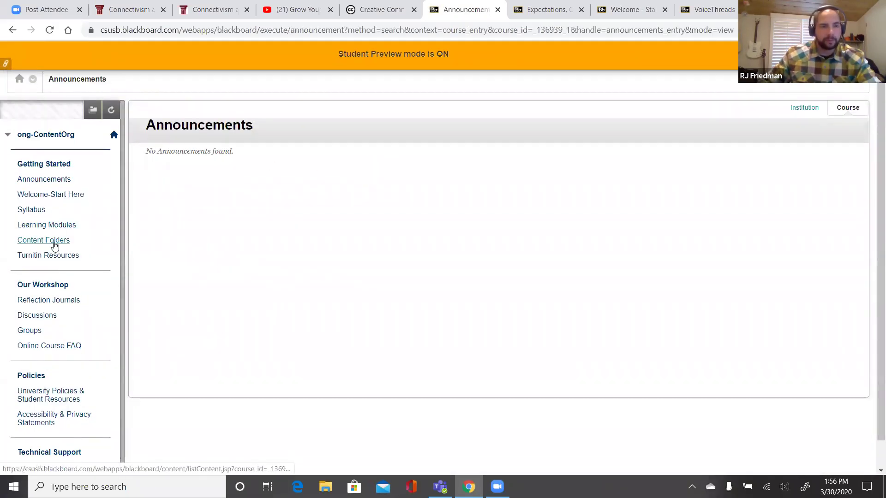
scroll(230, 307, "down", 3)
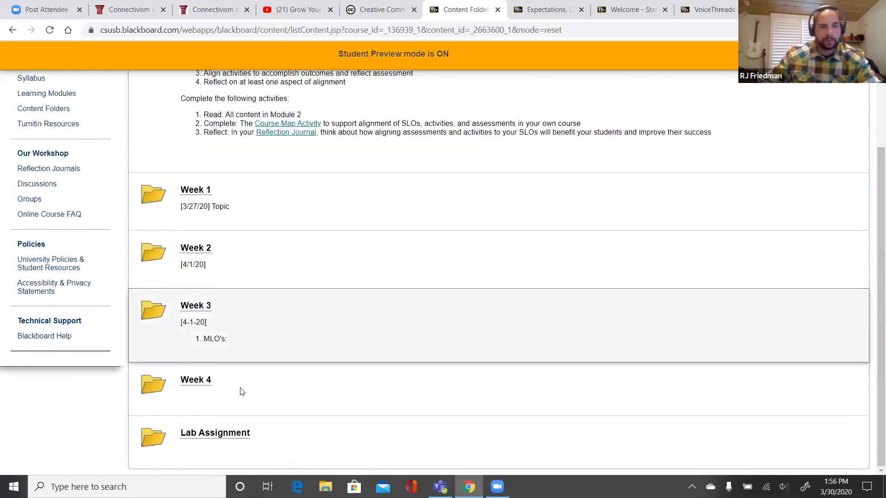
left_click(210, 433)
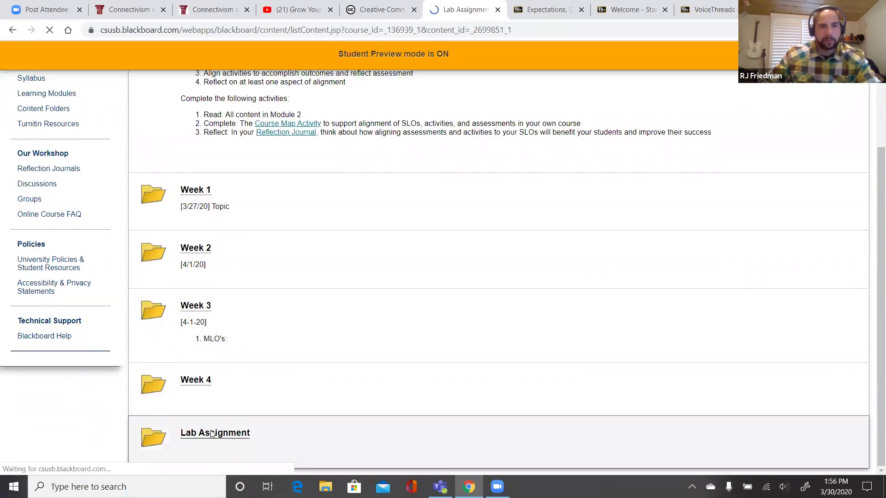
left_click(214, 159)
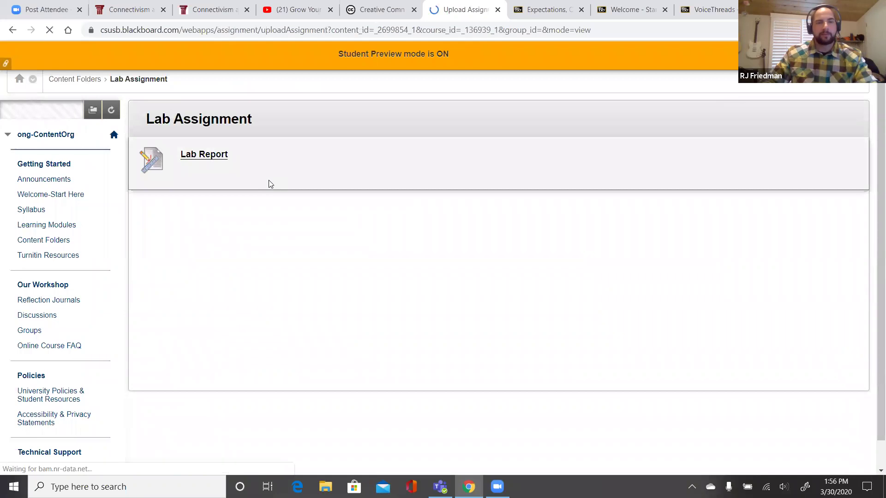
- Attach the CourseRoadmapRon Word document from the computer to the Lab Report assignment and submit it as the preview student
scroll(318, 263, "down", 3)
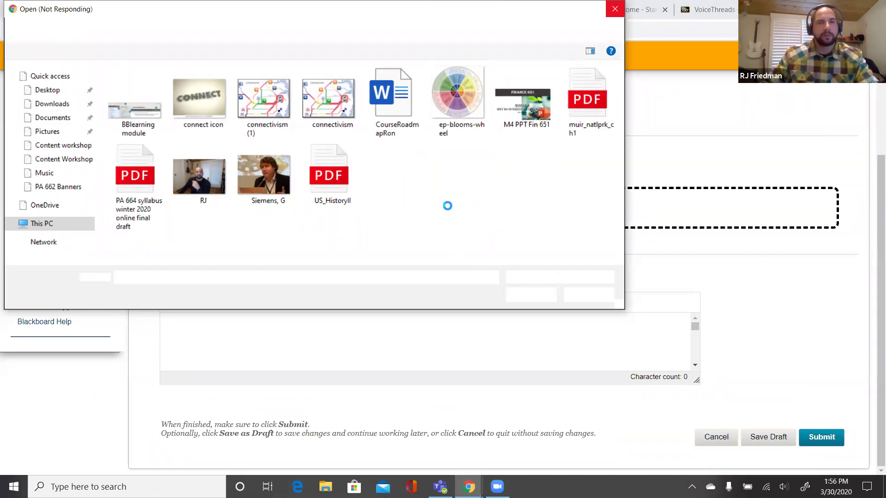
left_click(616, 10)
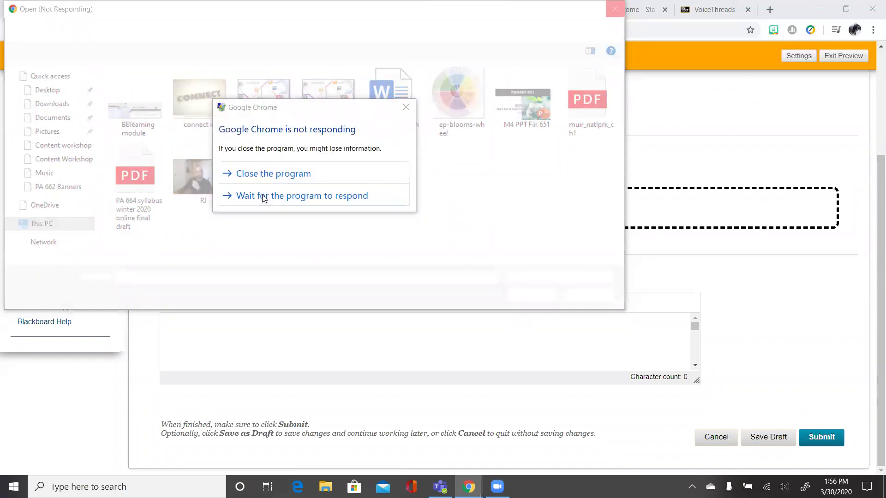
left_click(412, 107)
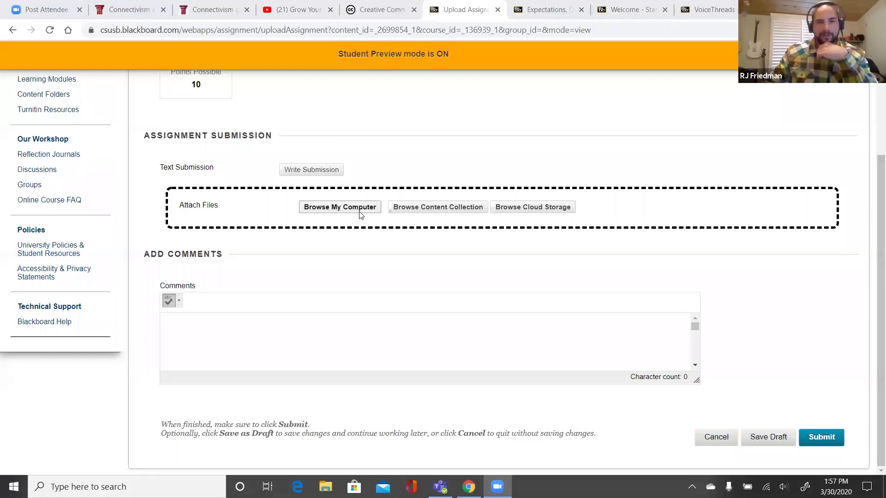
left_click(347, 208)
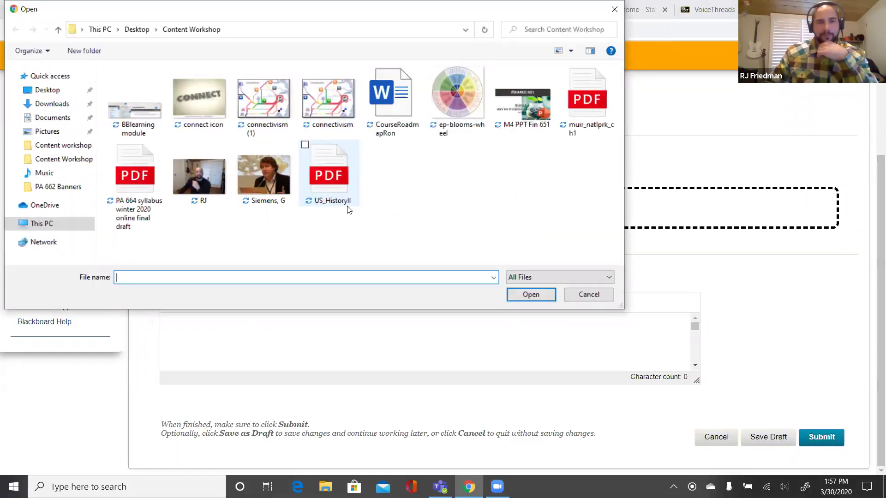
left_click(392, 105)
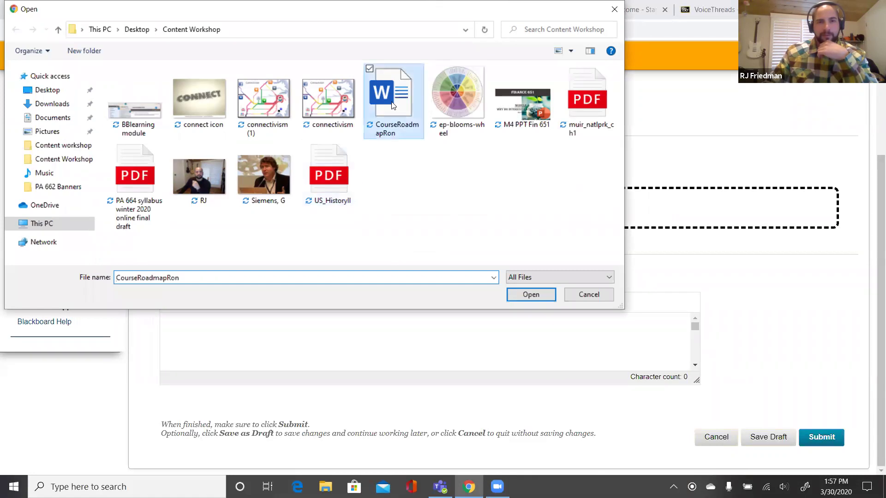
left_click(538, 294)
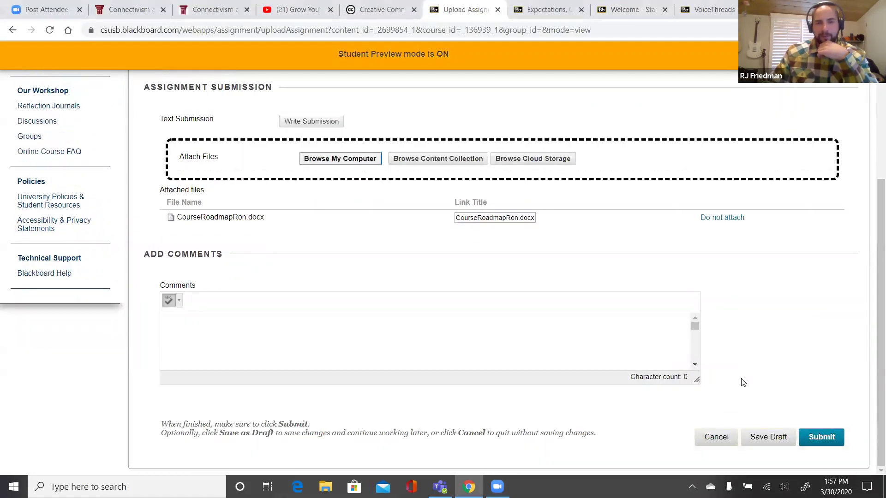
left_click(828, 443)
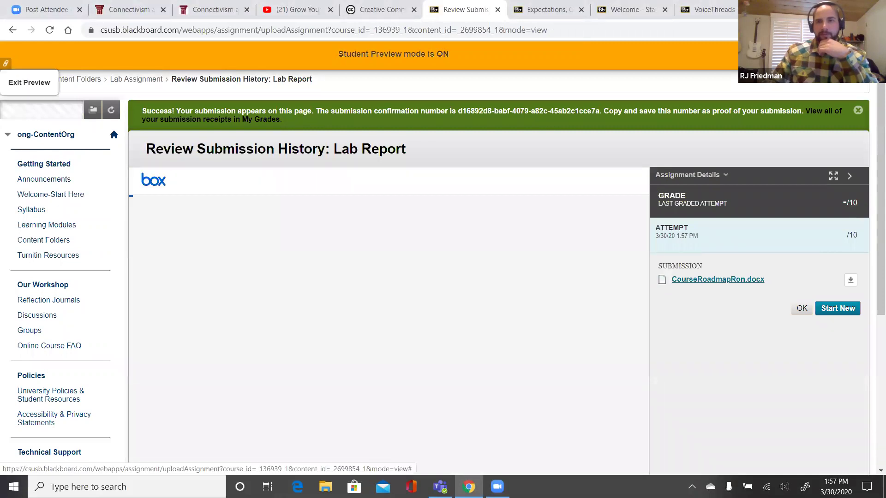
- Exit student preview, choosing to keep the preview user and all data
left_click(30, 82)
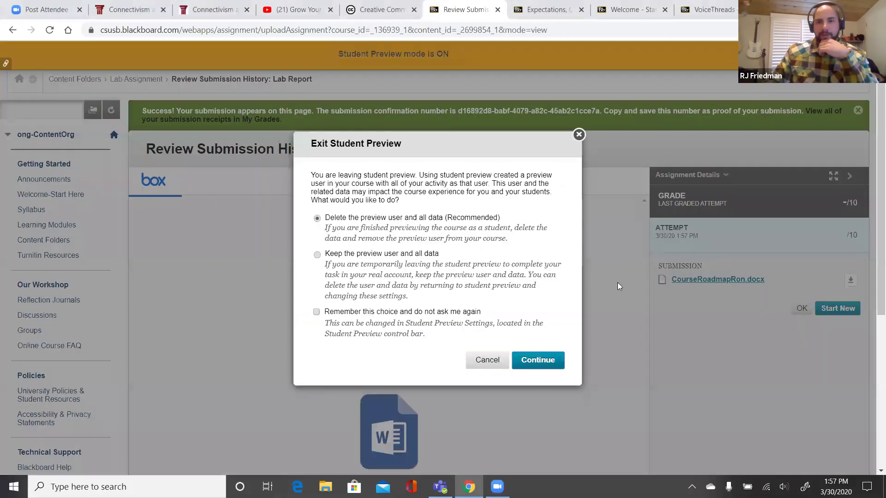
scroll(318, 258, "down", 3)
left_click(318, 257)
left_click(537, 360)
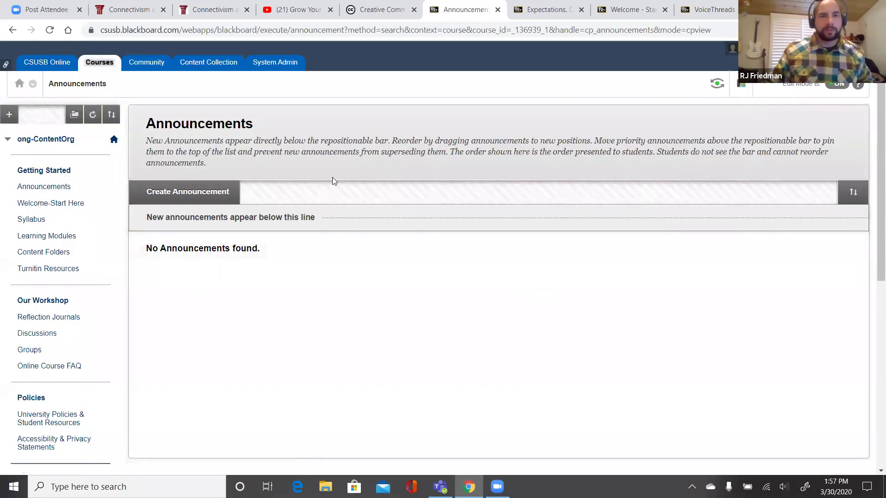
- Open the Full Grade Center and find the Lab Report column
scroll(112, 226, "down", 2)
scroll(112, 226, "down", 5)
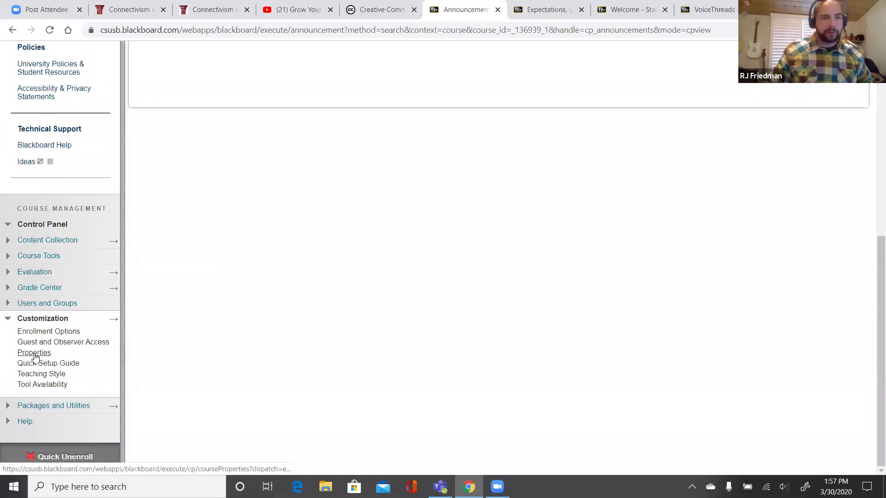
left_click(31, 288)
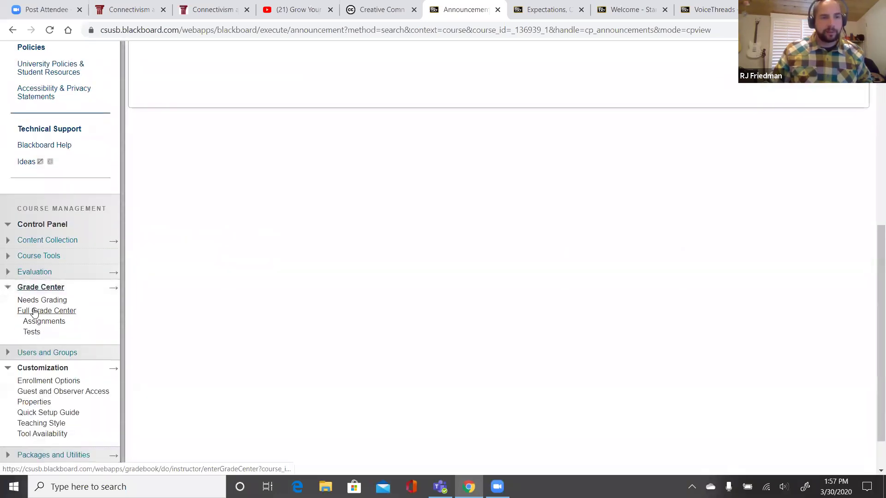
left_click(35, 310)
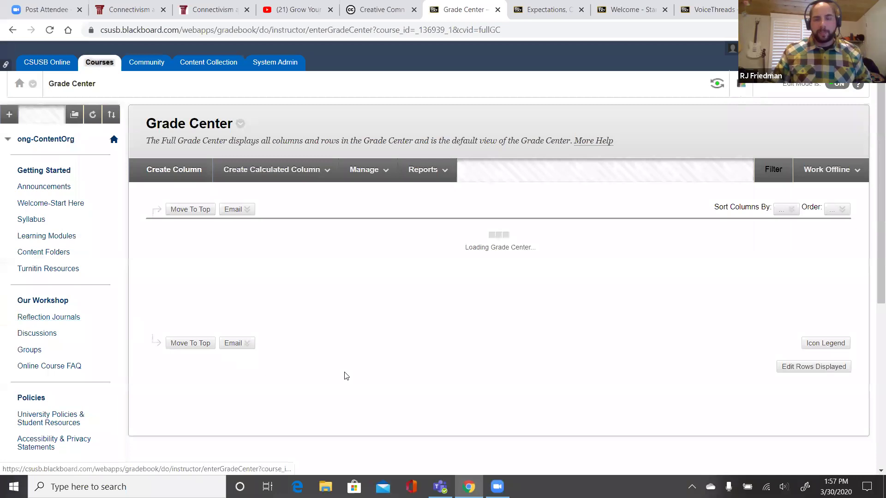
left_click_drag(516, 268, 761, 282)
mouse_move(769, 241)
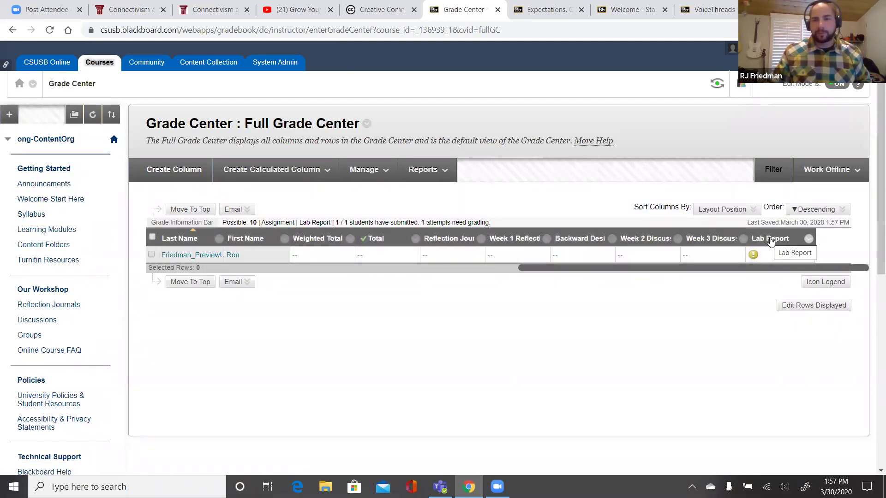
- Open the preview user's Lab Report attempt from 3/30/20 for grading and look through the submitted document
mouse_move(761, 257)
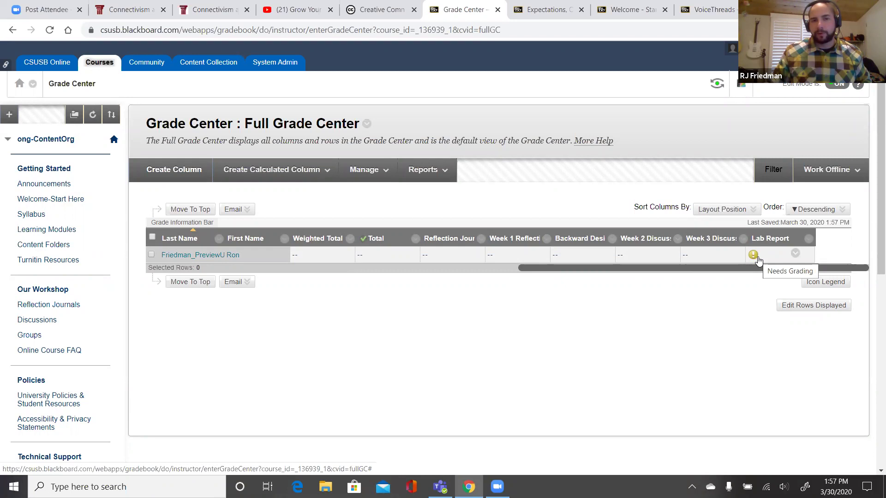
left_click(795, 253)
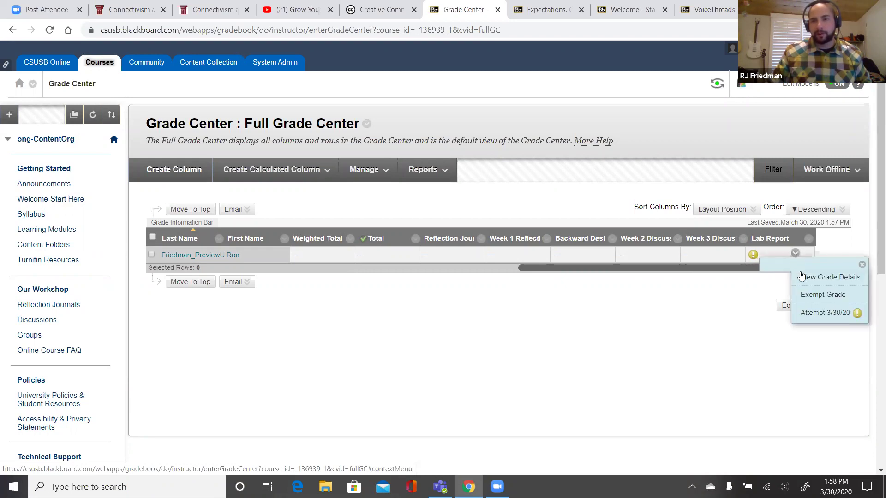
left_click(814, 313)
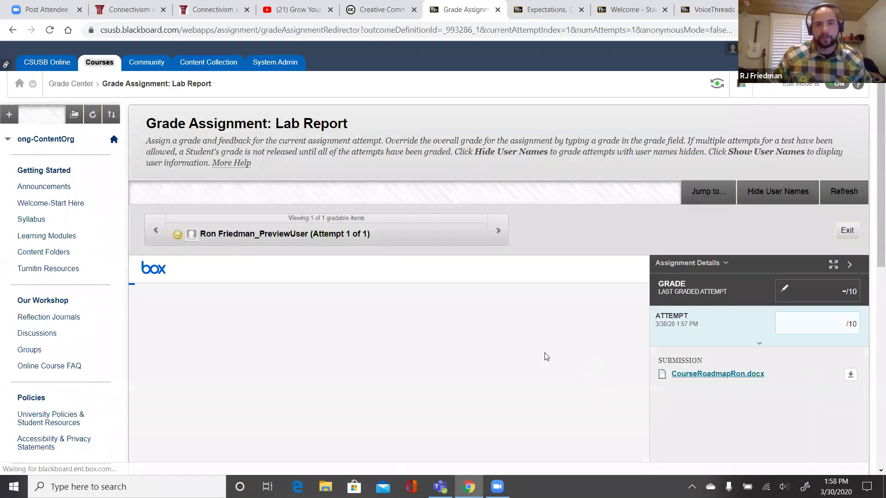
scroll(725, 421, "down", 4)
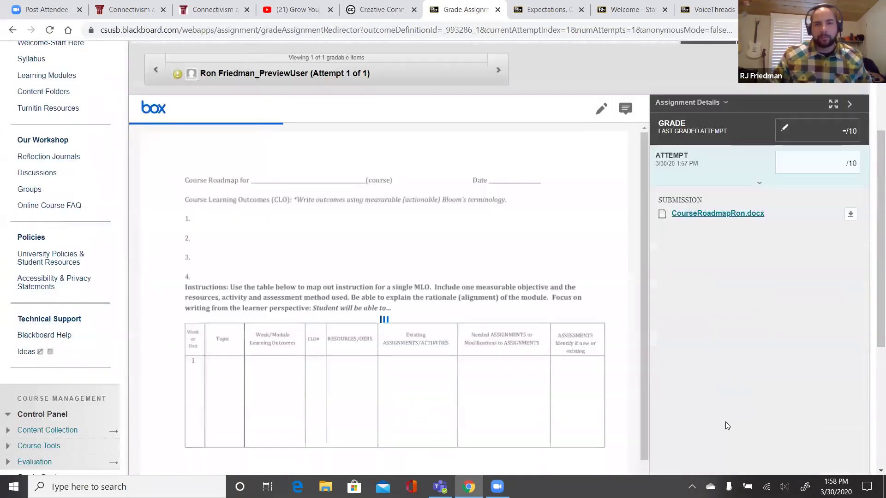
scroll(415, 284, "down", 4)
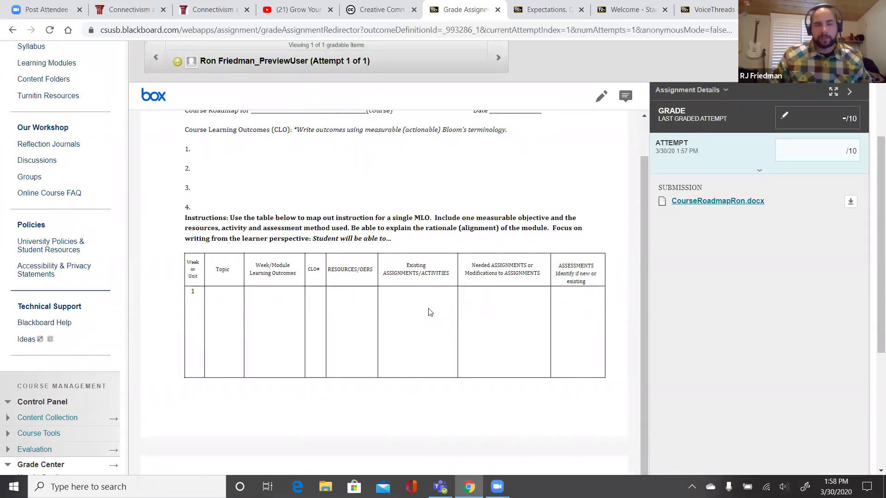
scroll(433, 321, "down", 2)
scroll(434, 319, "up", 6)
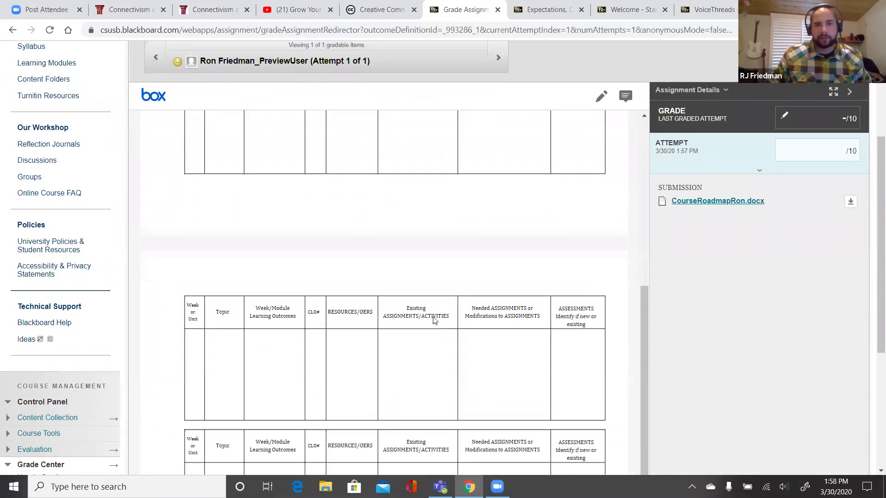
- Try placing a point comment on the submitted Lab Report document and leave comment mode without posting anything
scroll(595, 223, "up", 2)
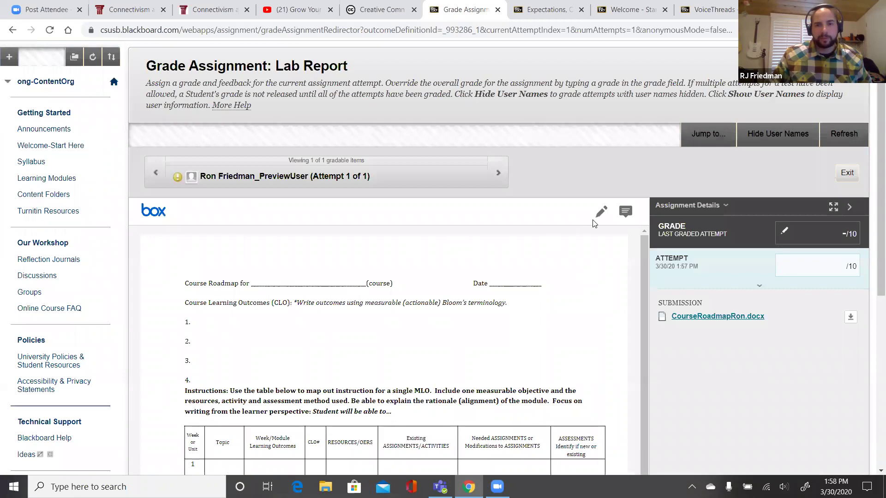
left_click(626, 212)
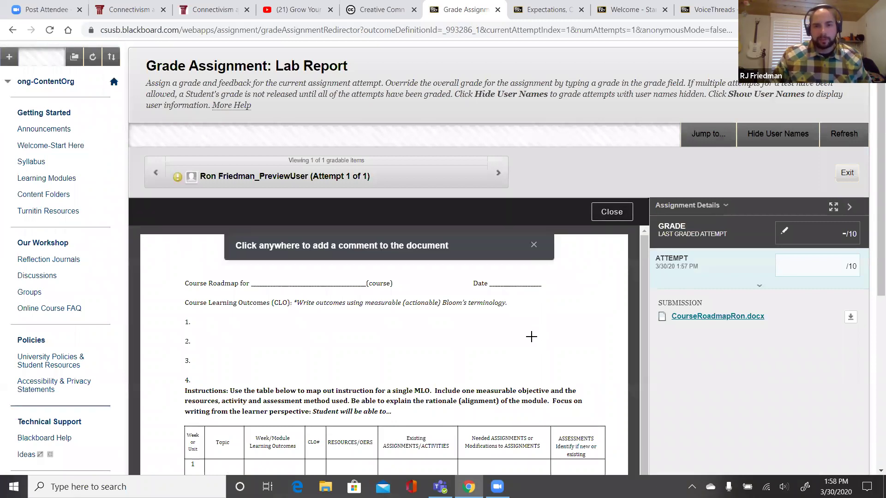
left_click(481, 348)
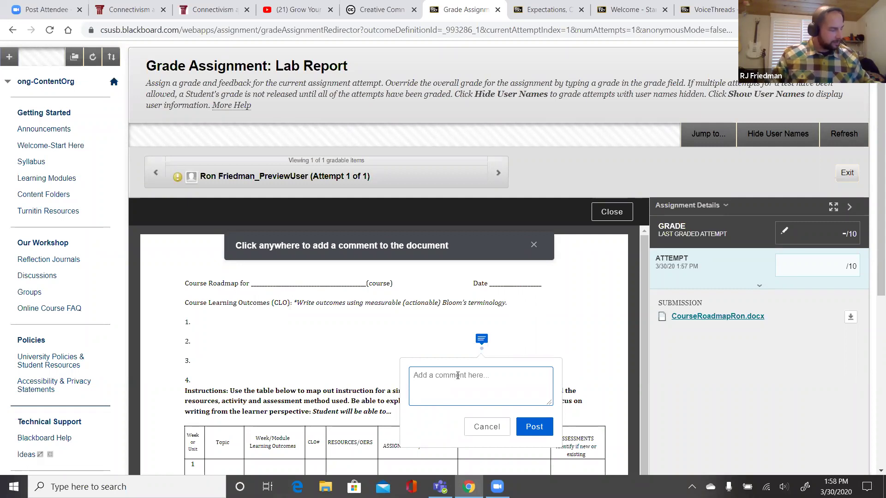
left_click(597, 332)
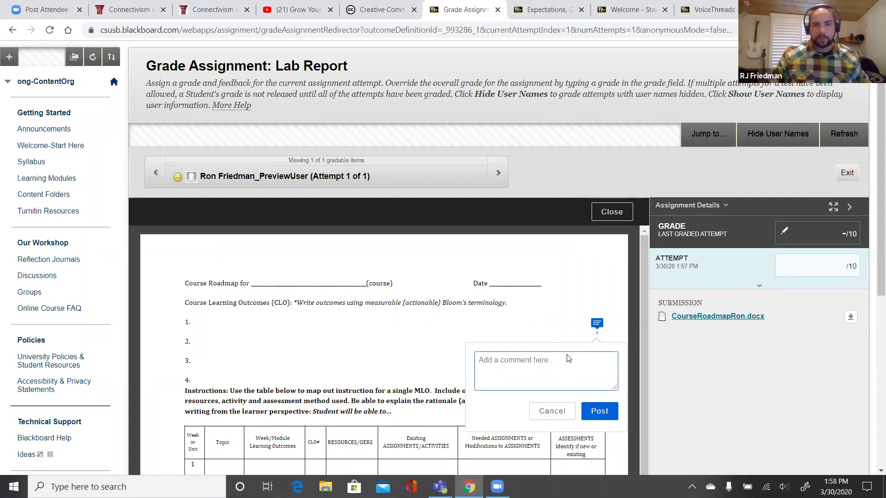
scroll(524, 340, "down", 5)
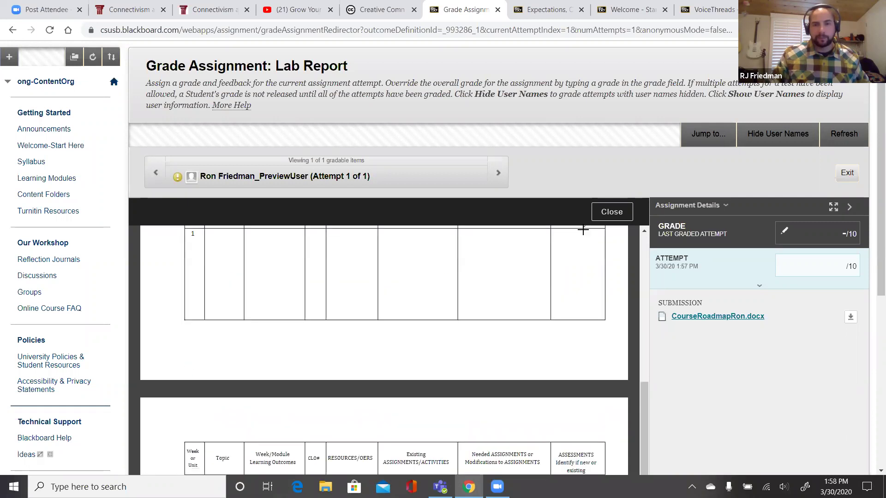
left_click(613, 215)
scroll(727, 344, "down", 5)
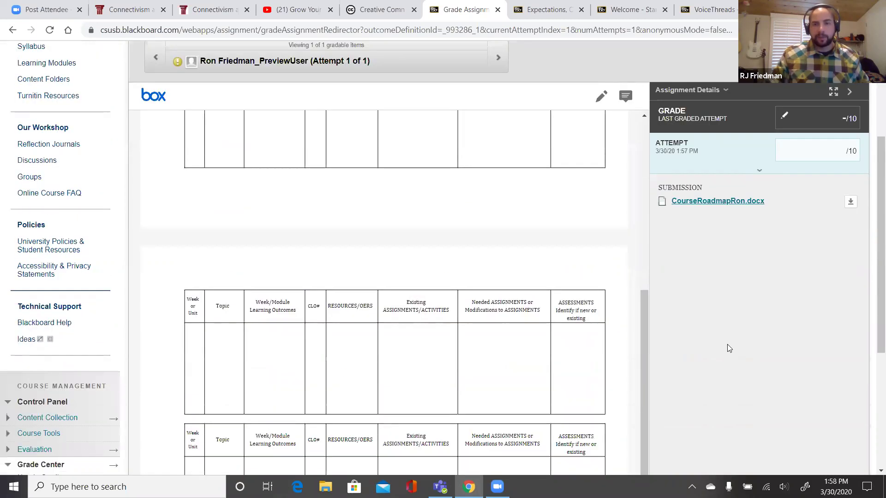
scroll(728, 340, "up", 4)
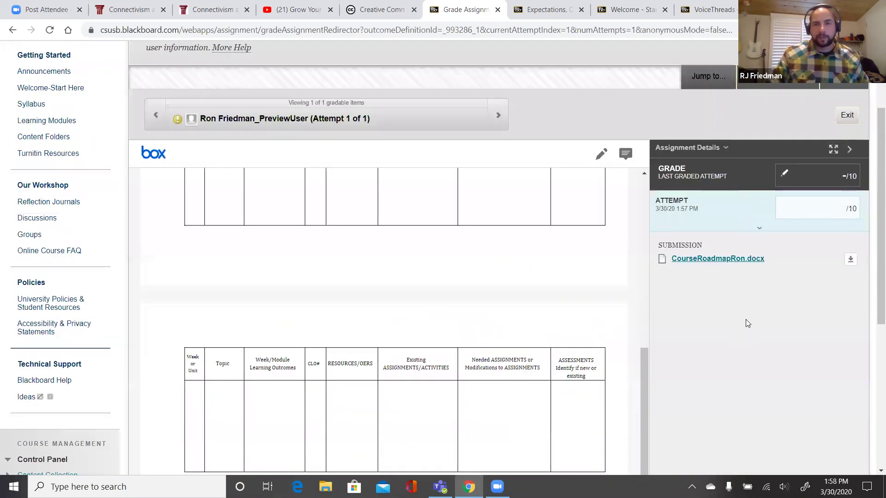
- Enter 10 as the attempt's grade and place the cursor in the learner feedback box
left_click(818, 208)
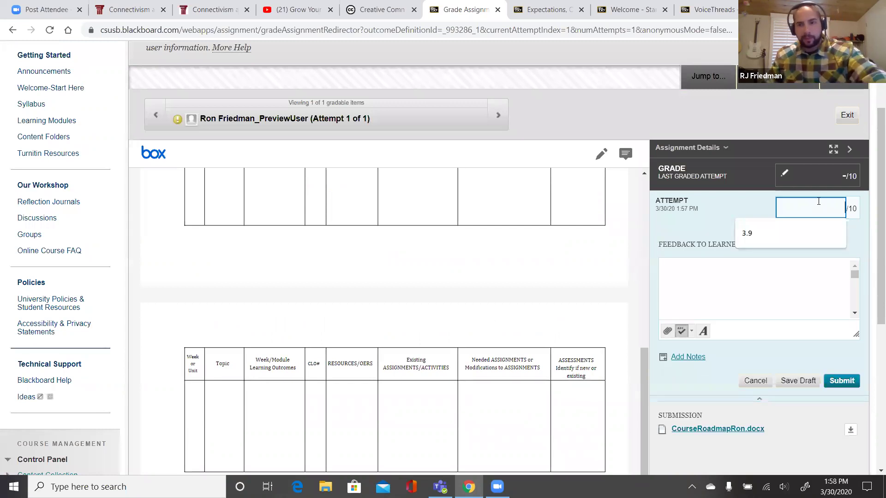
type("10")
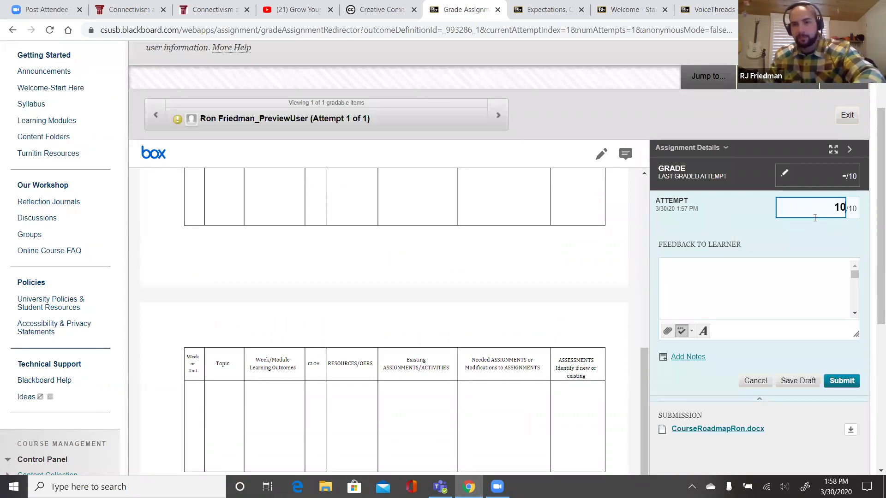
left_click(719, 298)
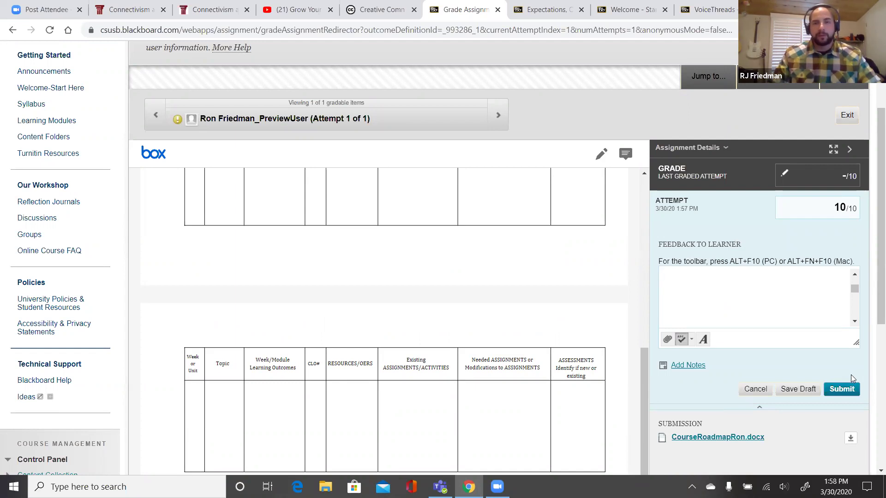
- Look through the submitted document's pages beside the grading form and cancel the unsubmitted grade
scroll(850, 374, "up", 1)
scroll(417, 315, "up", 3)
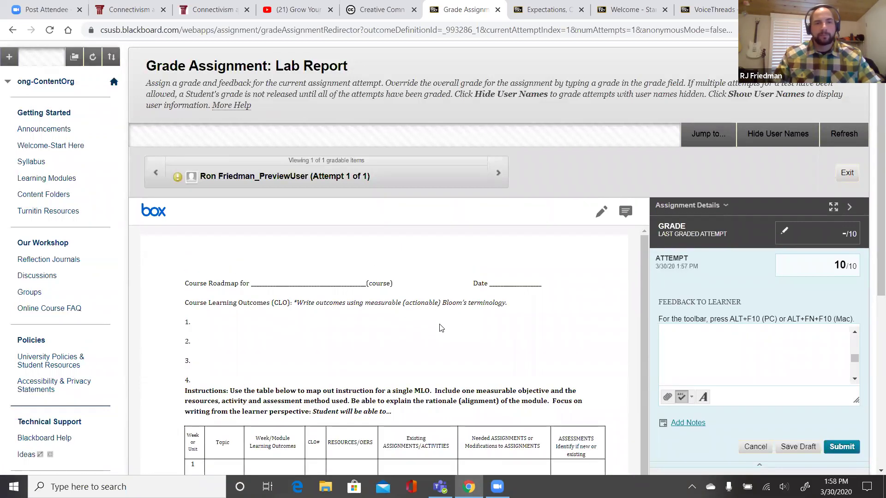
scroll(873, 265, "down", 4)
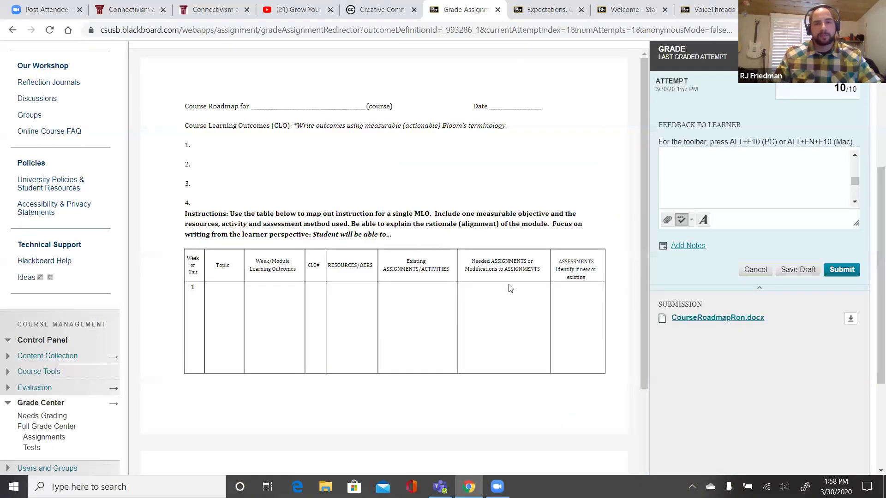
scroll(506, 294, "down", 3)
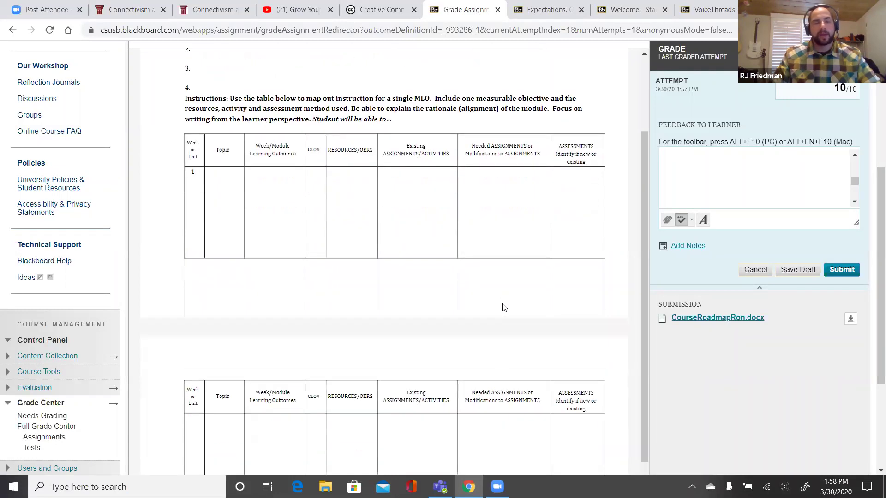
scroll(507, 304, "down", 4)
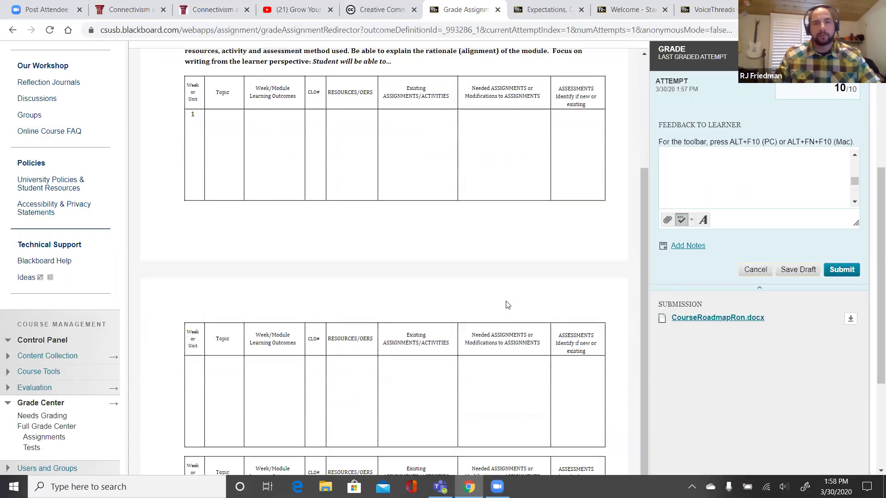
scroll(507, 304, "down", 3)
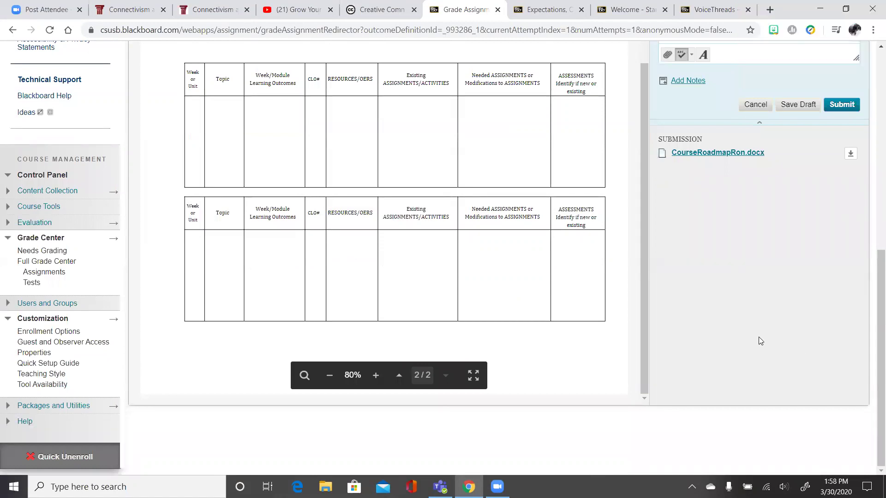
scroll(758, 337, "up", 1)
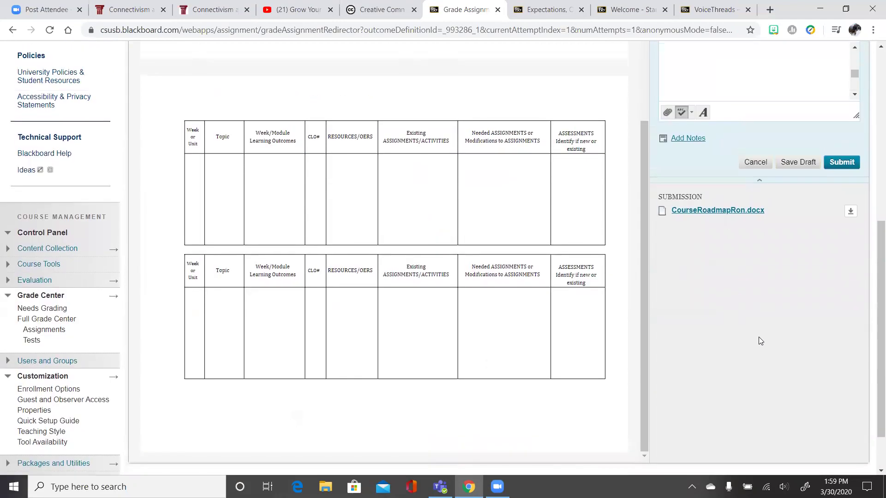
scroll(758, 337, "up", 6)
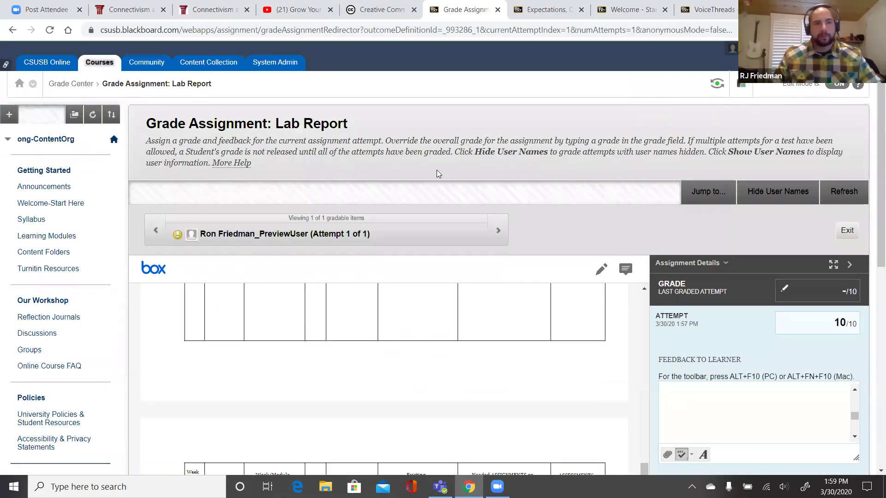
scroll(41, 336, "down", 6)
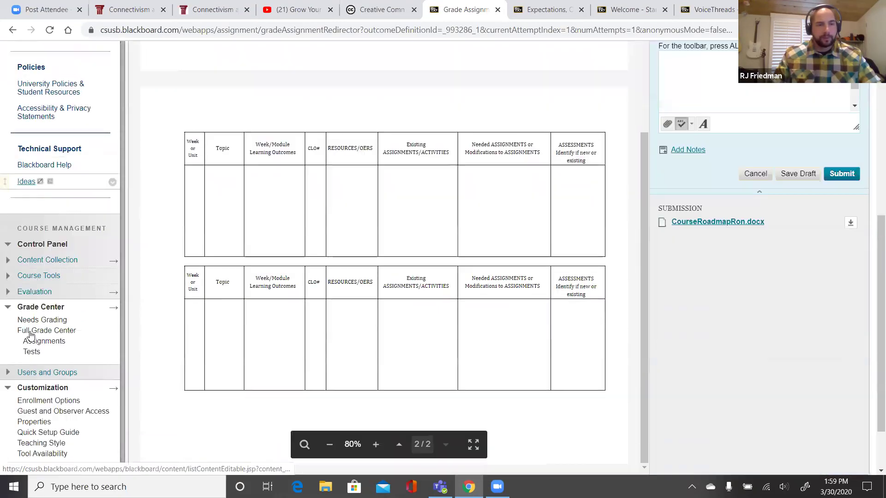
scroll(118, 337, "up", 2)
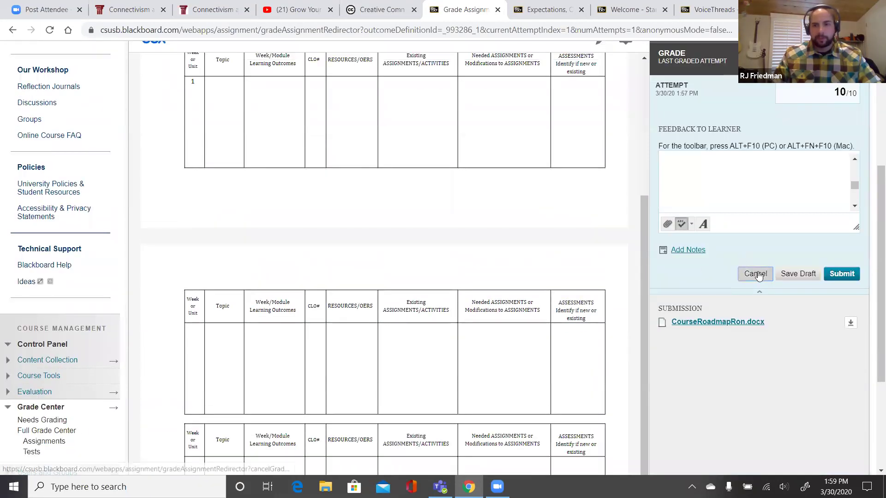
left_click(752, 272)
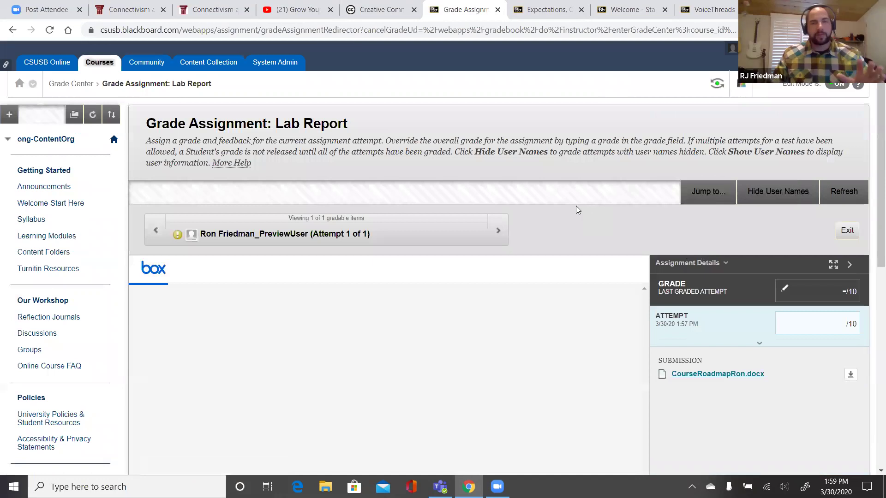
- Return to the Full Grade Center and reopen the preview user's Lab Report attempt from 3/30/20 for grading
scroll(105, 232, "down", 5)
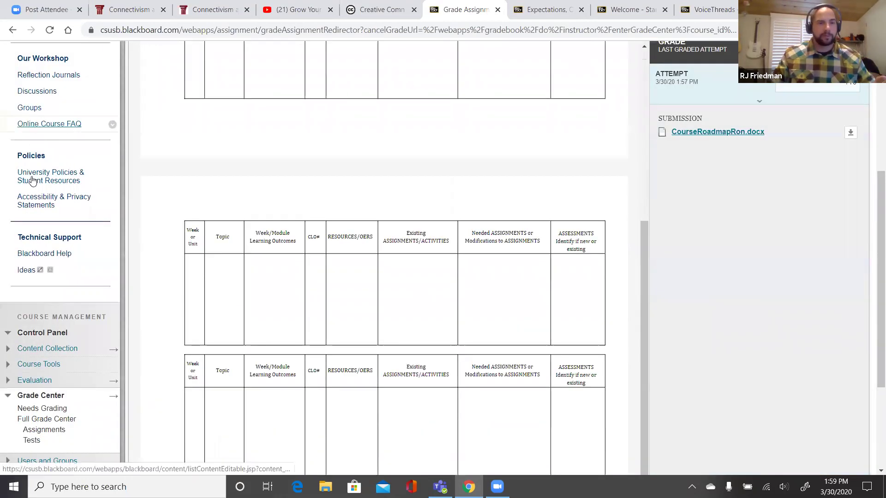
scroll(54, 260, "down", 3)
left_click(54, 261)
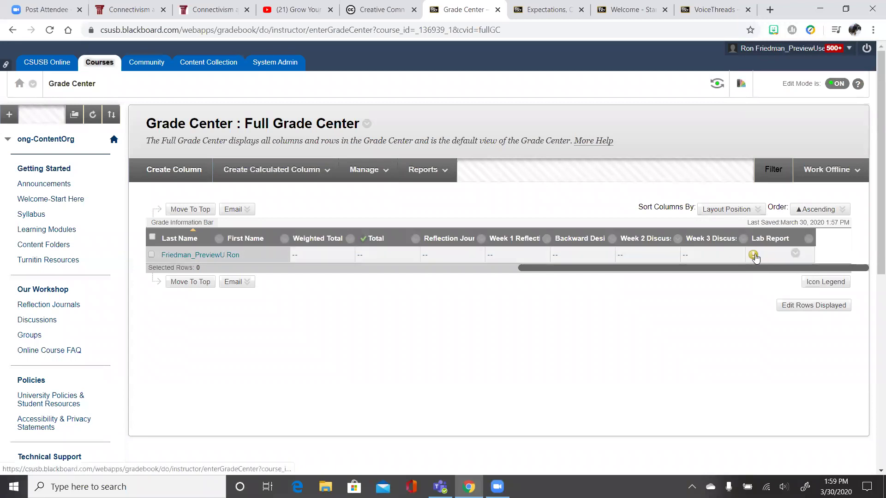
left_click(795, 255)
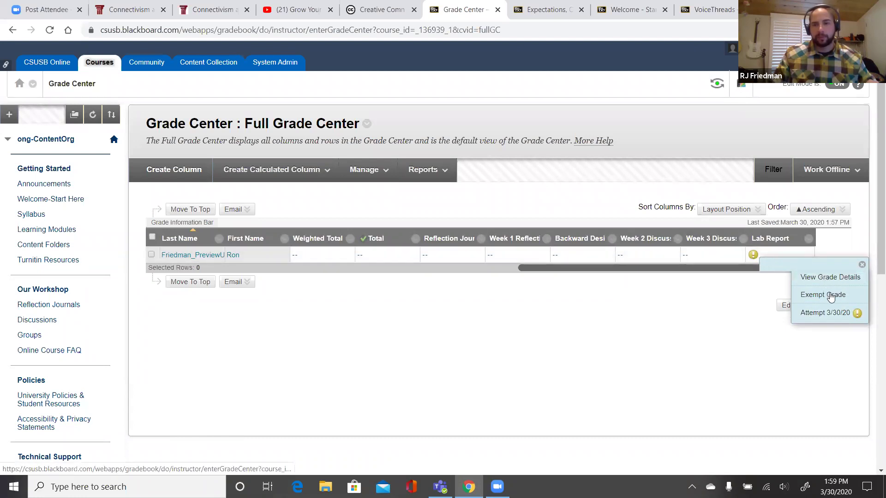
left_click(825, 312)
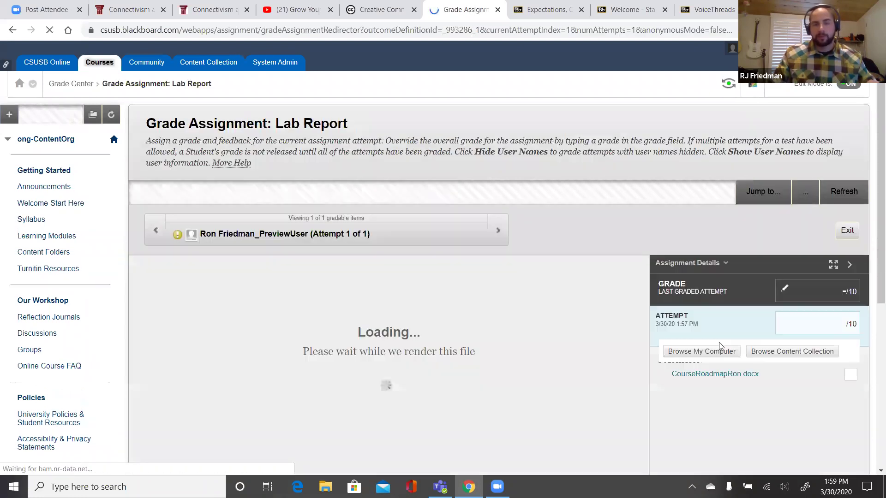
scroll(581, 405, "down", 6)
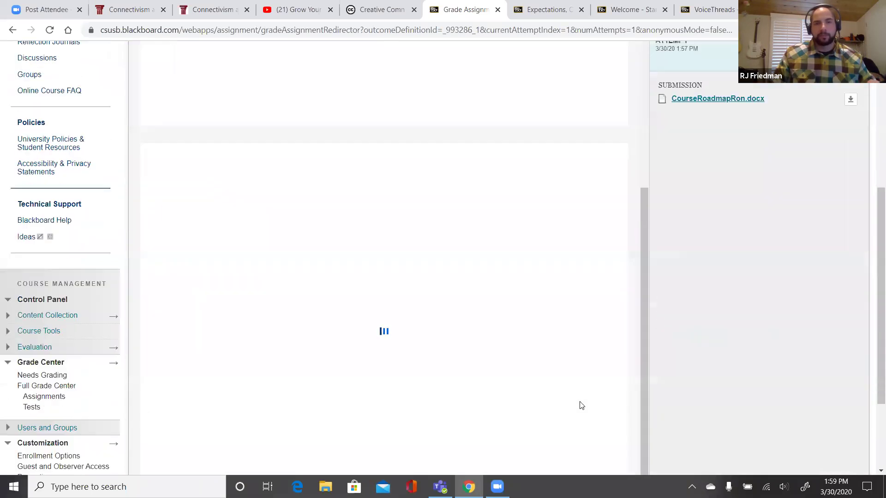
scroll(625, 395, "up", 5)
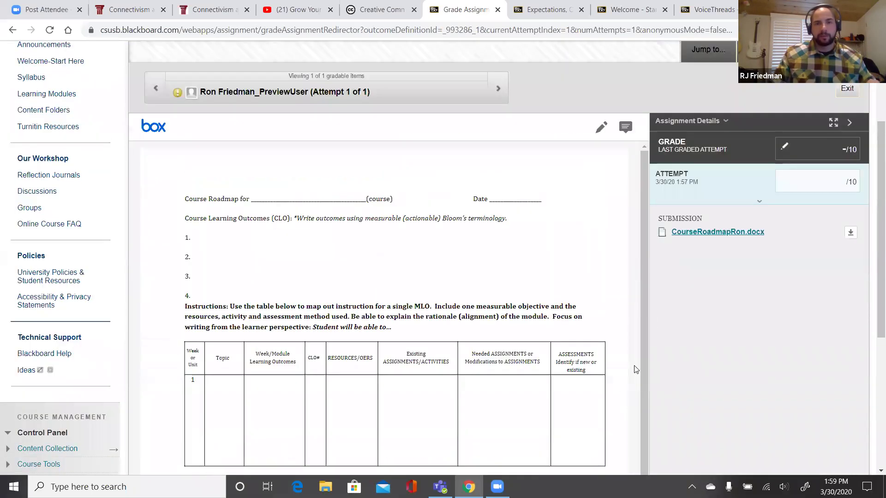
scroll(635, 370, "up", 1)
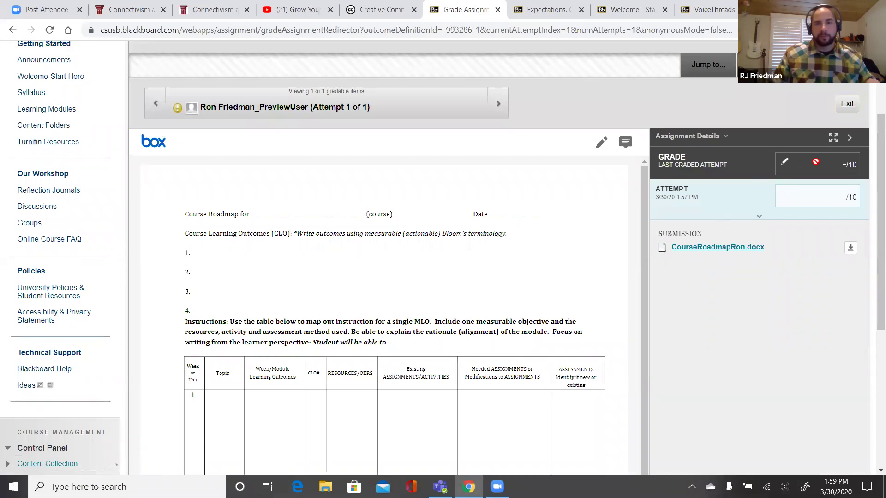
- Try freehand drawing strokes beside the learning outcomes list in the submitted document, delete the drawing and leave drawing mode
left_click(840, 197)
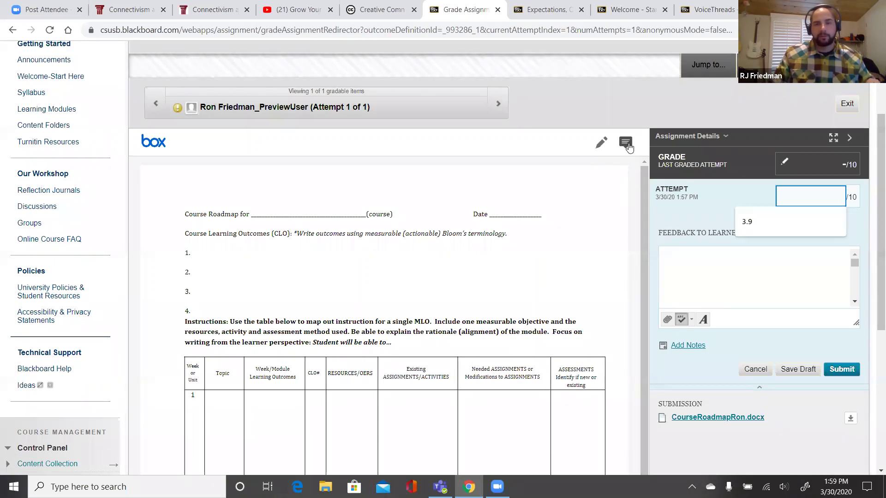
left_click(601, 142)
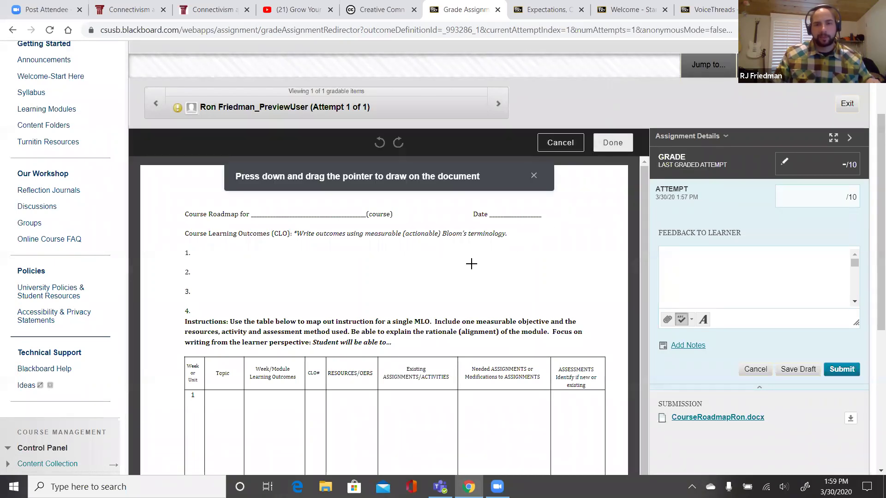
left_click_drag(508, 260, 509, 261)
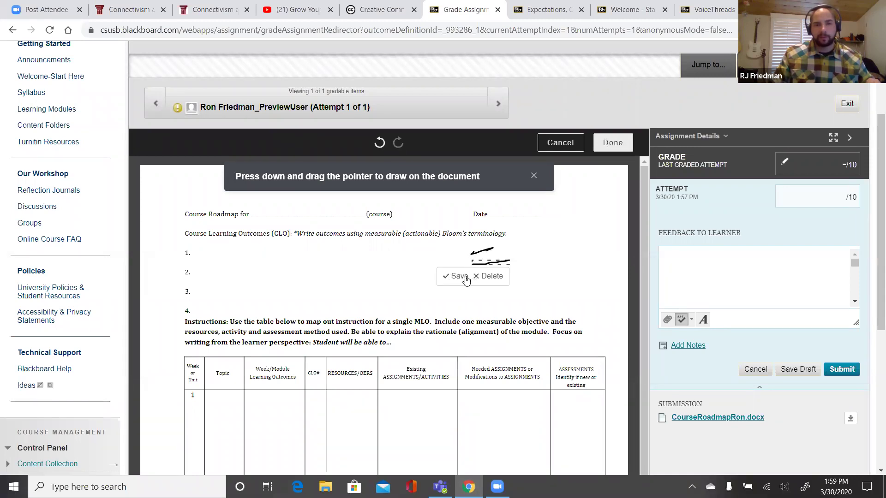
left_click(489, 278)
left_click(614, 149)
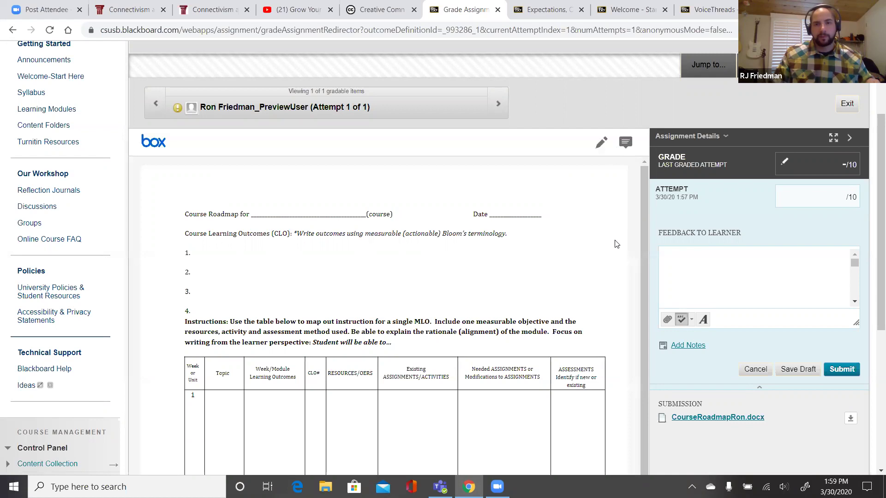
- Look over the Lab Report grading page and cancel the grading form without entering a grade
scroll(773, 342, "down", 1)
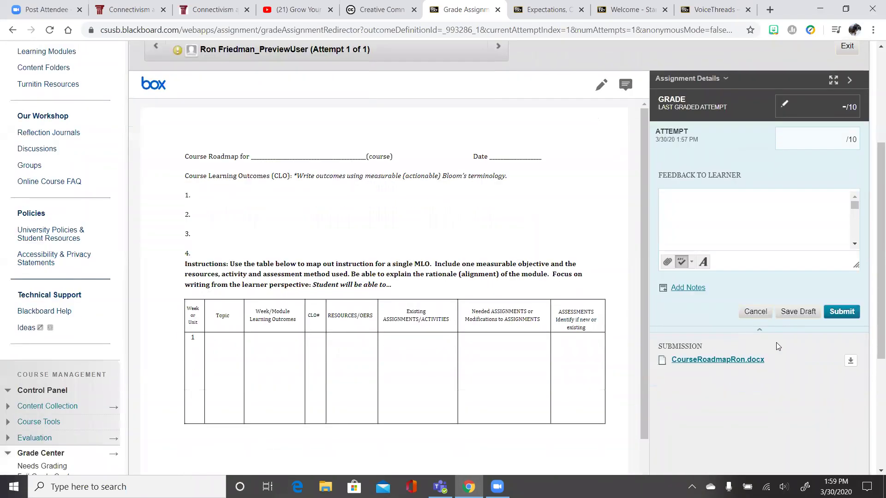
scroll(777, 342, "down", 5)
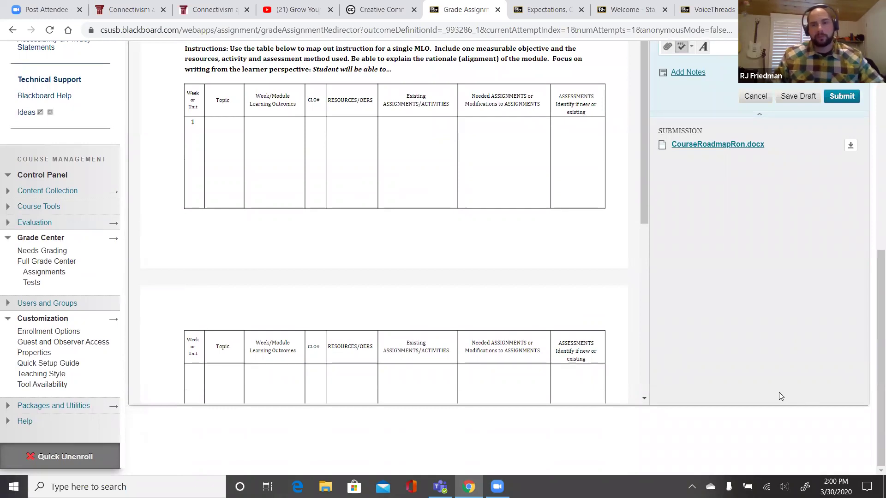
scroll(771, 374, "up", 7)
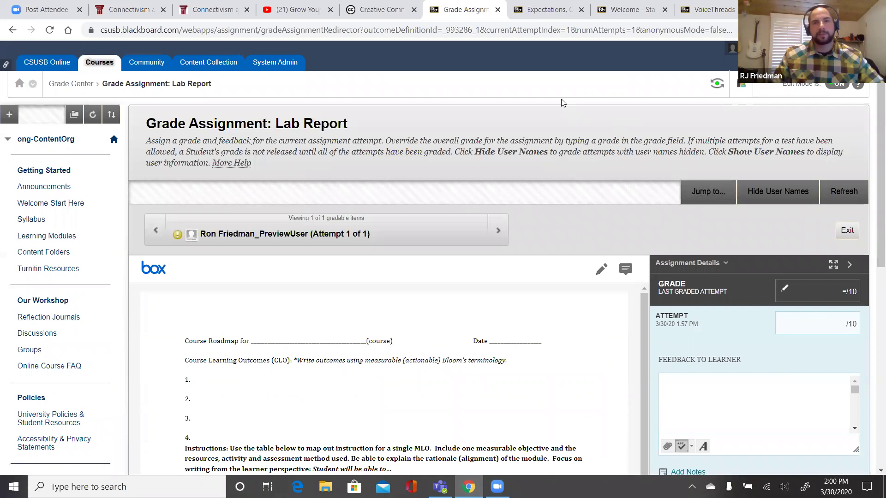
scroll(673, 176, "down", 5)
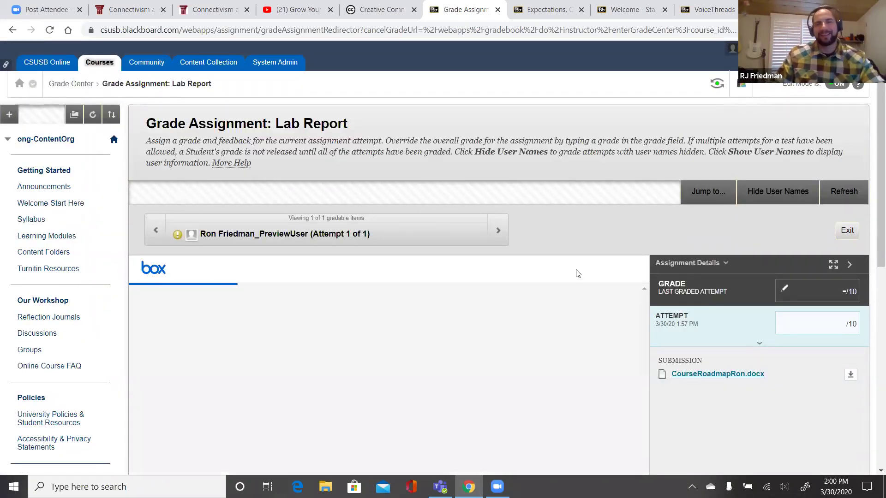
- Leave the Lab Report grading page, view Welcome-Start Here and open the ong-ContentOrg course's discussion board to view its forums
scroll(622, 181, "down", 5)
scroll(567, 223, "up", 4)
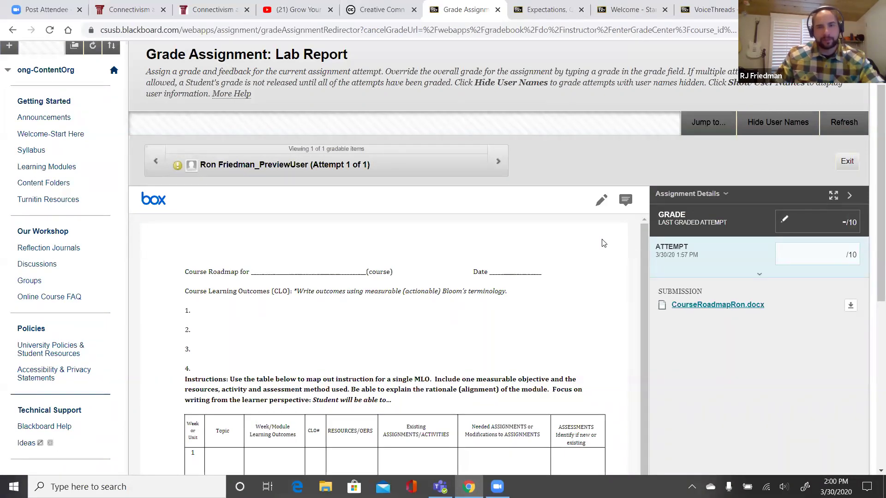
scroll(604, 244, "up", 2)
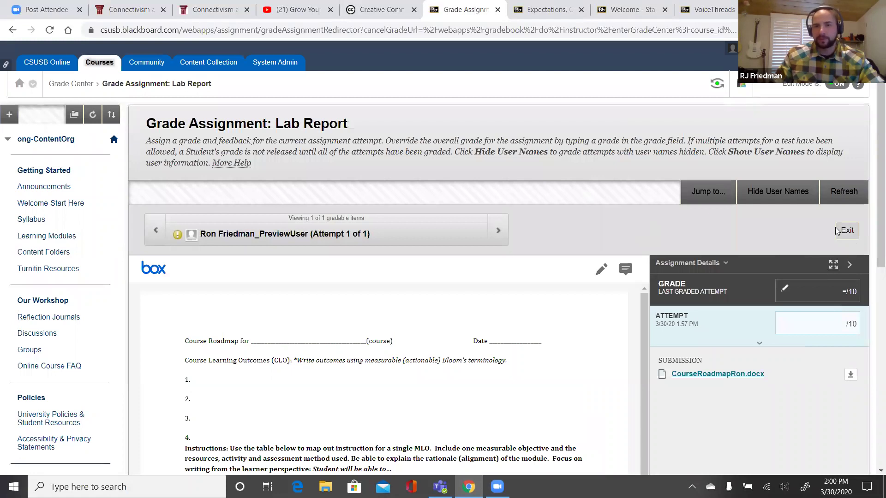
left_click(44, 203)
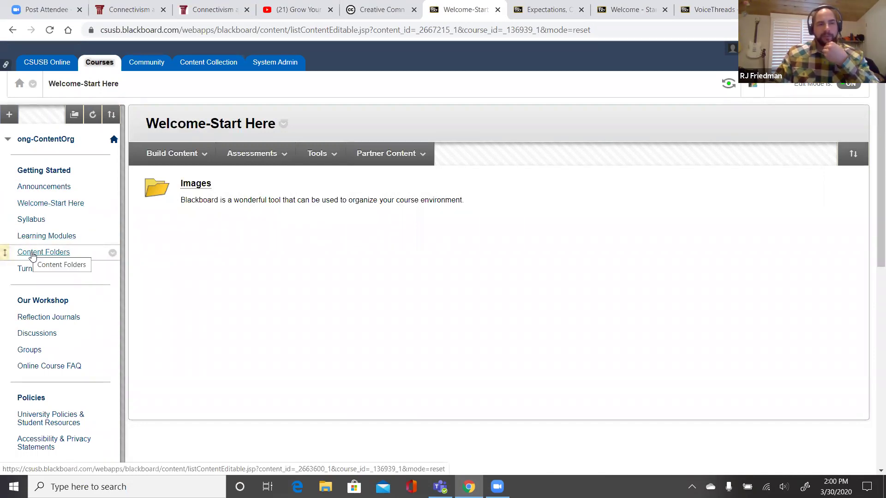
scroll(32, 256, "down", 1)
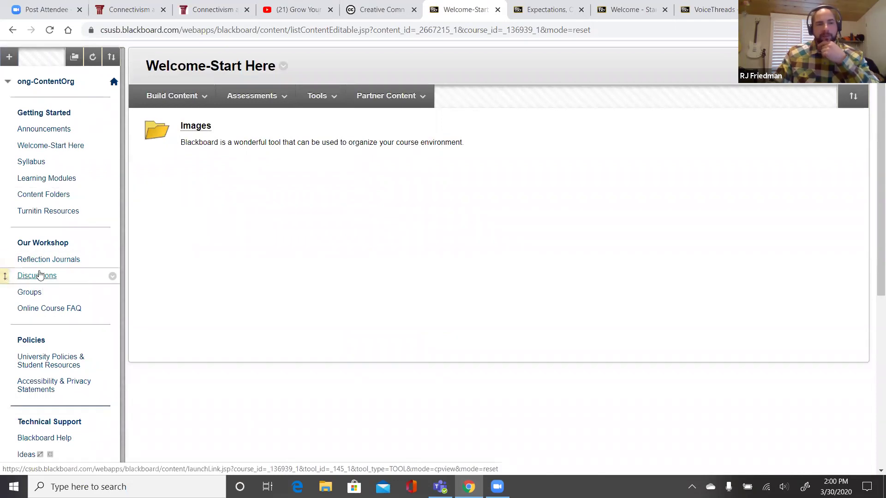
left_click(35, 279)
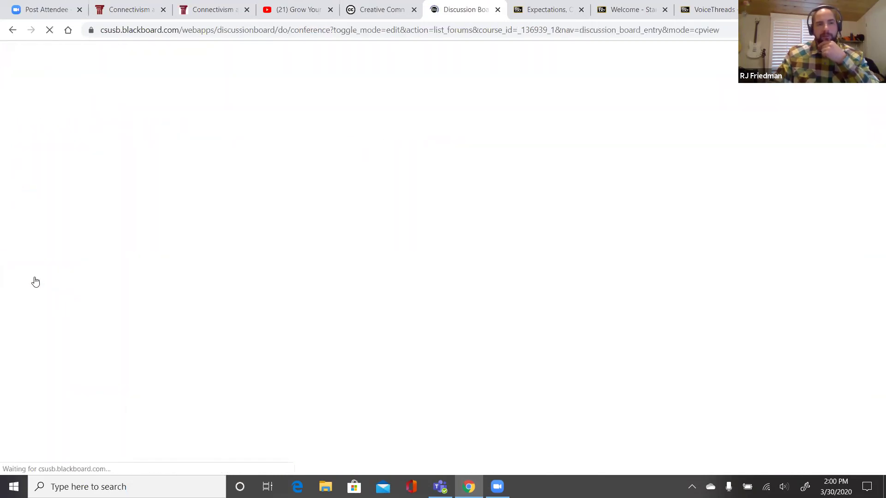
scroll(231, 288, "down", 2)
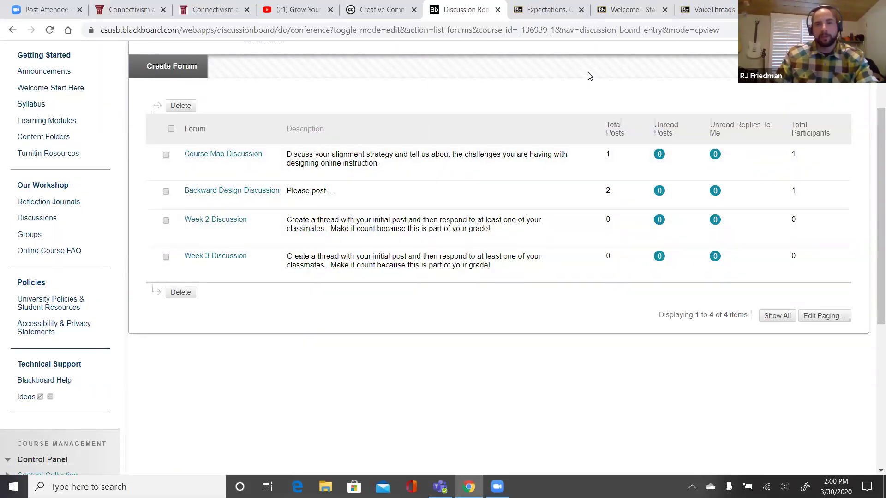
- Open the ES 394 QM Clone course's discussion board and look through its forum instructions and prompts from Q&A to Module 7
left_click(629, 8)
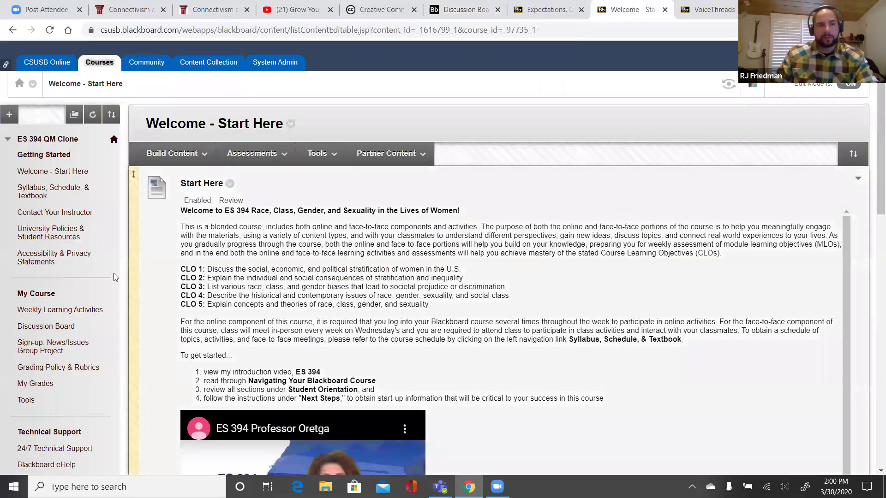
left_click(43, 326)
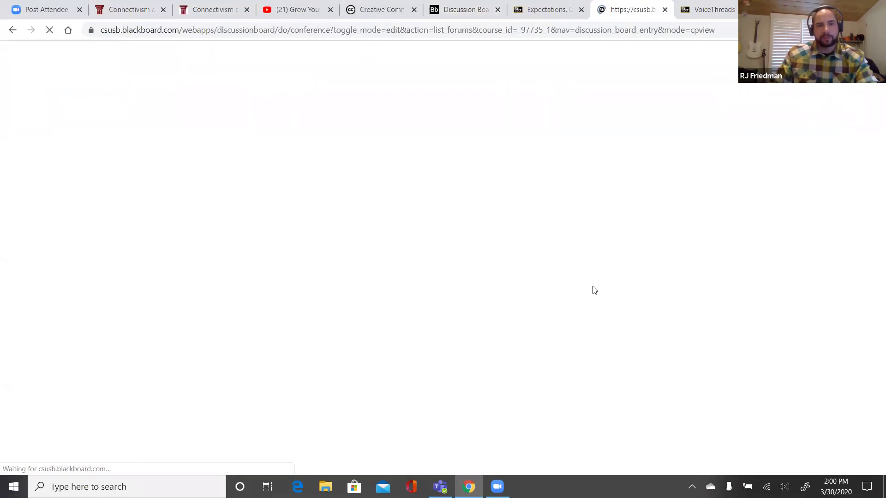
scroll(695, 307, "down", 3)
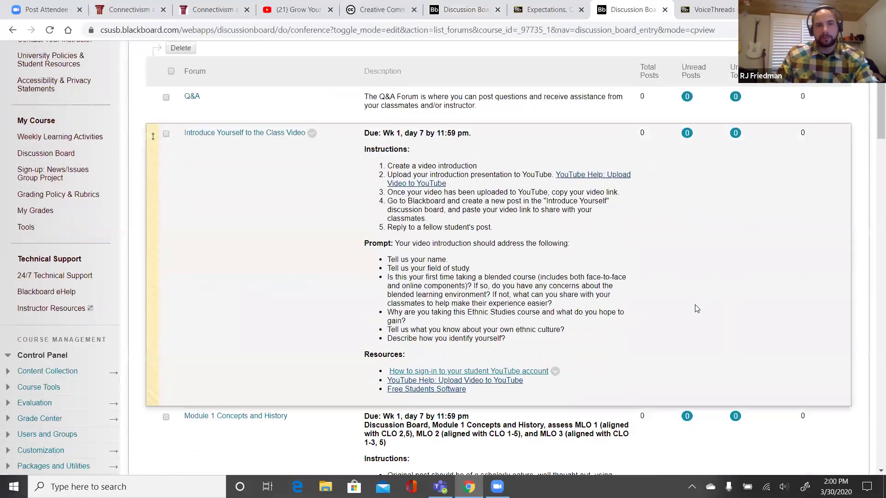
scroll(696, 308, "down", 3)
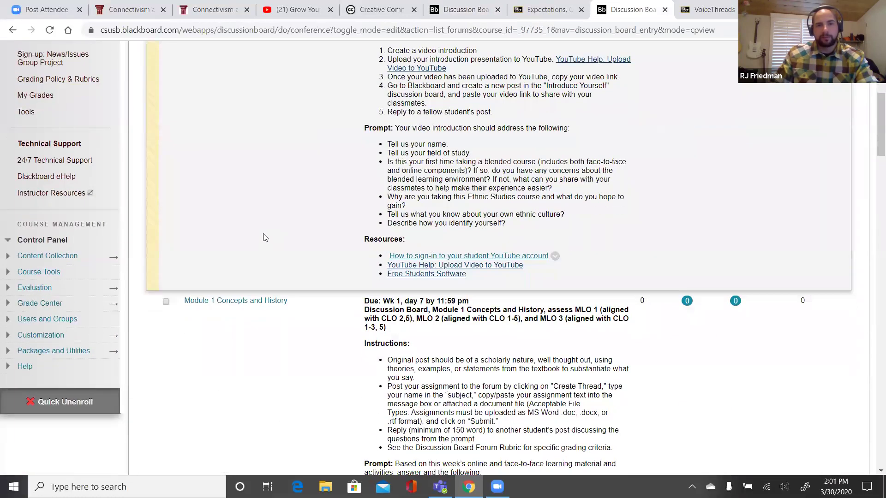
scroll(448, 147, "down", 8)
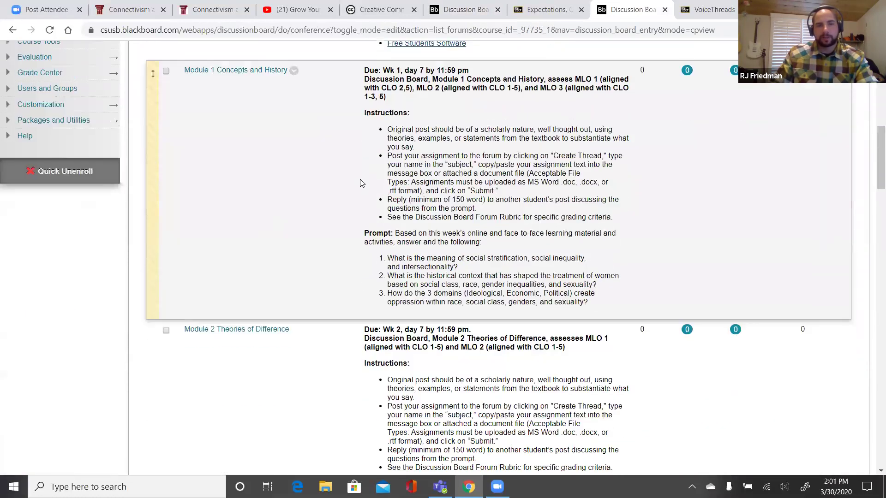
scroll(358, 190, "down", 16)
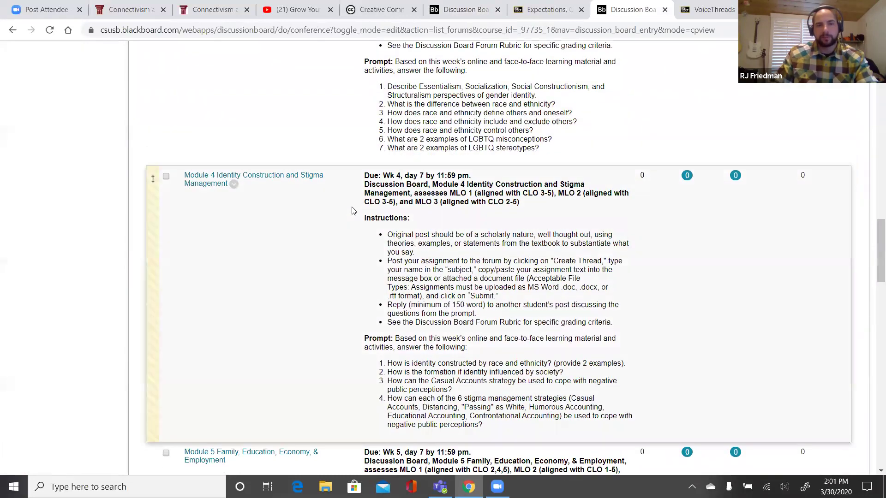
scroll(353, 214, "down", 6)
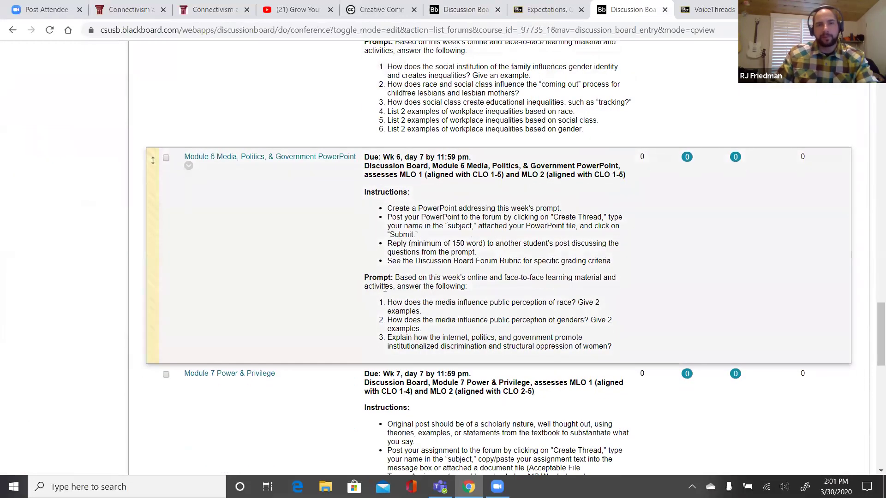
- View the tools that can be added to the Expectations, Online Readiness and Blackboard Overview page, and return to the ong-ContentOrg discussion board
left_click(544, 10)
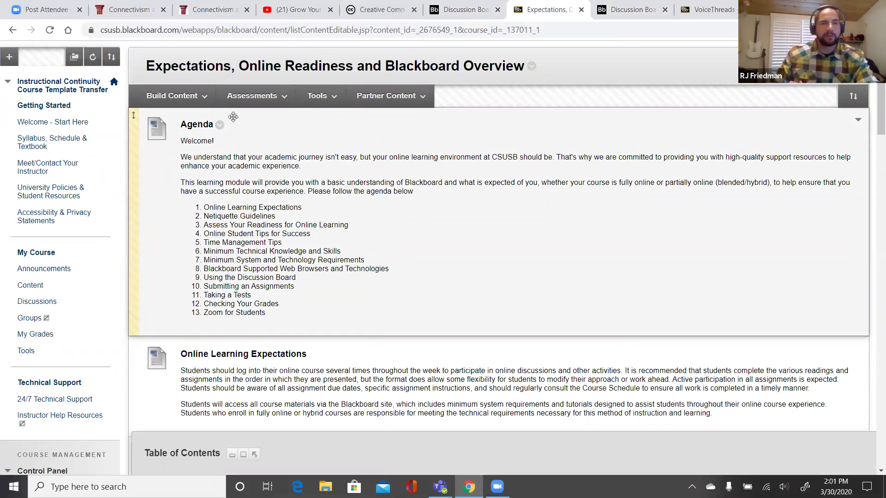
left_click(252, 96)
left_click(311, 97)
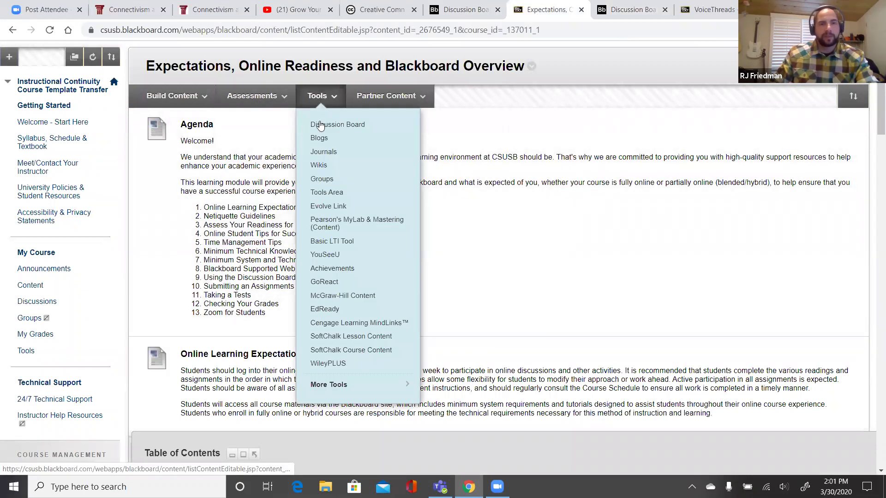
left_click(197, 241)
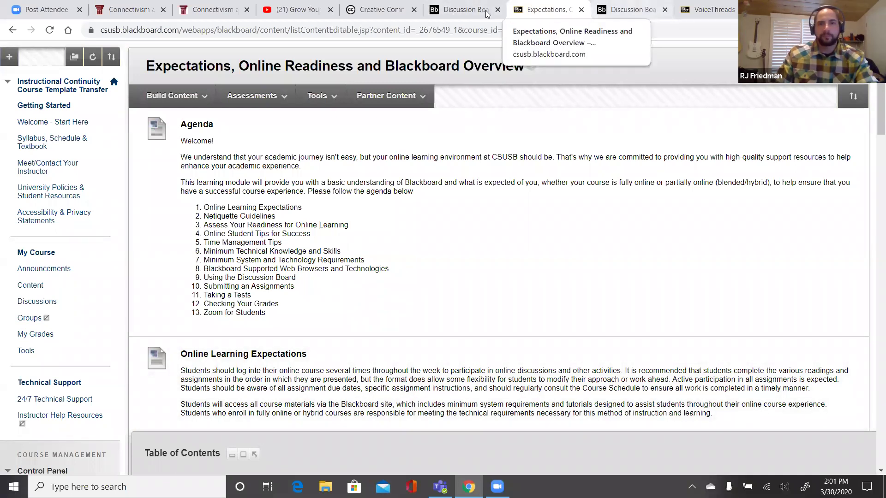
left_click(461, 10)
scroll(105, 218, "up", 2)
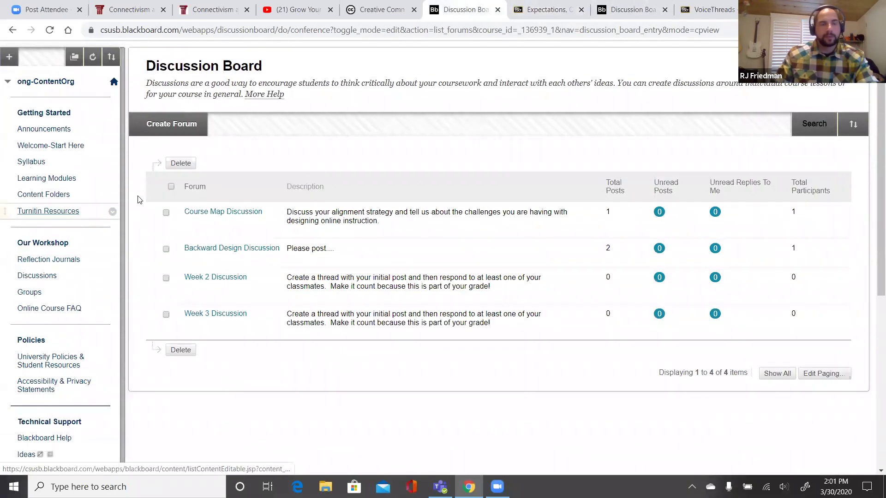